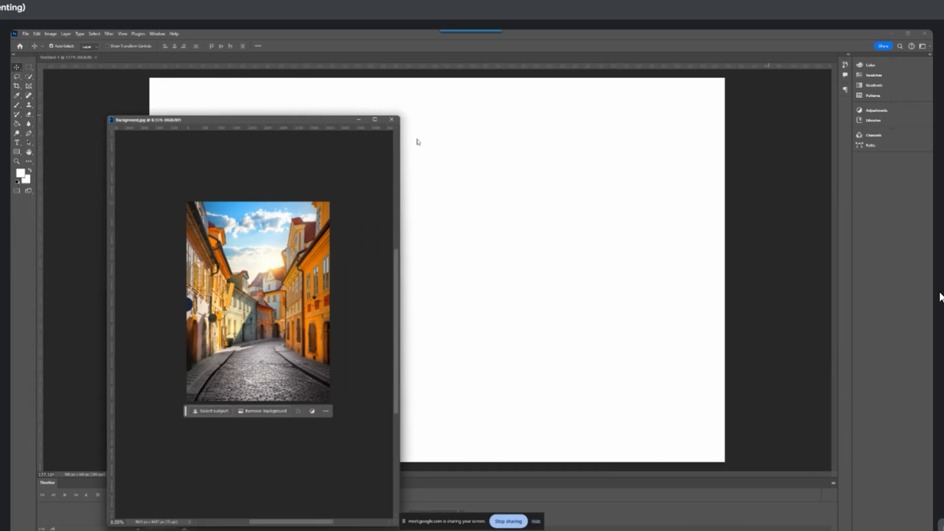
left_click(391, 120)
left_click(25, 34)
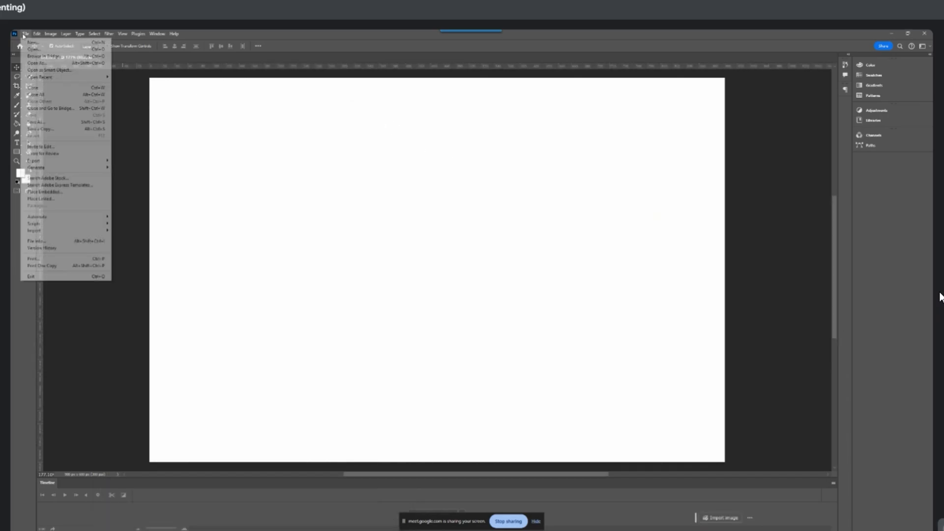
left_click(37, 52)
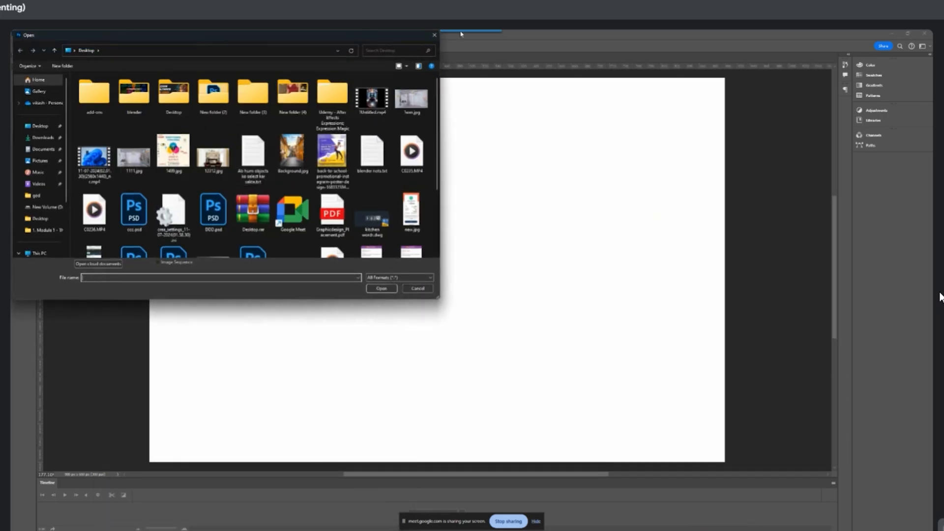
left_click(433, 36)
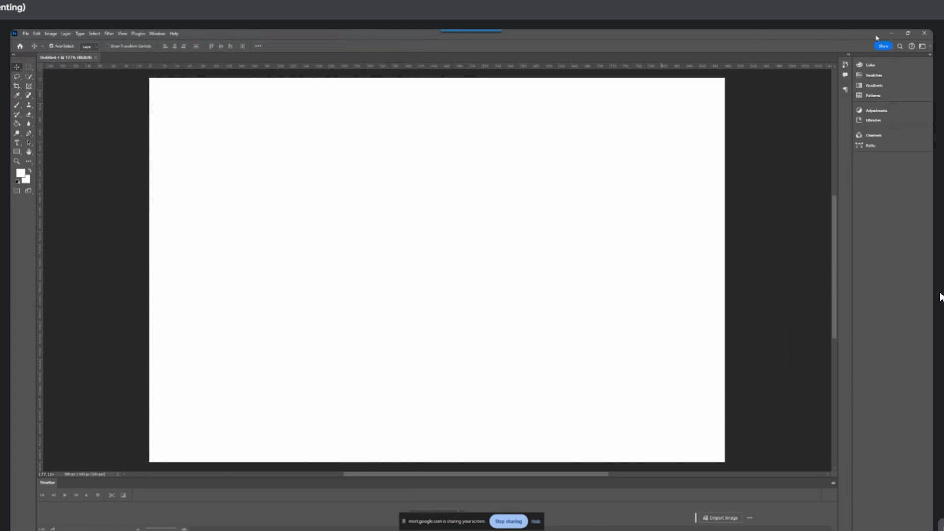
left_click(891, 34)
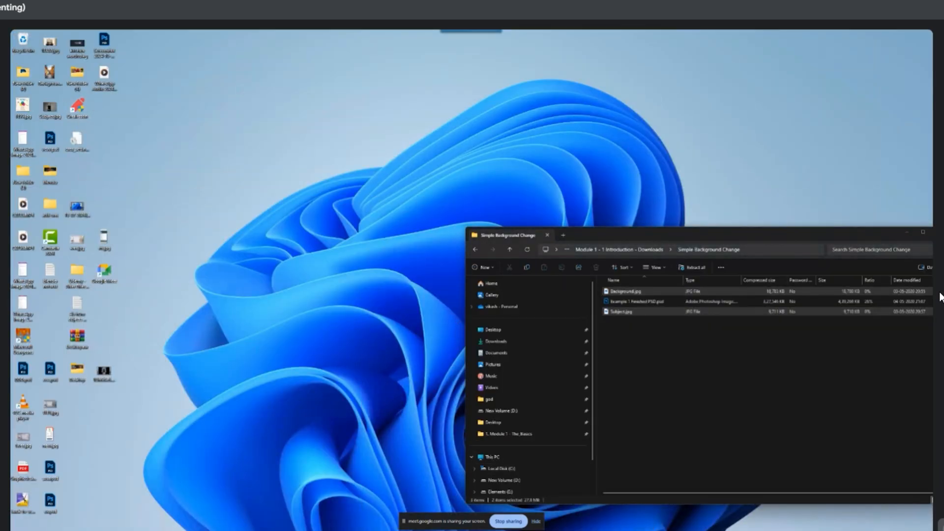
left_click(516, 530)
key("ctrl")
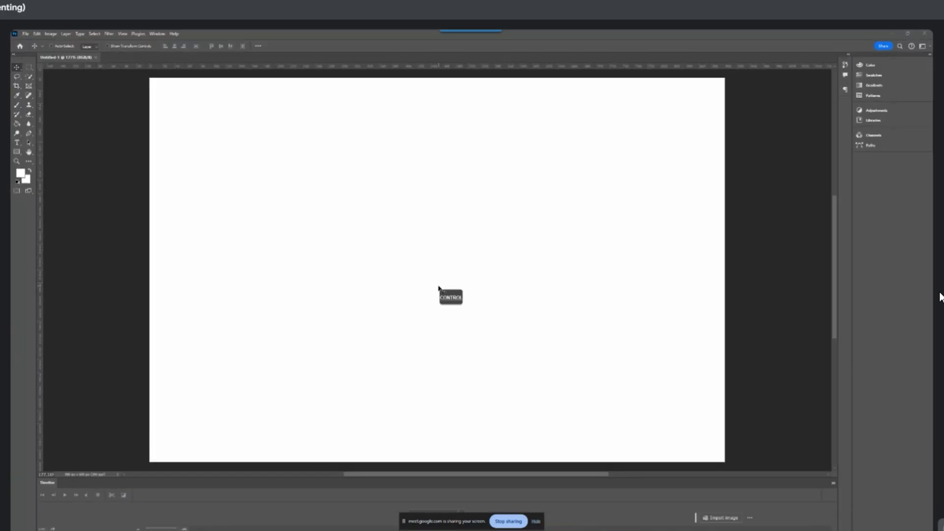
Open Background.jpg and Subject.jpg together from the Desktop folder
key("ctrl+o")
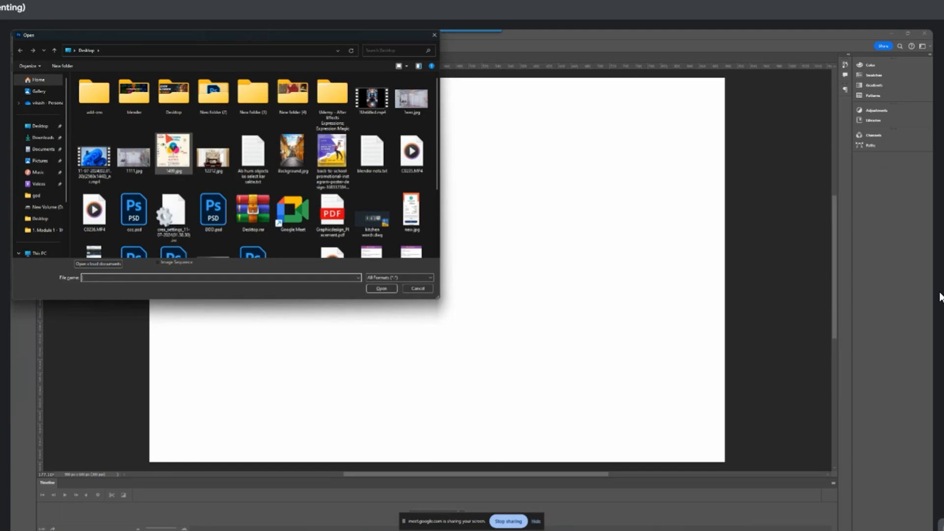
left_click(293, 156)
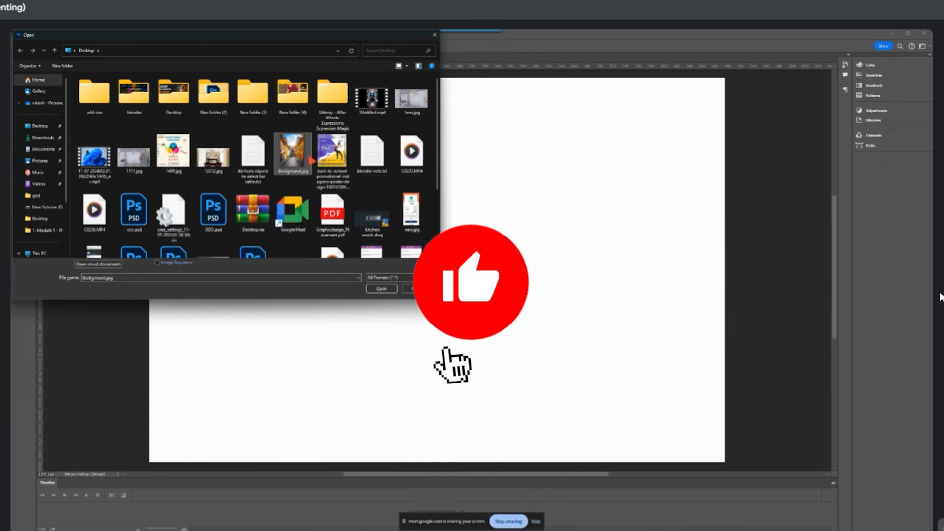
scroll(270, 187, "down", 2)
left_click(224, 174, "ctrl")
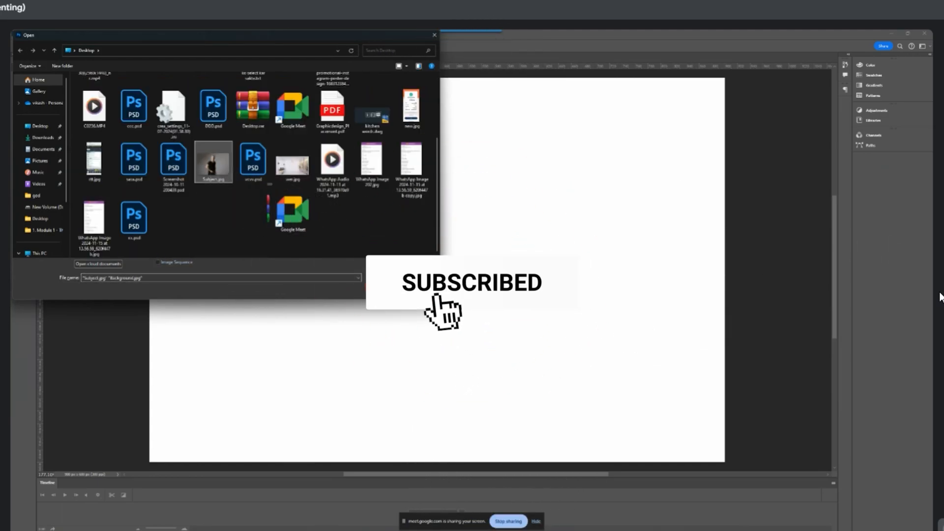
left_click(382, 288)
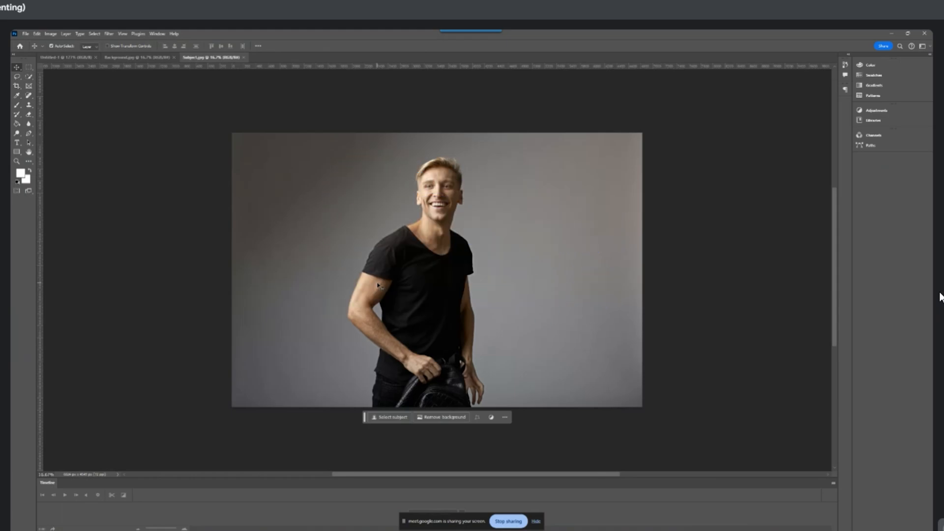
Float Subject.jpg and Background.jpg in separate windows side by side, with both images zoomed out
left_click_drag(212, 57, 401, 131)
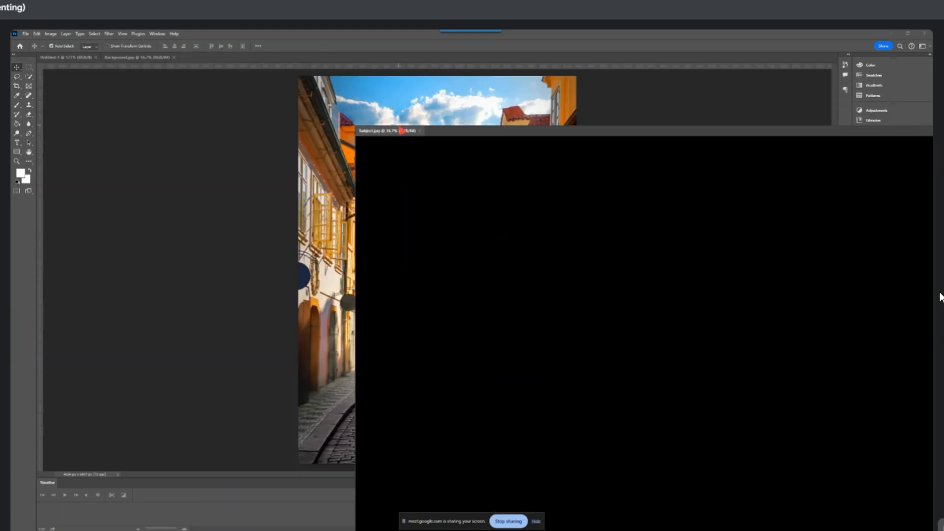
left_click_drag(131, 58, 147, 133)
left_click_drag(337, 140, 309, 117)
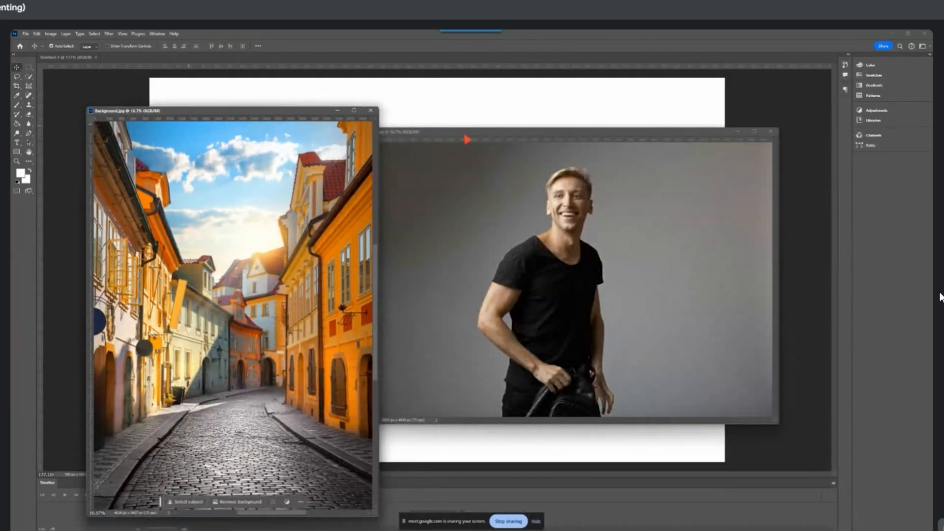
left_click_drag(466, 134, 544, 125)
scroll(565, 223, "down", 7)
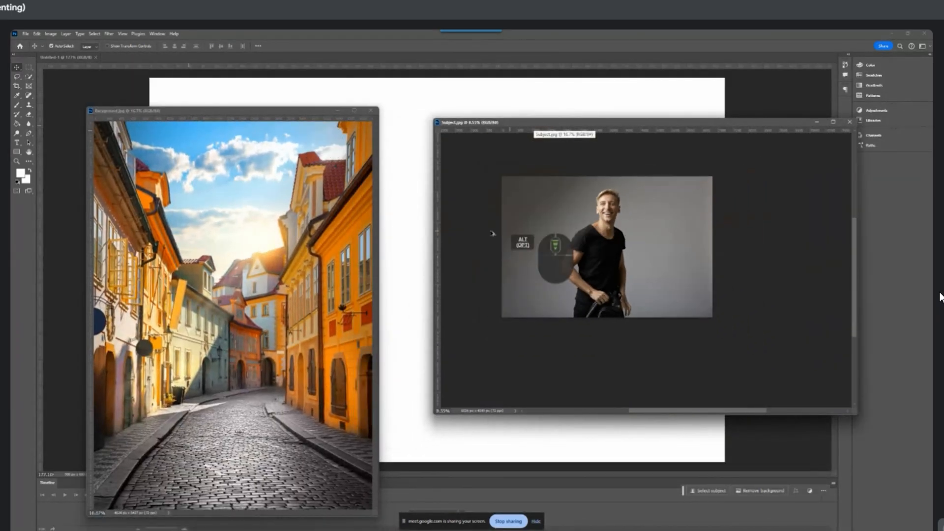
scroll(268, 269, "down", 7)
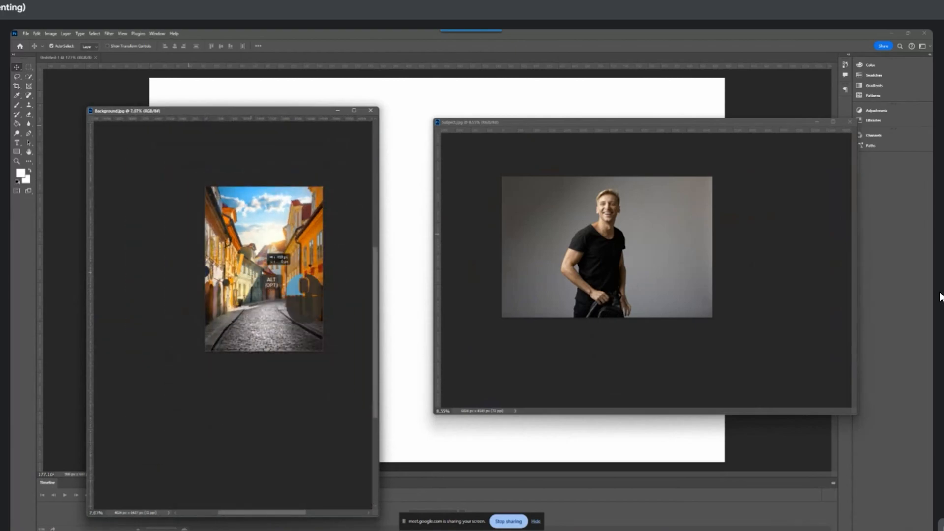
Copy the street image from Background.jpg into Subject.jpg, centred over the portrait, and minimize the Background.jpg window
left_click_drag(262, 272, 269, 268)
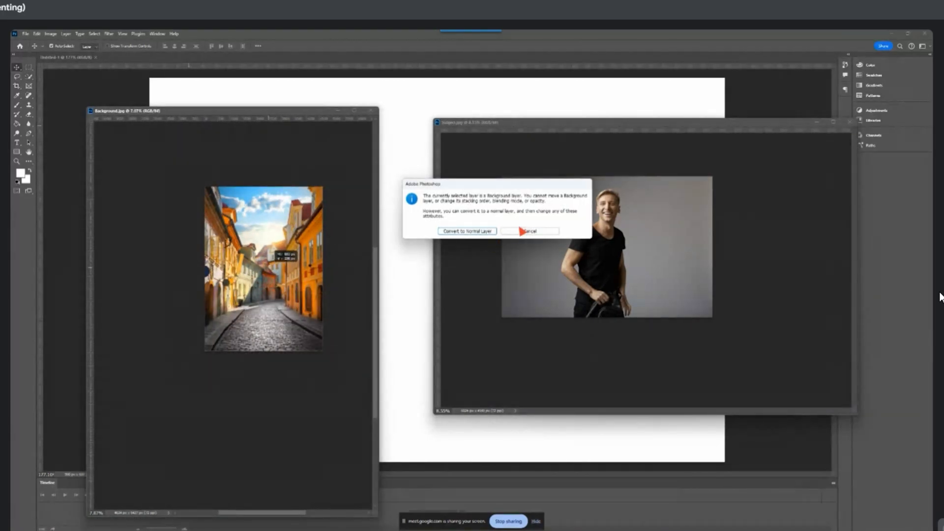
left_click(553, 231)
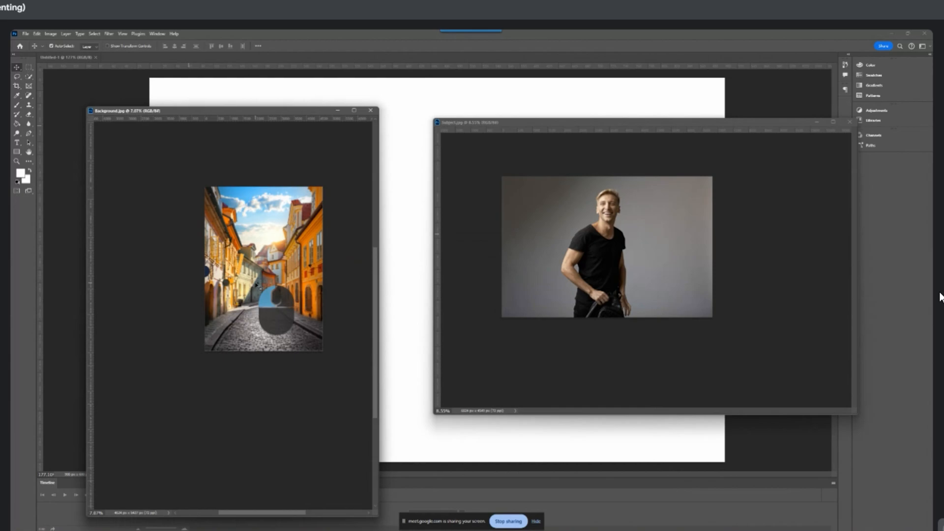
left_click_drag(257, 285, 604, 257)
left_click_drag(688, 119, 493, 125)
left_click(338, 111)
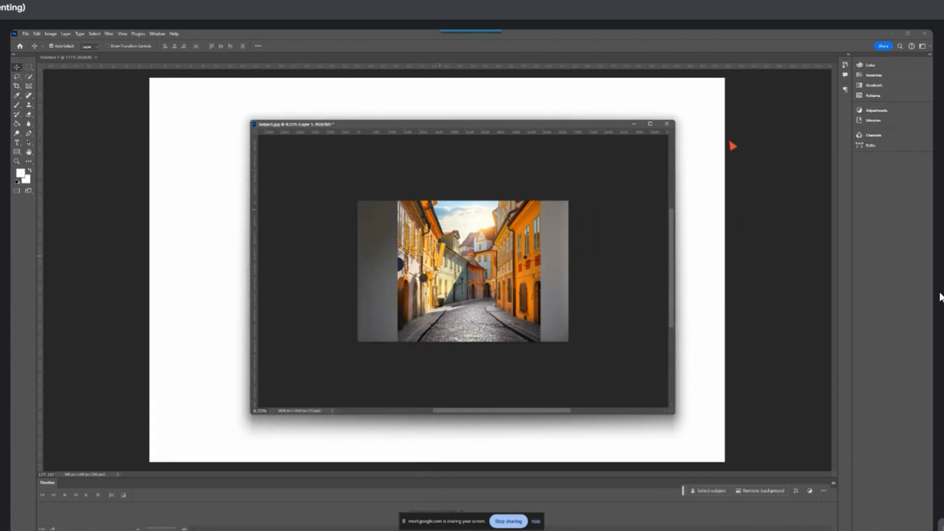
Display the Layers panel beside the Subject.jpg window and shift the street image slightly left over the portrait
key("F7")
left_click_drag(712, 278, 835, 192)
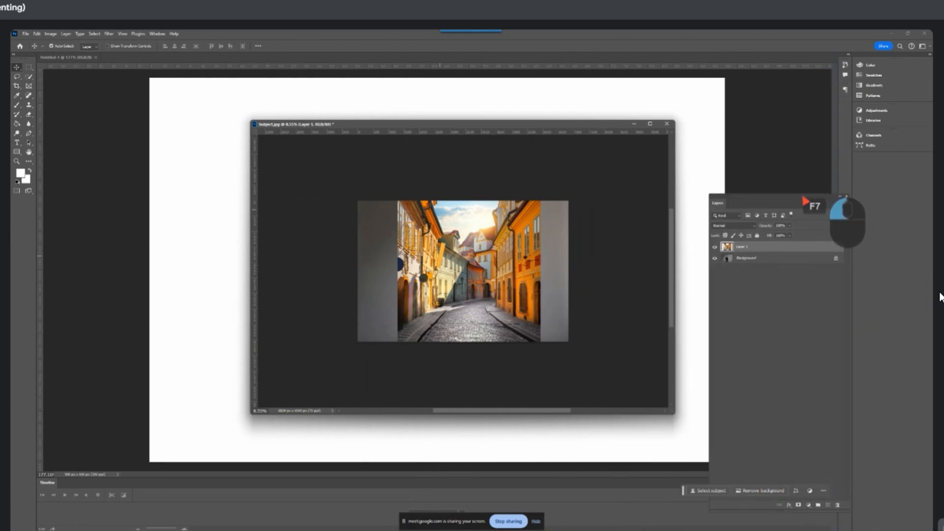
left_click(754, 268)
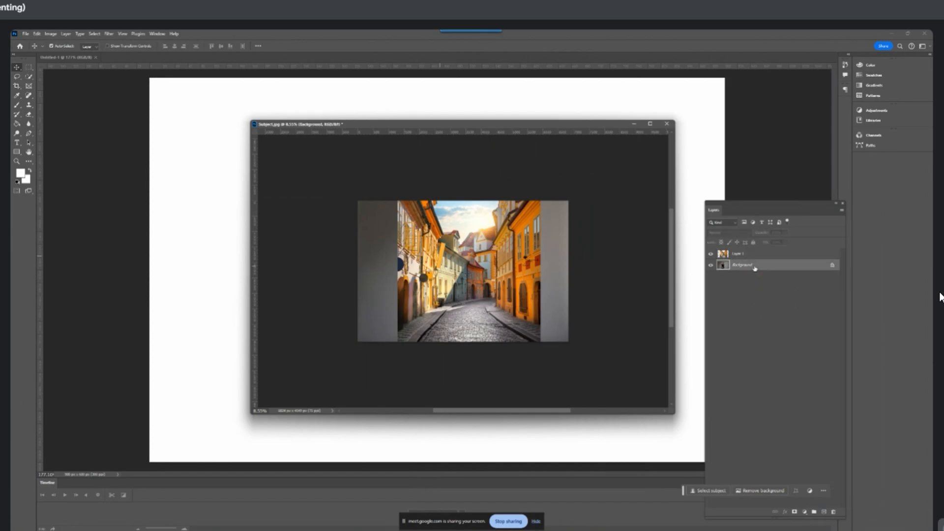
left_click(746, 255)
left_click(744, 266)
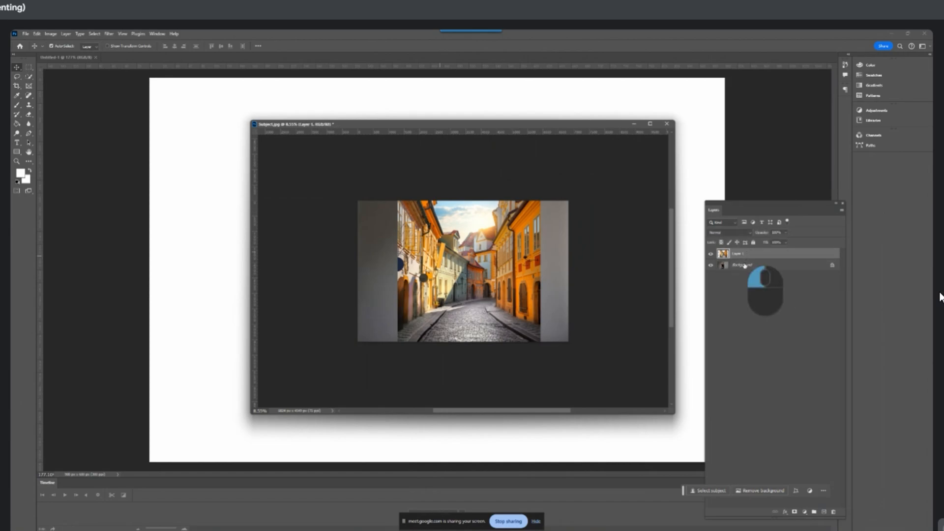
left_click(746, 257)
left_click(744, 266)
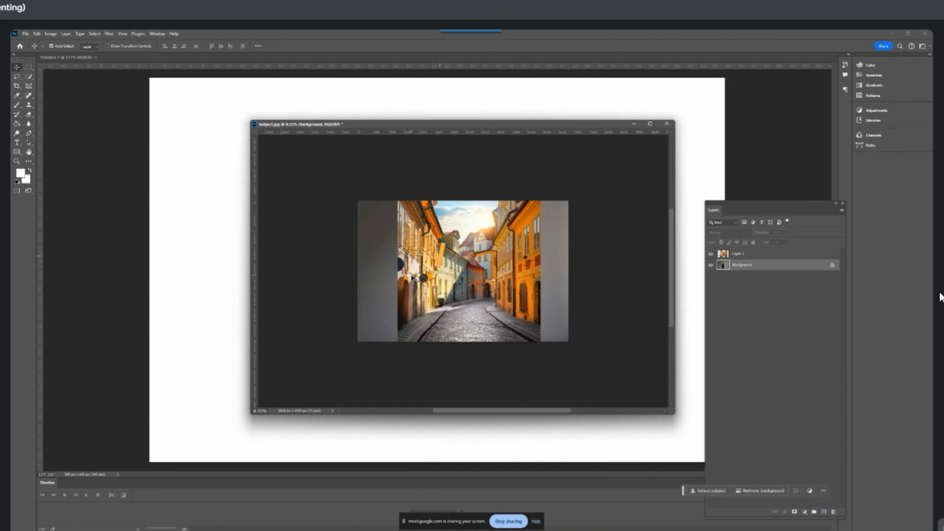
left_click(467, 280)
left_click_drag(466, 281, 465, 279)
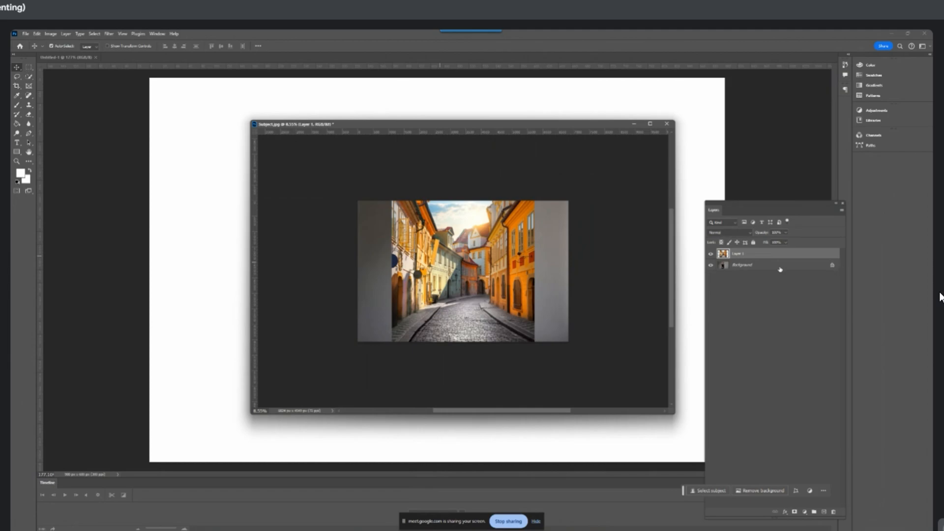
Unlock the portrait's Background layer and place the street layer, Layer 1, beneath it
left_click(832, 265)
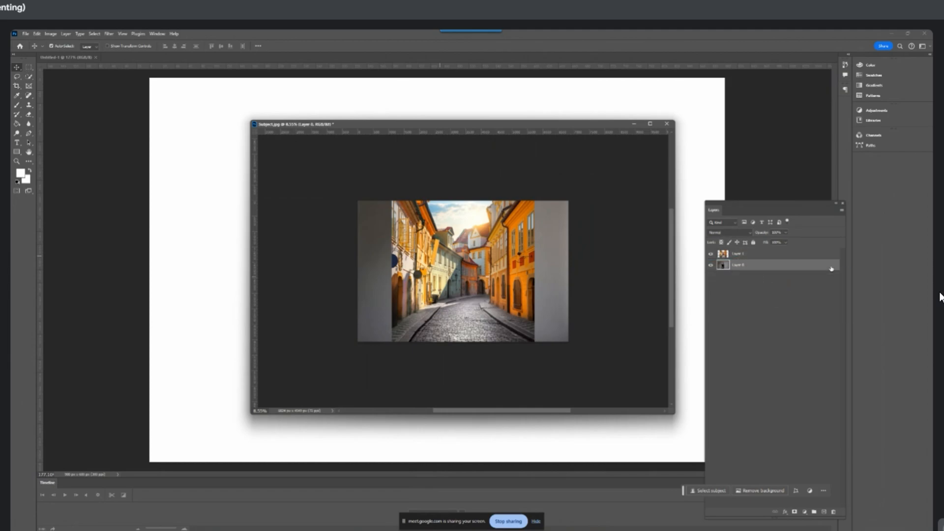
left_click(763, 254)
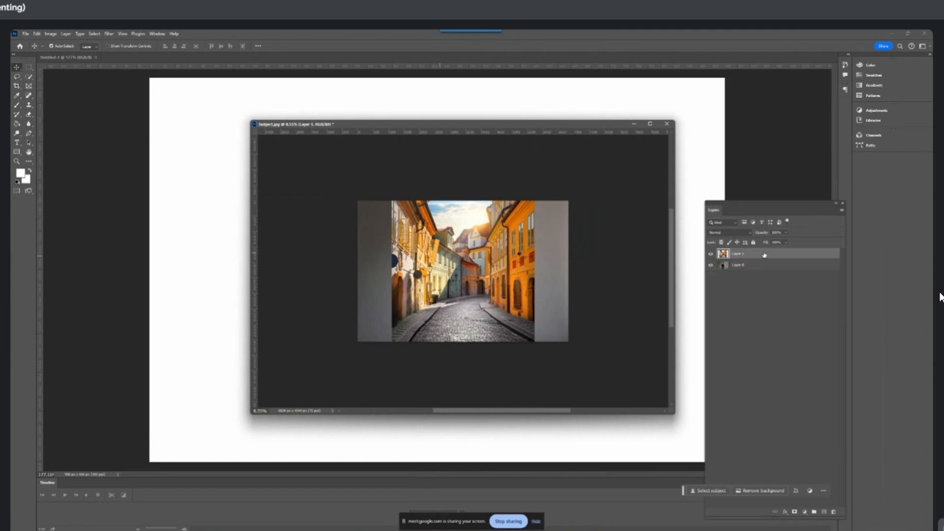
left_click_drag(764, 255, 769, 273)
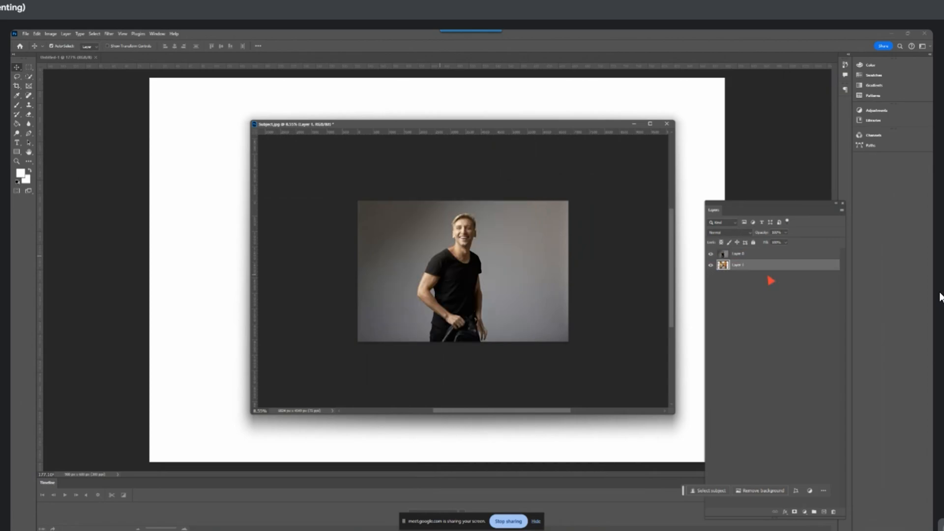
Remove the grey backdrop from the portrait layer with the Remove Background quick action, and place the Properties panel clear of the layer list
left_click(427, 272)
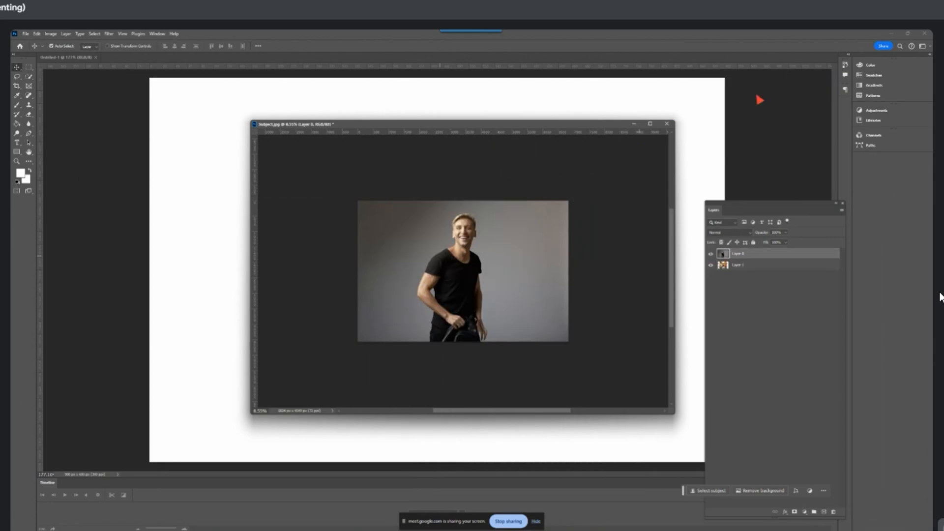
left_click(157, 33)
left_click(169, 270)
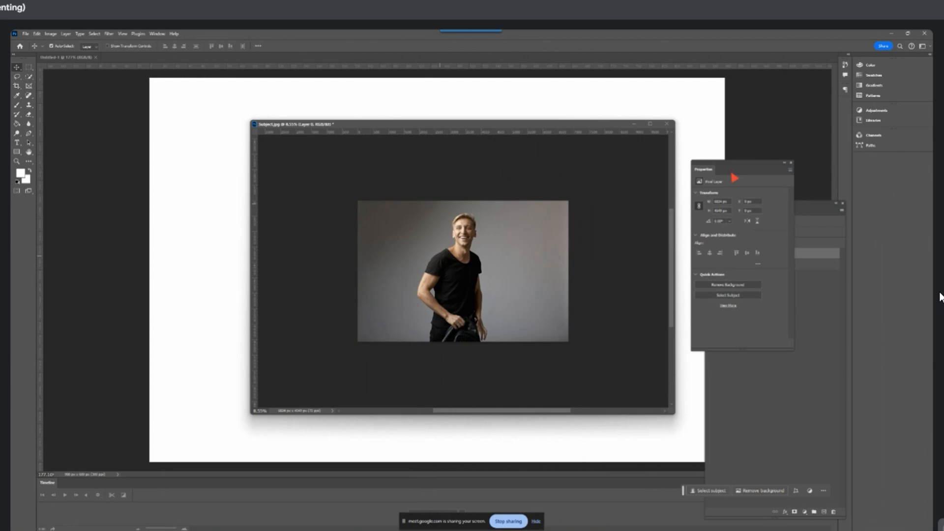
left_click_drag(739, 169, 770, 139)
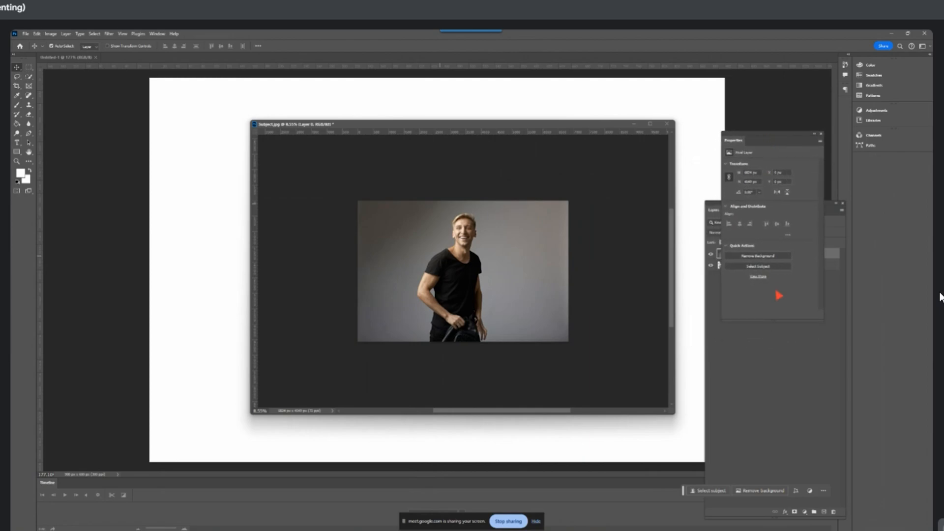
left_click_drag(776, 321, 786, 374)
left_click(764, 258)
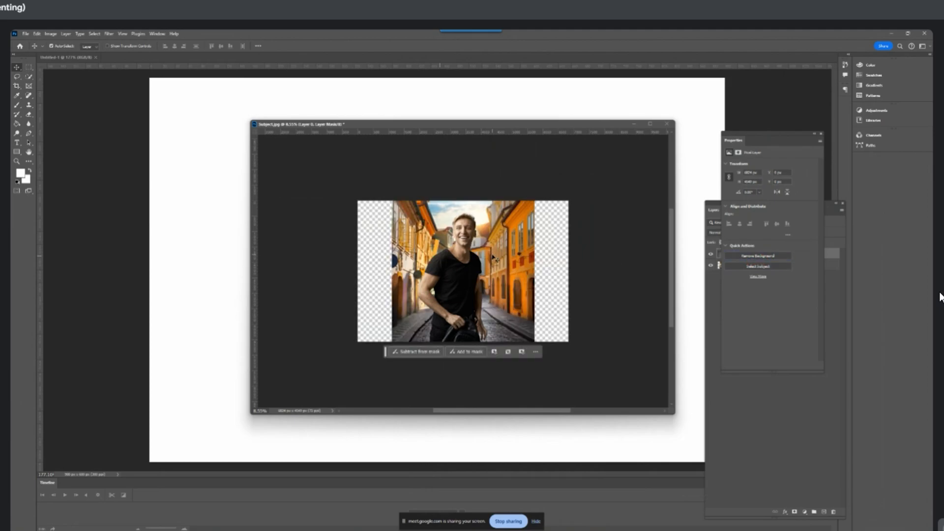
left_click_drag(780, 137, 202, 234)
Move the cut-out man slightly to the right over the street scene
scroll(433, 281, "up", 3)
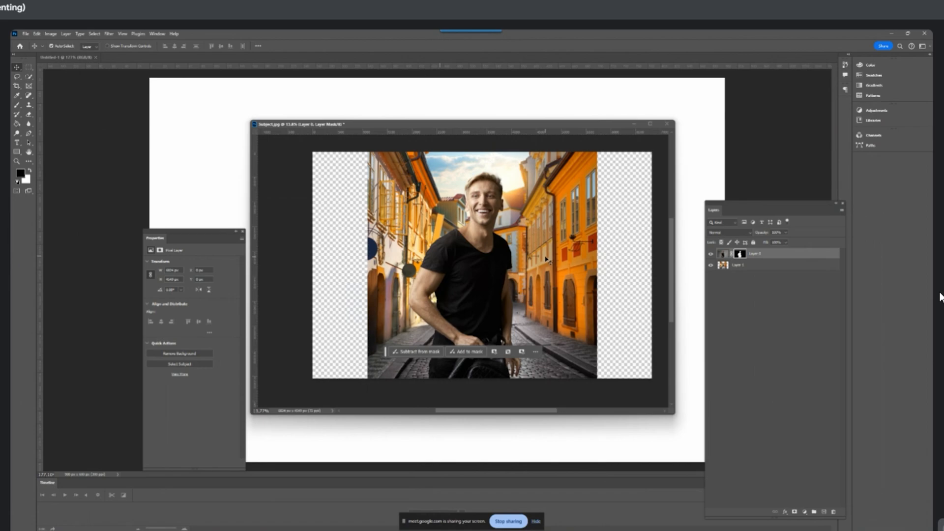
left_click_drag(461, 283, 490, 282)
scroll(491, 282, "down", 3)
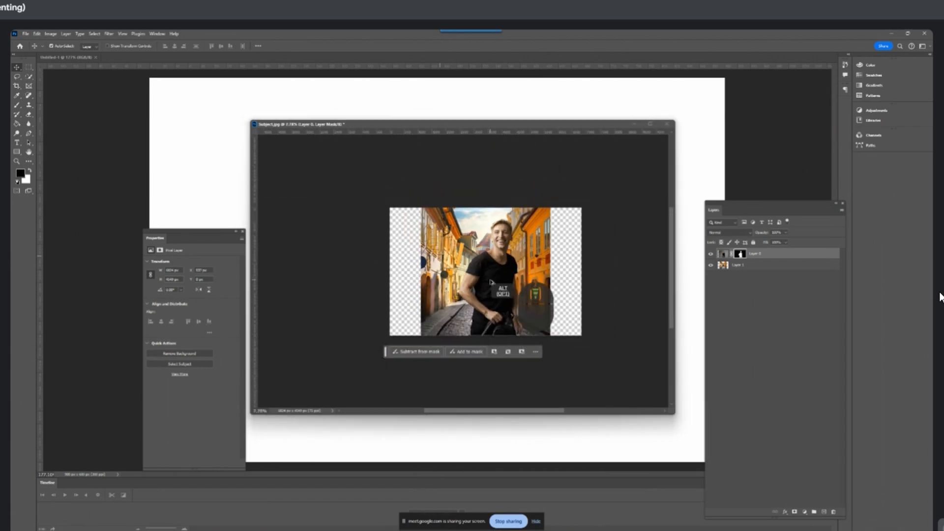
scroll(490, 282, "up", 1)
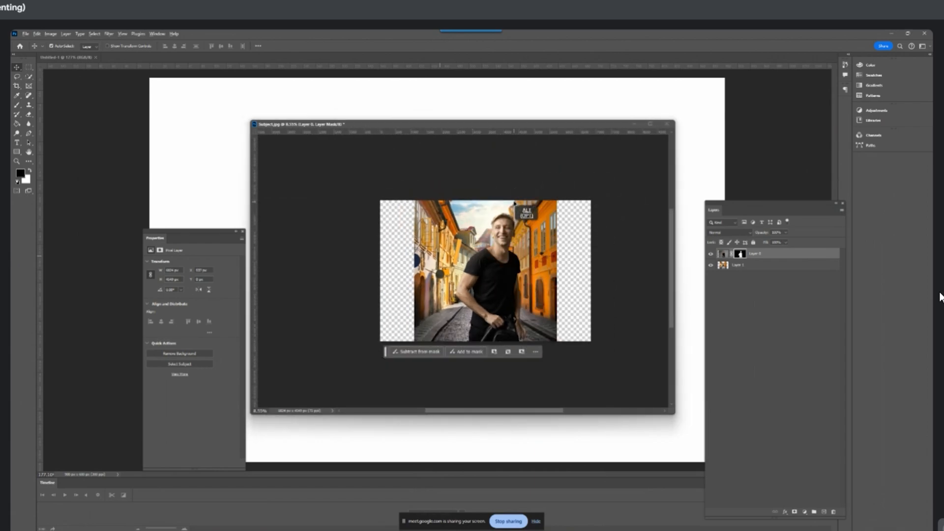
left_click_drag(488, 172, 484, 195)
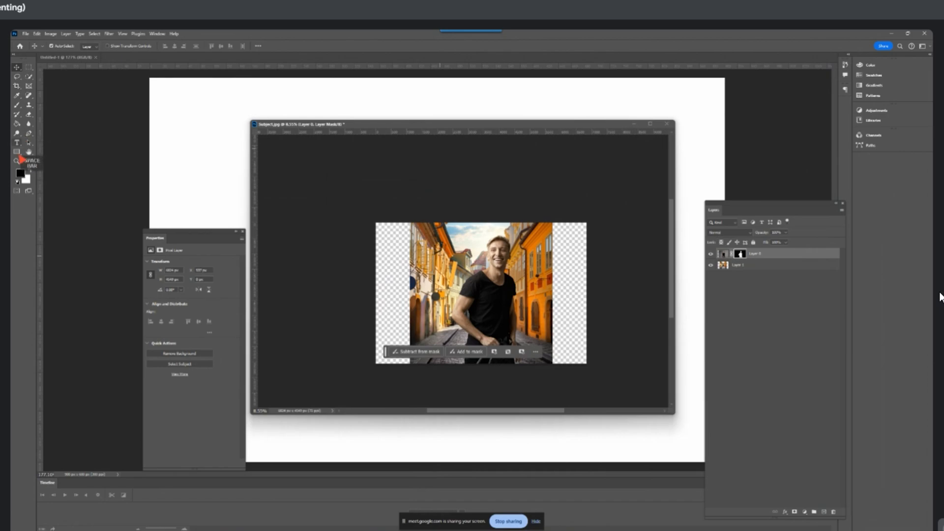
Crop the canvas to the street image's width, trimming both transparent sides and extending the upper edge to include more sky
left_click(17, 86)
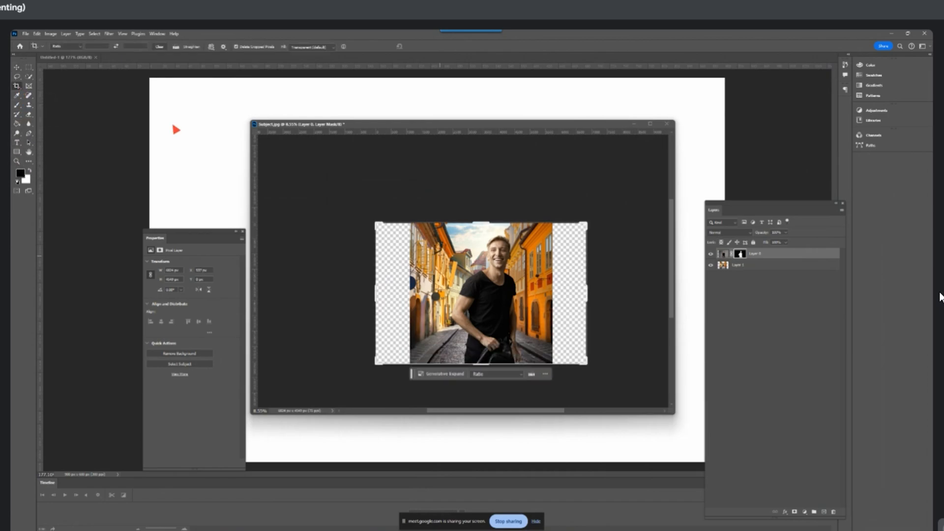
left_click_drag(481, 222, 482, 203)
left_click_drag(378, 300, 410, 301)
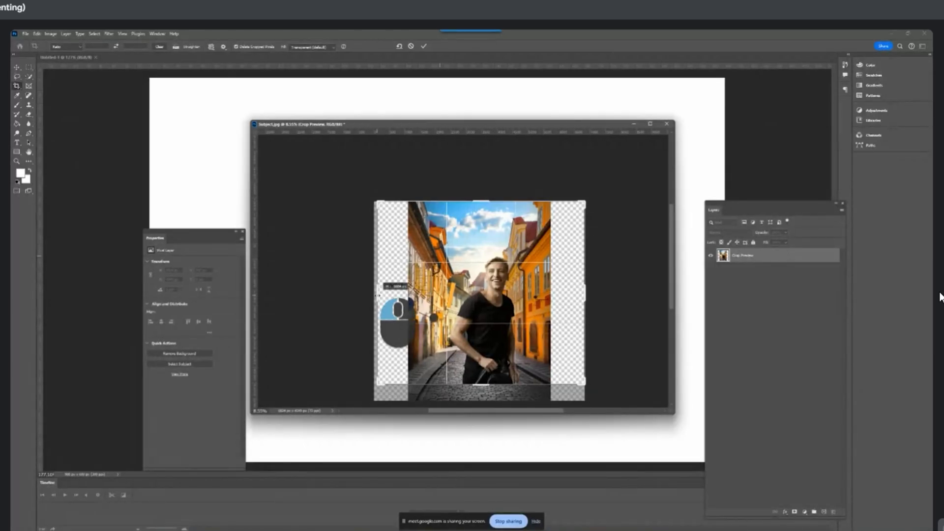
left_click_drag(571, 294, 553, 292)
key("Return")
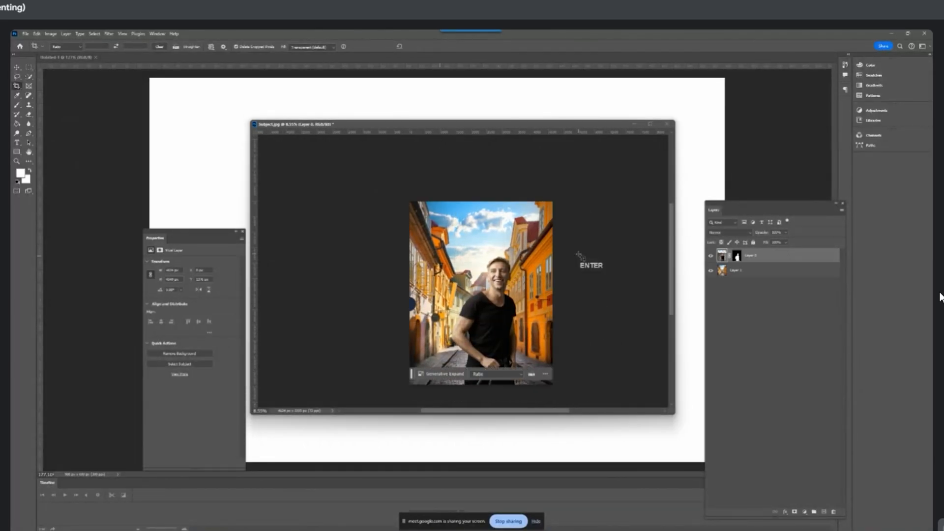
Examine the cropped composite of the man on the street up close, and switch to the Move tool
scroll(553, 284, "up", 5)
left_click_drag(458, 289, 490, 269)
scroll(495, 248, "down", 3)
key("v")
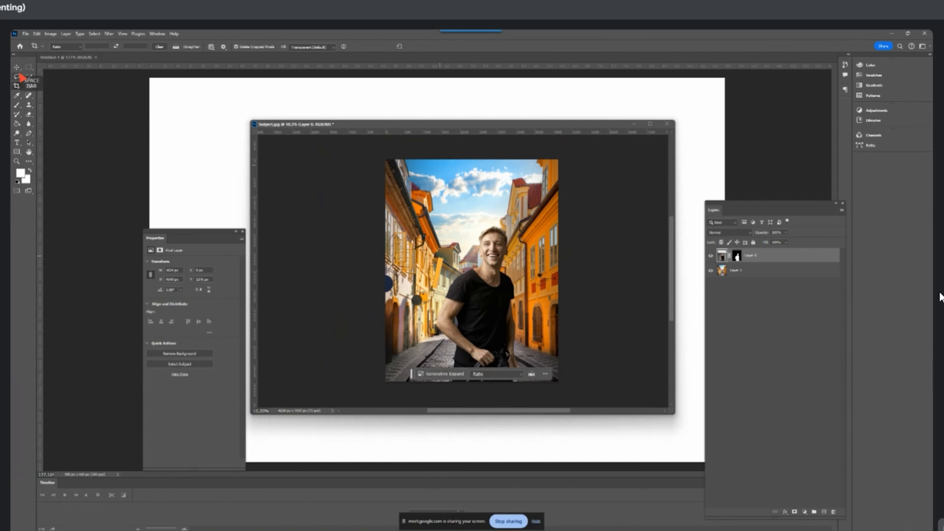
scroll(546, 252, "up", 2)
scroll(547, 252, "down", 2)
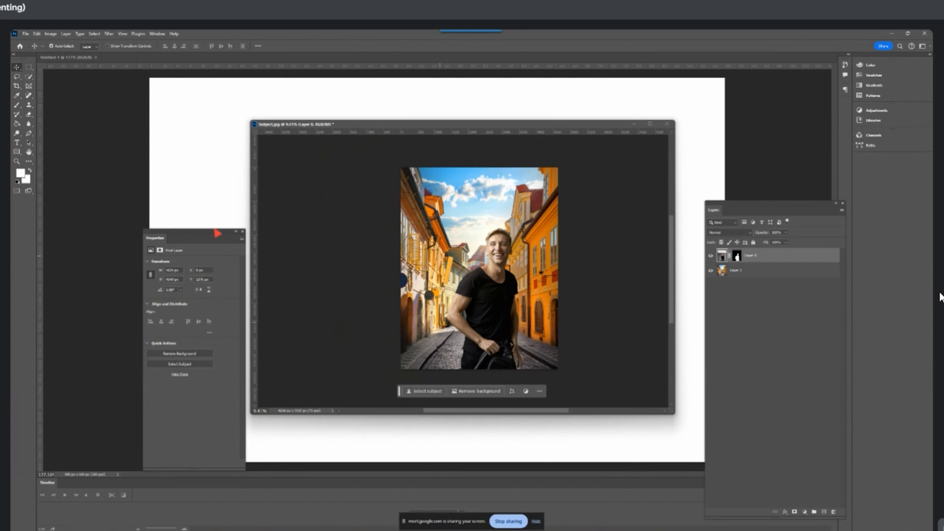
Close the Properties panel, reopen it, and place it higher beside the floating Subject.jpg window
left_click(242, 231)
left_click(157, 34)
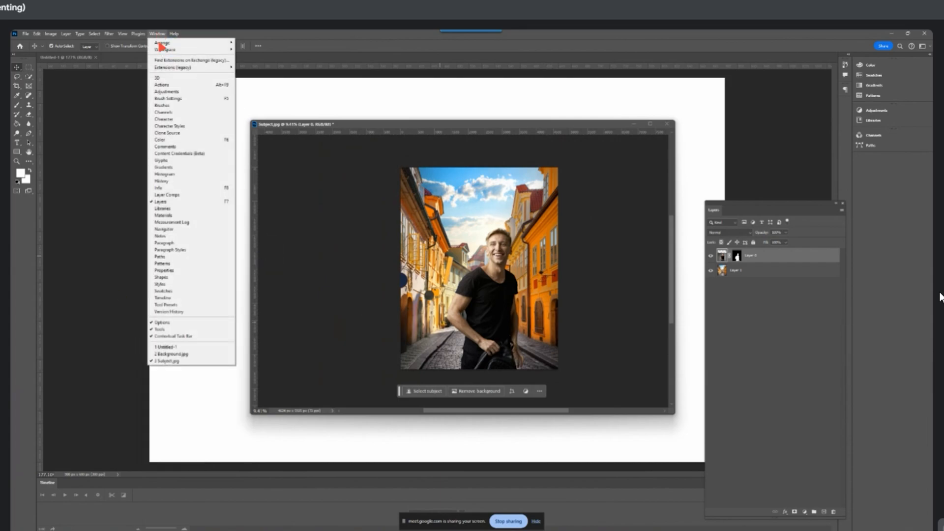
left_click(182, 270)
left_click_drag(185, 243, 186, 157)
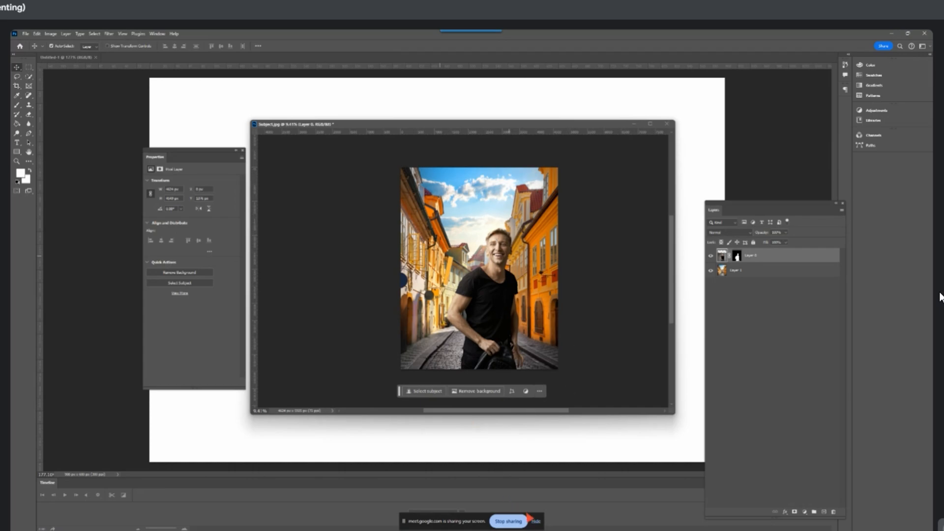
key("alt+Tab")
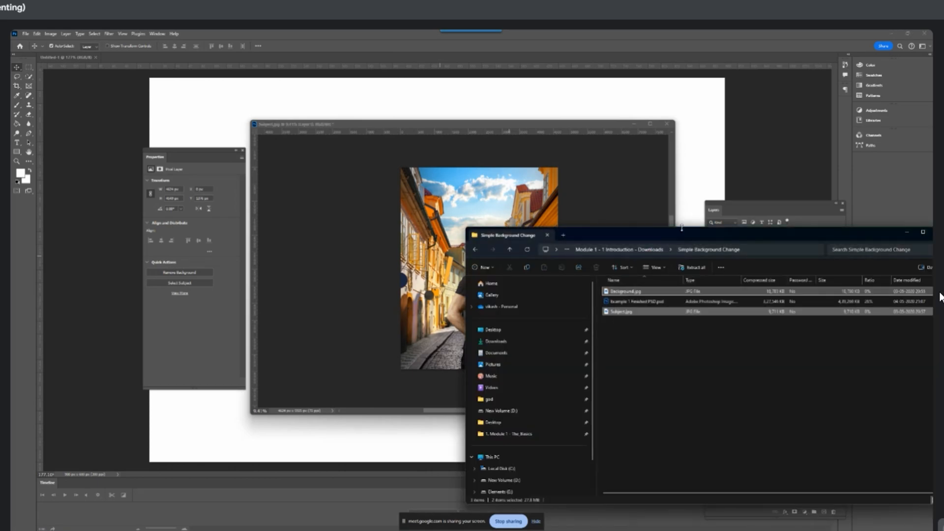
left_click_drag(681, 226, 247, 407)
left_click(448, 406)
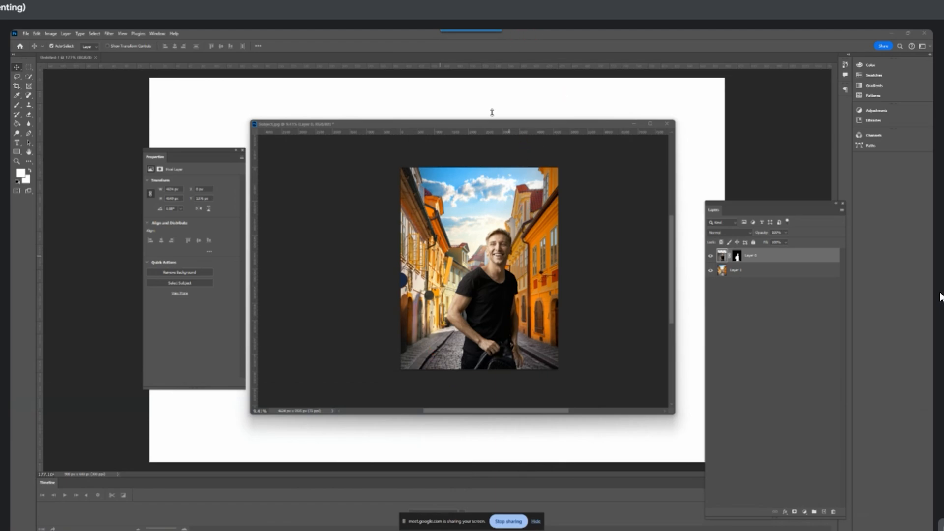
Close the Properties panel, then close Subject.jpg without saving and the blank Untitled-1 document
left_click(242, 151)
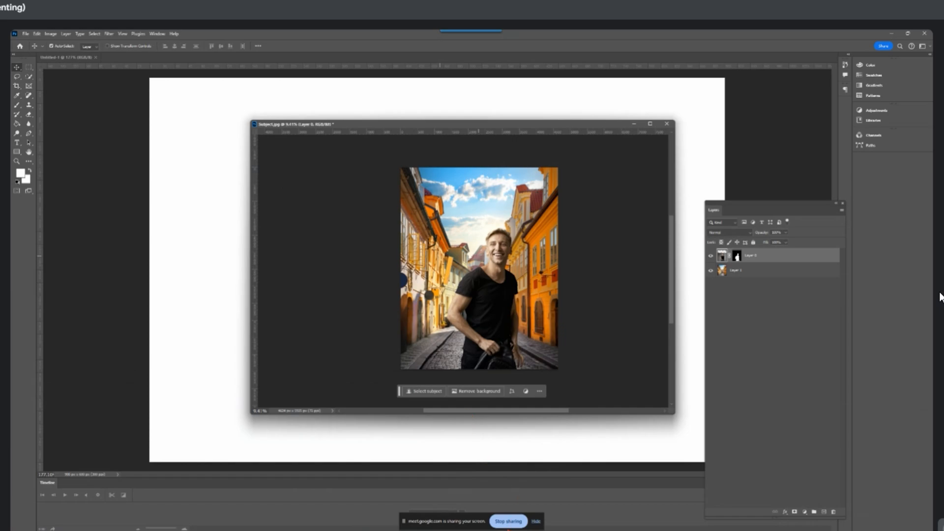
mouse_move(506, 530)
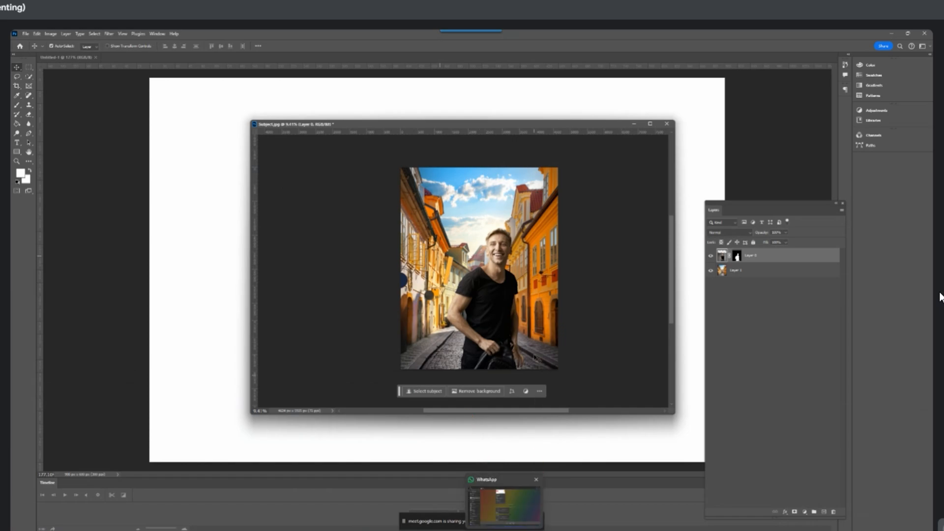
left_click(537, 322)
left_click(667, 124)
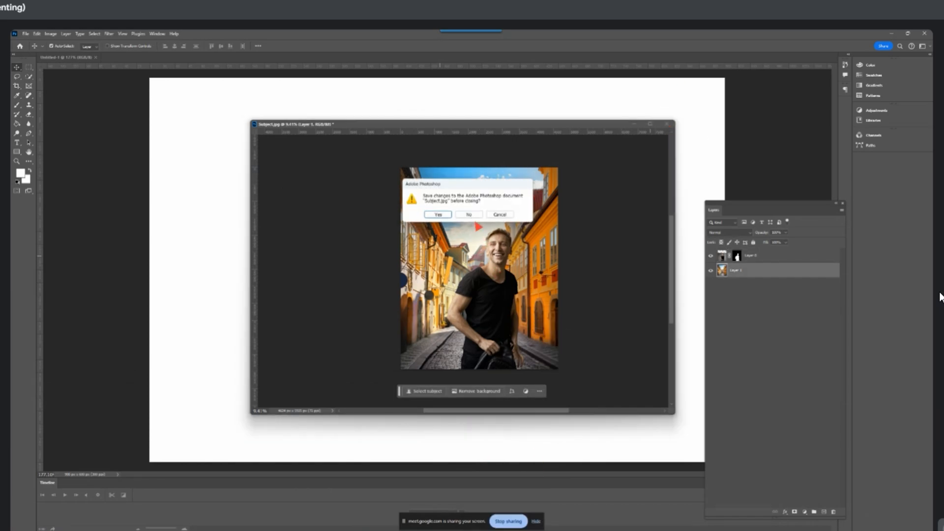
left_click(475, 217)
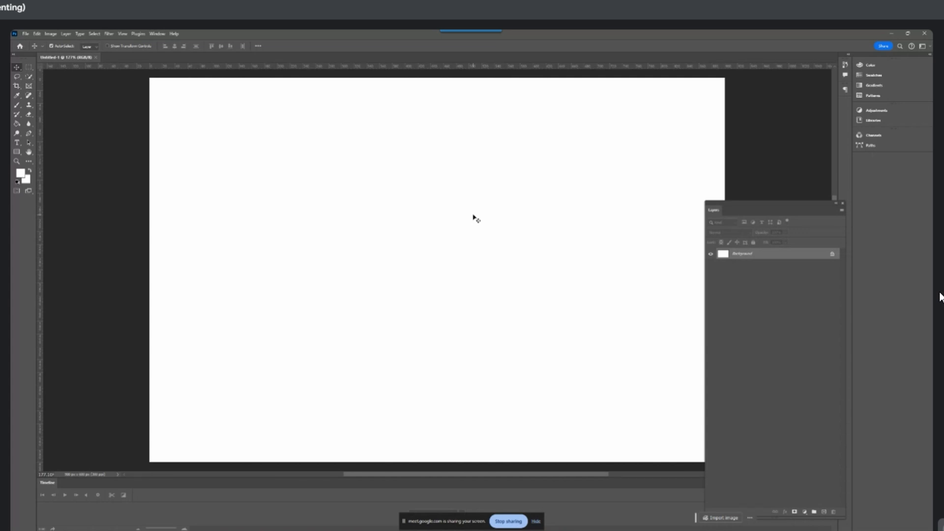
left_click(96, 57)
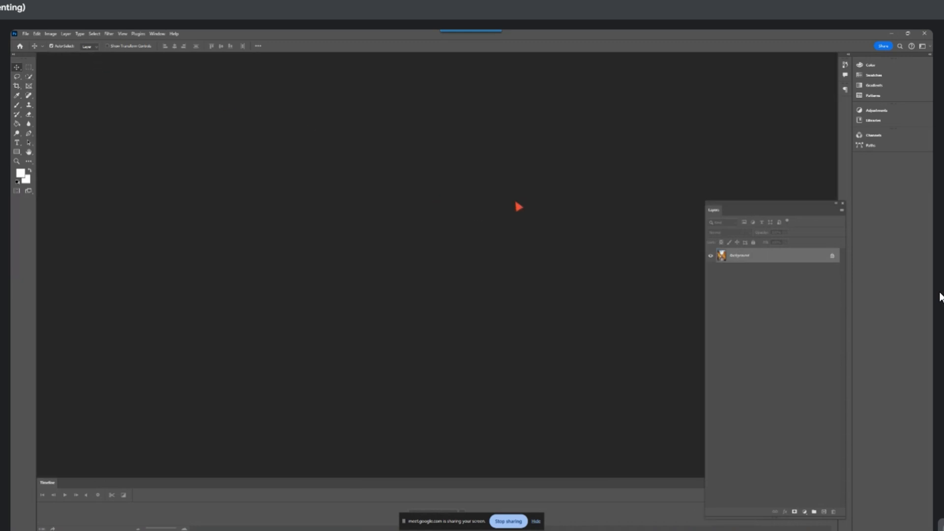
Open the WebP portrait of the woman in the grey jacket from New folder (4) on the Desktop
left_click(26, 34)
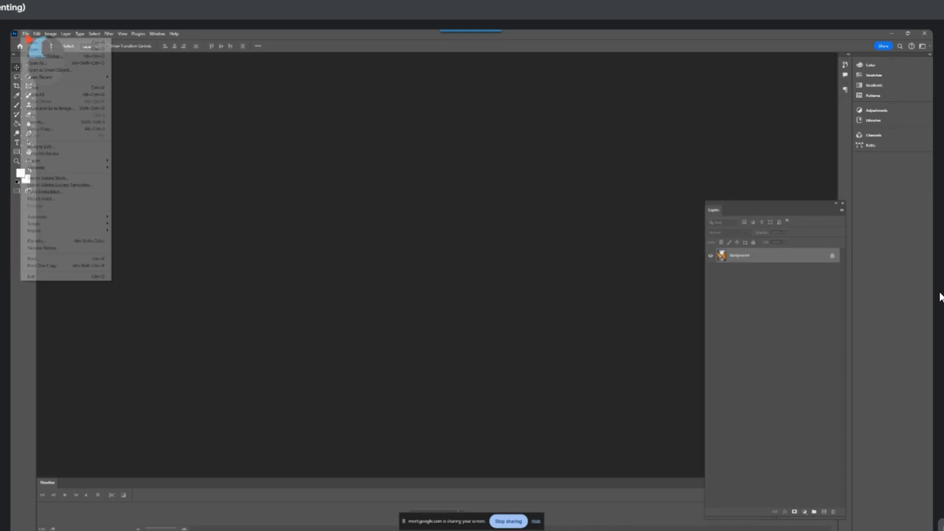
left_click(40, 53)
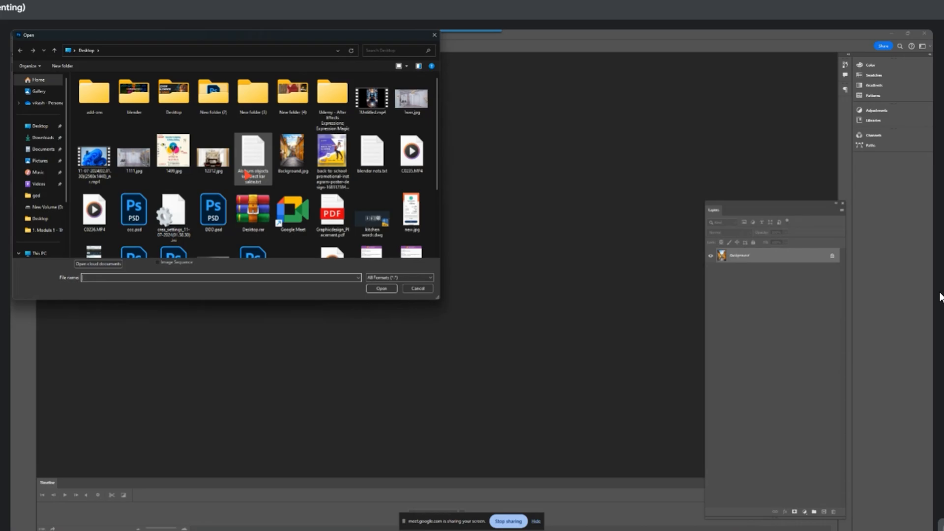
scroll(241, 187, "down", 3)
scroll(241, 187, "up", 3)
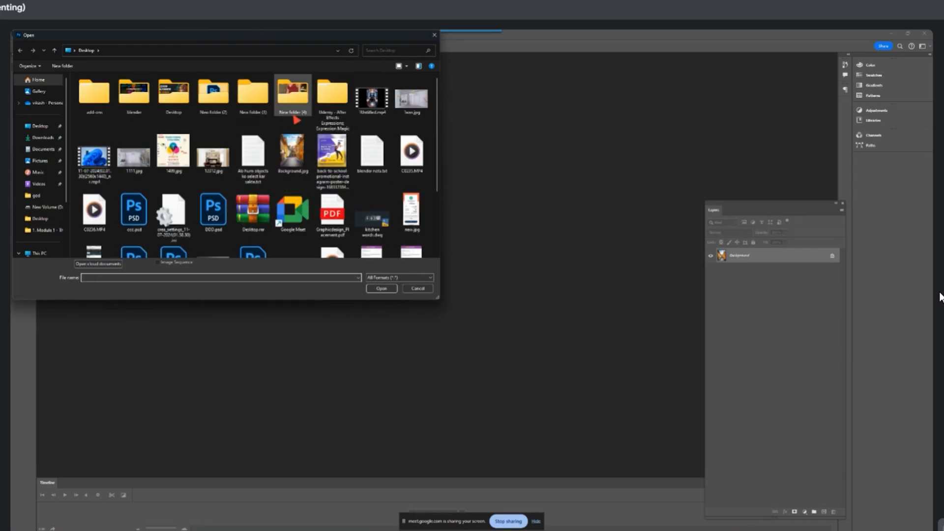
double_click(292, 93)
scroll(293, 142, "down", 5)
scroll(290, 145, "up", 5)
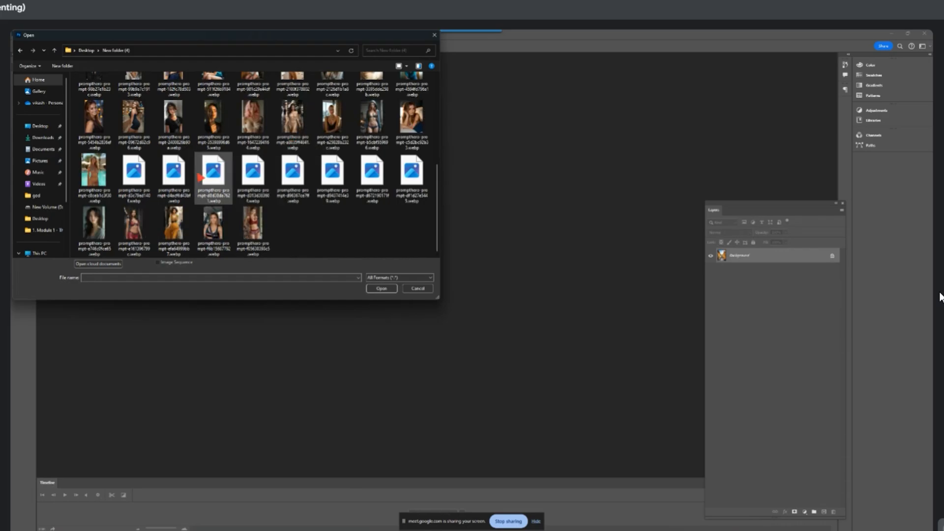
double_click(251, 95)
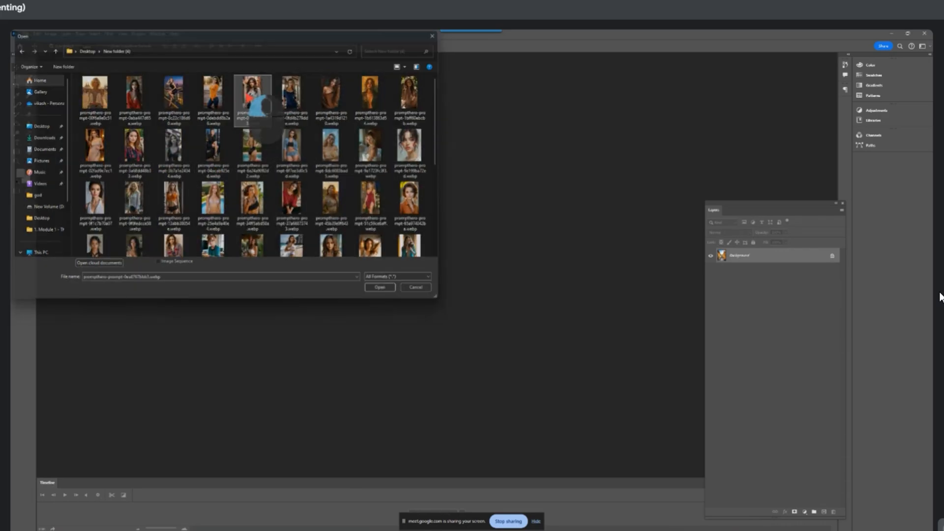
Widen the floating document window around the woman's portrait and reposition it in the workspace
left_click_drag(231, 111, 322, 99)
left_click(253, 138)
left_click(354, 137)
left_click_drag(378, 213, 505, 213)
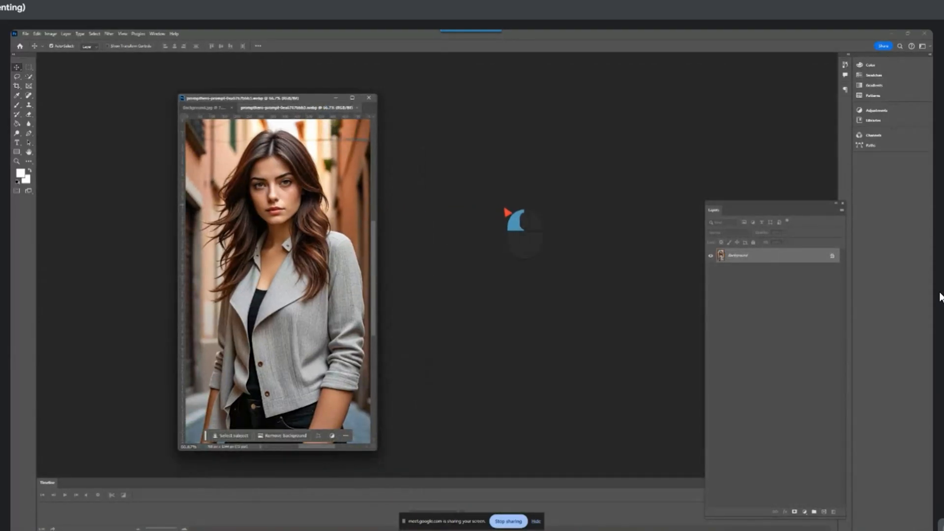
left_click_drag(380, 216, 538, 217)
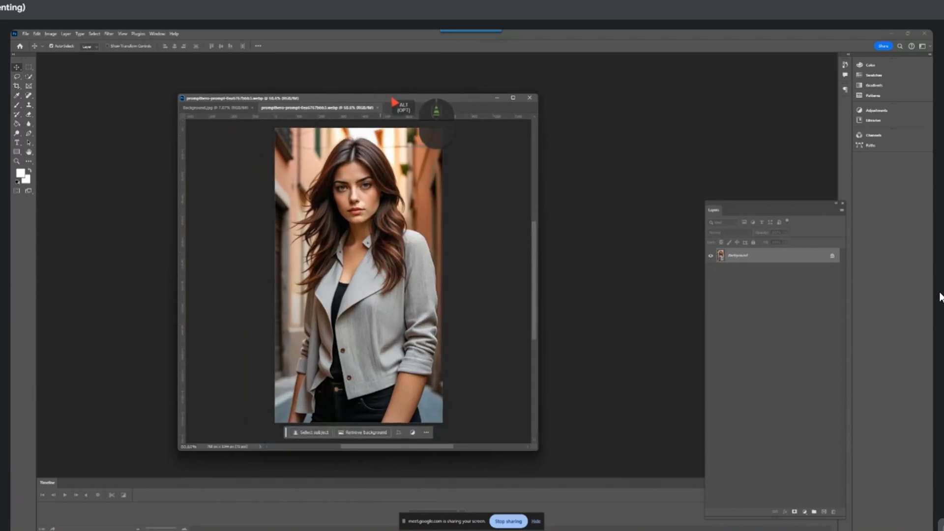
left_click_drag(400, 98, 324, 89)
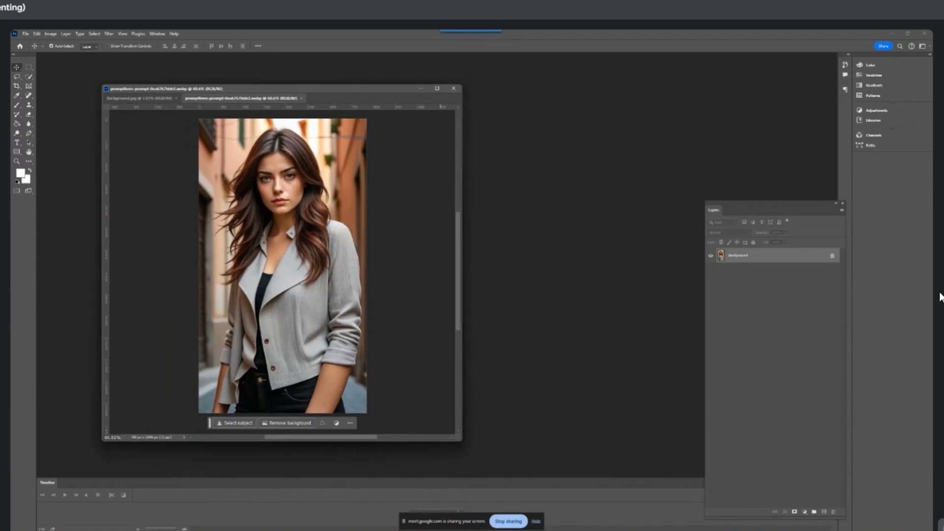
Switch to the Chrome browser, search Google for "vector images" in a new tab and browse the image results
mouse_move(574, 513)
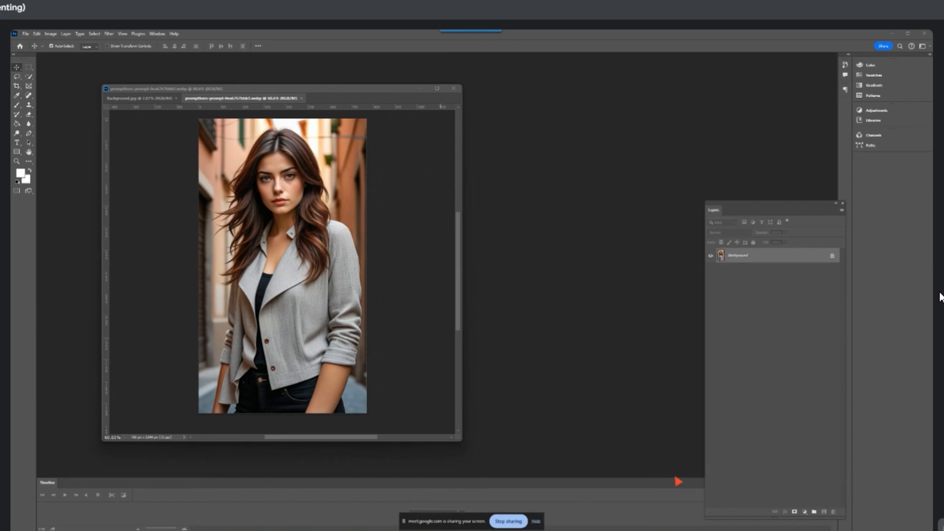
mouse_move(568, 530)
left_click(538, 511)
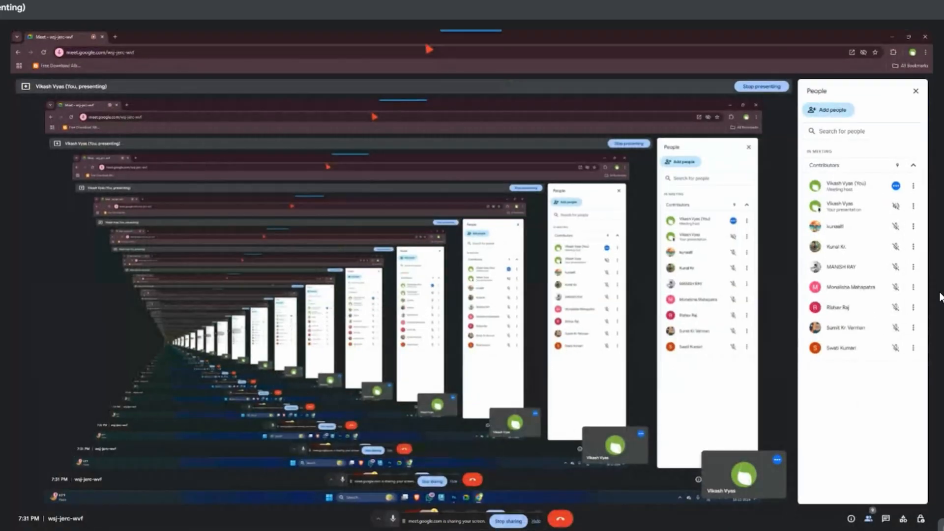
left_click(115, 36)
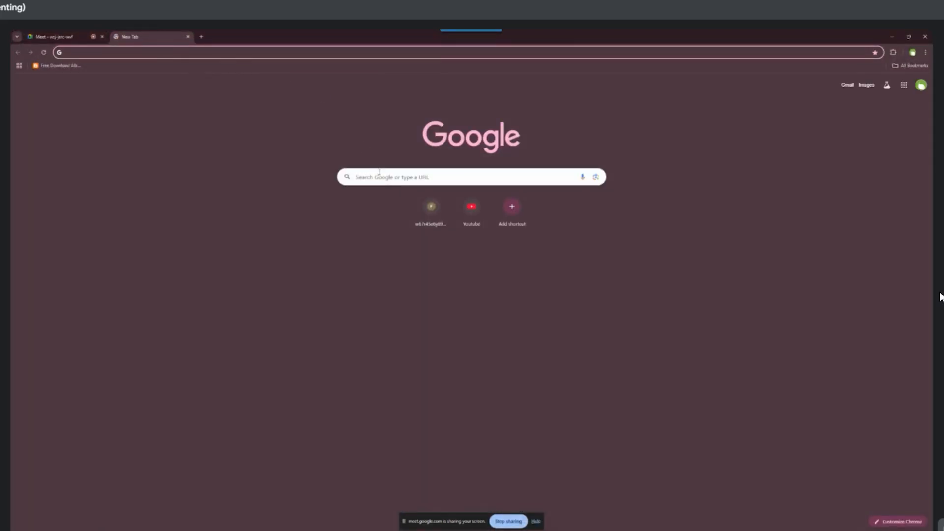
left_click(378, 172)
type("vector")
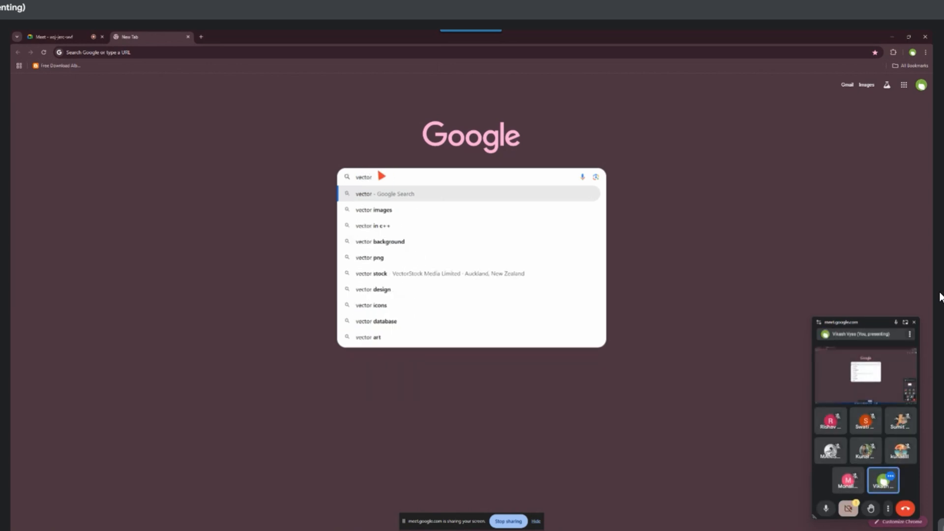
left_click(374, 209)
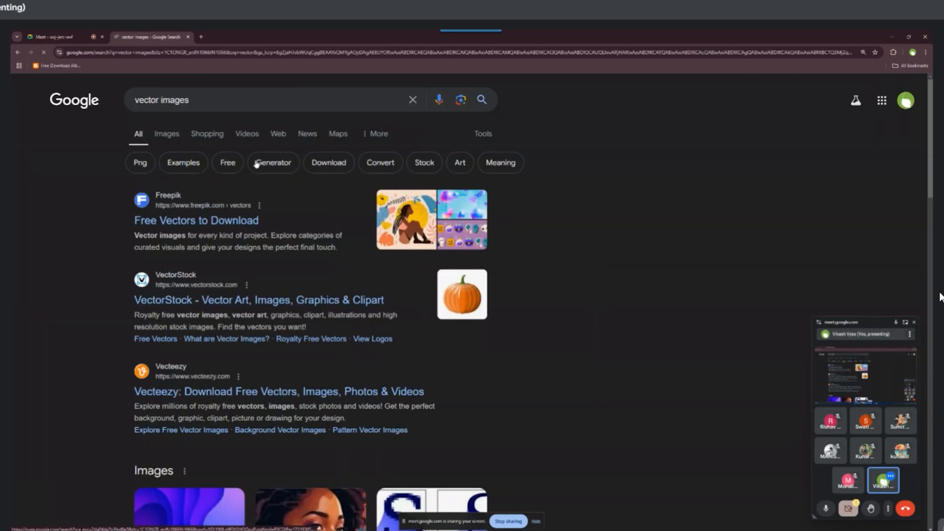
left_click(167, 135)
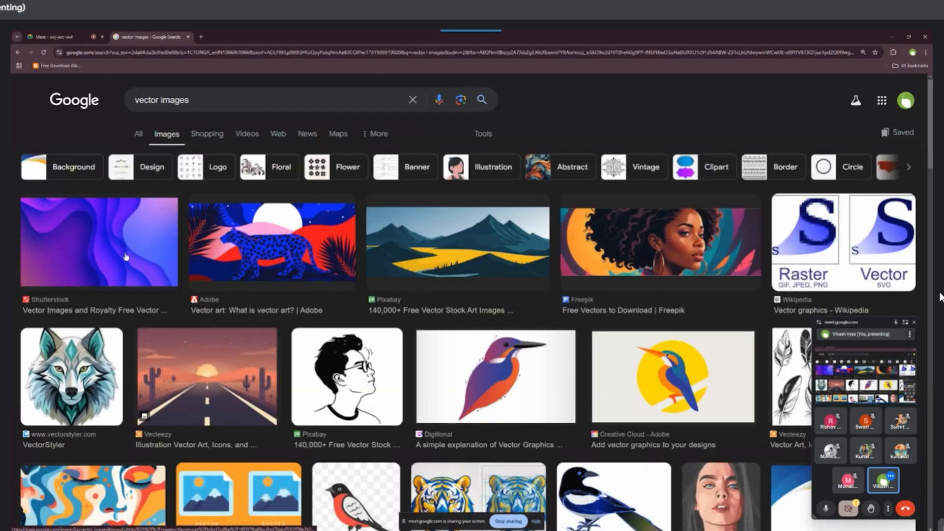
scroll(683, 354, "down", 2)
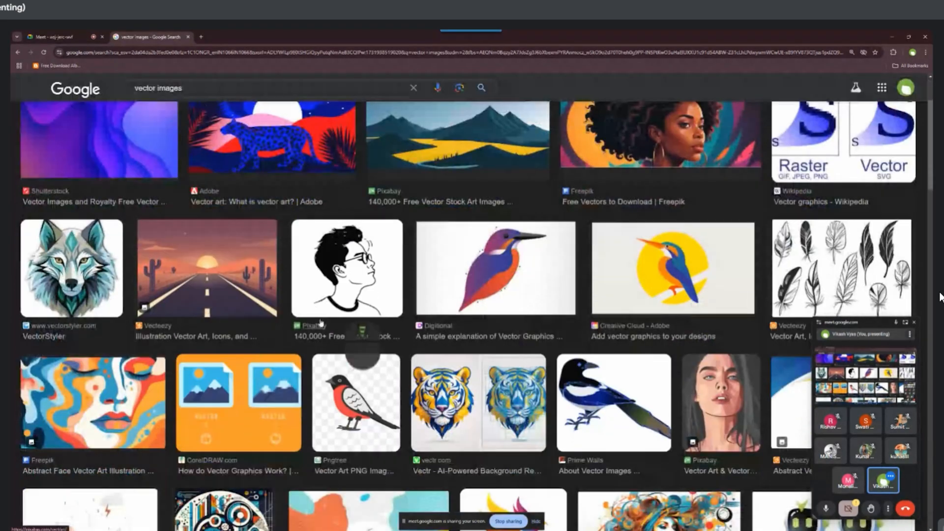
Copy the word "vector" from the search query and open Freepik's "Diwali festival offer banner with diya" page in a new tab
left_click(194, 89)
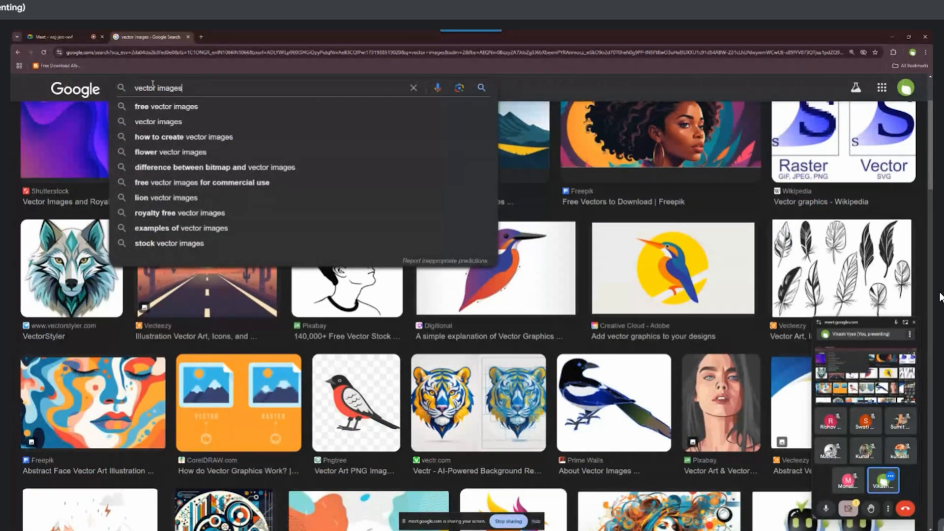
double_click(154, 88)
key("ctrl+c")
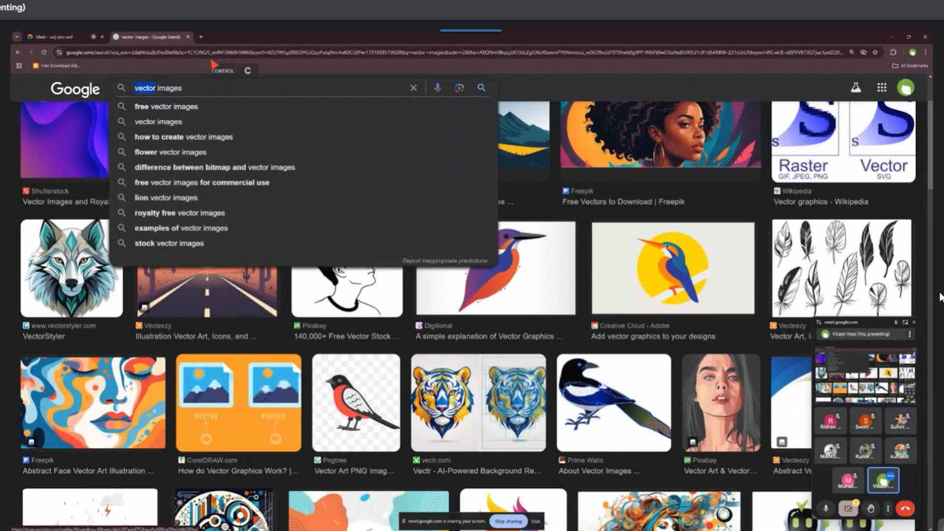
left_click(203, 37)
left_click(205, 53)
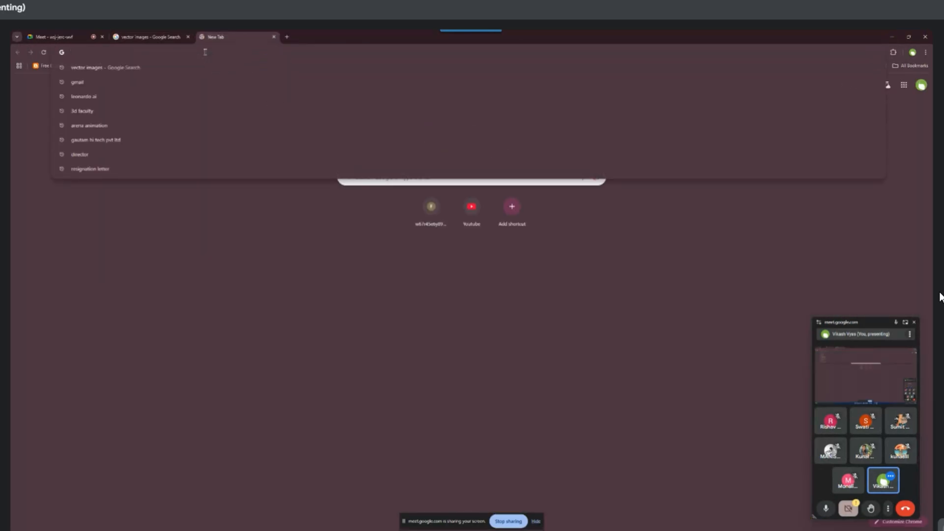
type("free")
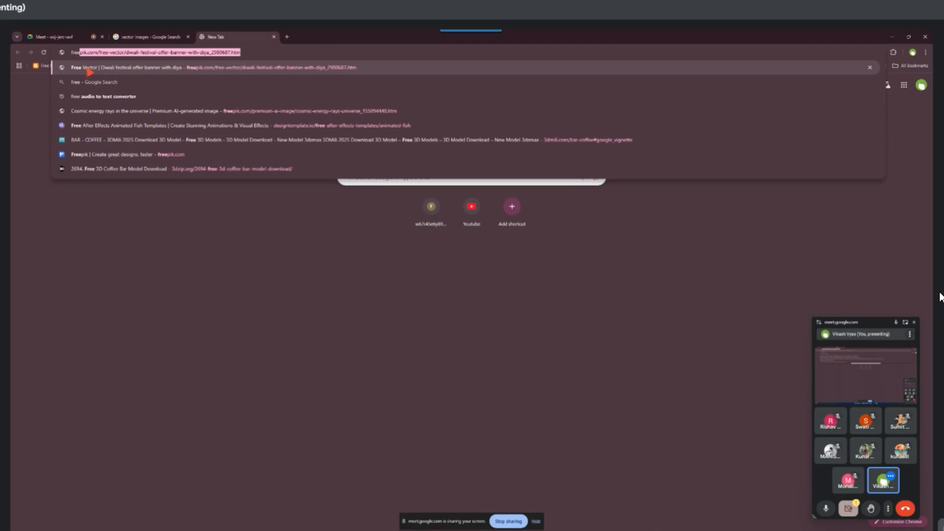
key("Return")
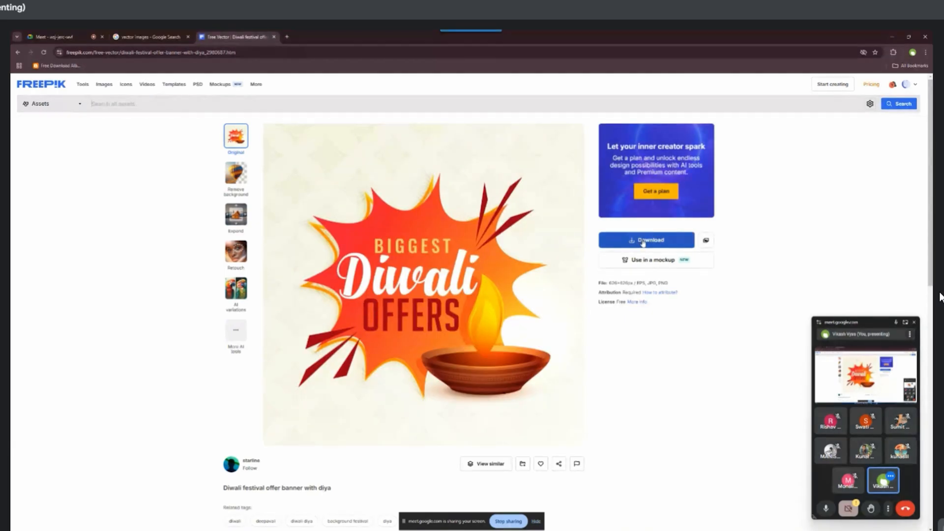
Download the Diwali offer banner for free and show its zip file in the Downloads folder
left_click(643, 242)
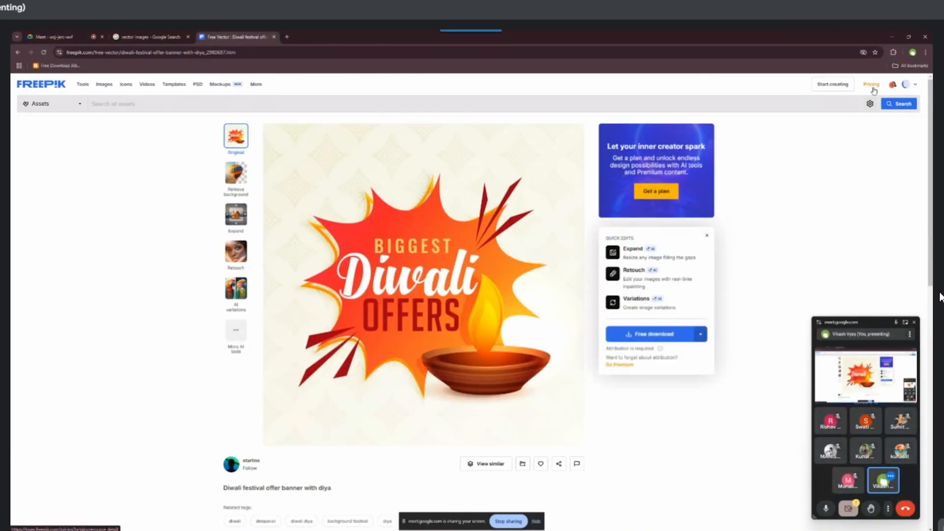
left_click(653, 334)
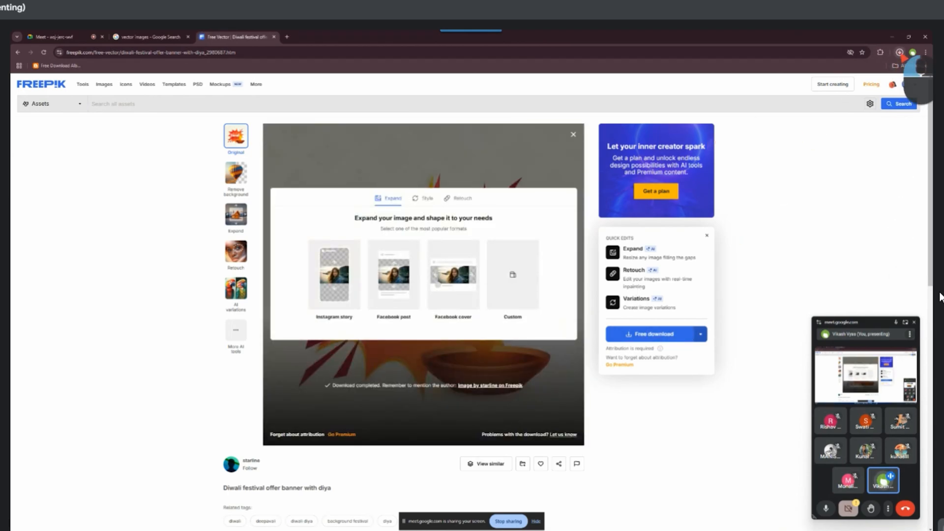
left_click(880, 84)
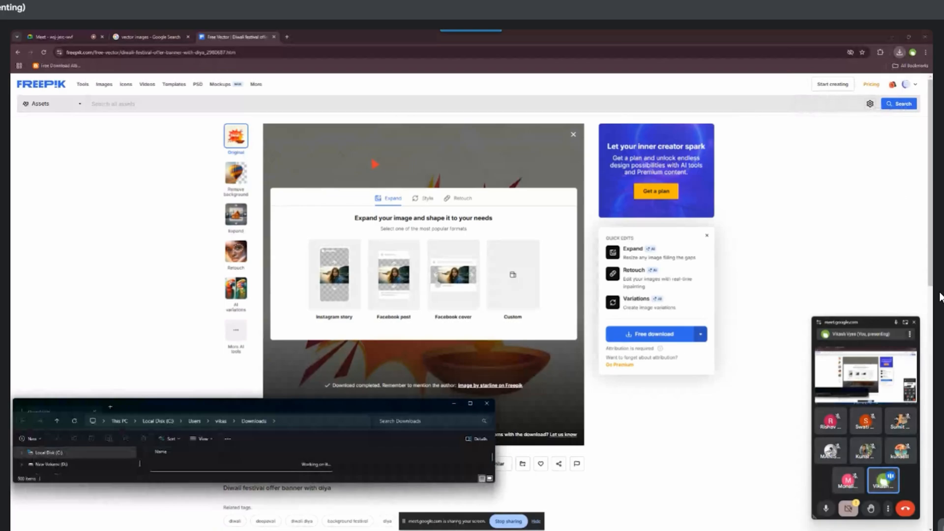
left_click_drag(368, 406, 385, 259)
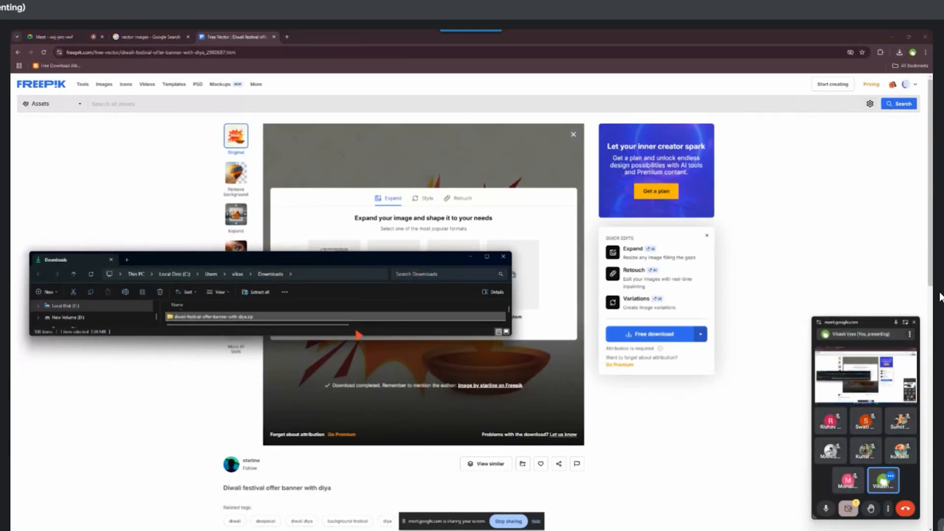
Enlarge the Downloads window, extract the Diwali offer banner zip and open the extracted folder
left_click_drag(373, 336, 366, 505)
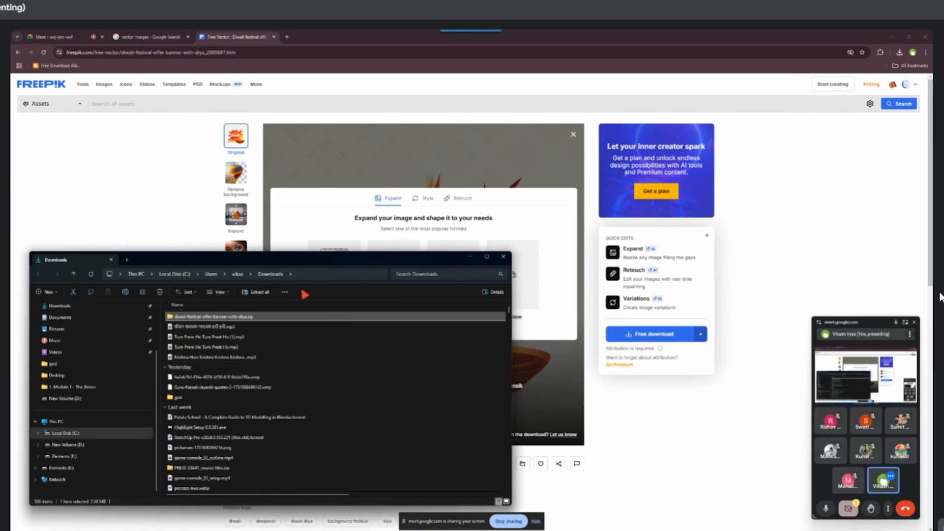
left_click_drag(322, 259, 335, 240)
right_click(222, 296)
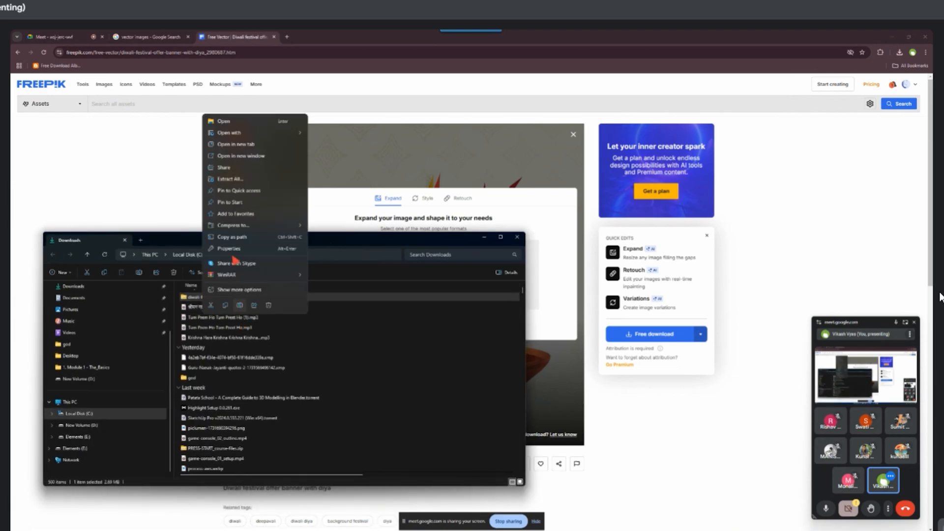
left_click(235, 286)
left_click(329, 289)
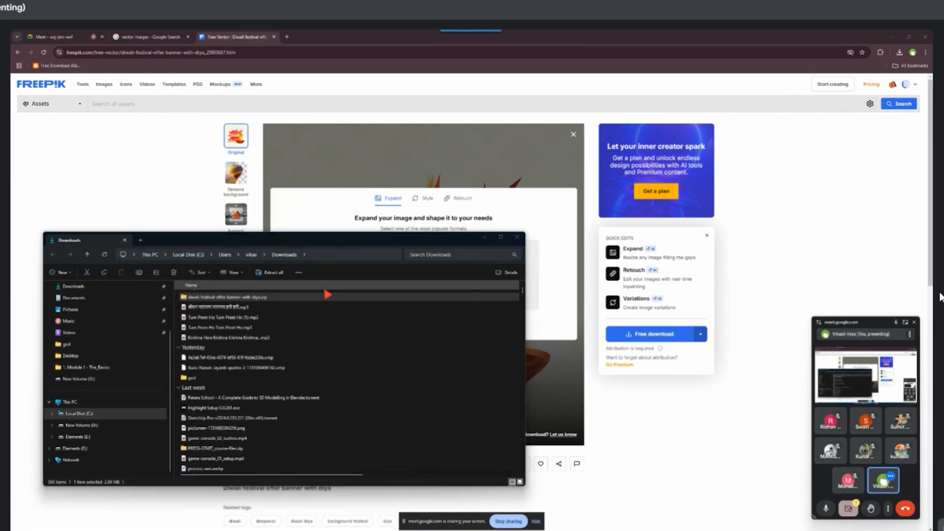
left_click(490, 369)
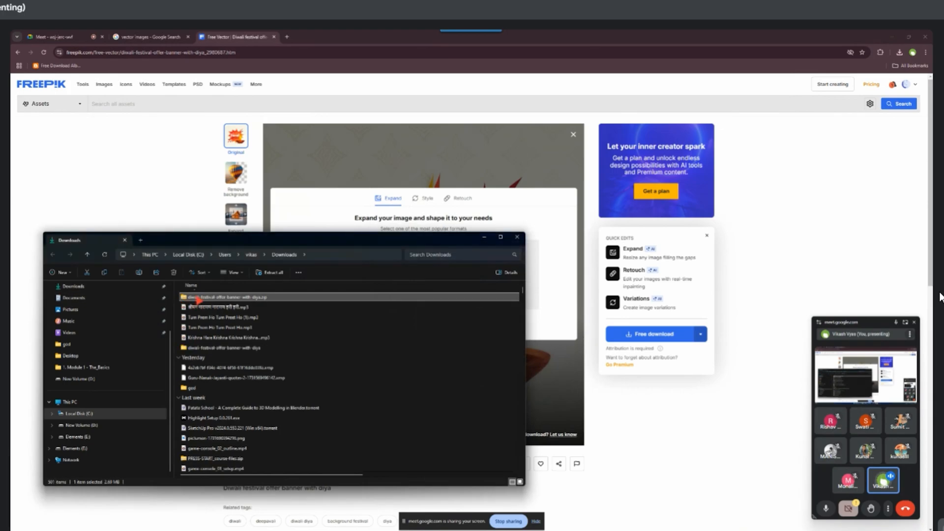
double_click(205, 348)
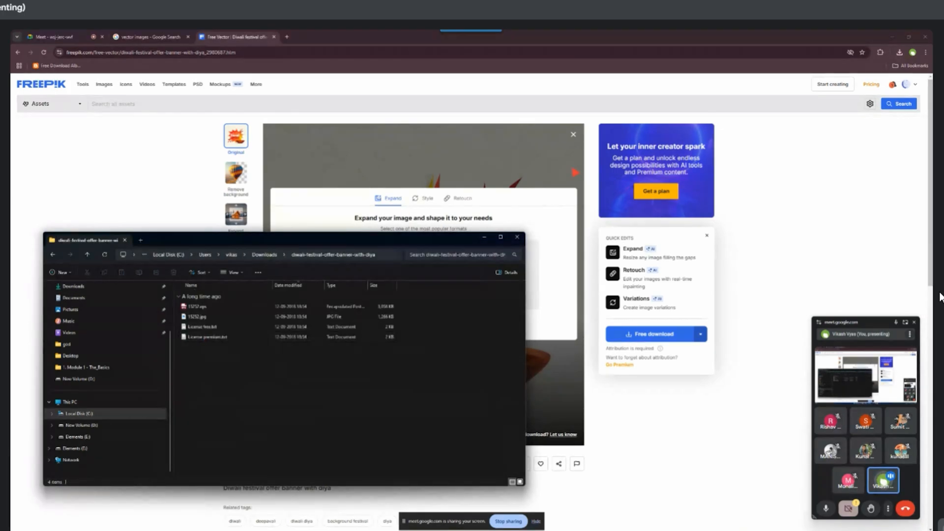
Switch to Photoshop and open the banner's EPS file there, rasterizing it at 1200 × 1200 pixels in CMYK Color
left_click(892, 37)
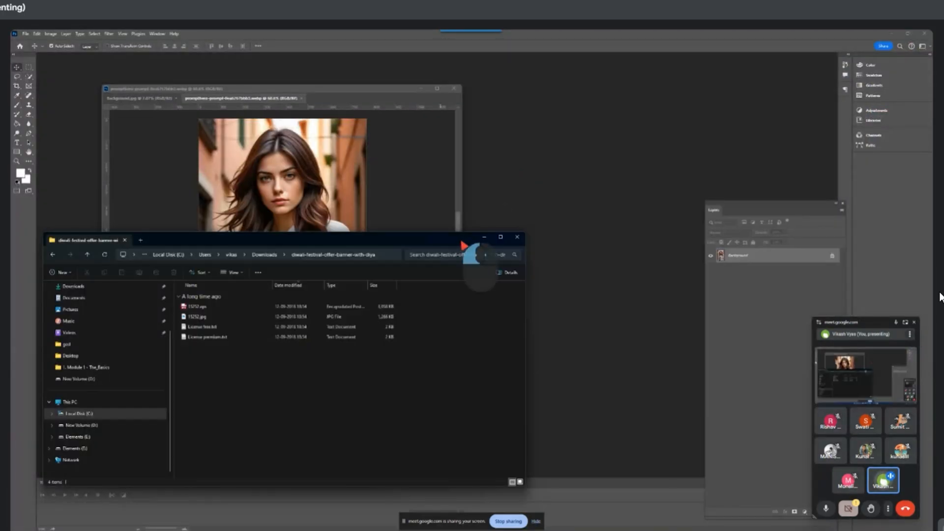
left_click_drag(461, 244, 614, 237)
left_click_drag(350, 300, 545, 178)
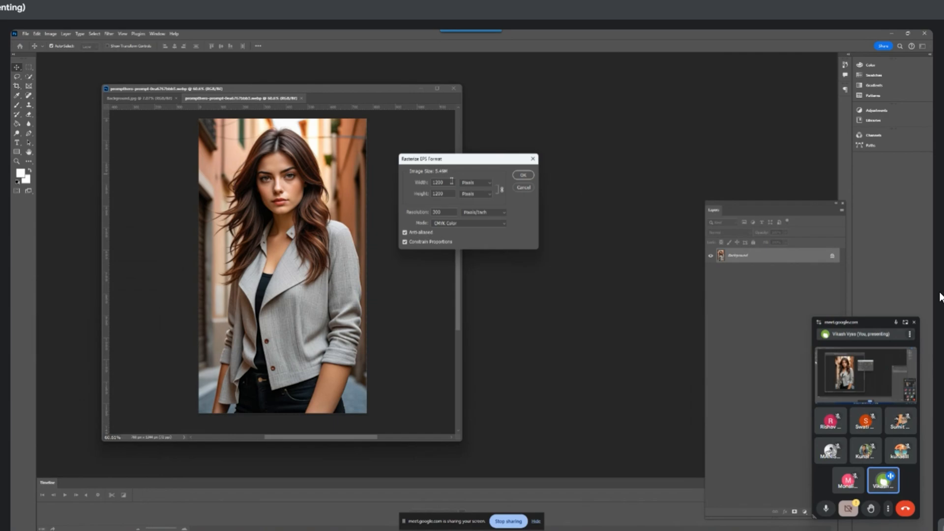
left_click(522, 176)
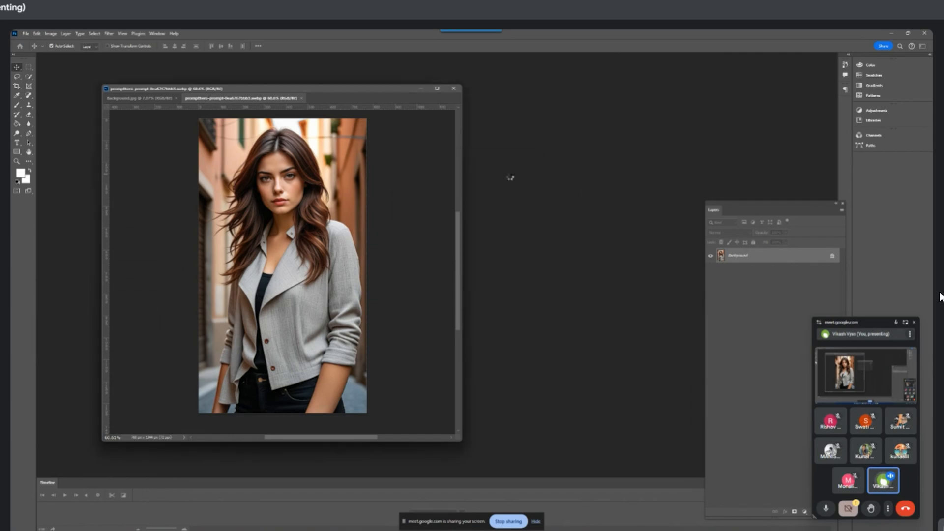
Place the portrait window beside the Diwali banner and show the banner enlarged next to it
left_click_drag(349, 91, 287, 104)
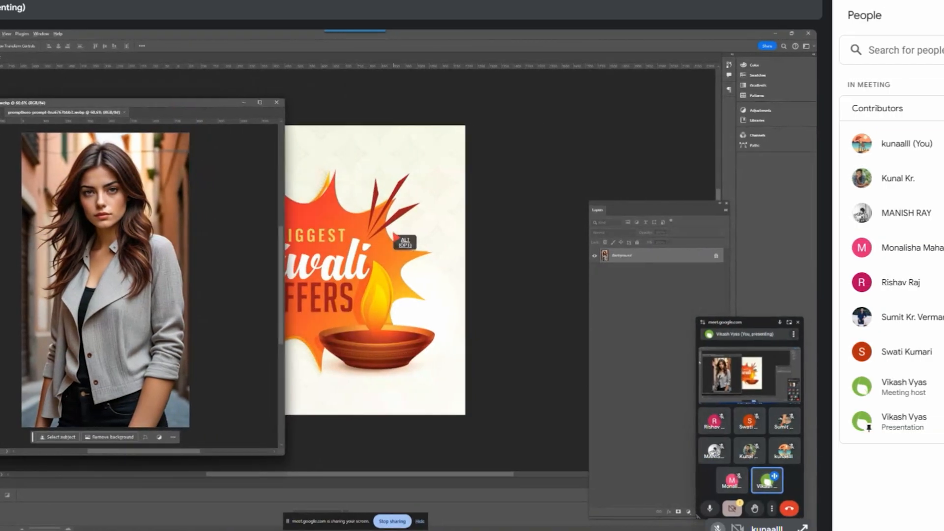
left_click(393, 233)
left_click_drag(352, 236, 461, 213)
scroll(483, 241, "up", 3)
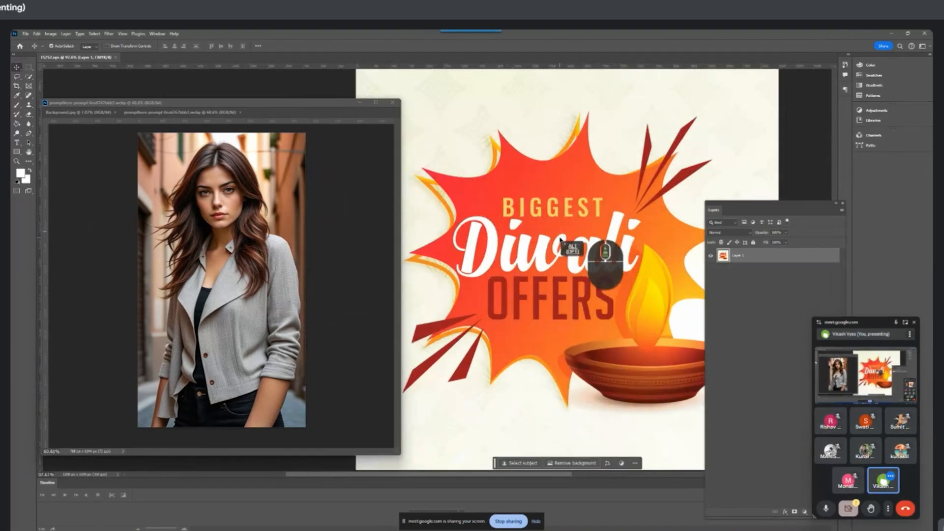
Examine the individual pixels of the woman's cheek at extreme magnification beside the banner
scroll(214, 224, "up", 15)
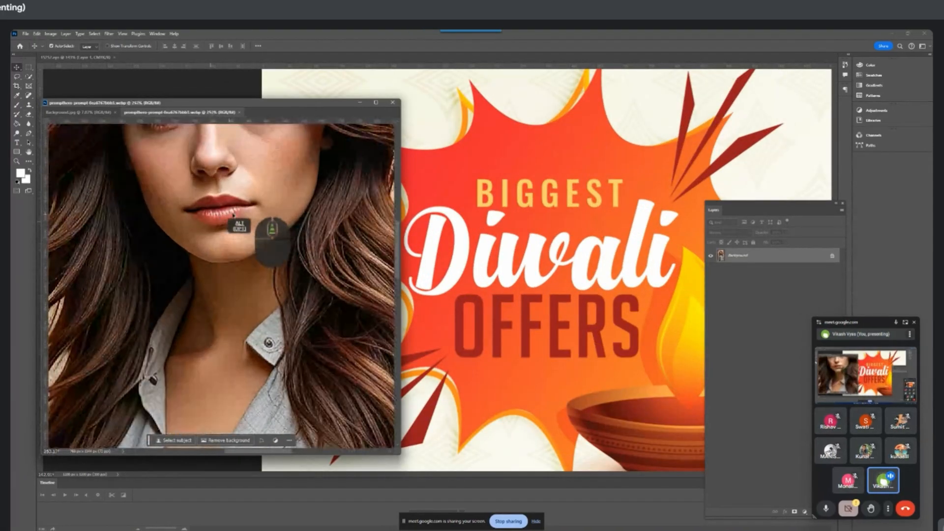
left_click_drag(273, 184, 274, 297)
scroll(276, 269, "up", 18)
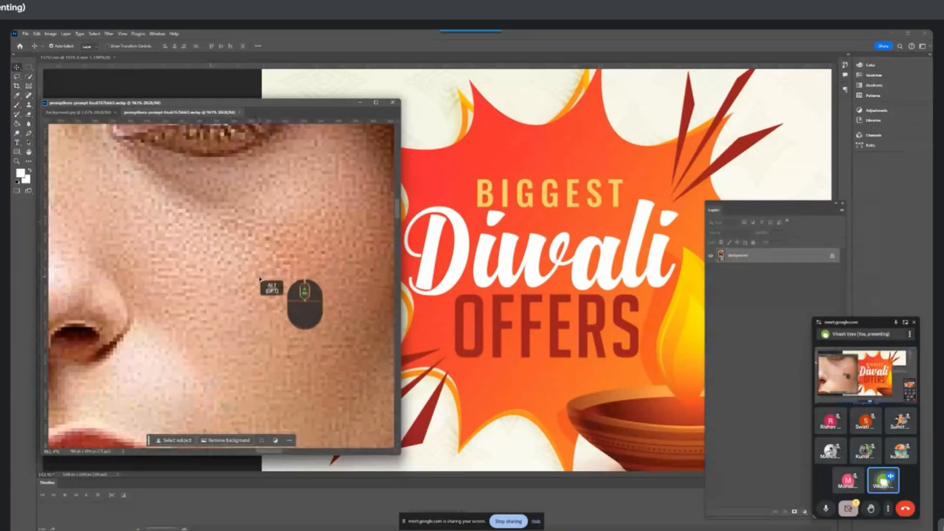
scroll(246, 291, "up", 3)
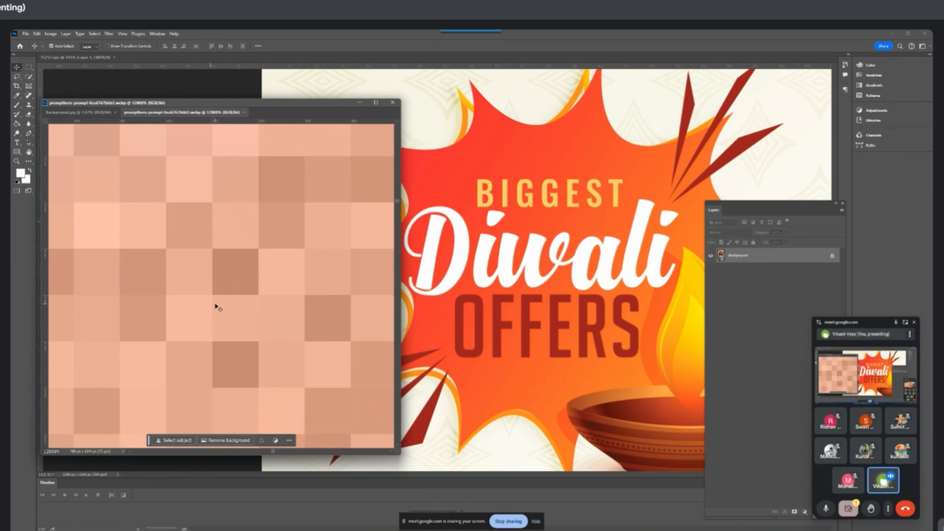
scroll(218, 308, "down", 10)
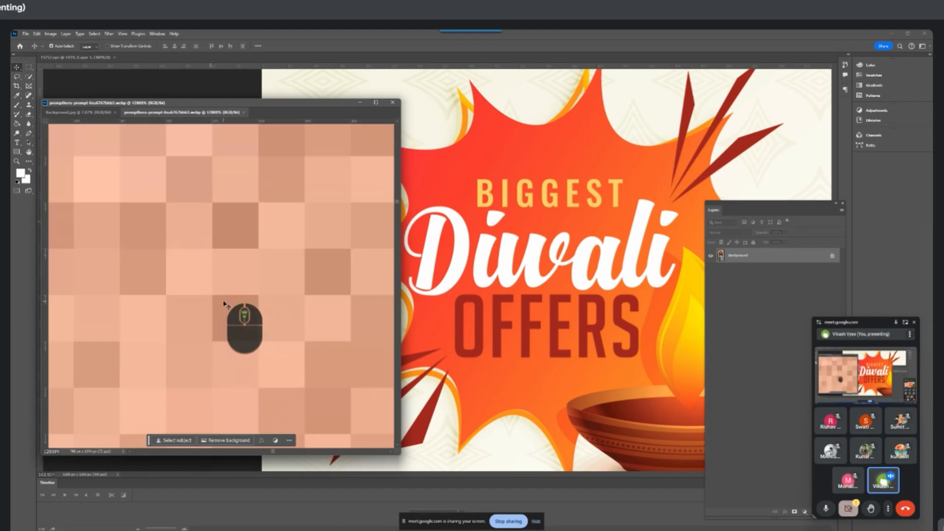
scroll(221, 298, "down", 5)
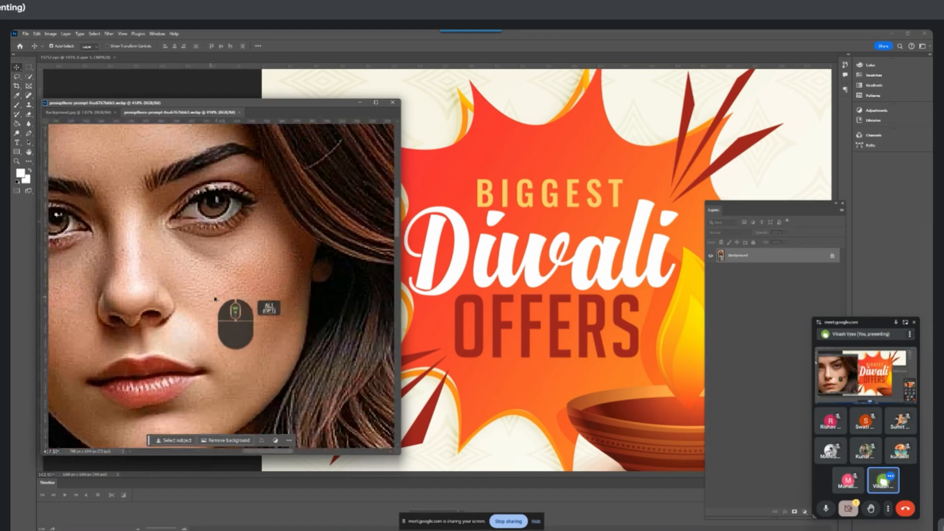
Inspect the pixels around the portrait's nose, eye and eyebrow, and return to a view of the whole figure
scroll(209, 296, "up", 6)
scroll(115, 340, "up", 3)
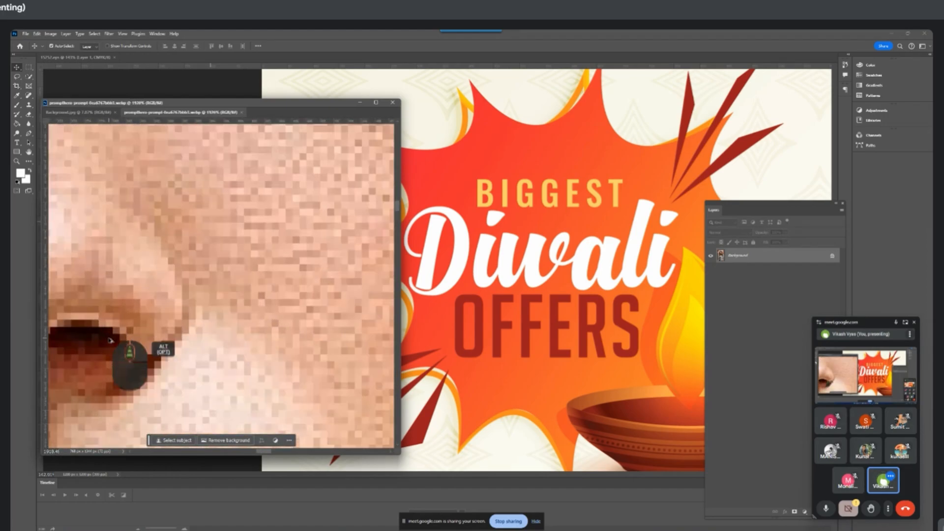
scroll(216, 320, "down", 5)
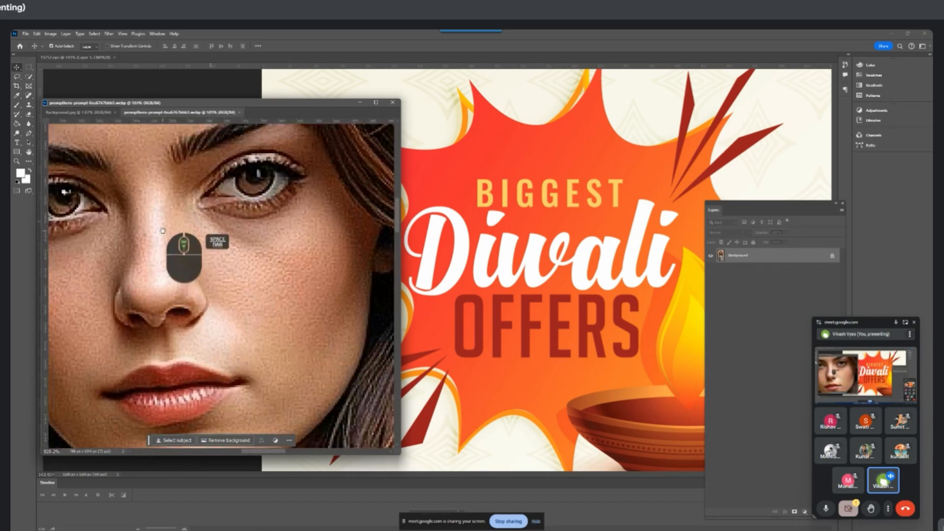
scroll(221, 295, "up", 2)
scroll(234, 241, "up", 5)
scroll(275, 240, "down", 4)
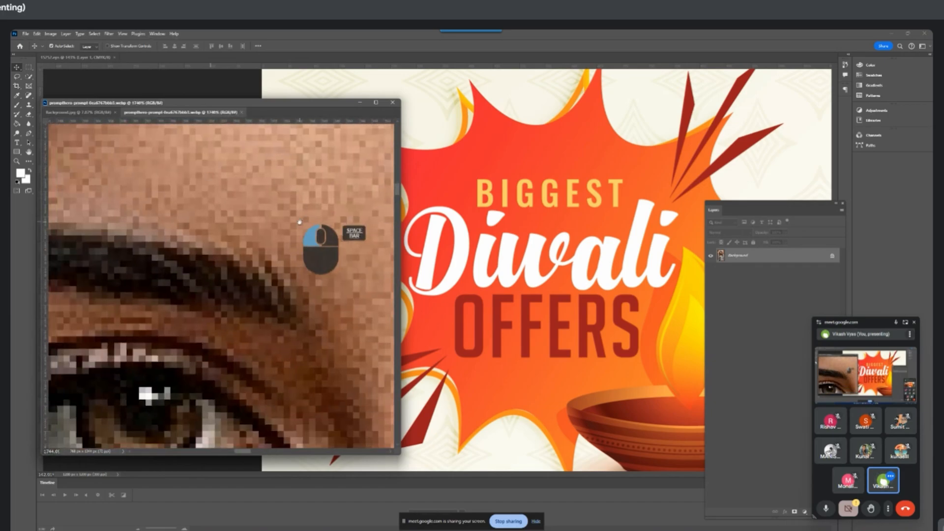
scroll(212, 275, "up", 10)
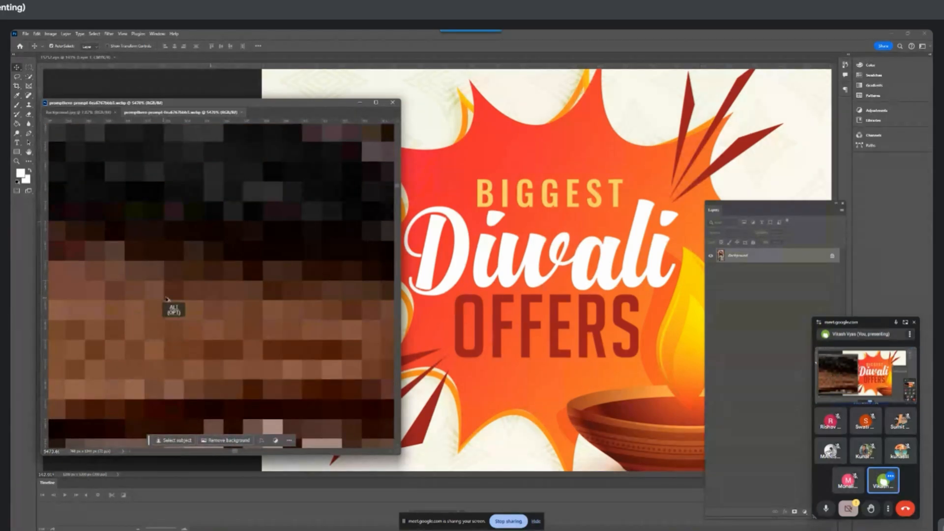
scroll(165, 295, "up", 4)
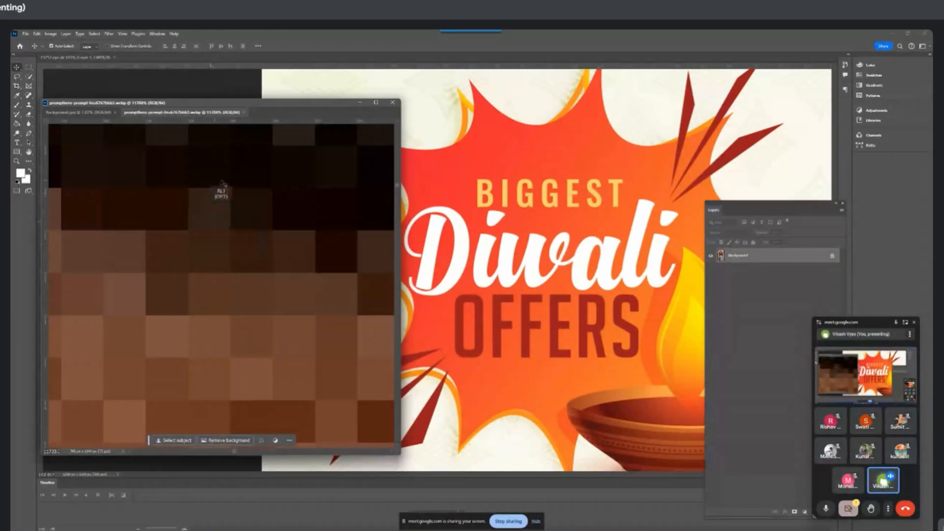
scroll(230, 275, "down", 8)
scroll(230, 279, "down", 6)
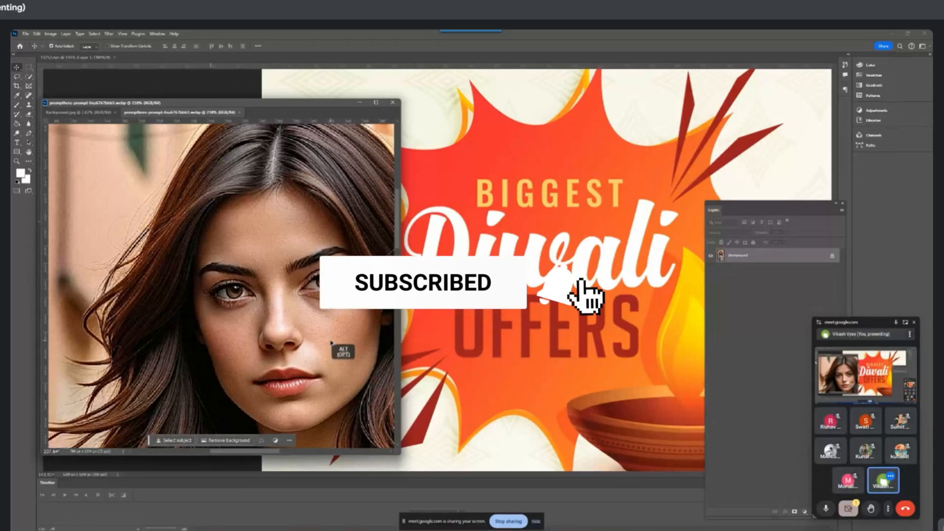
scroll(331, 343, "down", 3)
left_click_drag(305, 363, 279, 303)
scroll(279, 303, "up", 3)
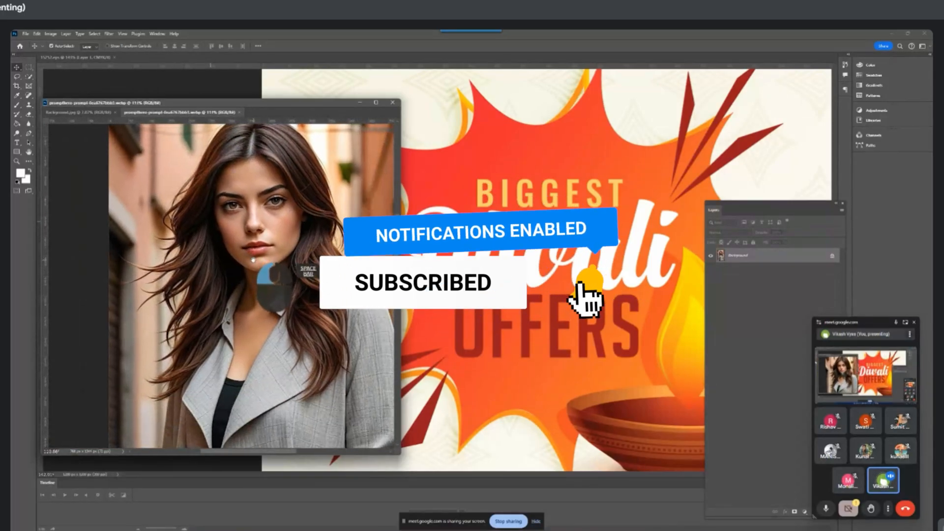
scroll(278, 277, "down", 5)
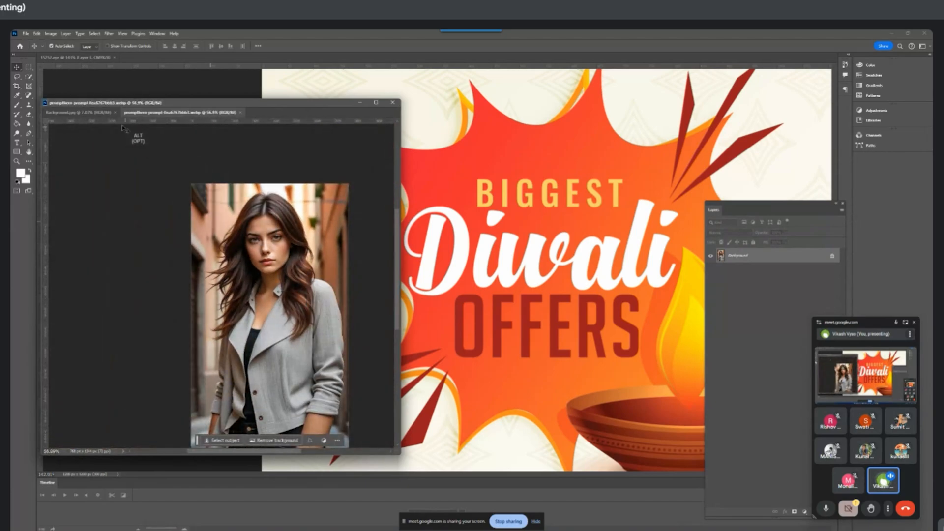
Create an A4 document (210 × 297 mm) at 100 pixels/inch and float its window beside the portrait
left_click(29, 34)
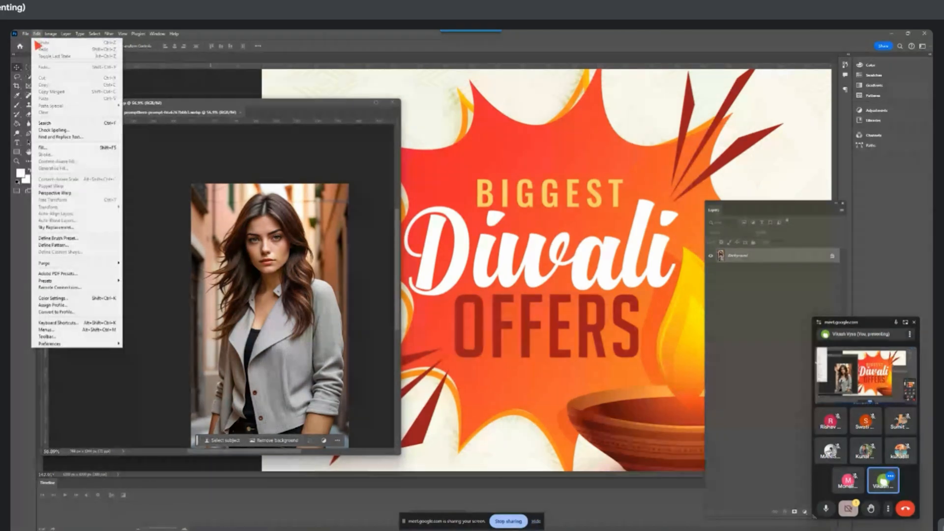
left_click(37, 41)
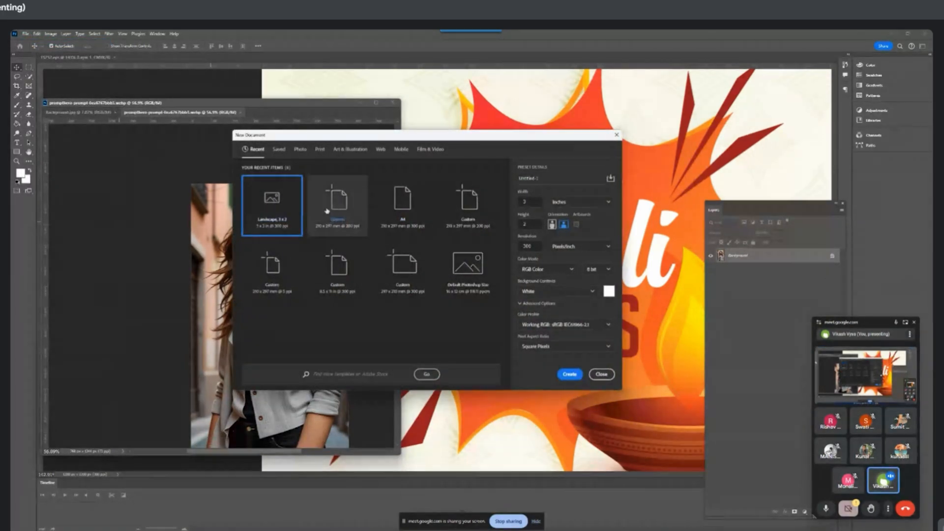
left_click(402, 204)
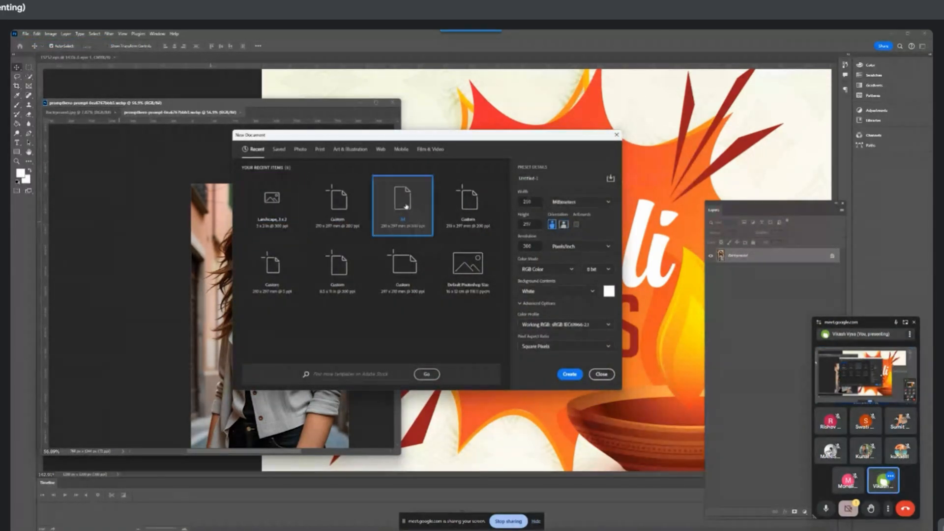
left_click(542, 250)
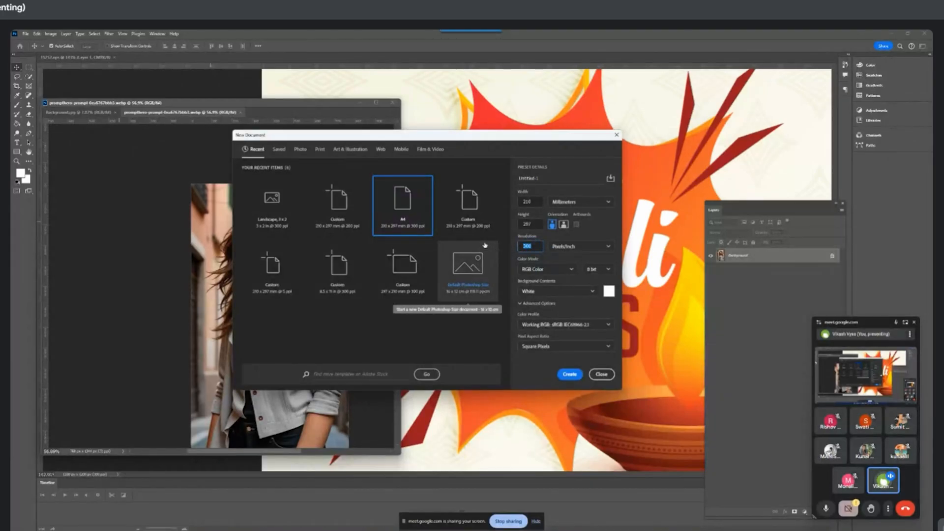
type("100")
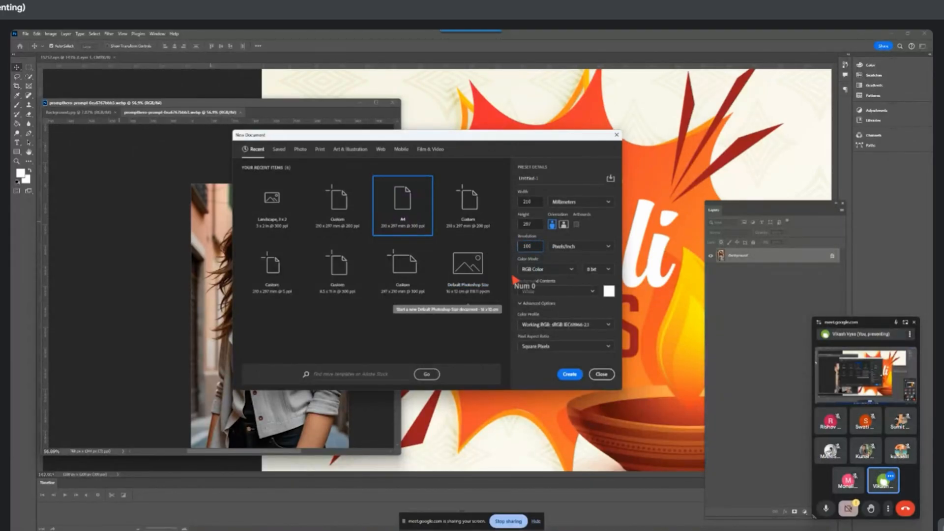
left_click(568, 374)
left_click_drag(194, 113, 426, 174)
Create a second 210 × 297 mm document with the resolution set to 300 pixels/inch
left_click(25, 33)
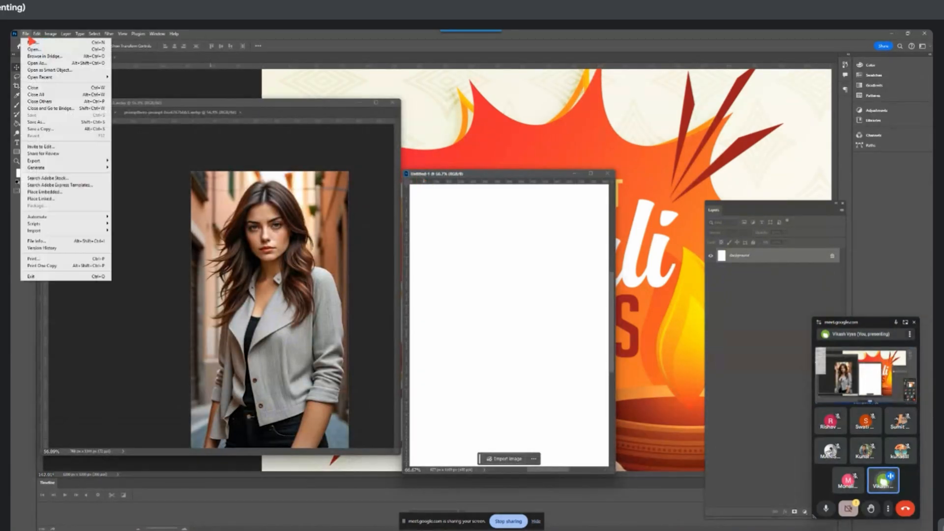
left_click(30, 40)
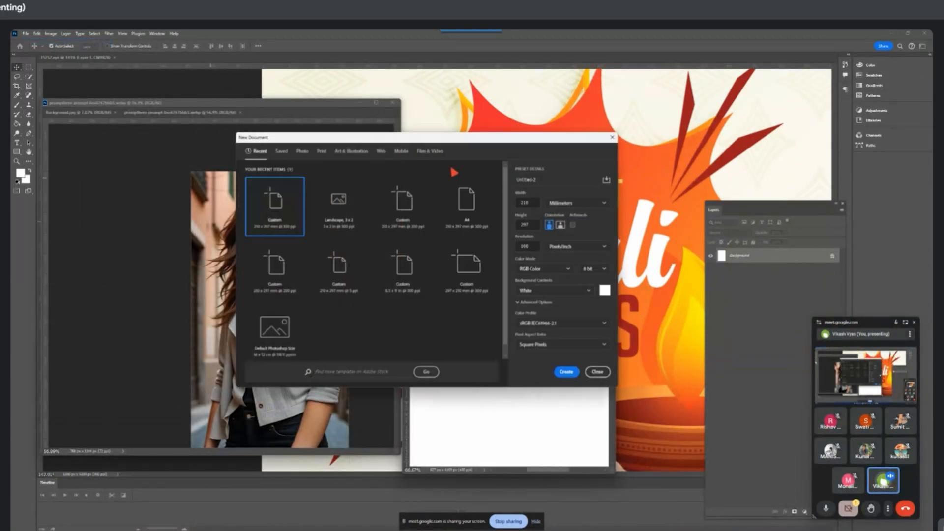
double_click(543, 247)
type("3")
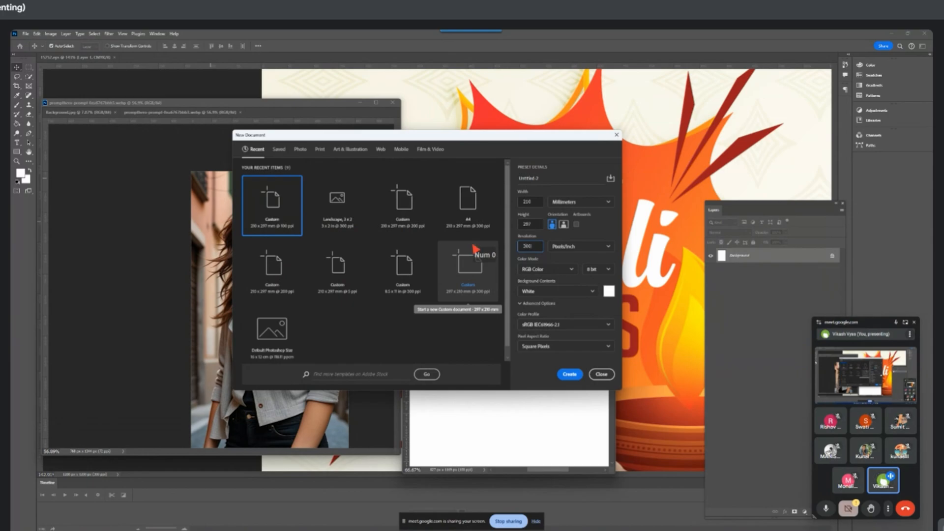
left_click(569, 374)
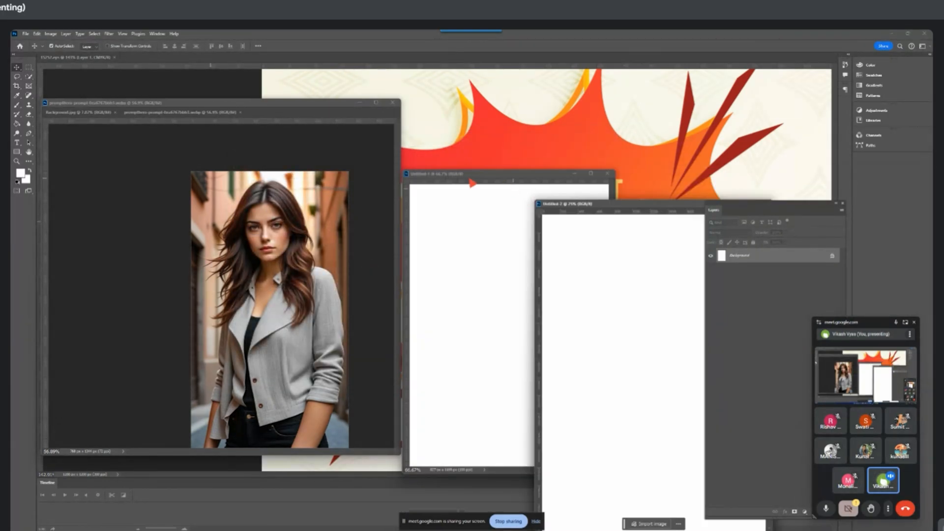
Line up the two blank documents with the Layers panel hidden and copy the woman's portrait into each
left_click_drag(476, 174, 403, 206)
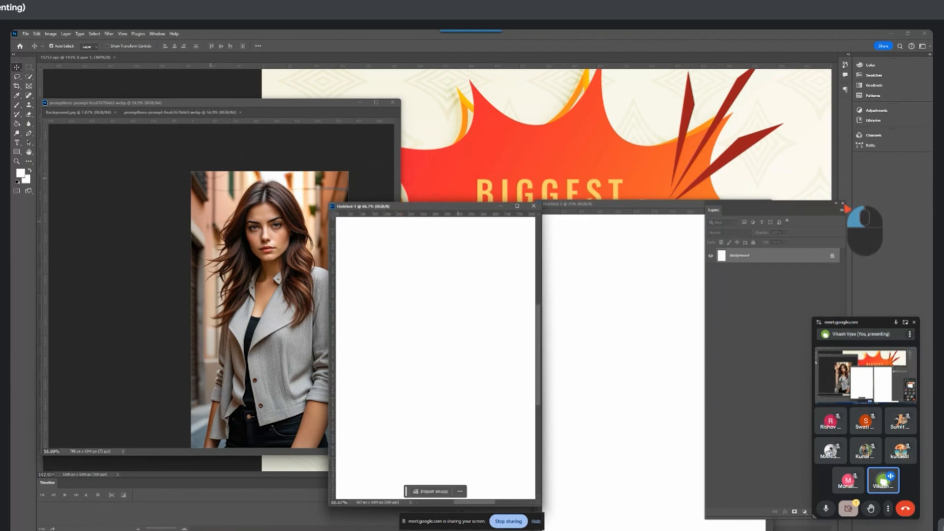
left_click(843, 203)
left_click(265, 264)
left_click_drag(265, 264, 491, 316)
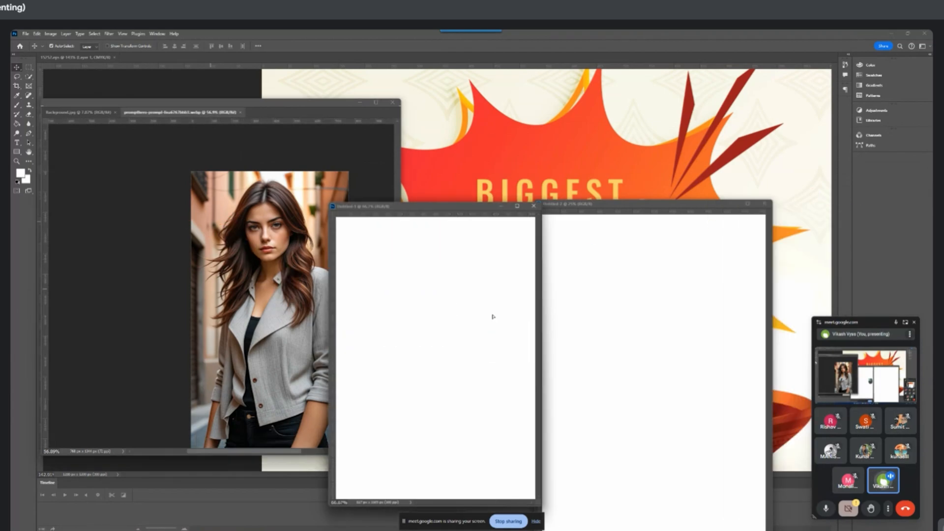
left_click_drag(276, 273, 687, 345)
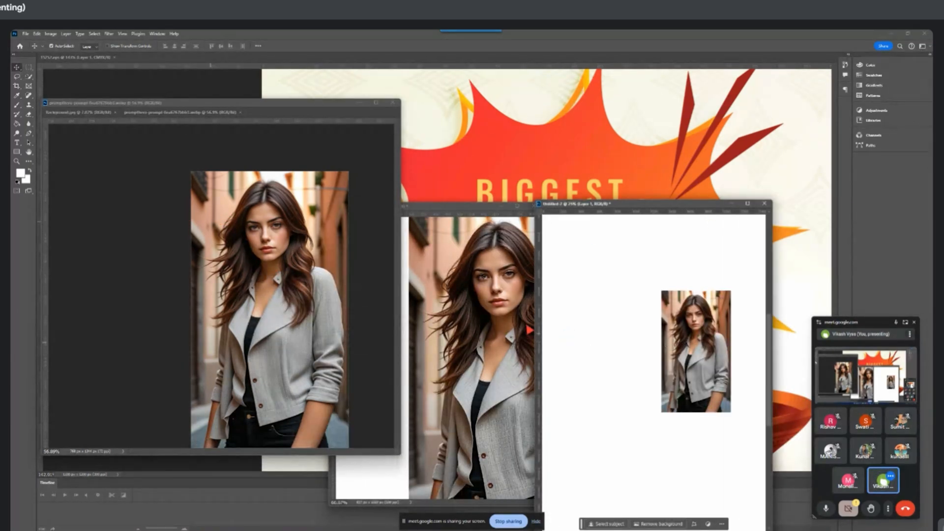
Move the 100 ppi document's window clear of the 300 ppi one and centre the portrait on its page
left_click_drag(499, 208, 397, 211)
left_click_drag(371, 314, 325, 336)
scroll(345, 313, "down", 9)
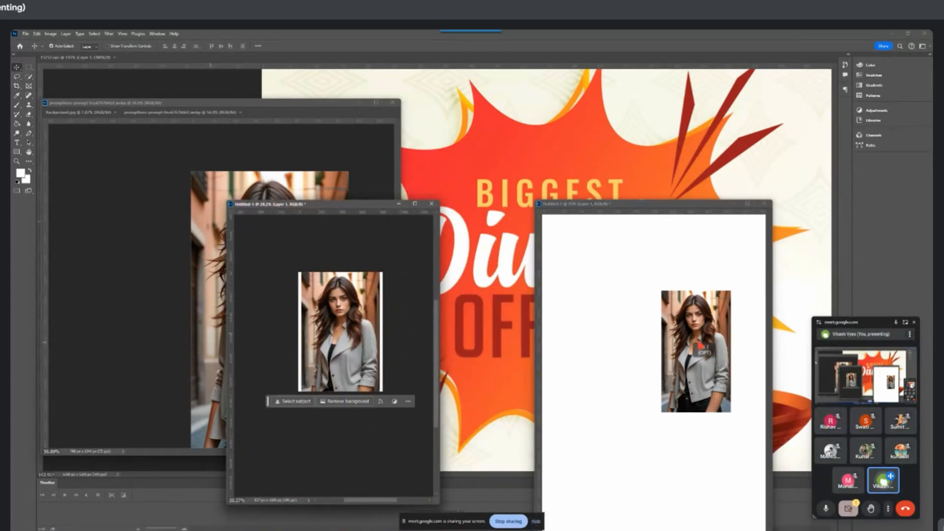
scroll(617, 343, "down", 11)
Centre the small portrait horizontally on the 300 ppi page and show both documents at a comparable view
left_click(617, 342)
scroll(618, 342, "down", 13)
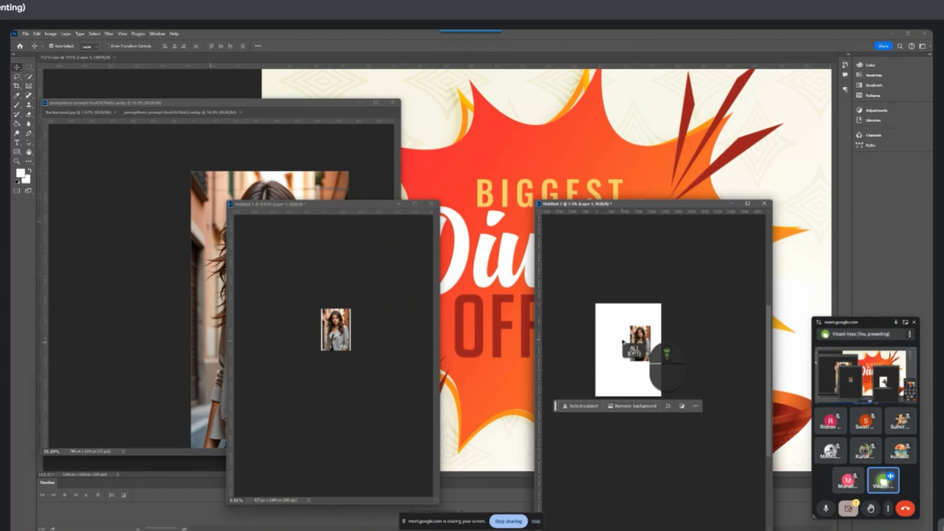
left_click_drag(638, 347, 631, 343)
scroll(634, 344, "up", 7)
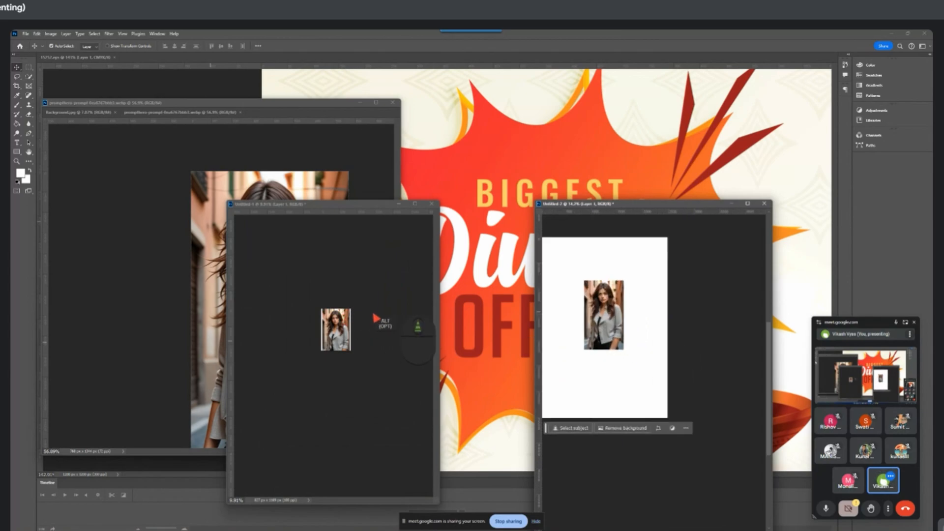
scroll(381, 327, "up", 18)
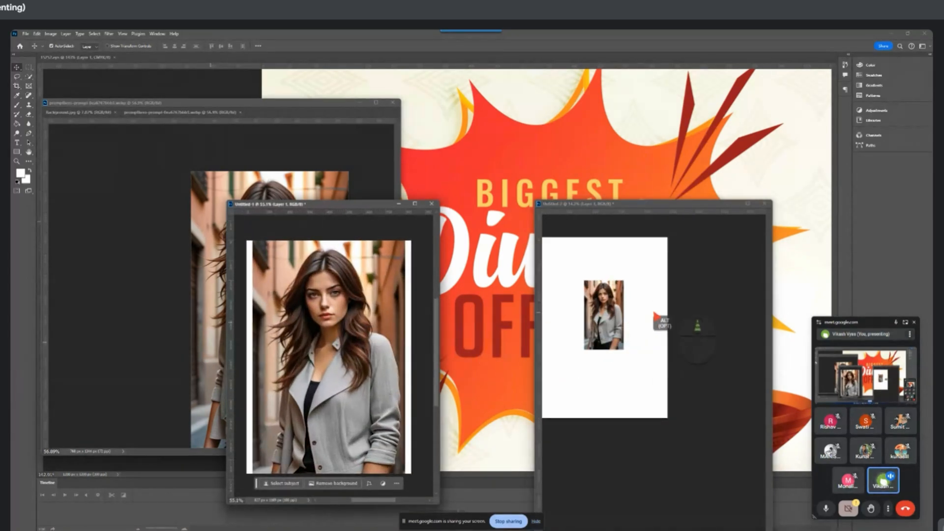
left_click(658, 324)
left_click_drag(647, 302, 670, 291)
scroll(691, 329, "up", 5)
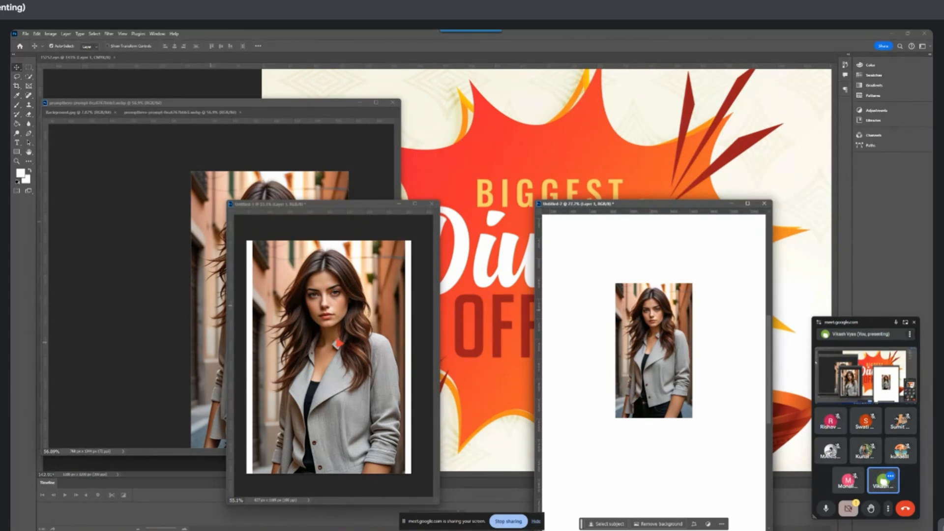
Compare the woman's mouth and cheek up close in the 100 ppi document and the 300 ppi document
left_click(664, 252)
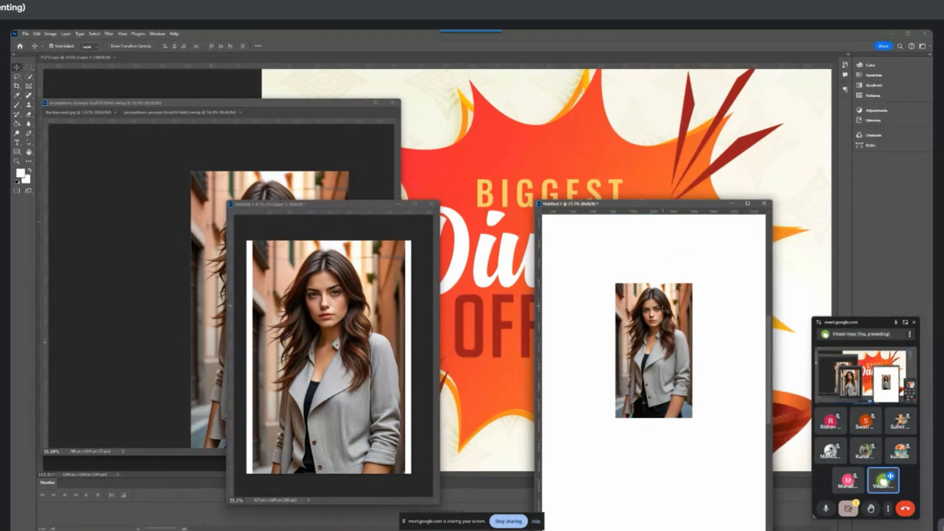
left_click(341, 327)
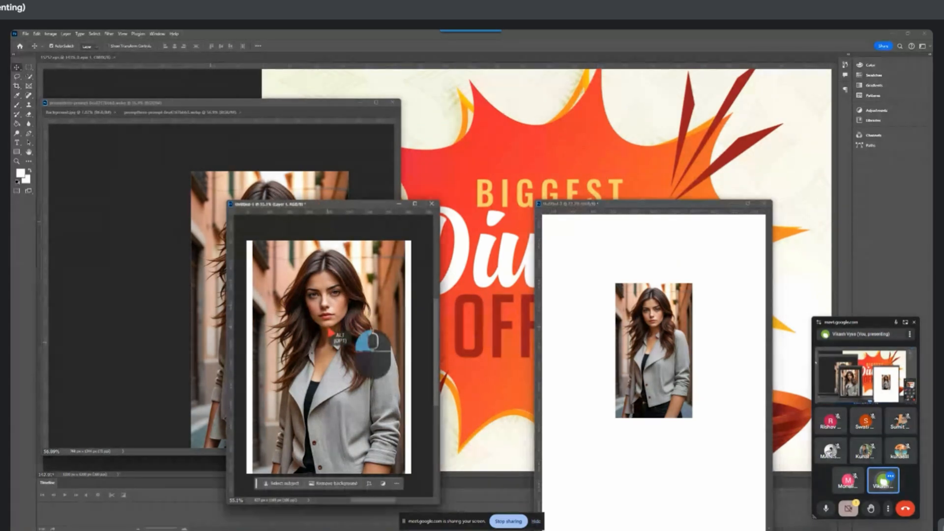
scroll(341, 321, "down", 5)
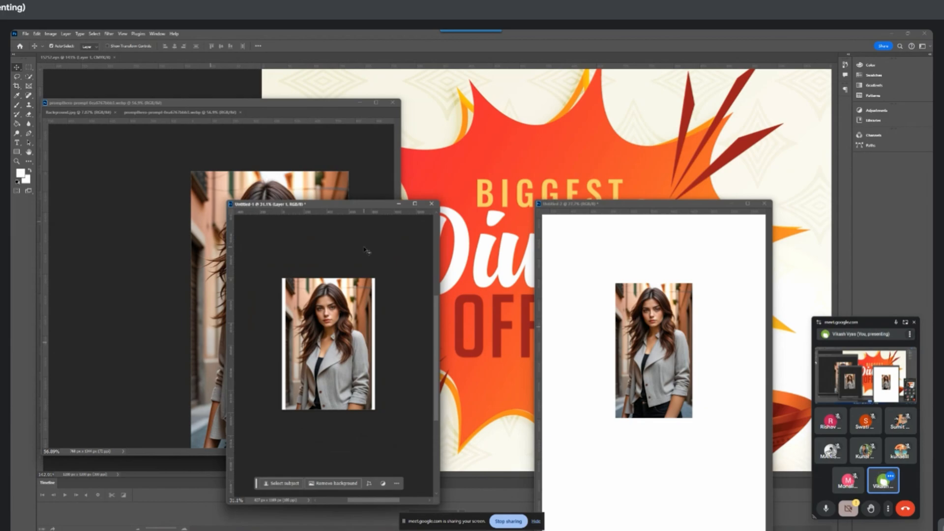
scroll(329, 324, "up", 10)
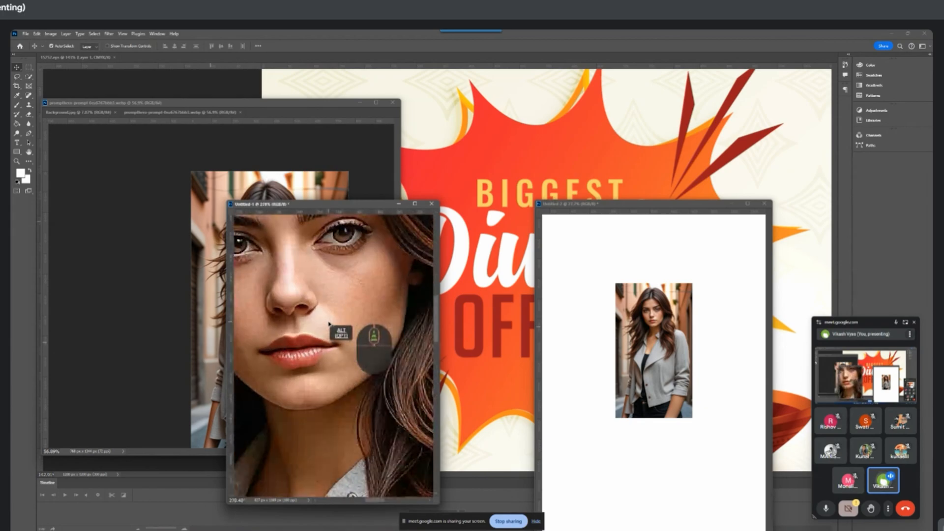
scroll(329, 325, "up", 3)
scroll(295, 368, "down", 12)
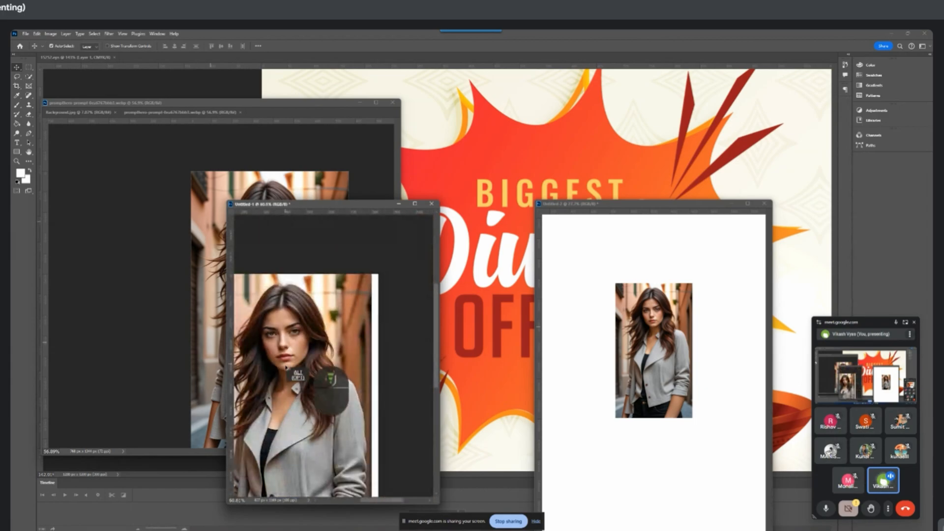
scroll(287, 368, "down", 2)
scroll(295, 364, "up", 8)
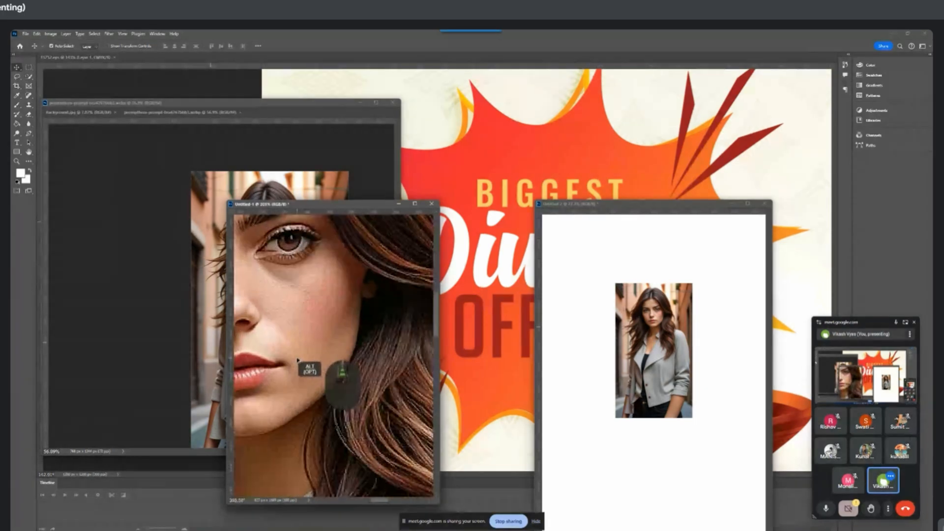
scroll(298, 360, "up", 3)
left_click(690, 205)
scroll(651, 322, "down", 4)
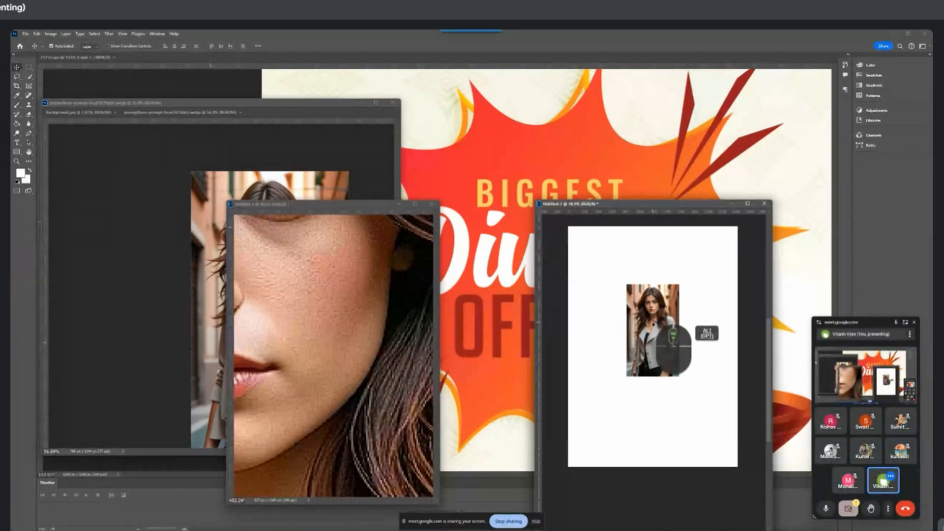
scroll(653, 314, "up", 15)
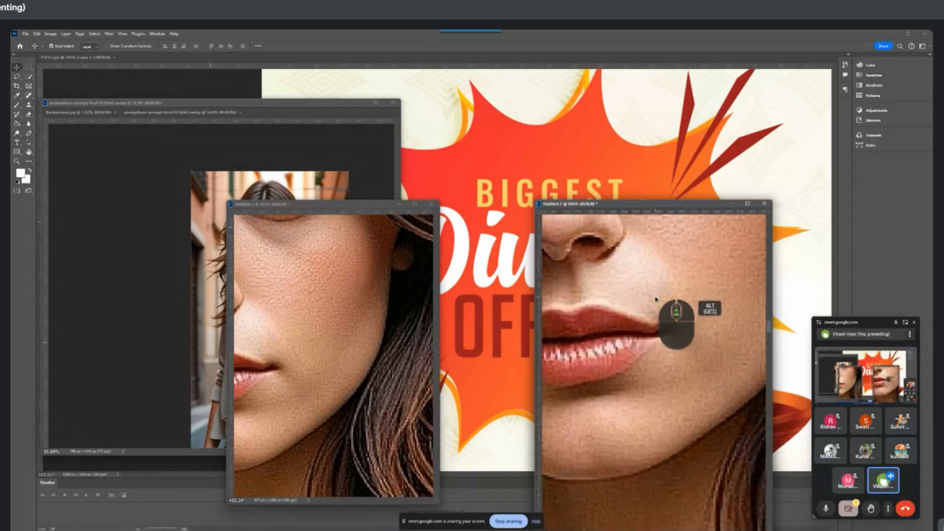
scroll(655, 300, "down", 18)
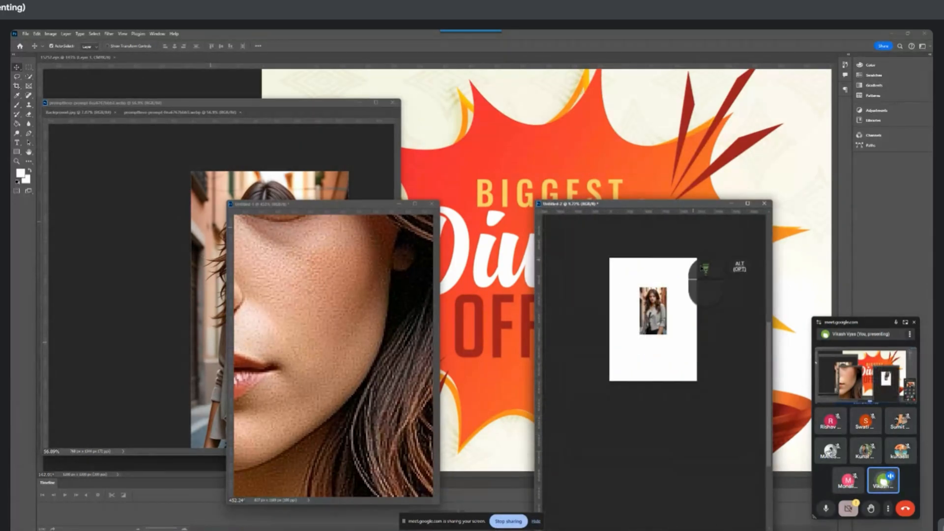
Scale and reposition the portrait in the 300 ppi document with Free Transform so it covers the whole page
left_click(654, 317)
key("ctrl")
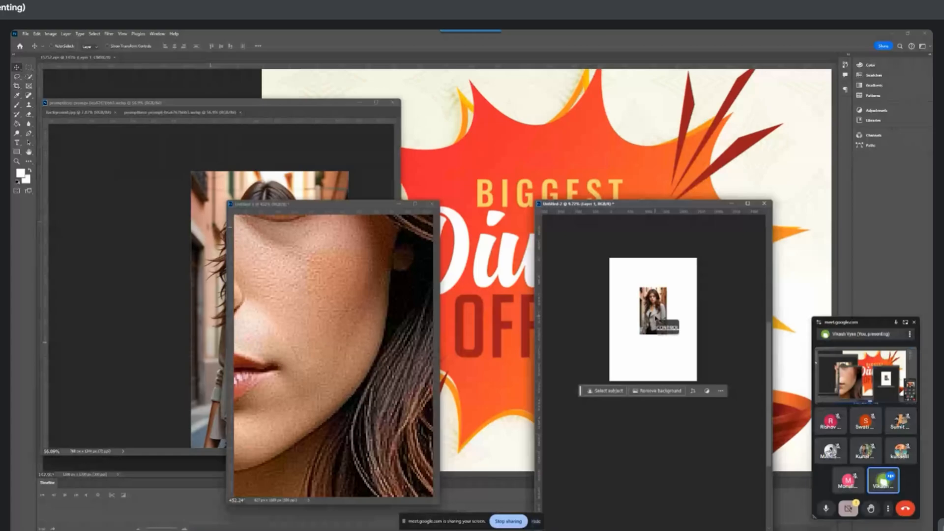
key("ctrl+t")
left_click_drag(667, 334, 712, 412)
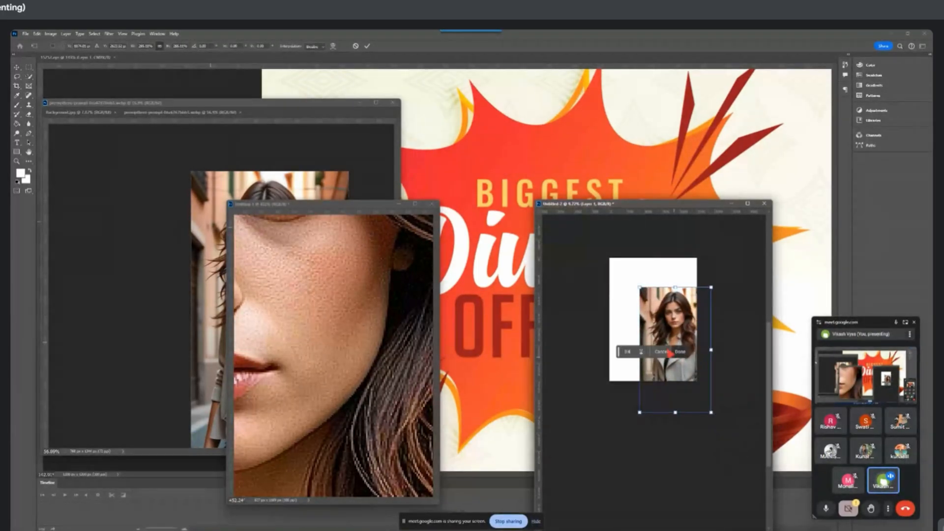
left_click_drag(666, 309, 636, 280)
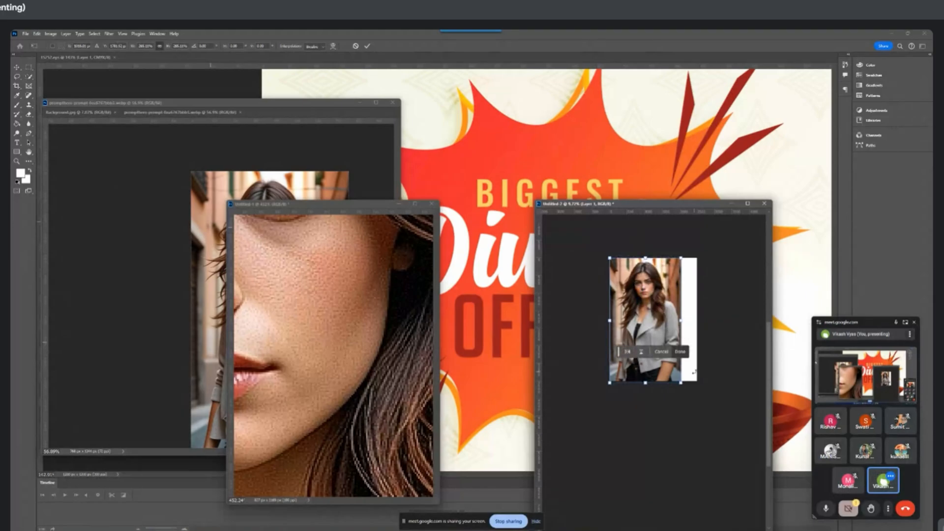
left_click_drag(681, 382, 712, 395)
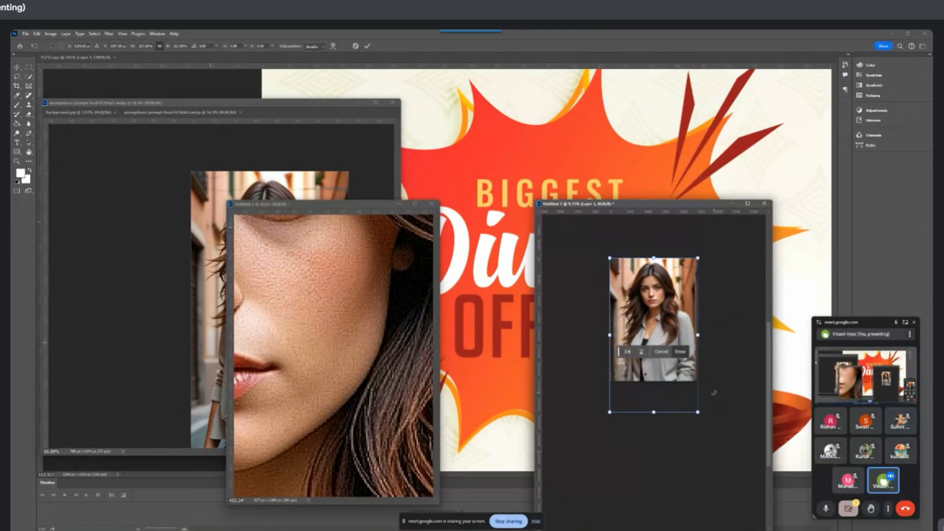
key("Return")
Frame the woman's face at a similar size in both documents to compare their zoom percentages
scroll(683, 320, "up", 6)
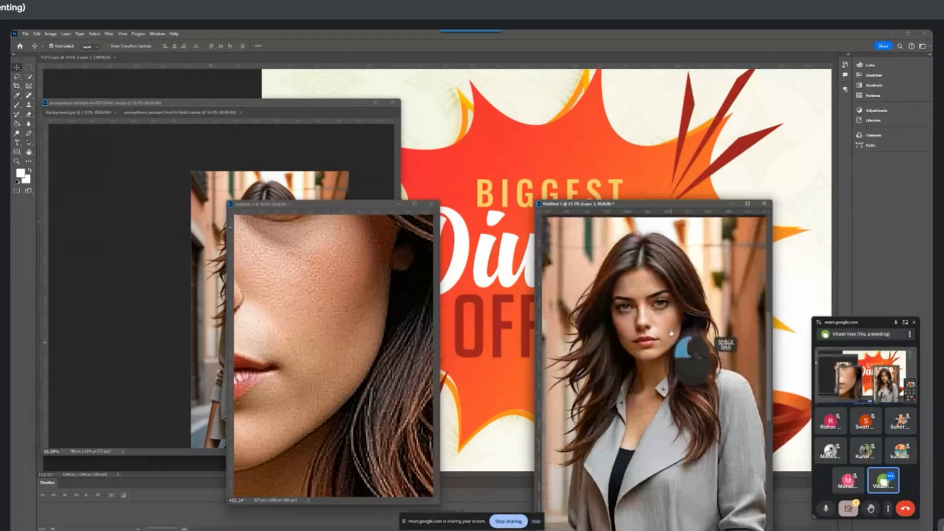
scroll(393, 322, "down", 3)
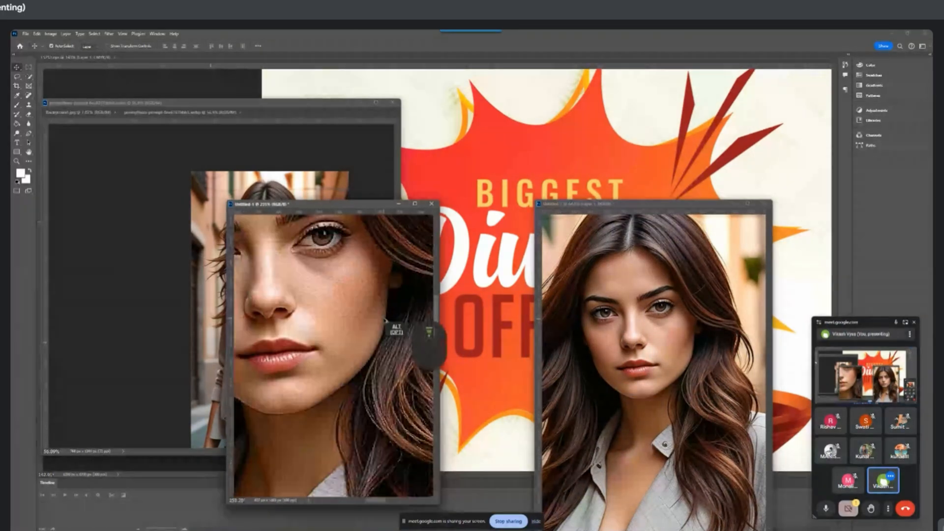
scroll(386, 320, "down", 3)
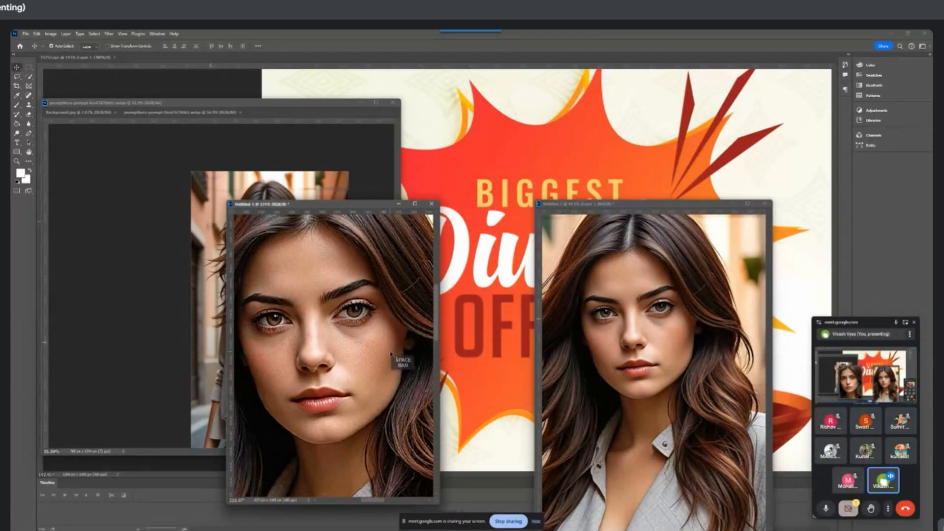
scroll(387, 364, "down", 2)
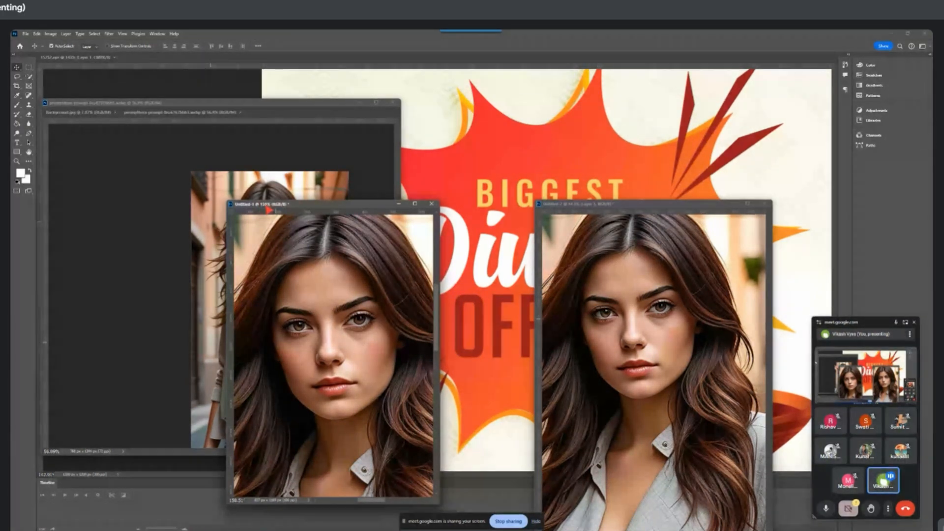
Examine the pixels around the woman's nostril in the 300 ppi document at extreme magnification
left_click(693, 263)
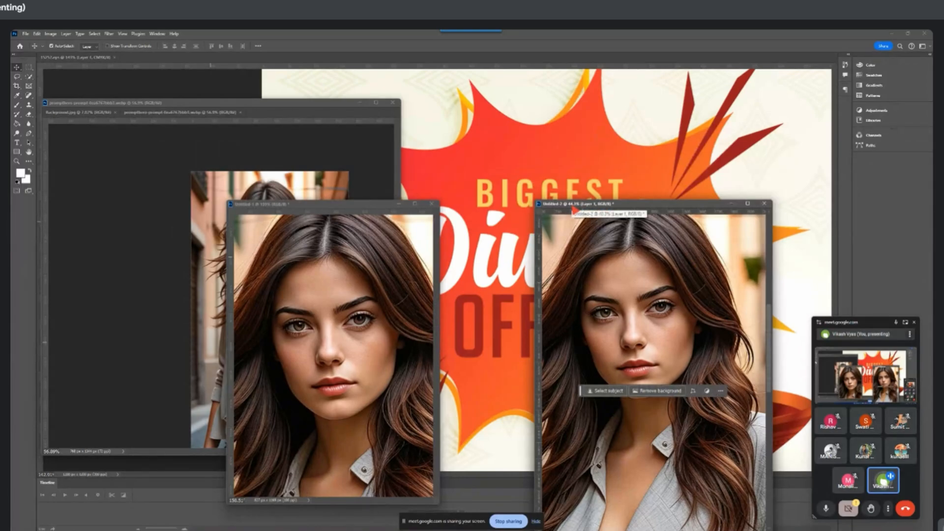
scroll(593, 256, "up", 5)
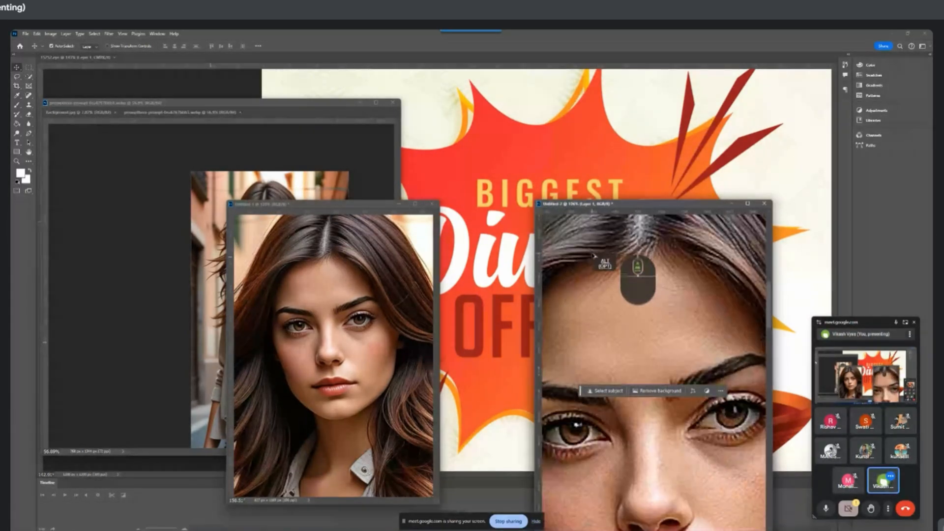
scroll(593, 256, "up", 5, "alt")
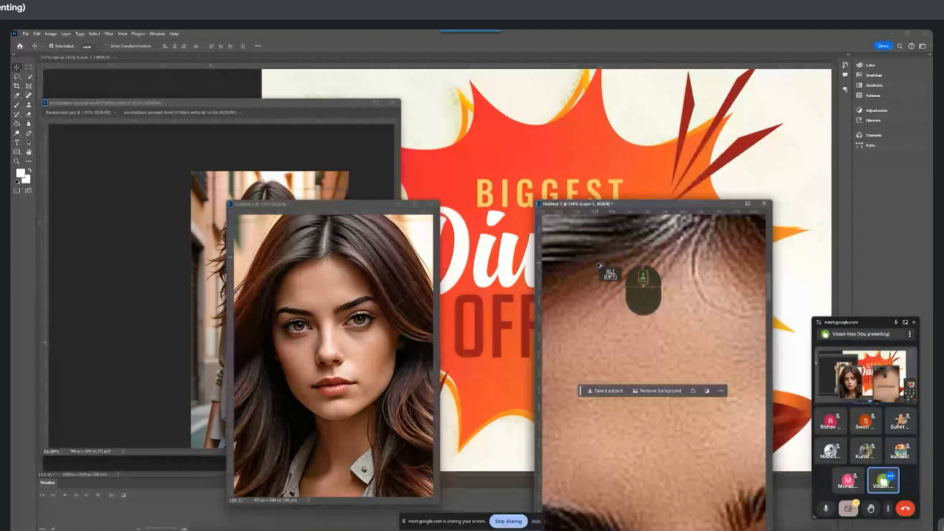
left_click_drag(661, 455, 660, 316)
left_click_drag(656, 421, 655, 352)
scroll(684, 347, "up", 6, "alt")
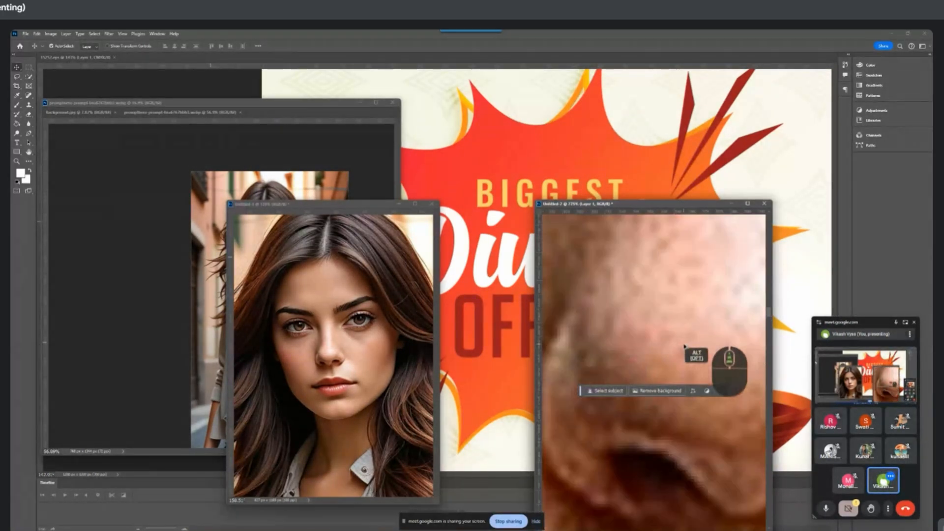
scroll(684, 346, "up", 9, "alt")
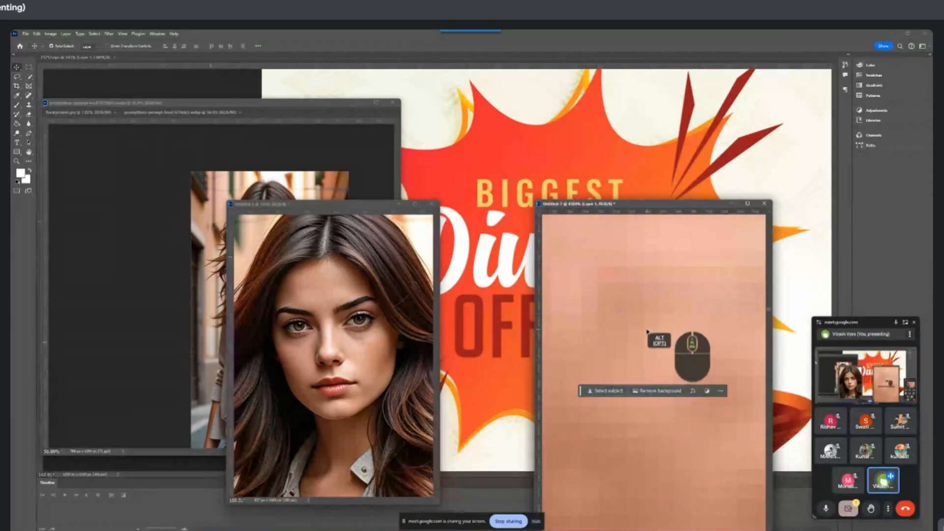
left_click_drag(655, 413, 657, 341)
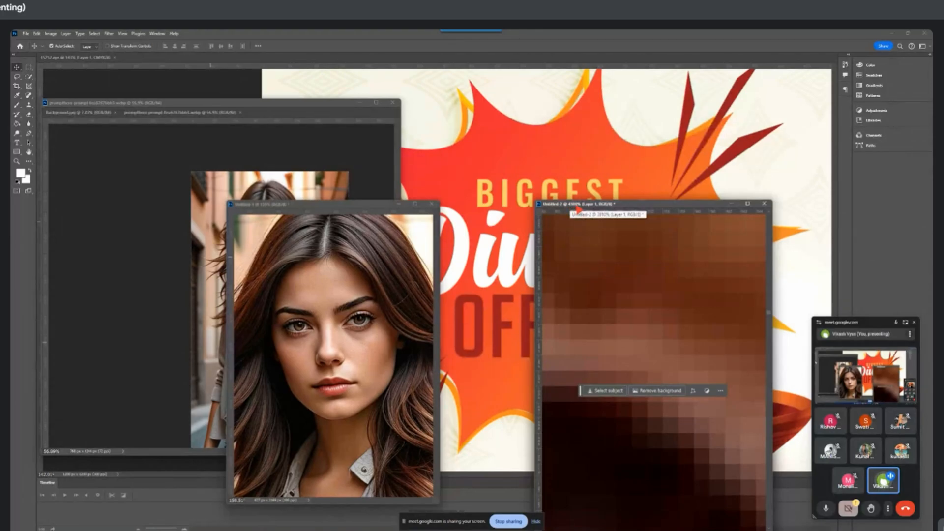
Examine the pixels of the forehead and nose in the 100 ppi document for comparison
left_click(320, 287)
scroll(328, 295, "up", 6, "alt")
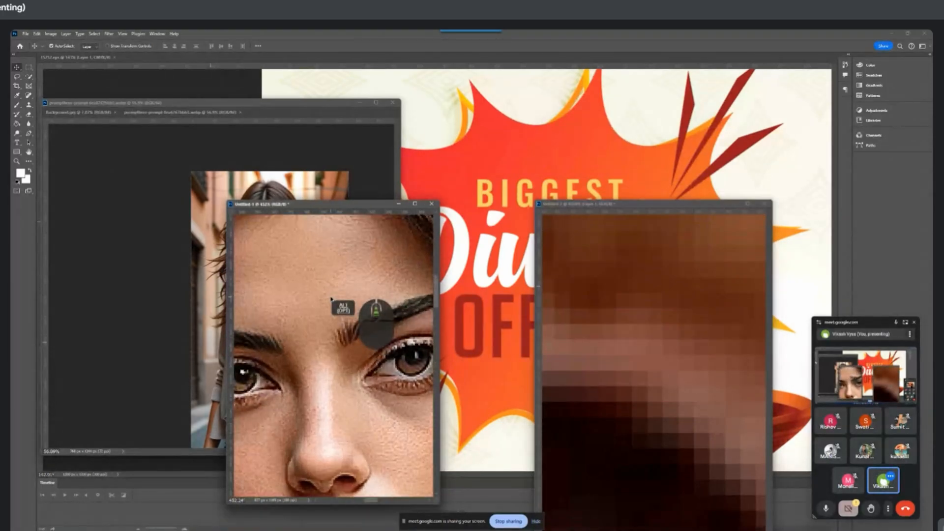
scroll(330, 298, "up", 8, "alt")
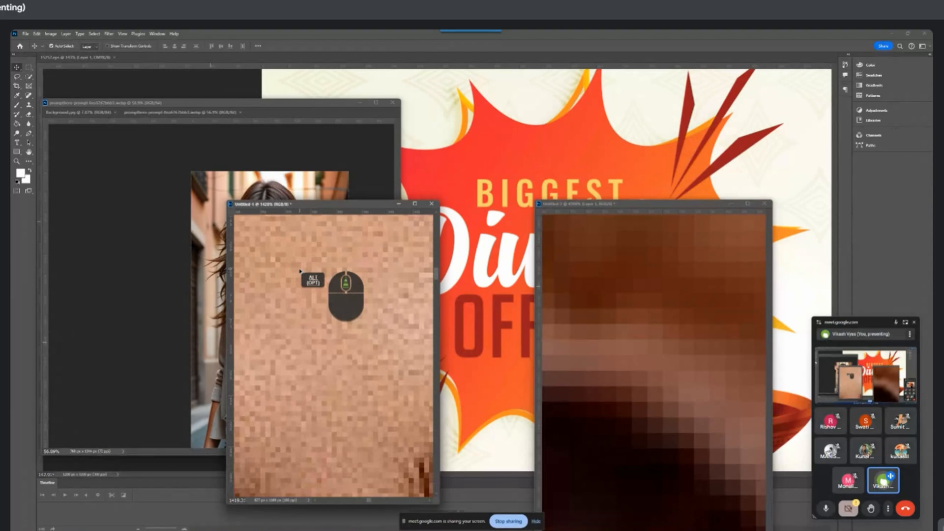
left_click_drag(339, 437, 358, 258)
left_click_drag(349, 384, 335, 303)
scroll(337, 298, "down", 3, "alt")
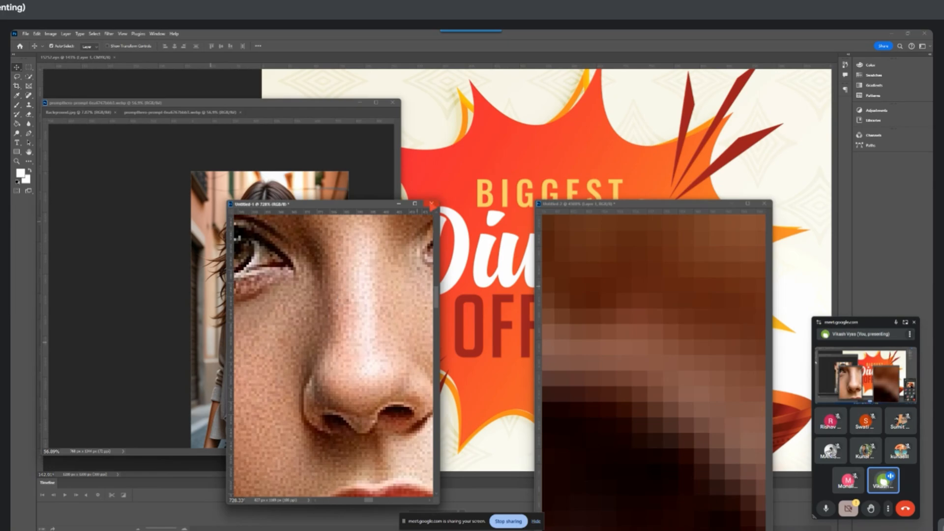
Cancel closing the 100 ppi document and close the 300 ppi document without saving
left_click(431, 203)
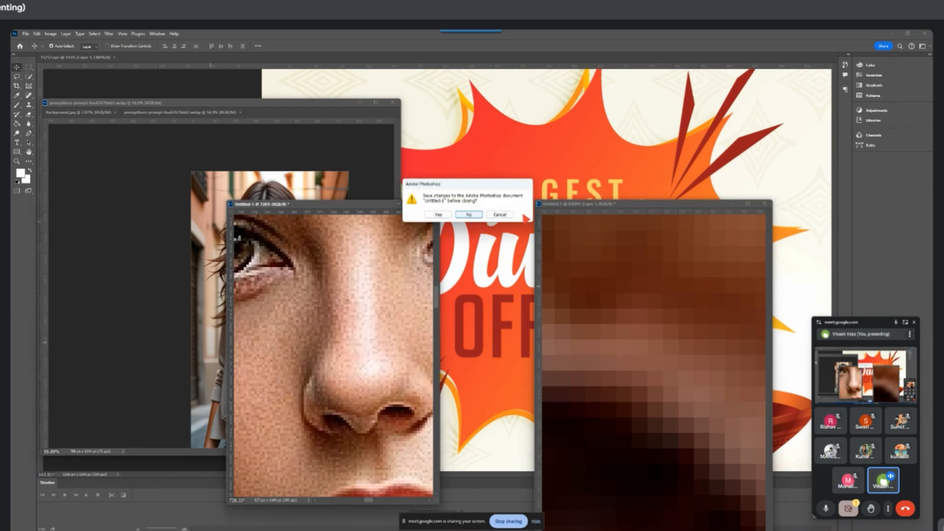
left_click(500, 214)
left_click(764, 204)
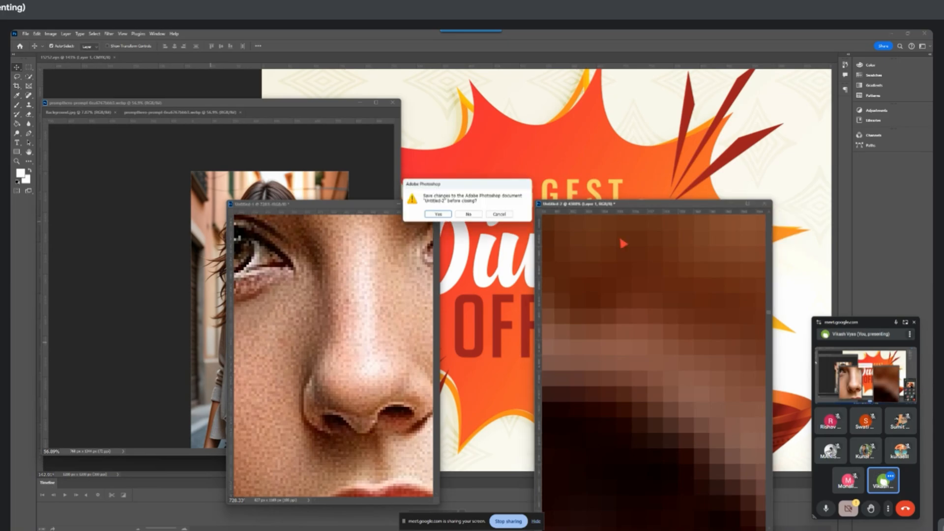
left_click(476, 217)
Return the 100 ppi portrait to a wide view and switch to the Diwali banner document
scroll(312, 295, "down", 8)
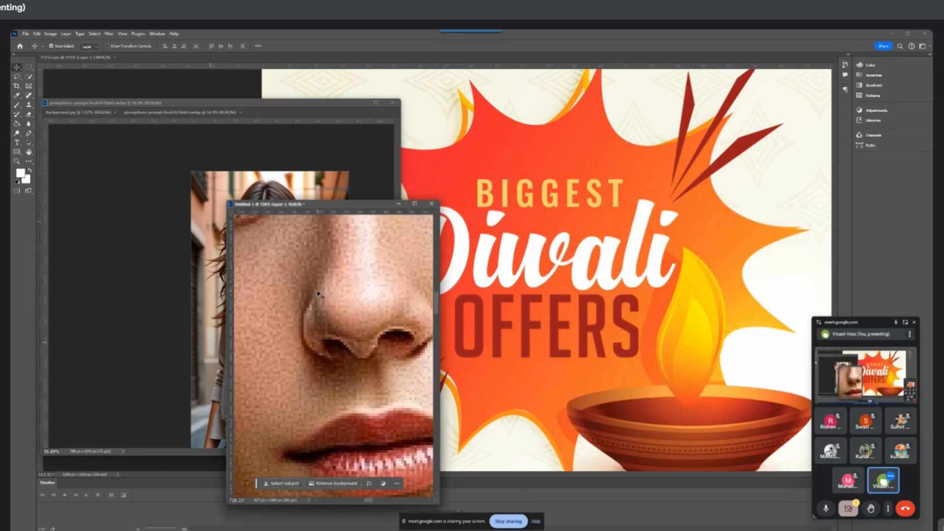
scroll(551, 283, "down", 3)
left_click(540, 269)
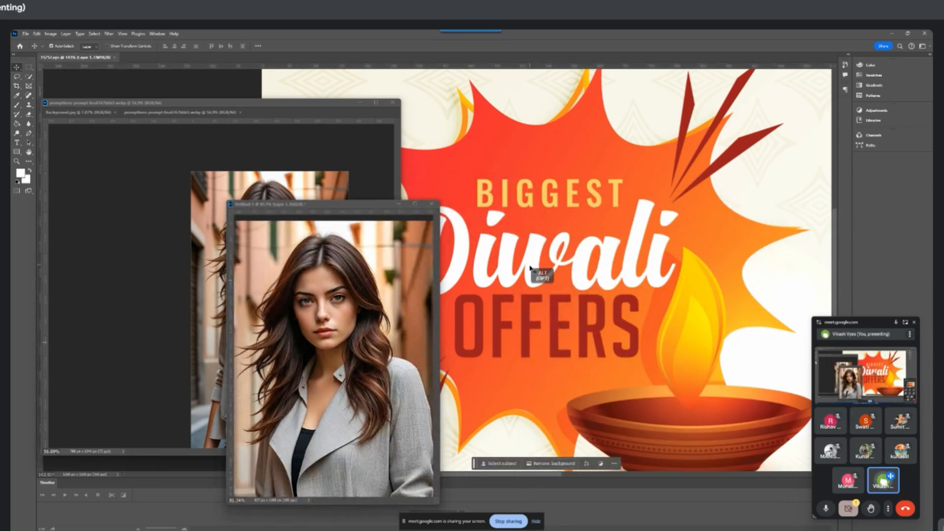
Examine the pixelated edges of the white Diwali lettering in the banner at several high magnifications
scroll(541, 269, "up", 11)
scroll(540, 269, "up", 15)
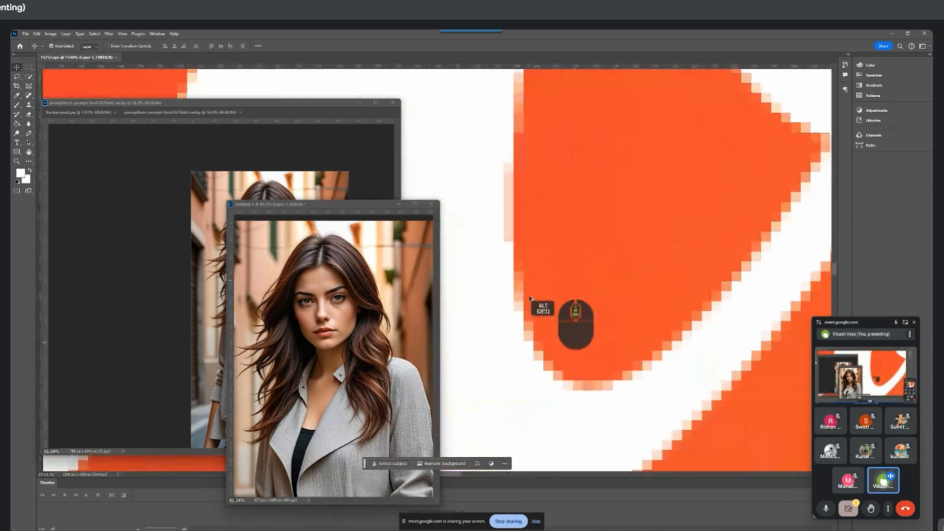
scroll(556, 371, "up", 10)
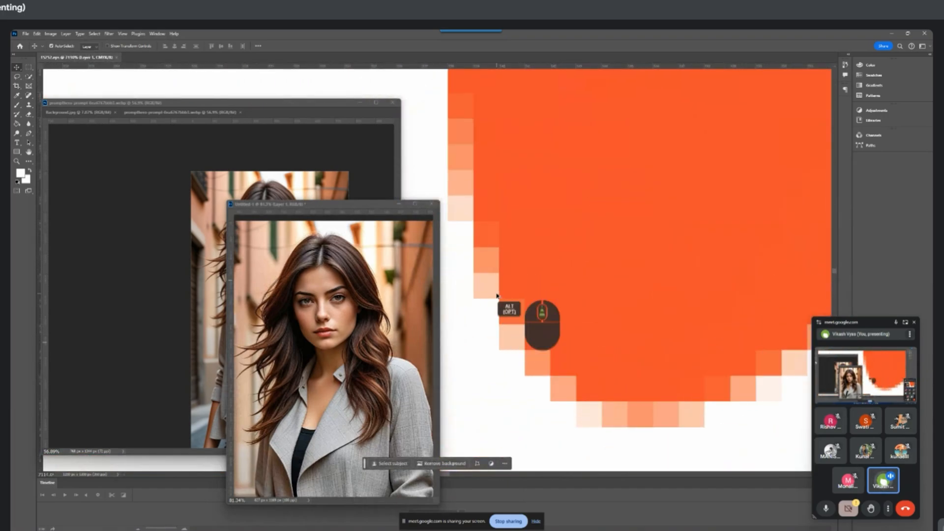
left_click_drag(522, 327, 547, 369)
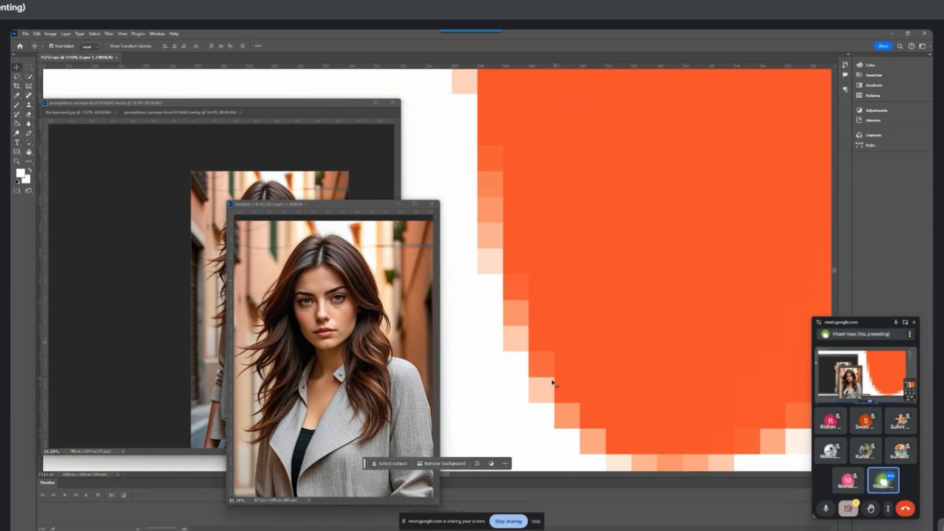
scroll(570, 328, "down", 8)
scroll(571, 328, "down", 4)
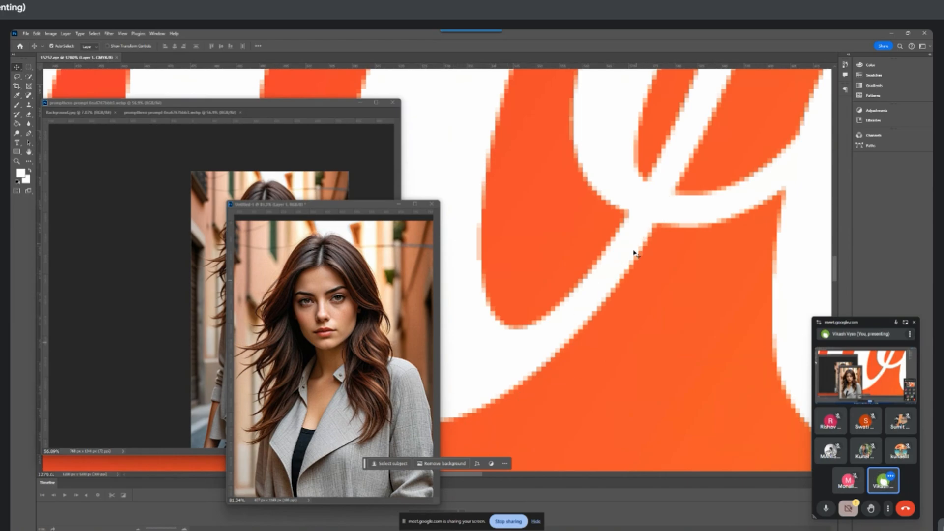
scroll(623, 270, "up", 4)
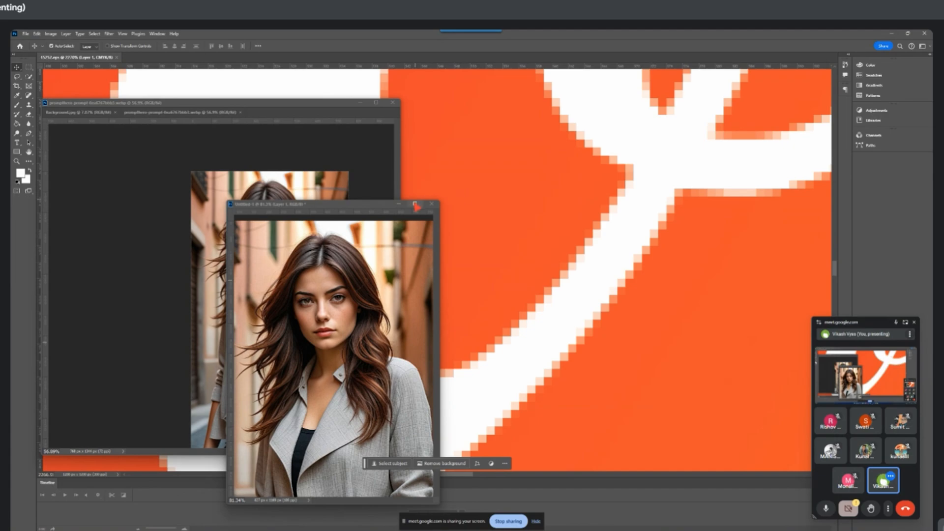
Close the untitled portrait document without saving, and close the floating window that holds the source images
left_click(431, 204)
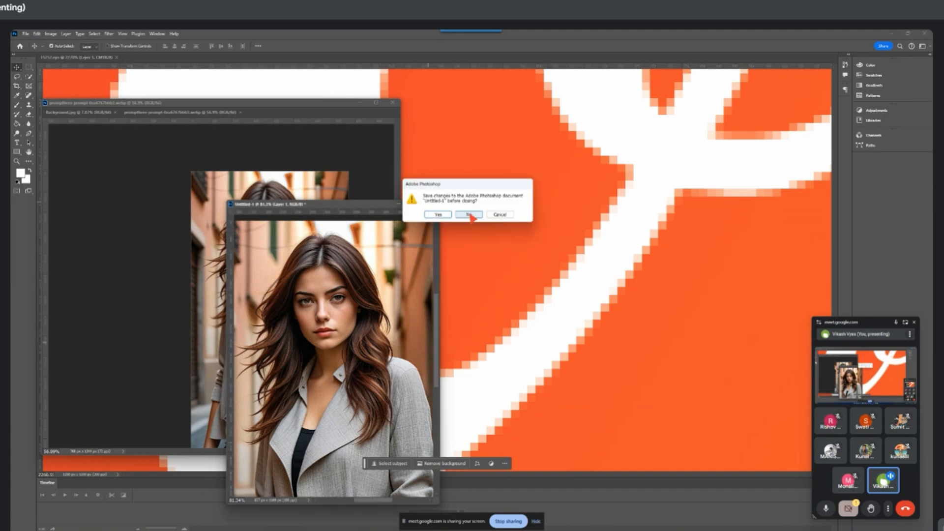
left_click(499, 214)
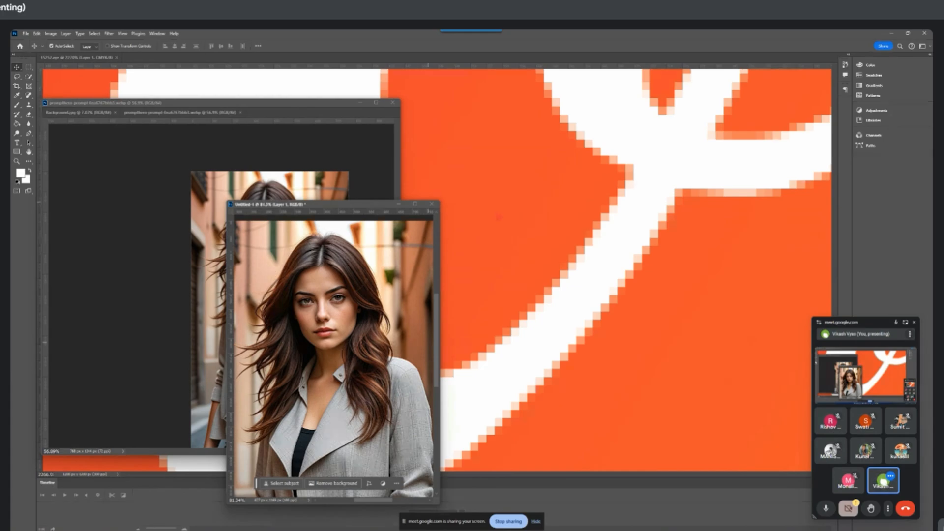
left_click(432, 204)
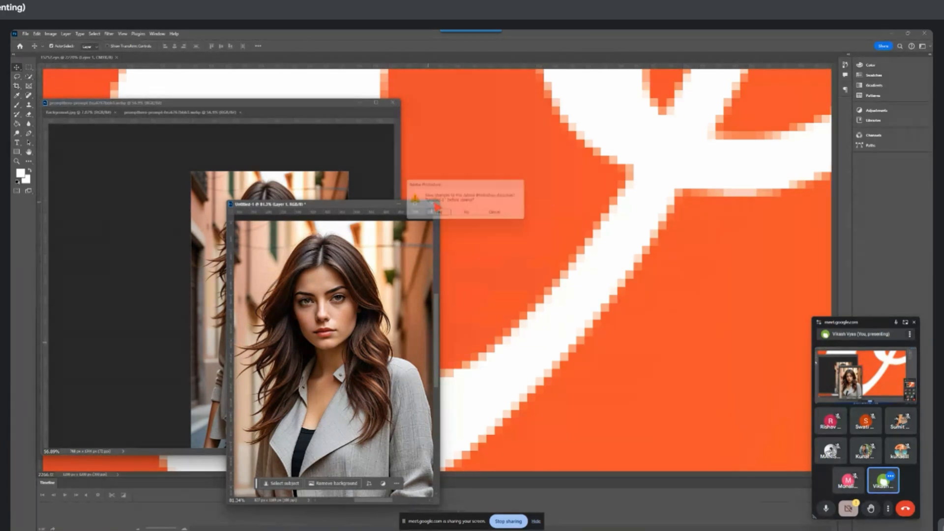
left_click(468, 214)
left_click(393, 103)
Create a blank 210 x 297 mm RGB document at 300 pixels/inch with a white background
scroll(493, 208, "down", 10)
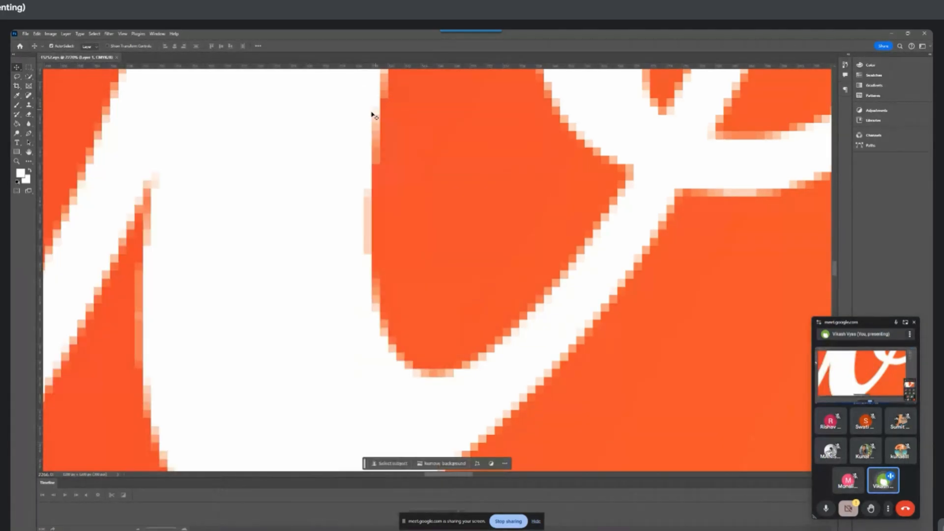
scroll(493, 208, "down", 3)
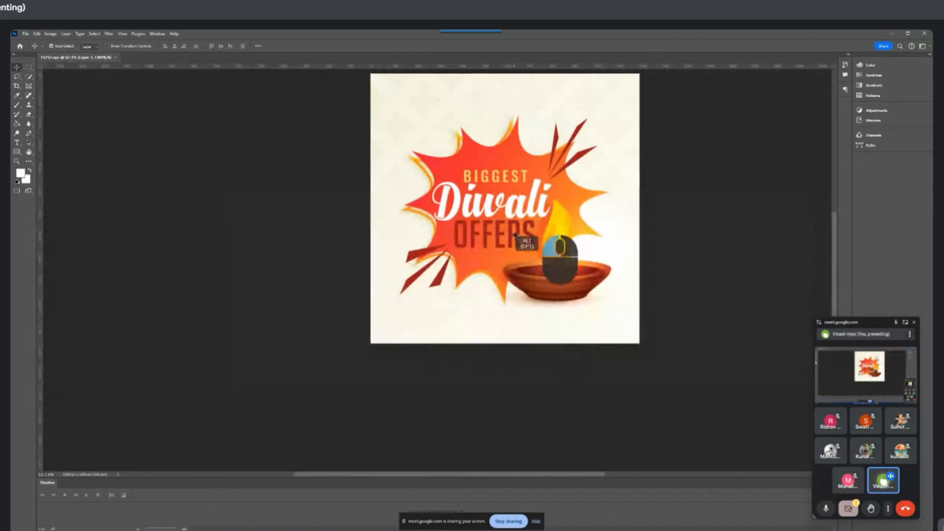
key("Delete")
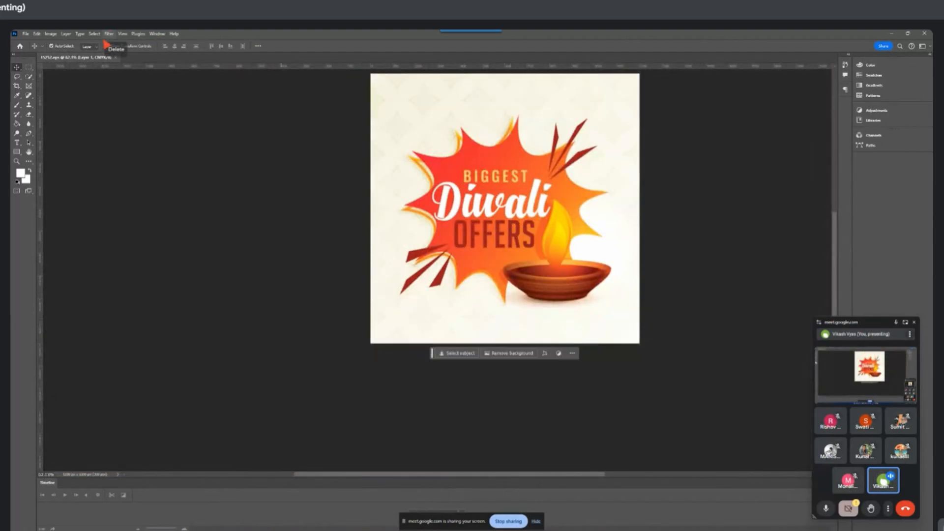
left_click(26, 34)
left_click(35, 39)
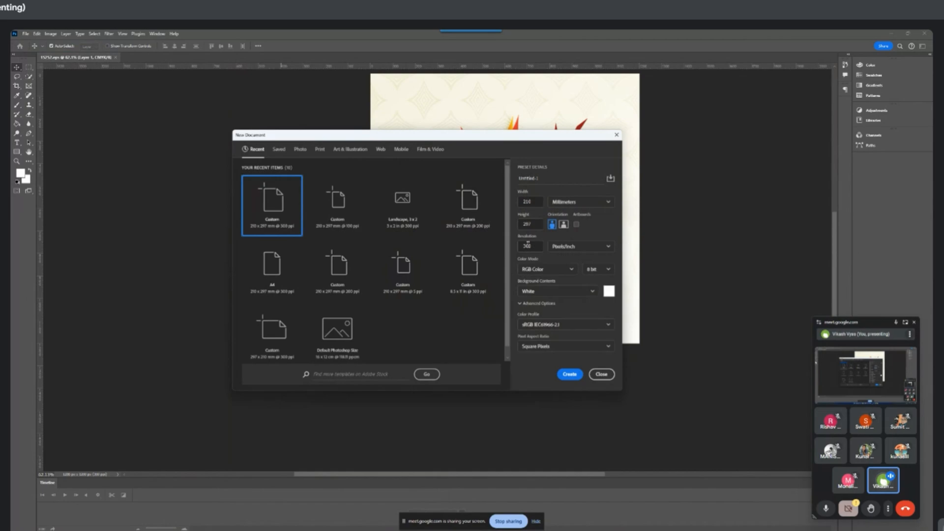
left_click(569, 374)
scroll(435, 271, "up", 2)
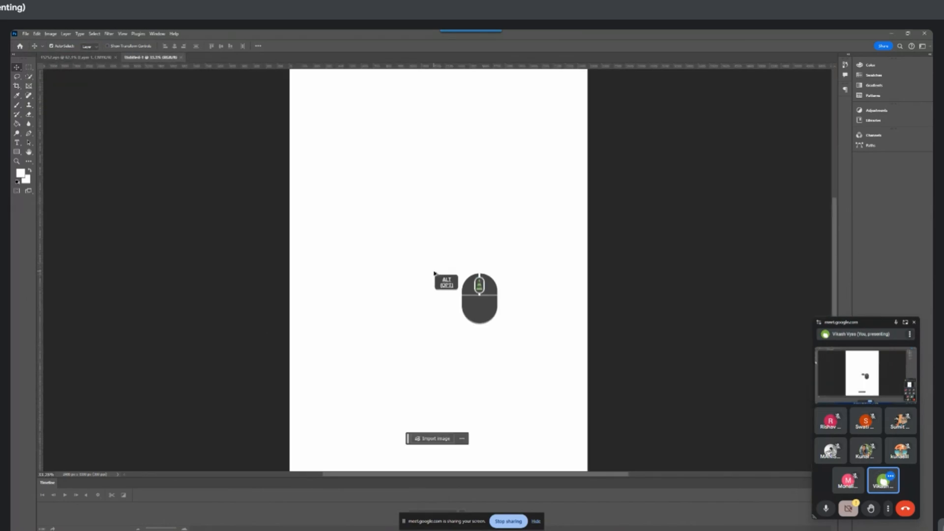
scroll(432, 273, "down", 3)
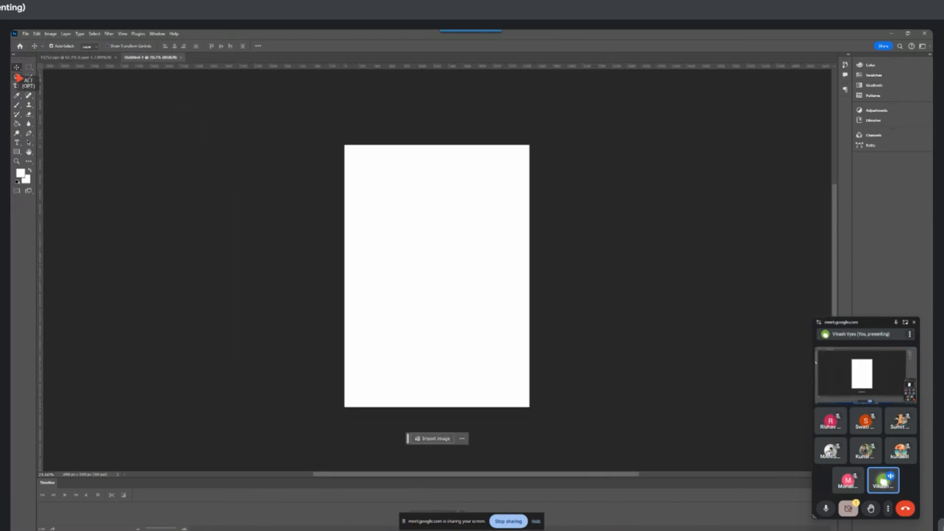
Make a perfectly circular marquee selection in the upper-left part of the blank page
left_click(29, 68, "alt")
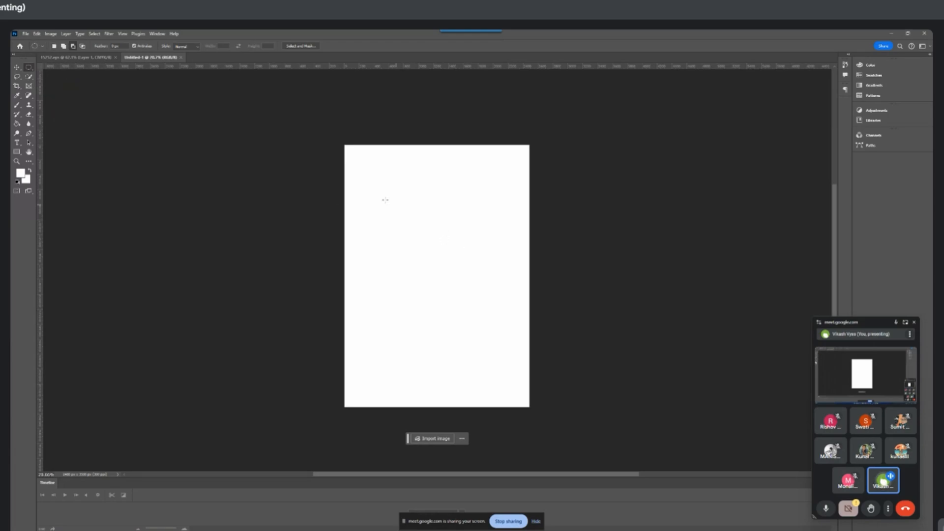
left_click_drag(367, 189, 442, 265)
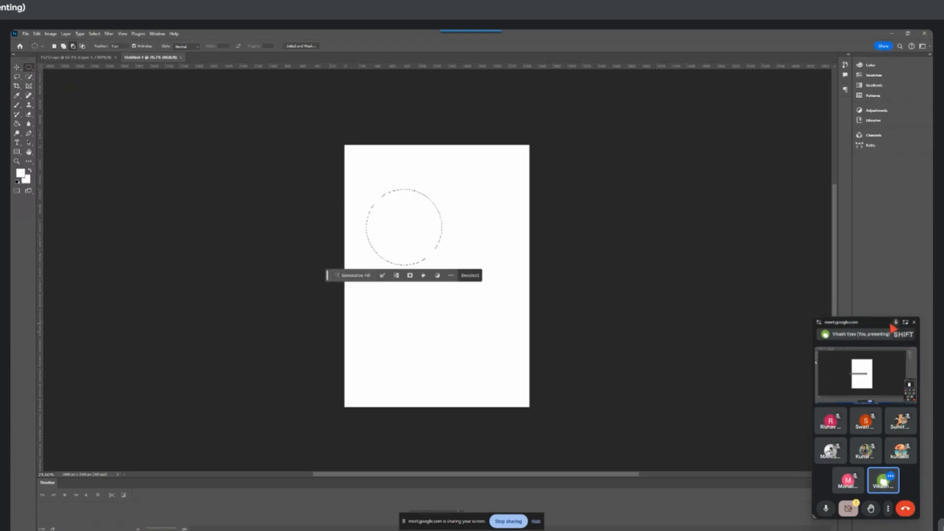
left_click_drag(886, 324, 740, 392)
key("ctrl+d")
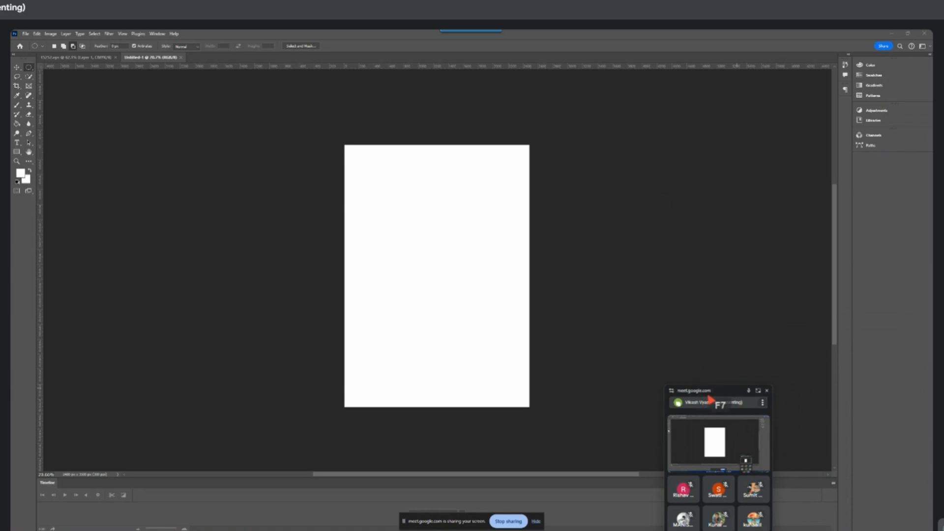
key("ctrl+z")
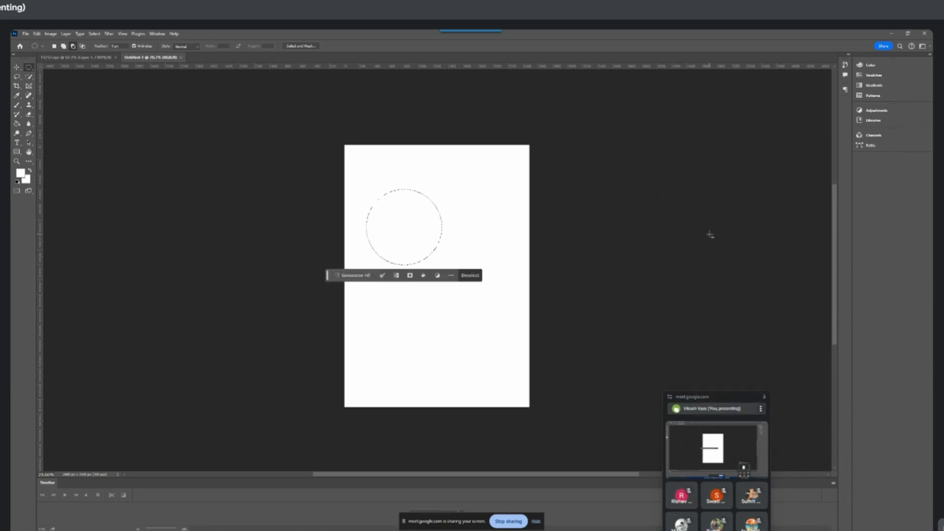
Show the Layers panel, float it beside the page and put the Brush Settings away, keeping the circular selection active
key("F5")
key("F7")
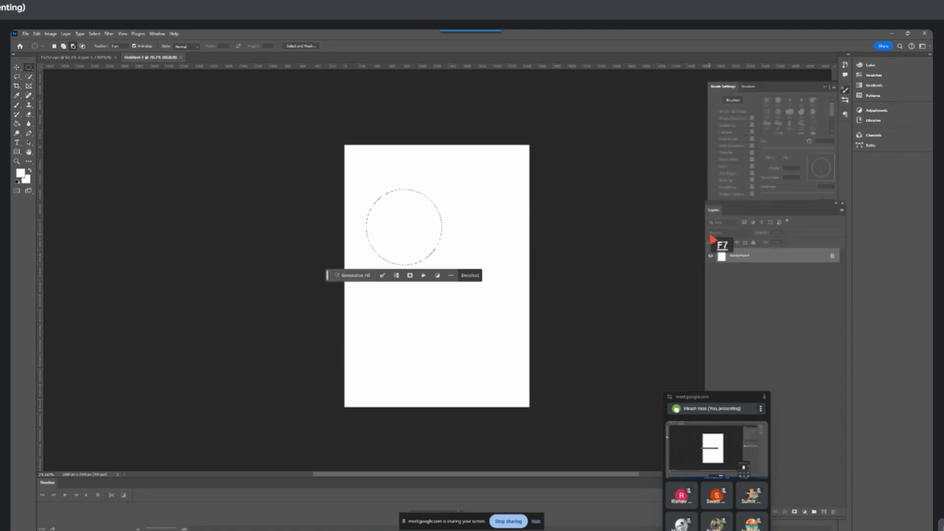
mouse_move(736, 205)
left_mouse_down()
mouse_move(652, 151)
mouse_move(642, 135)
mouse_move(663, 110)
mouse_move(655, 98)
left_mouse_up()
left_click(844, 89)
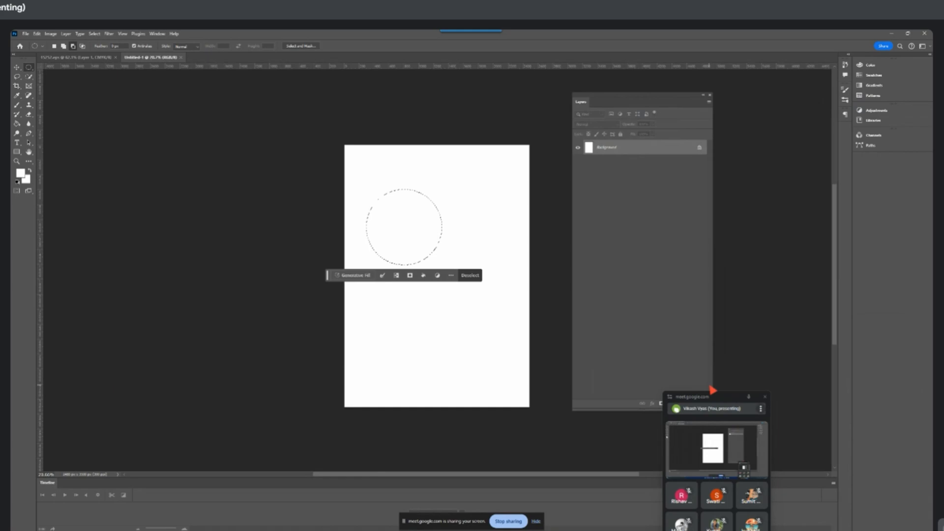
key("ctrl+d")
key("ctrl+z")
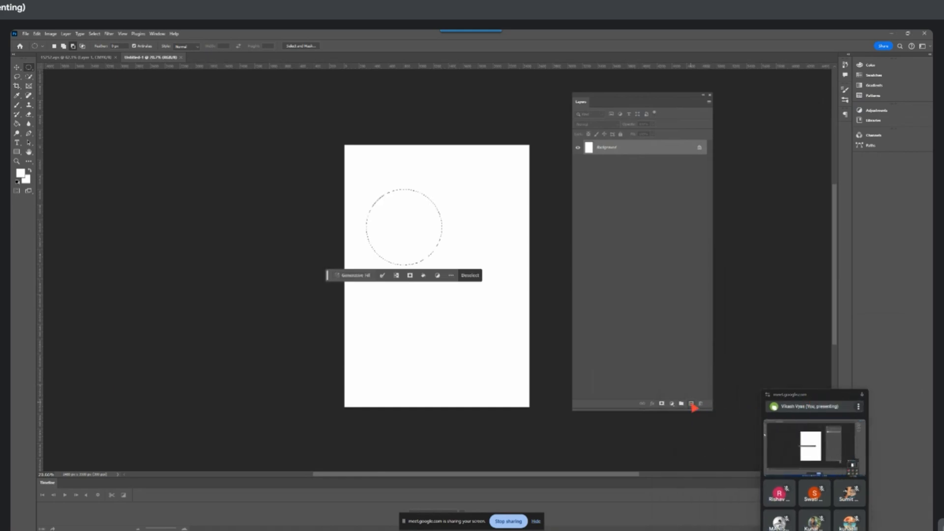
Add a new layer, fill the circular selection with a bright blue foreground colour and deselect
left_click(691, 404)
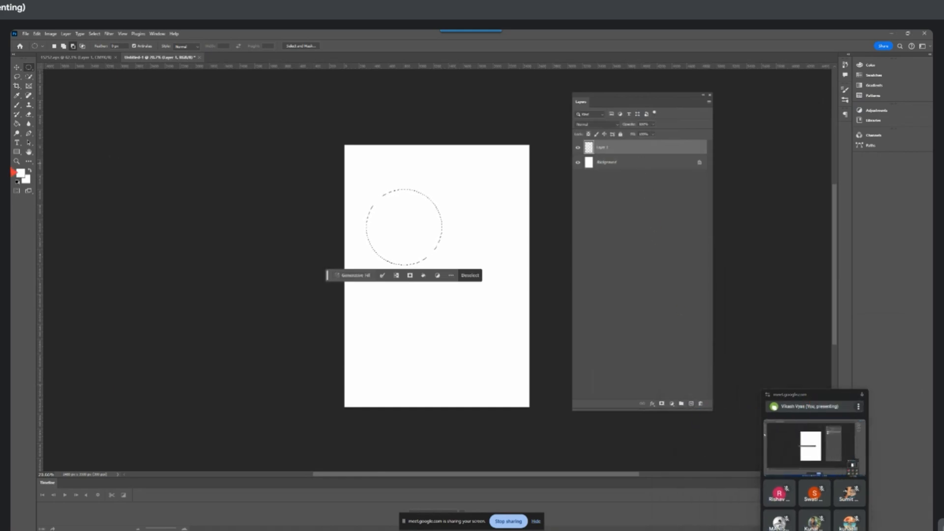
left_click(21, 175)
left_click(315, 230)
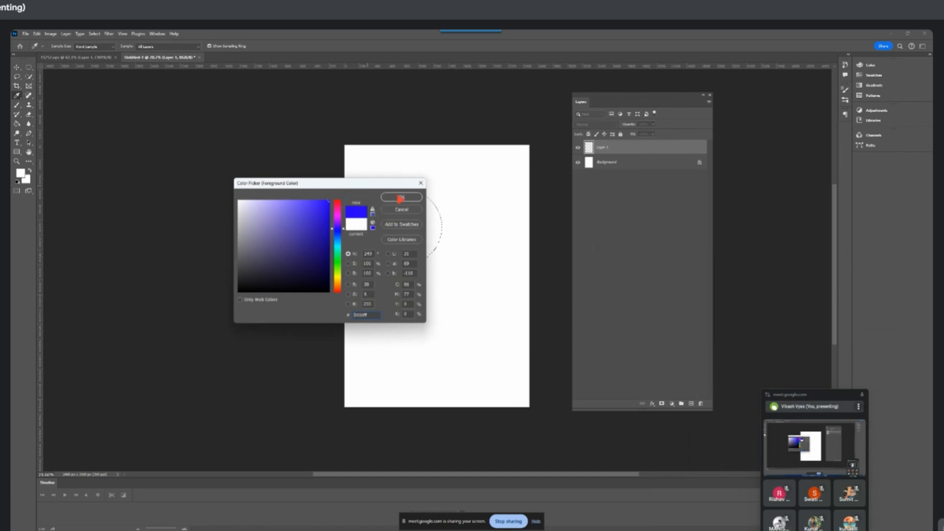
left_click(401, 196)
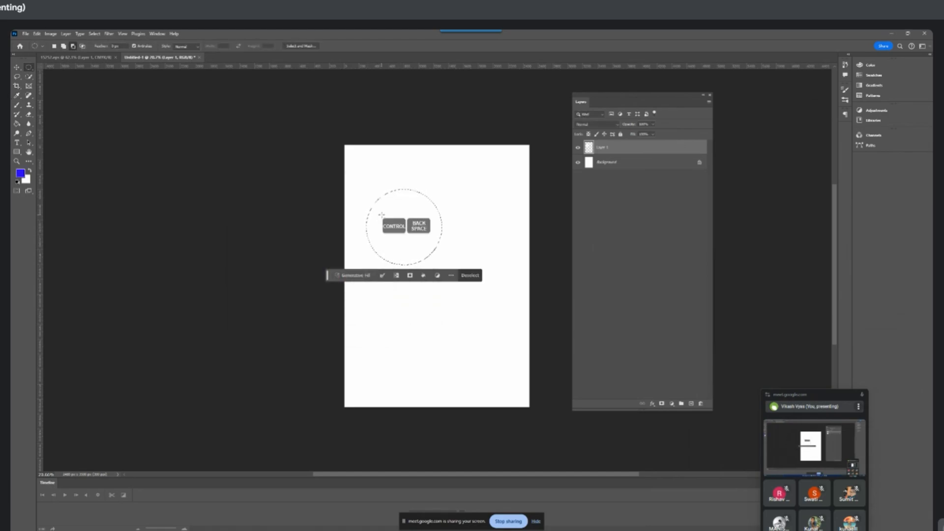
key("alt+BackSpace")
key("ctrl+d")
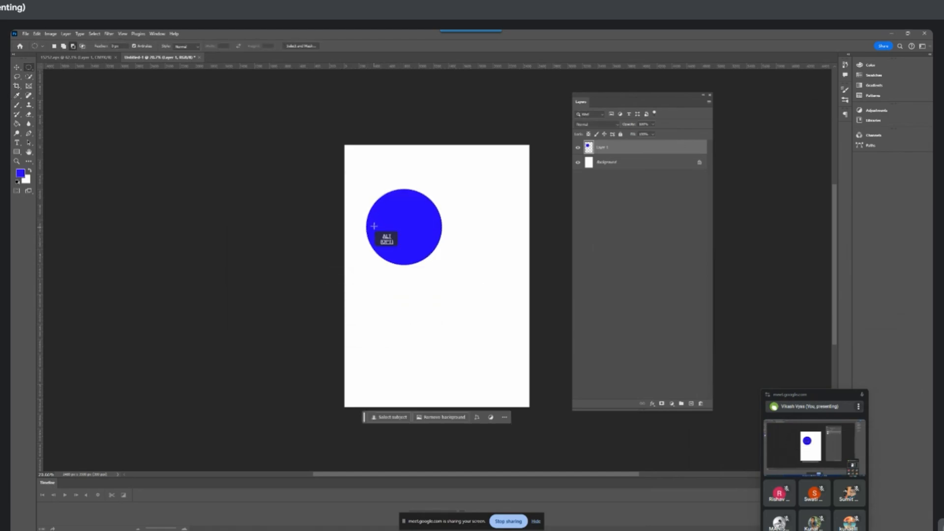
Examine the pixels along the edge of the filled blue circle at high magnification
scroll(381, 219, "up", 8)
scroll(380, 240, "up", 10)
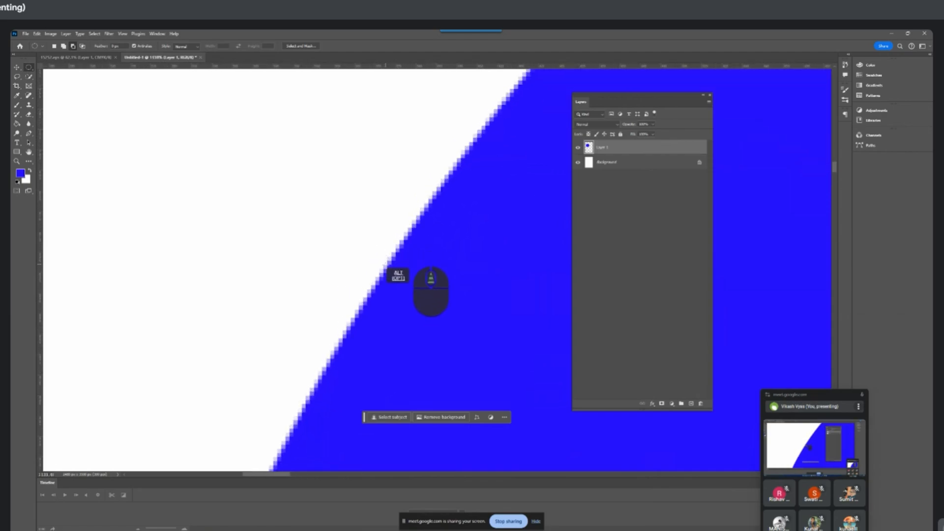
scroll(398, 266, "down", 15)
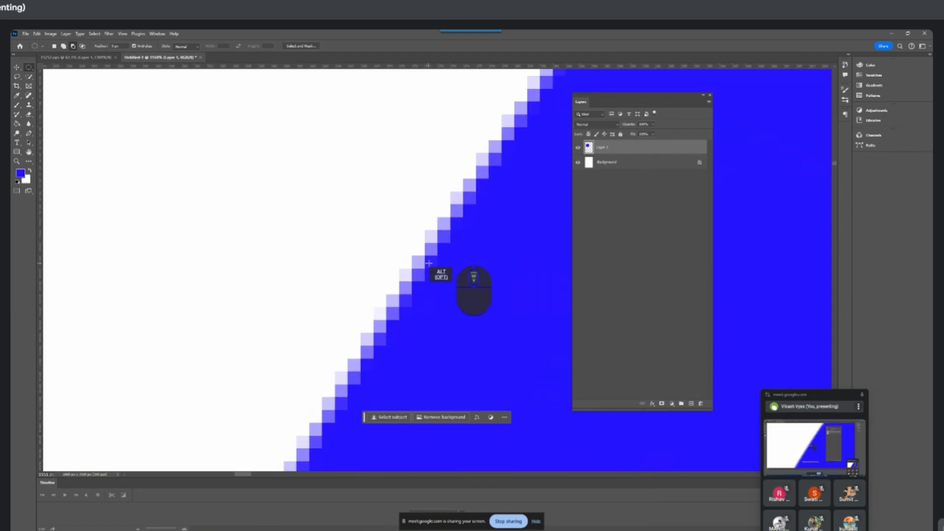
scroll(428, 255, "down", 4)
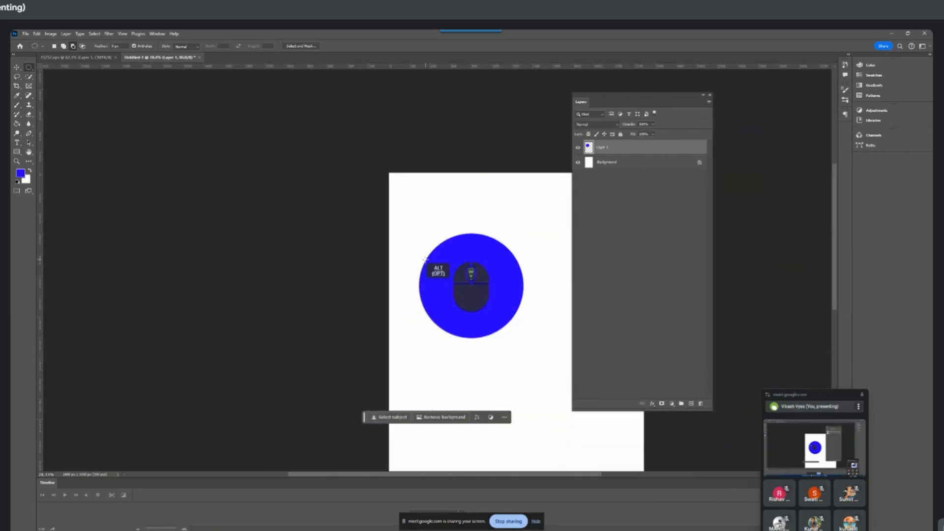
Draw a blue circle about 1000 px wide with the Ellipse tool below the first one and close the shape properties
left_click(16, 67)
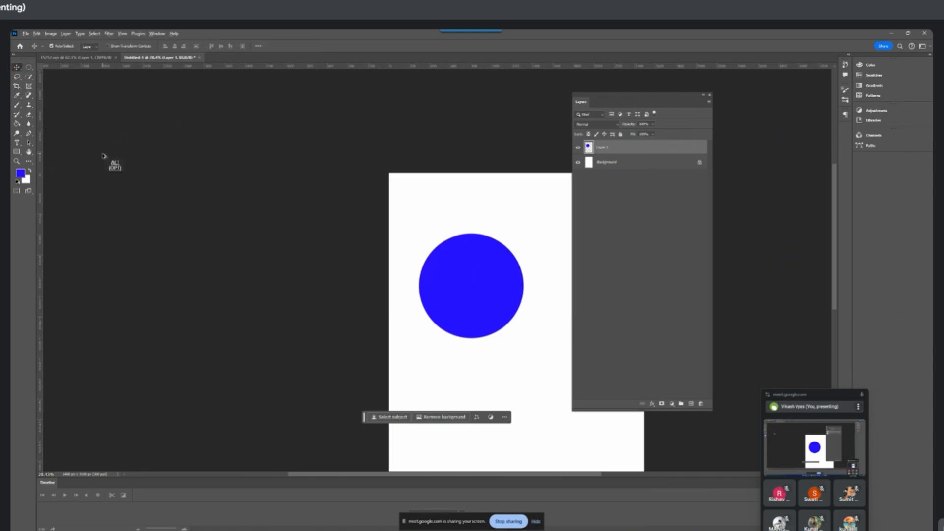
left_click(17, 152)
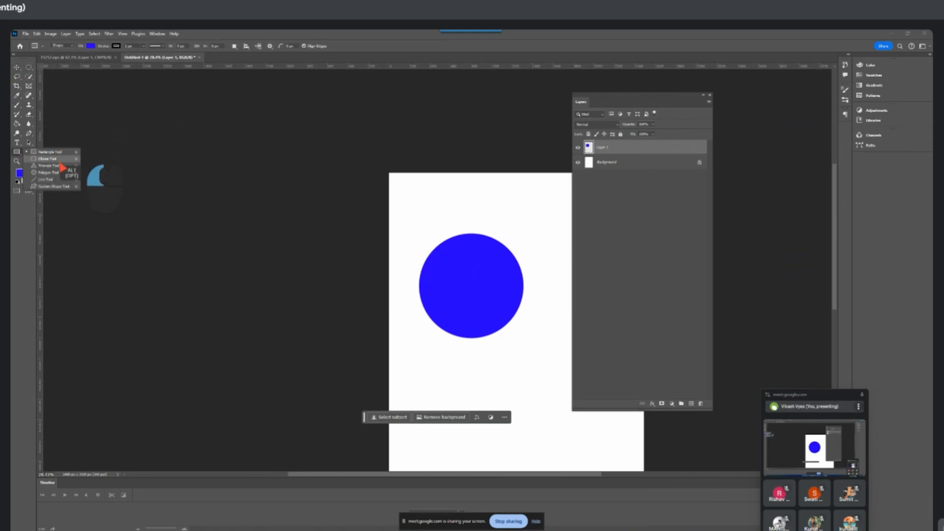
left_click(34, 160)
scroll(255, 186, "down", 10)
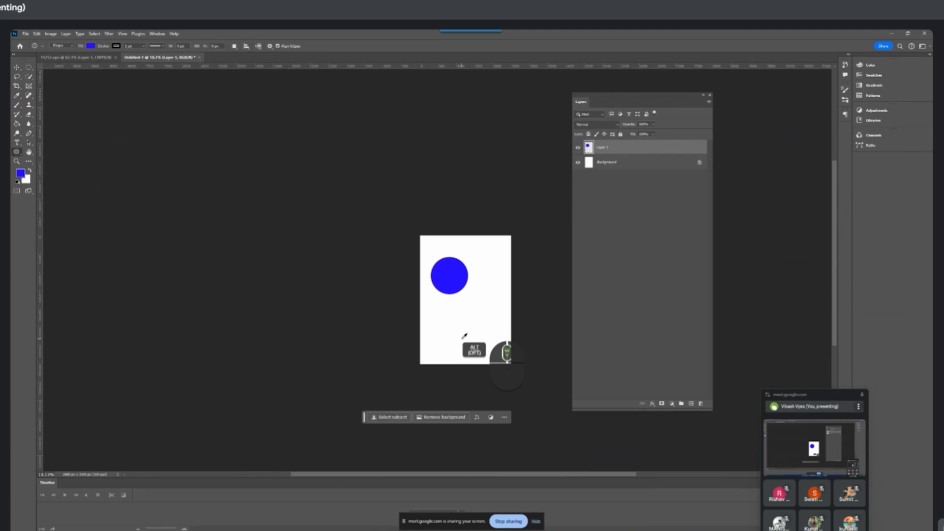
left_click_drag(458, 309, 489, 339)
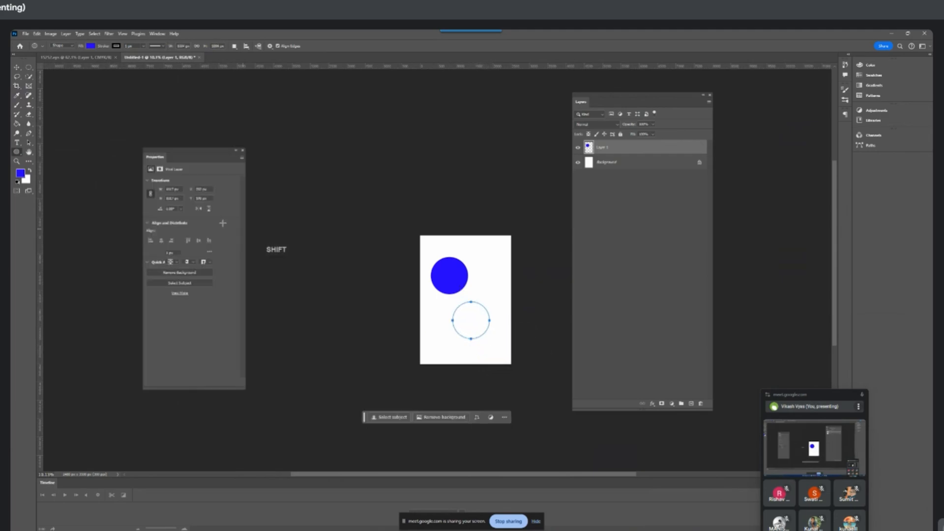
left_click(17, 67)
scroll(435, 270, "up", 2)
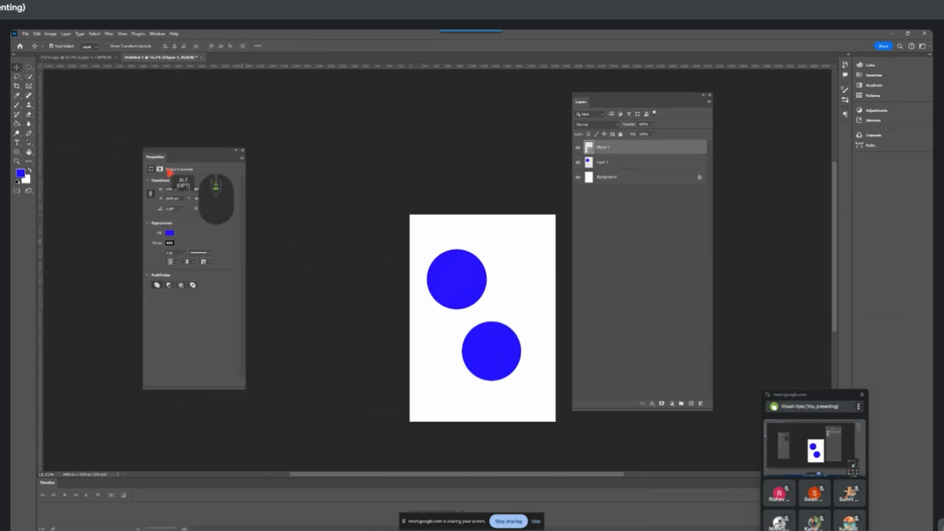
left_click(242, 150)
Arrange the raster circle and the ellipse shape side by side in the upper half of the page
scroll(444, 297, "up", 3)
scroll(443, 298, "up", 1)
left_click_drag(349, 260, 168, 211)
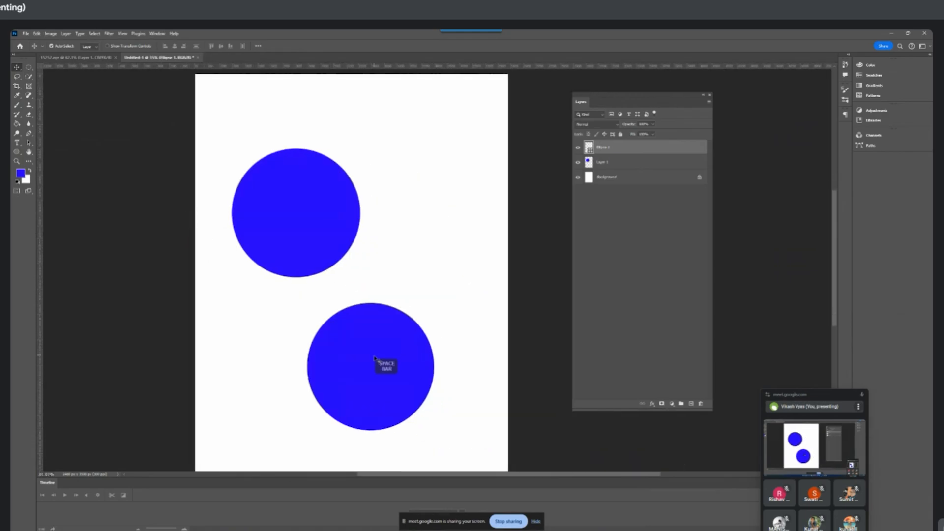
left_click_drag(374, 358, 432, 228)
left_click_drag(293, 227, 281, 251)
left_click_drag(397, 250, 403, 251)
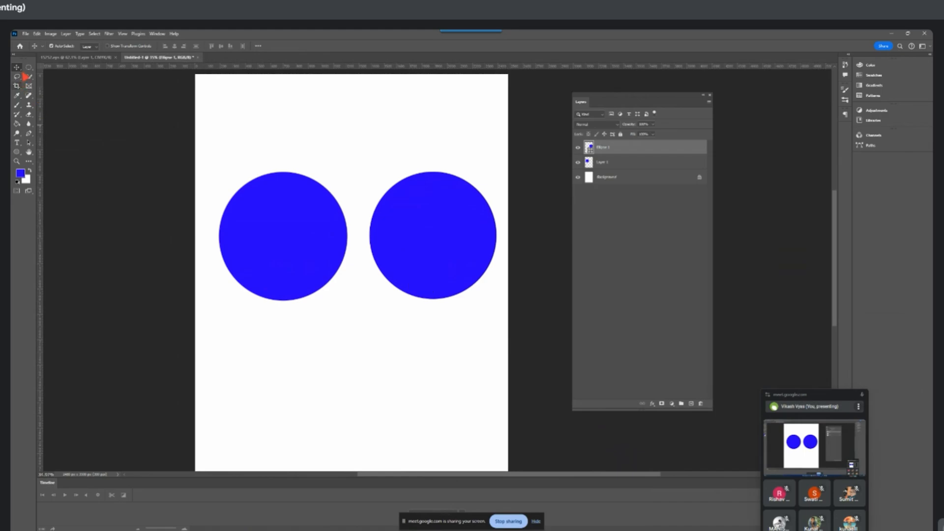
mouse_move(29, 68)
left_mouse_down()
mouse_move(91, 96)
mouse_move(69, 74)
mouse_move(30, 70)
mouse_move(68, 85)
mouse_move(74, 77)
mouse_move(28, 71)
left_mouse_up()
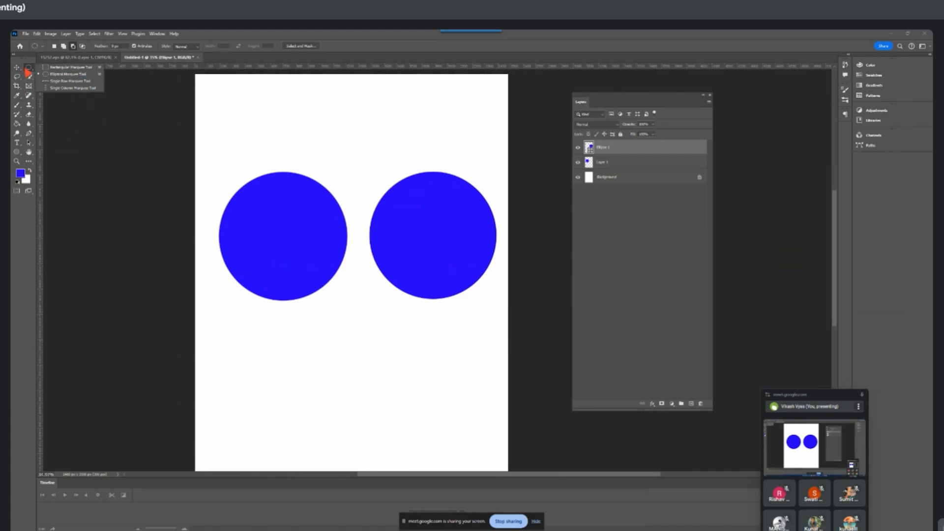
left_click_drag(17, 152, 66, 160)
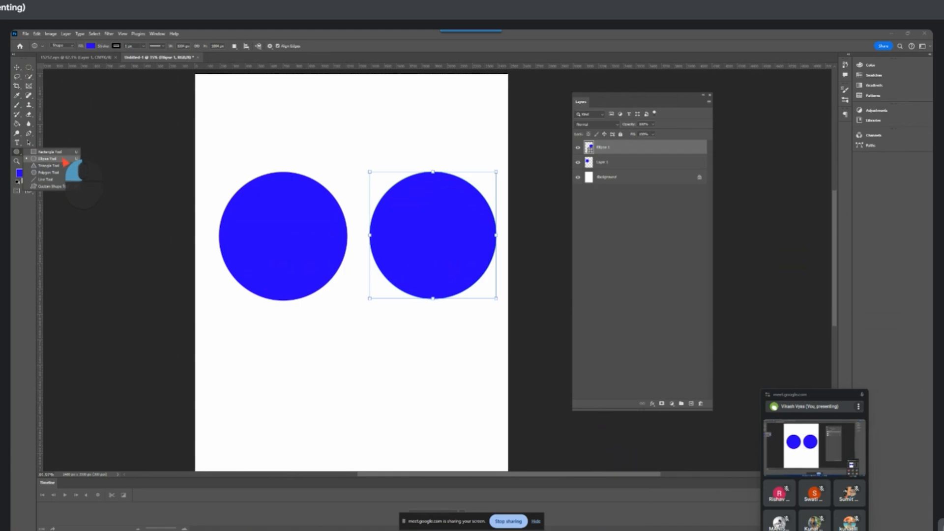
left_click_drag(66, 161, 16, 153)
left_click_drag(30, 68, 31, 68)
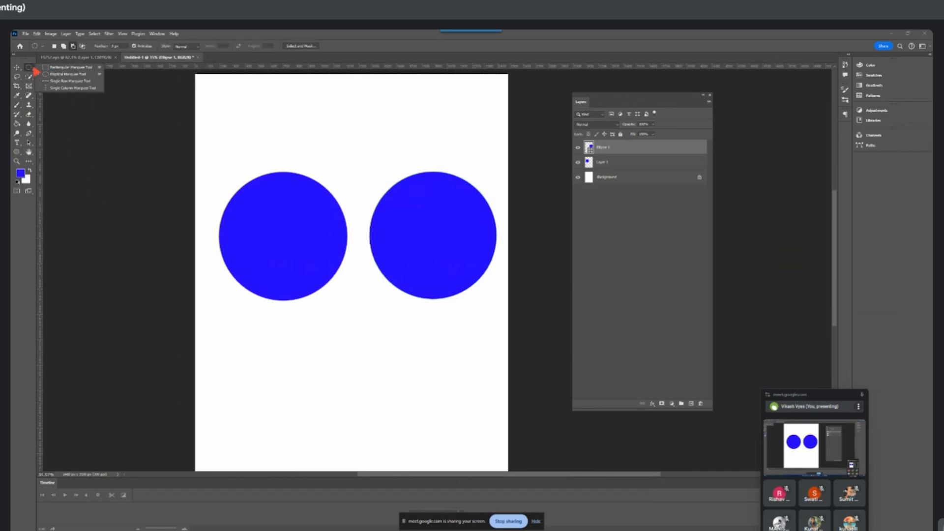
left_click(18, 154)
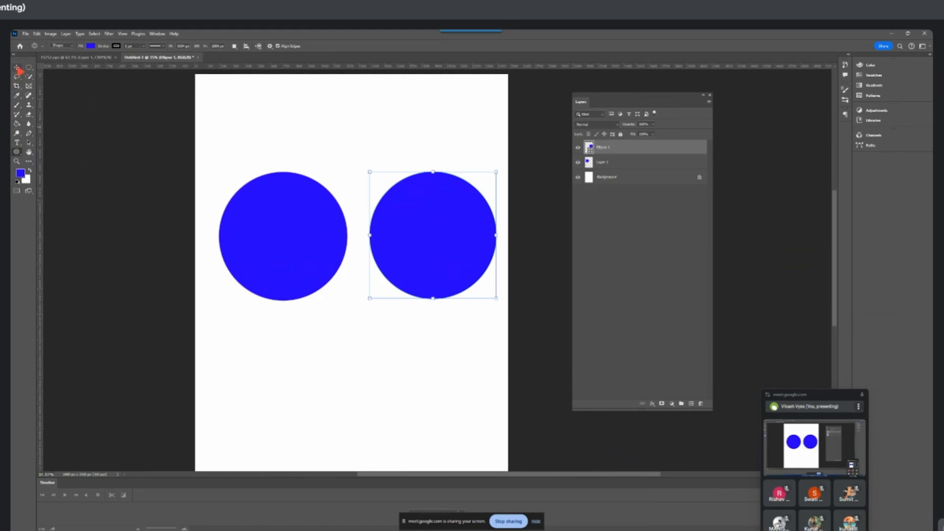
left_click(18, 68)
scroll(339, 239, "up", 3)
left_click(296, 252, "alt")
left_click_drag(275, 252, 299, 326)
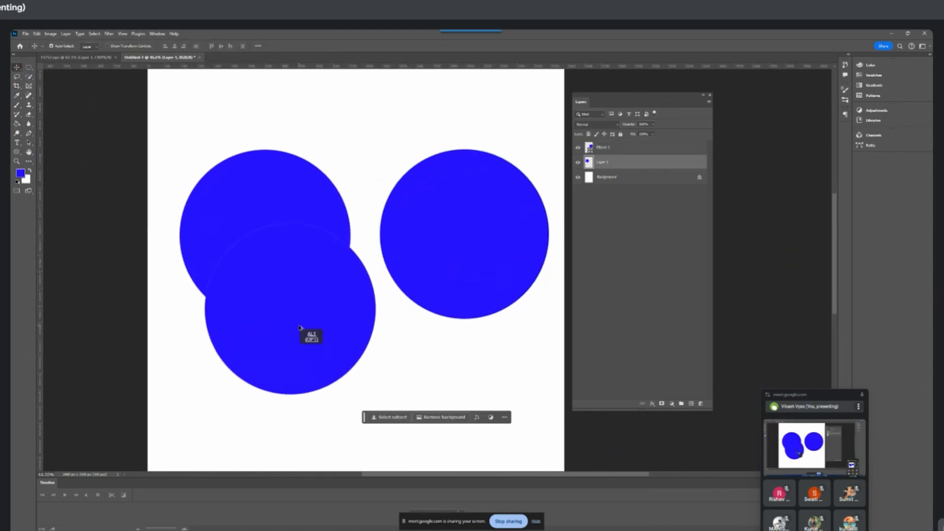
key("ctrl+a")
left_click(285, 318, "ctrl")
key("ctrl+z")
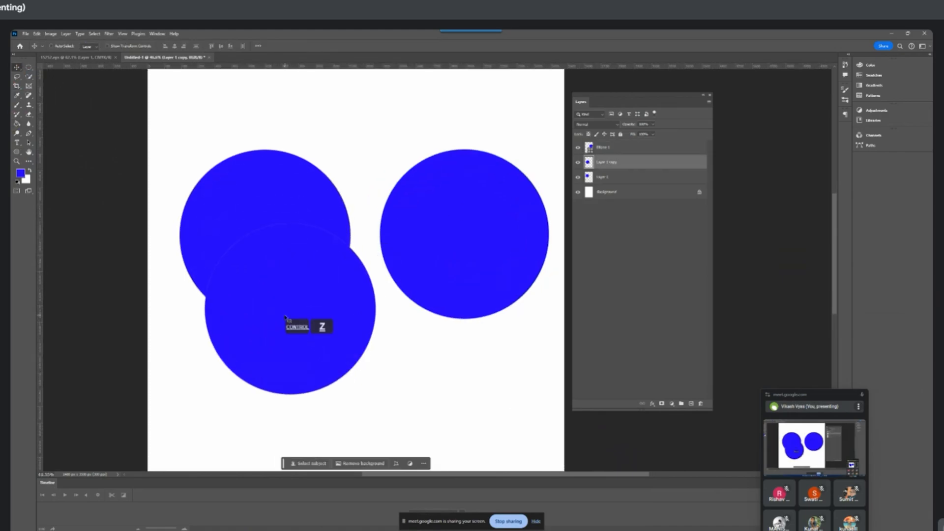
key("ctrl+z")
Scale the raster circle down proportionally to a tiny dot with Free Transform, keeping its upper-left corner in place
key("ctrl+t")
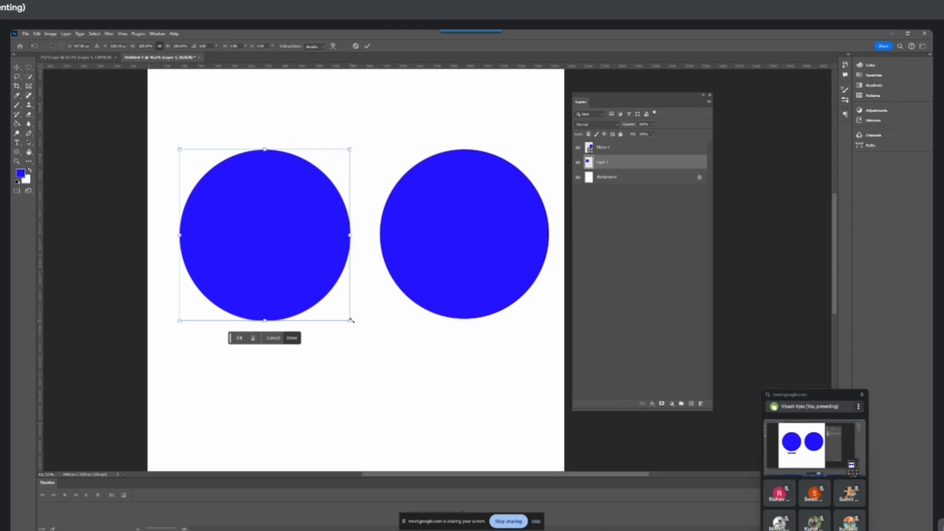
left_click_drag(350, 320, 198, 159)
key("Return")
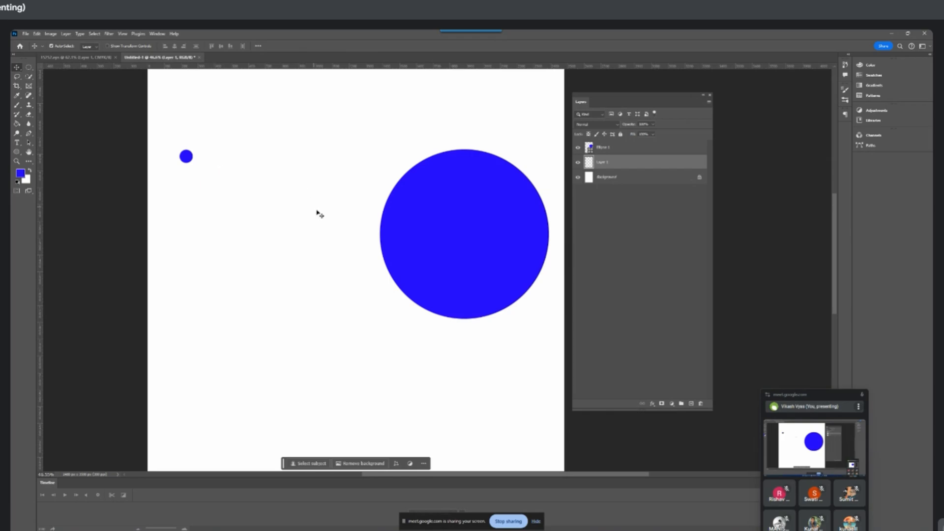
Move the ellipse shape slightly toward the page centre and scale it down proportionally to a tiny dot
left_click_drag(428, 242, 391, 260)
key("ctrl+t")
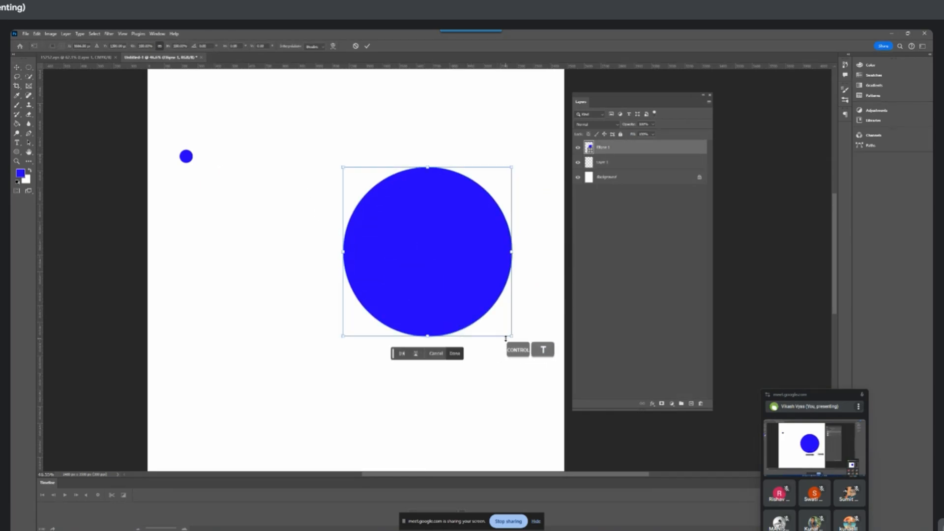
left_click_drag(511, 336, 352, 179)
key("Return")
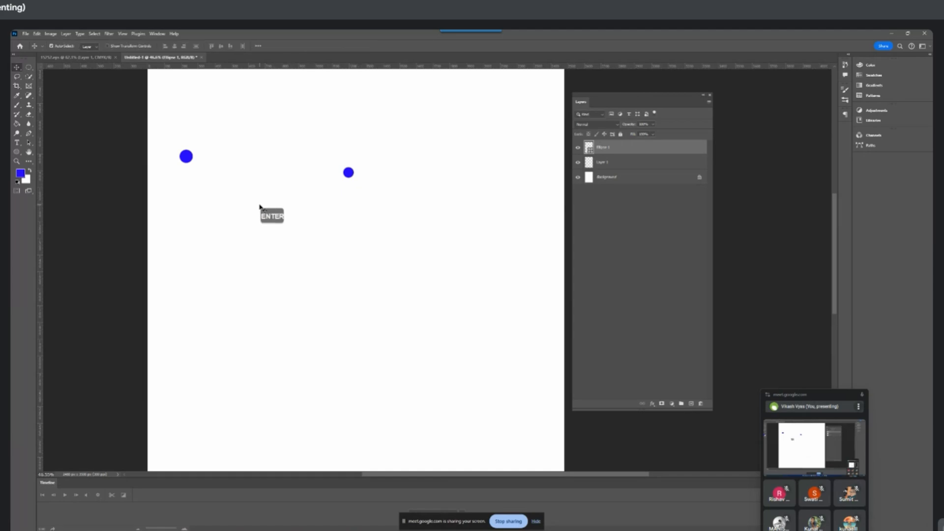
Scale the tiny raster circle up to more than half the page width and move it just below the ellipse shape
left_click_drag(186, 157, 454, 434)
key("ctrl+t")
key("Return")
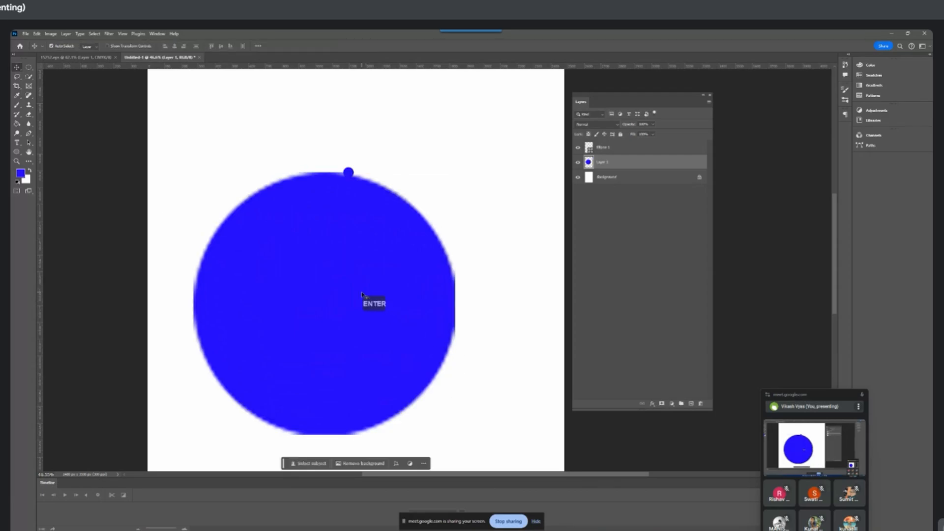
mouse_move(359, 296)
left_mouse_down()
mouse_move(300, 341)
mouse_move(337, 308)
mouse_move(301, 268)
mouse_move(349, 299)
left_mouse_up()
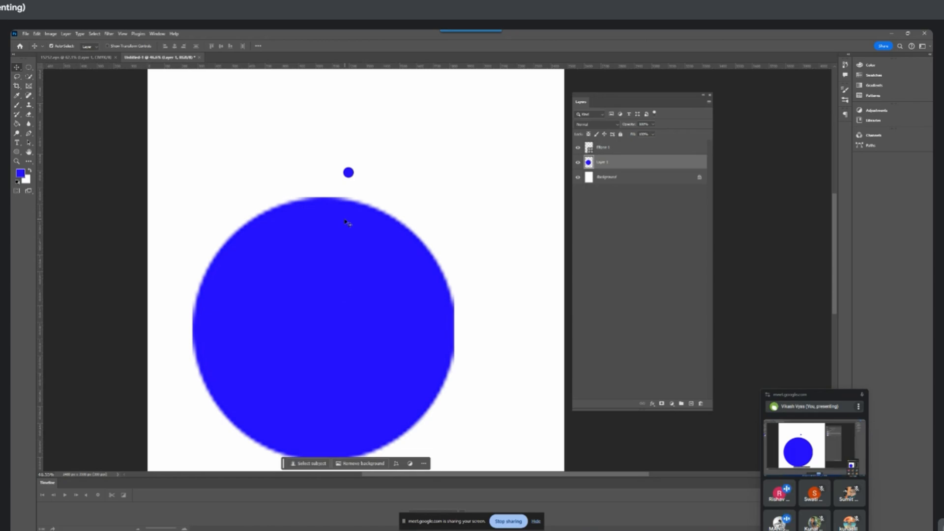
Move the enlarged raster circle partly past the page's left edge and examine its curved edge at high magnification
scroll(352, 242, "up", 5)
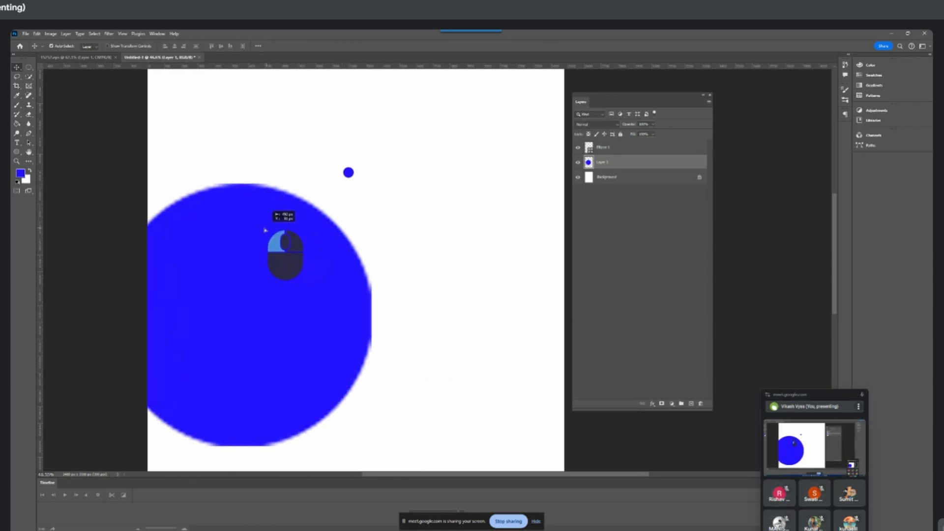
scroll(287, 238, "up", 2)
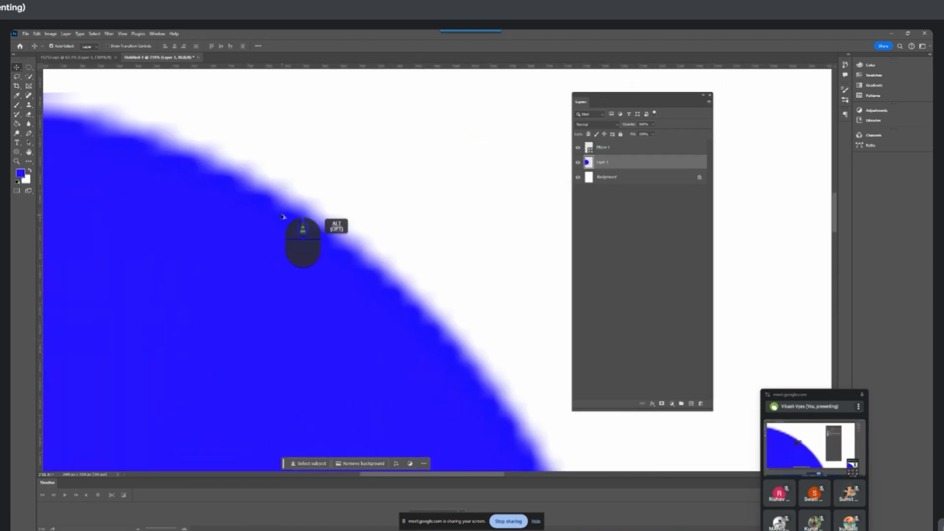
scroll(352, 307, "down", 1)
scroll(352, 306, "down", 8)
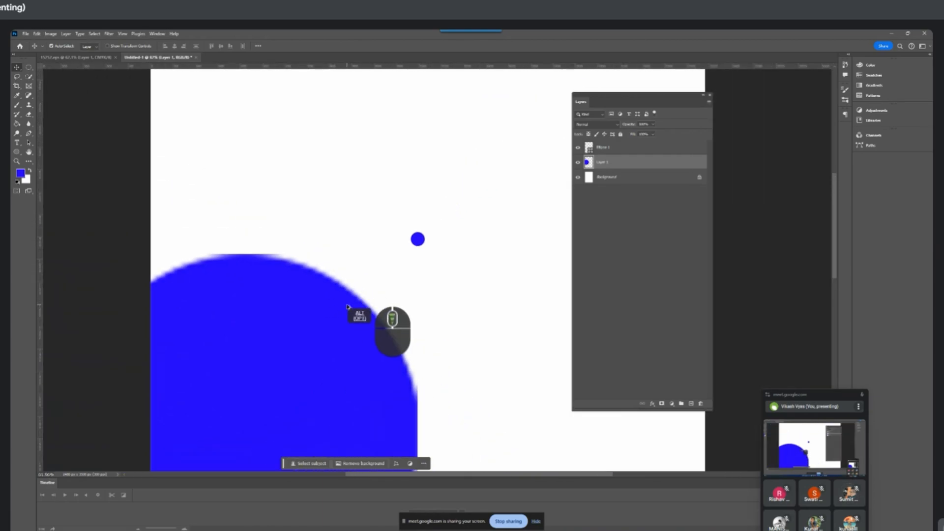
Enlarge the tiny ellipse shape to about the raster circle's size and separate the two circles to compare their edges up close
left_click(361, 322)
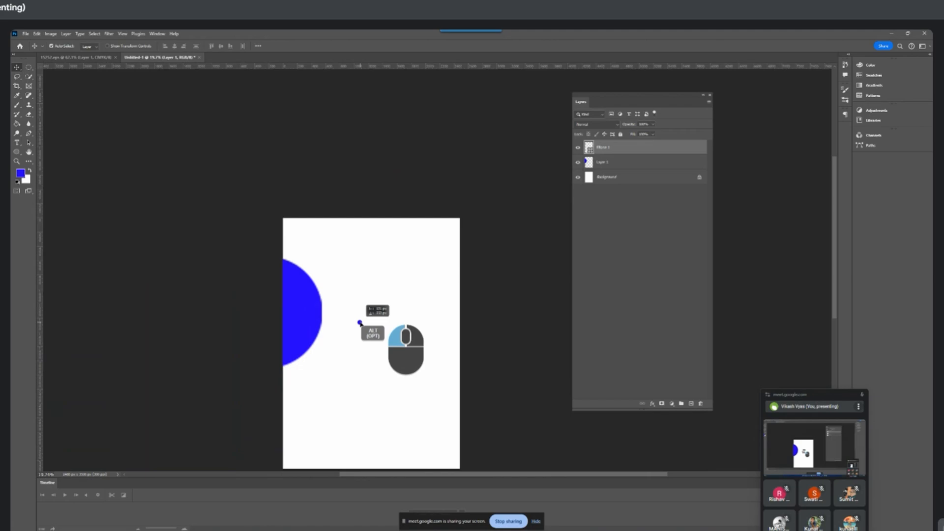
key("ctrl+t")
left_click_drag(359, 322, 394, 334)
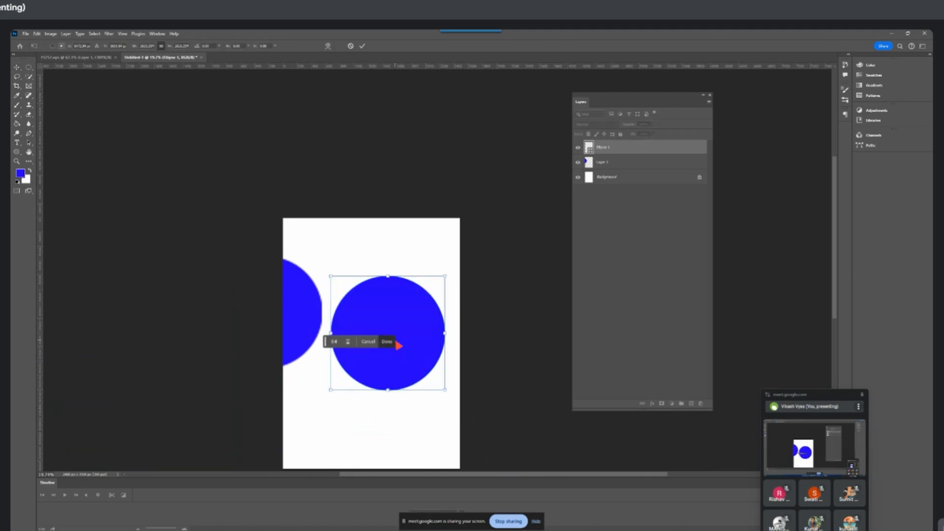
key("Return")
left_click_drag(305, 307, 372, 384)
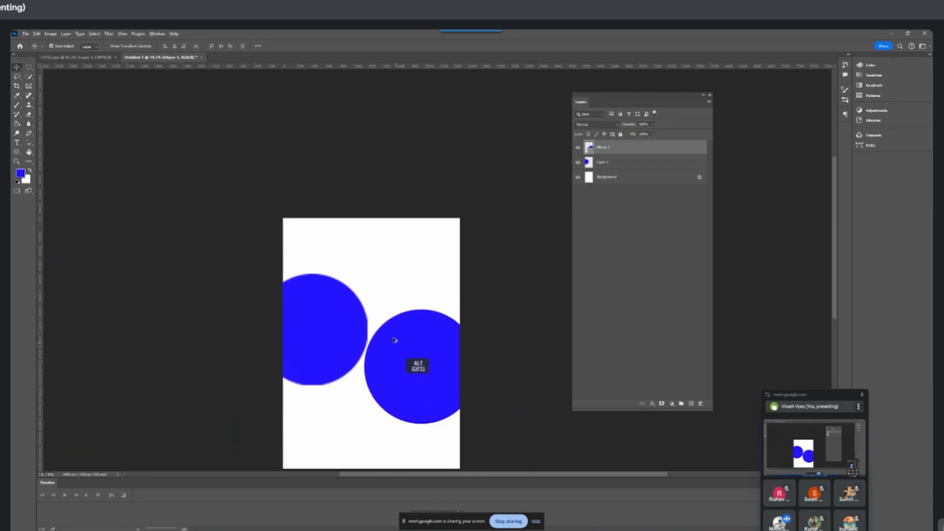
scroll(377, 333, "up", 5, "alt")
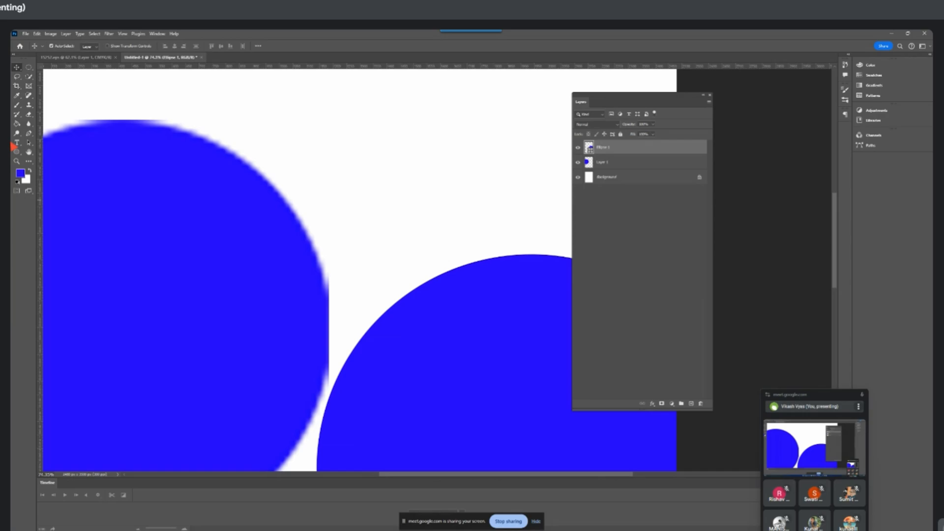
left_click_drag(18, 153, 55, 189)
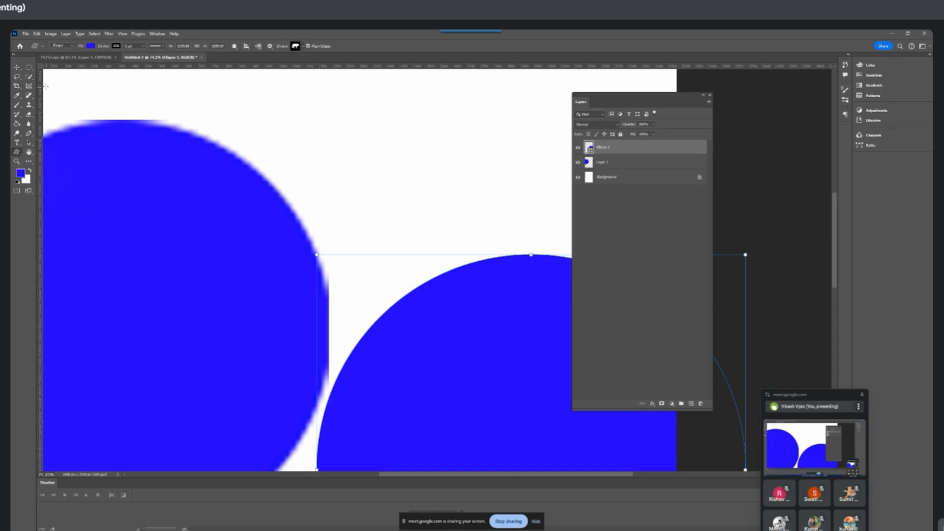
mouse_move(30, 69)
left_mouse_down()
mouse_move(57, 74)
mouse_move(67, 92)
mouse_move(73, 79)
mouse_move(39, 75)
left_mouse_up()
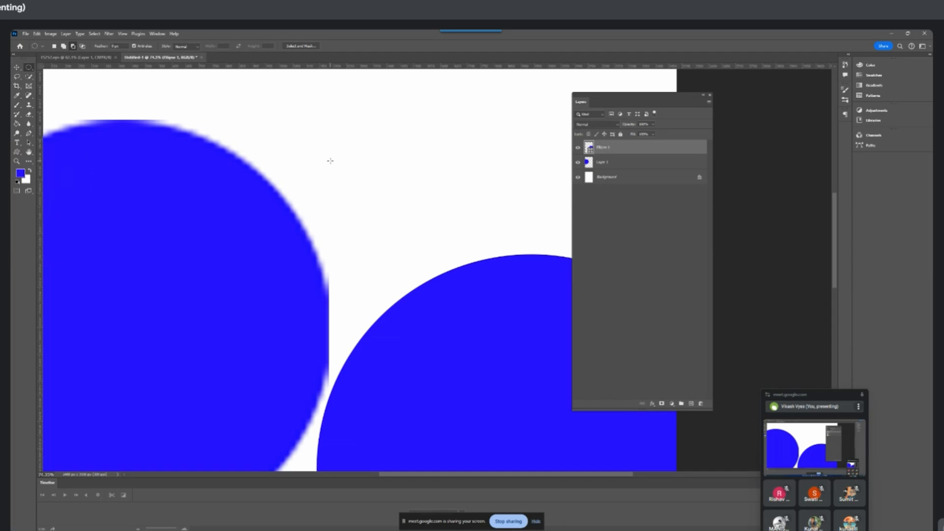
Arrange the ellipse shape in the upper-right area of the page and the raster circle in the lower-left area
left_click(16, 67)
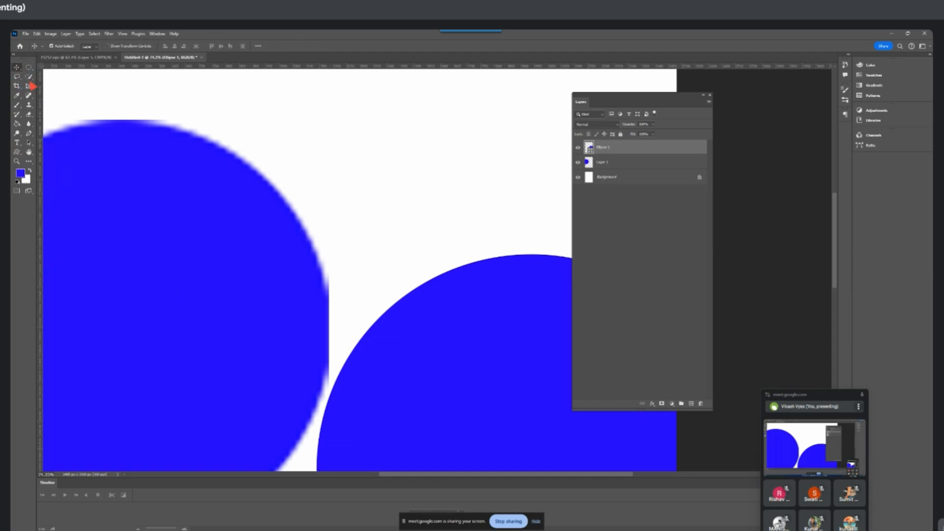
left_click_drag(211, 225, 148, 260)
left_click_drag(541, 418, 511, 304)
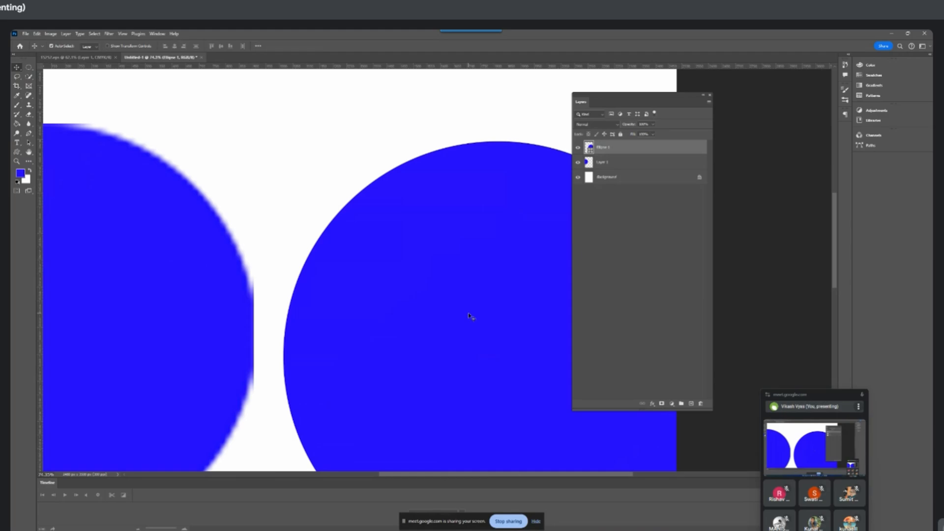
scroll(480, 320, "down", 3)
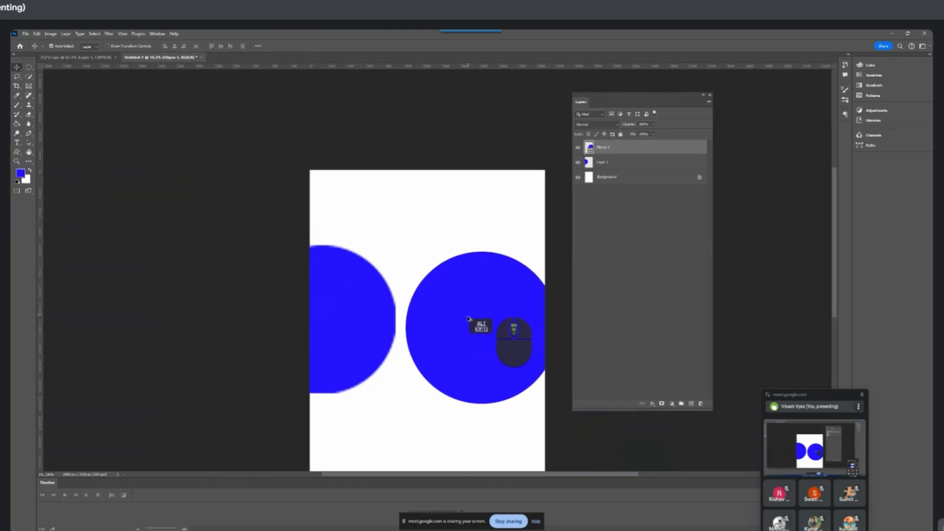
left_click_drag(480, 322, 435, 295)
left_click_drag(380, 326, 444, 401)
left_click_drag(494, 318, 463, 289)
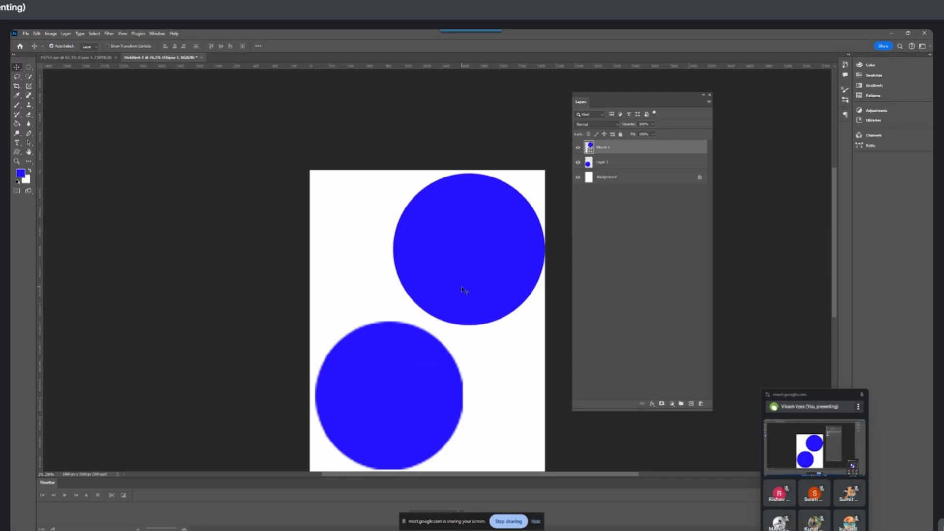
Delete the raster circle and the ellipse shape, leaving only the Background layer
left_click(397, 428)
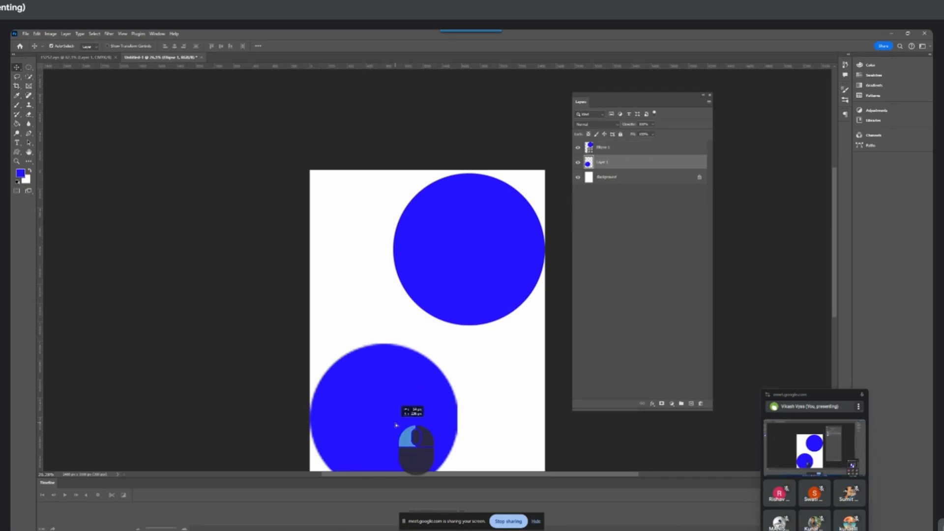
key("Delete")
left_click(475, 273)
key("Delete")
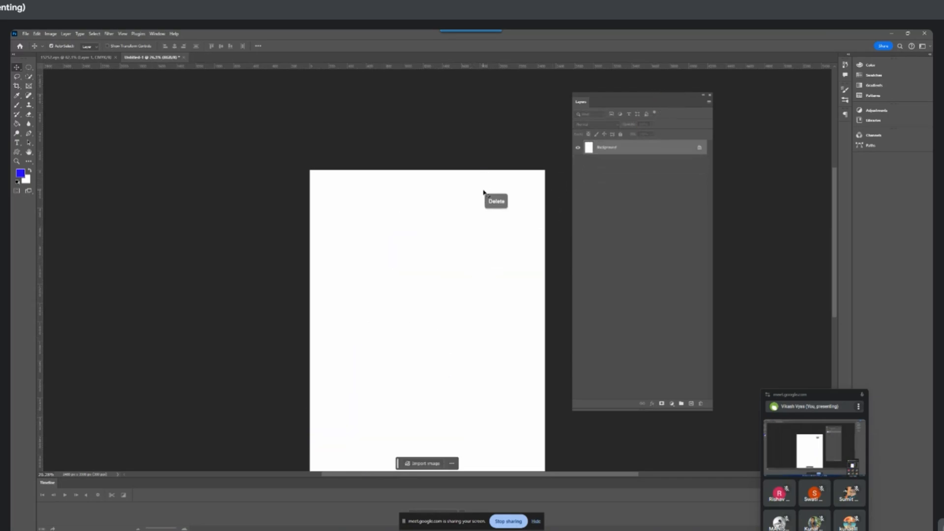
Move the floating meeting window out of view and shift the Layers panel farther away from the page
scroll(492, 196, "down", 7)
left_click_drag(555, 268, 516, 238)
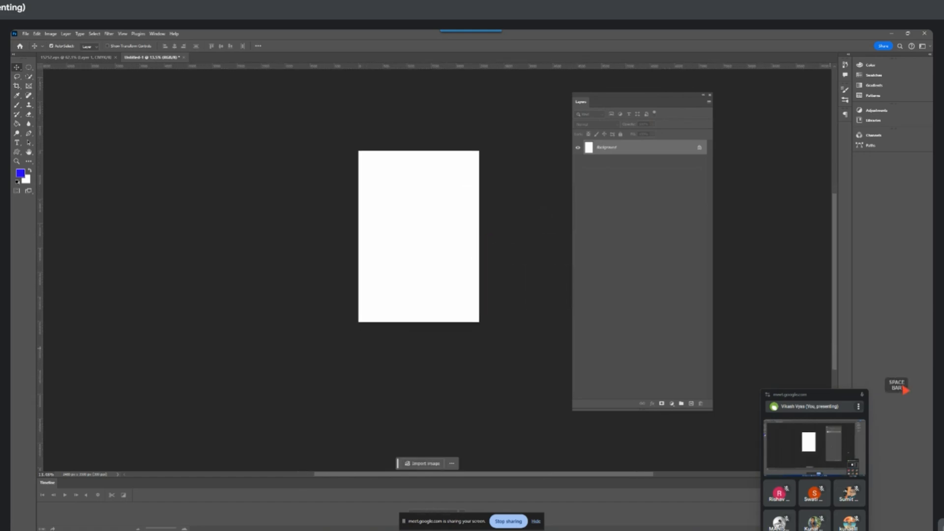
left_click_drag(830, 394, 794, 530)
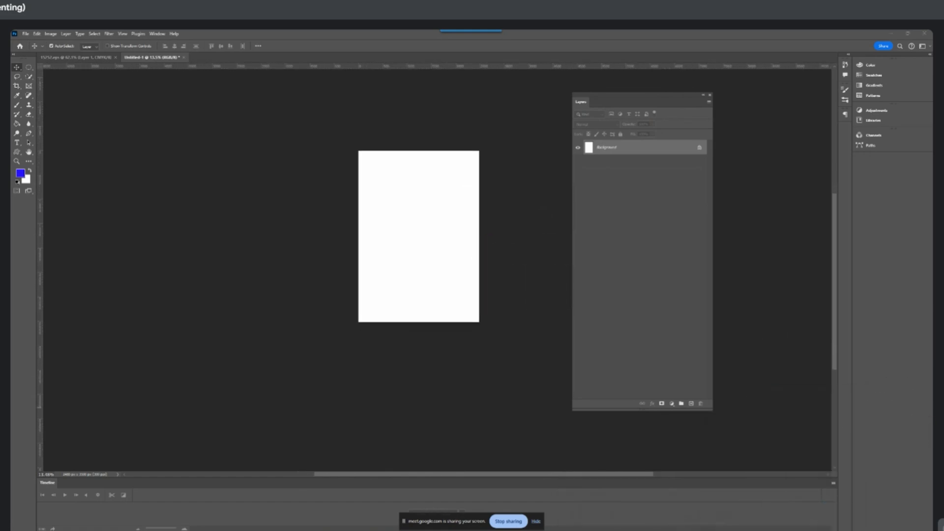
left_click_drag(653, 101, 719, 107)
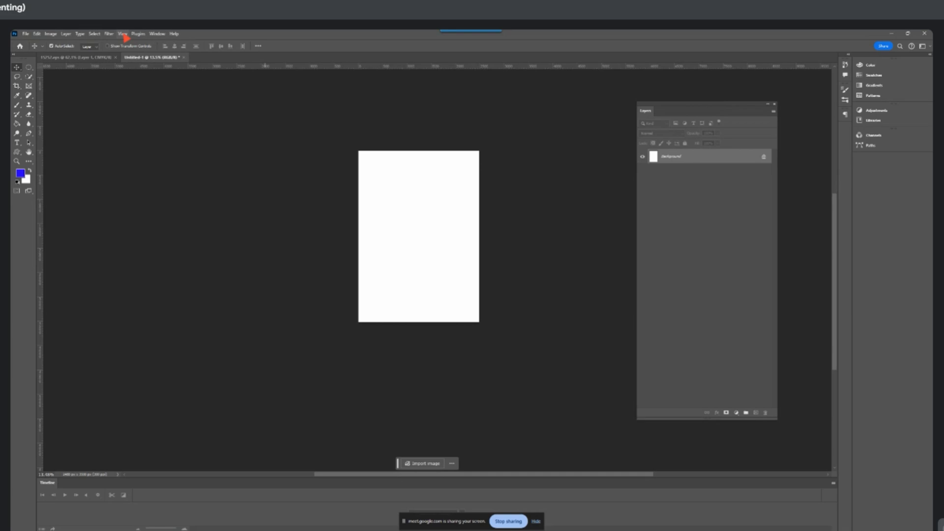
Look through the Color, Swatches, Gradients, Patterns, Adjustments and Libraries panels, collapsing each one again
left_click(879, 68)
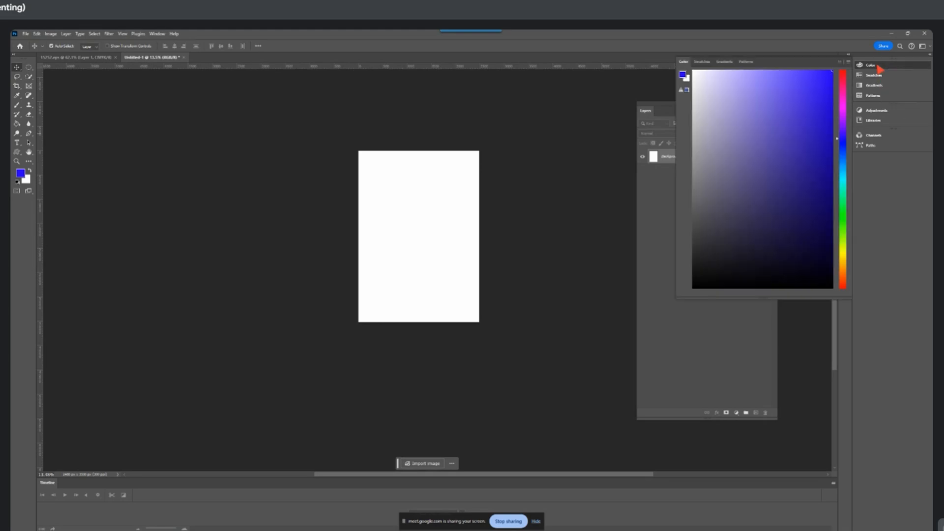
left_click(879, 68)
left_click(879, 77)
left_click(879, 78)
left_click(879, 88)
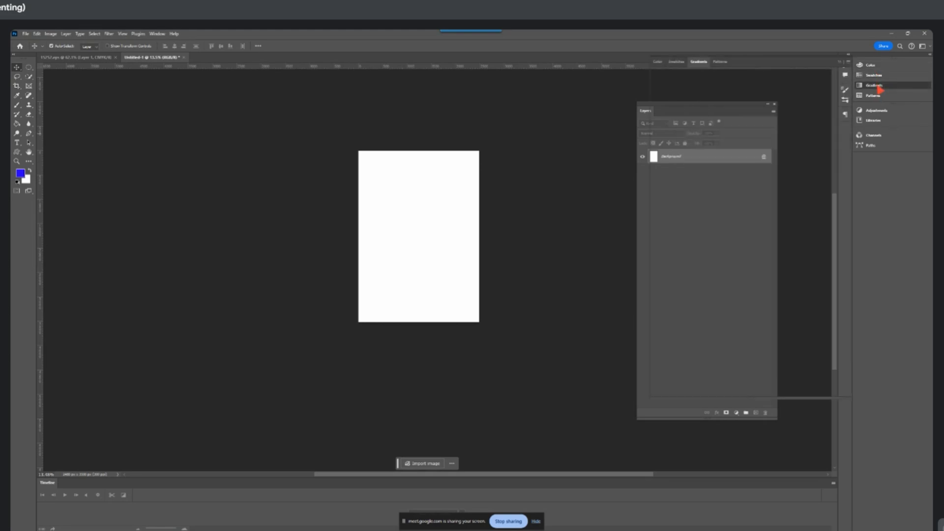
left_click(878, 88)
left_click(878, 98)
left_click(879, 97)
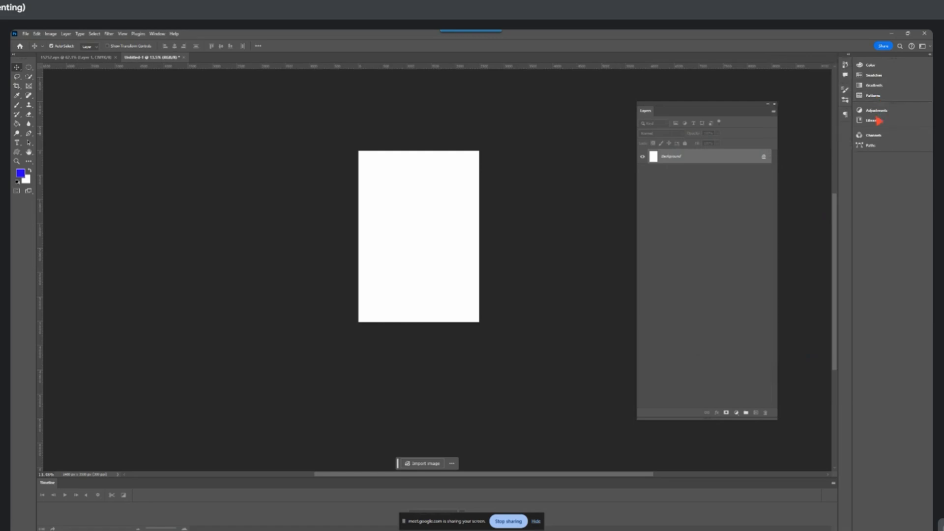
left_click(878, 111)
left_click(878, 111)
left_click(877, 121)
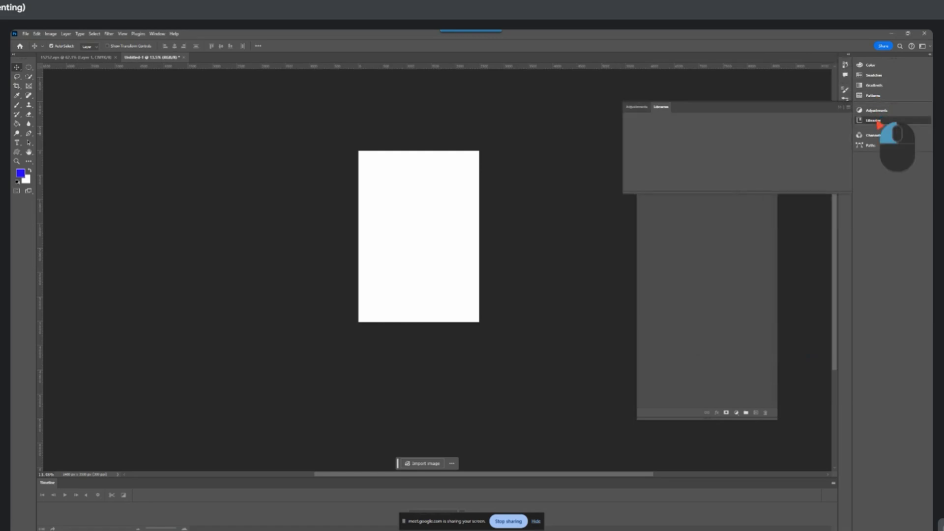
left_click(878, 121)
Look at the Core Tools workspace layout and return to the Essentials workspace
left_click(930, 47)
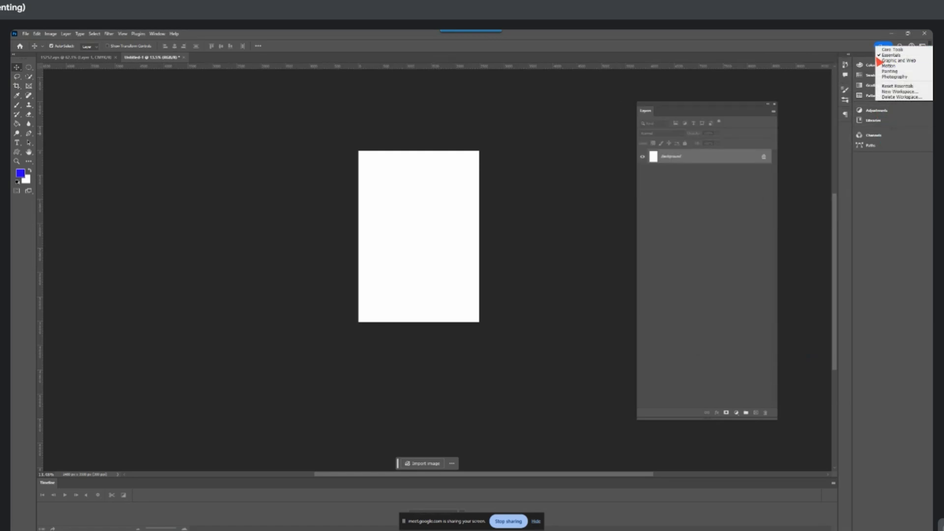
left_click(869, 241)
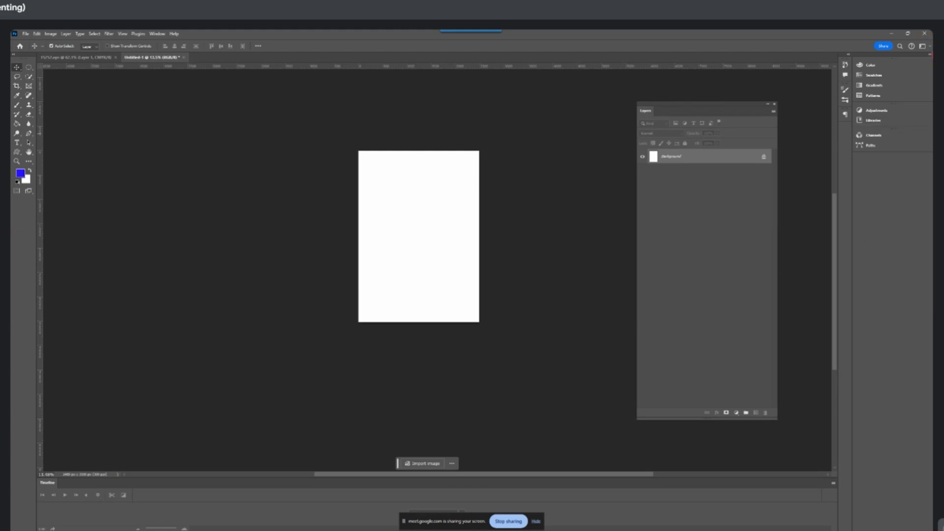
left_click(930, 48)
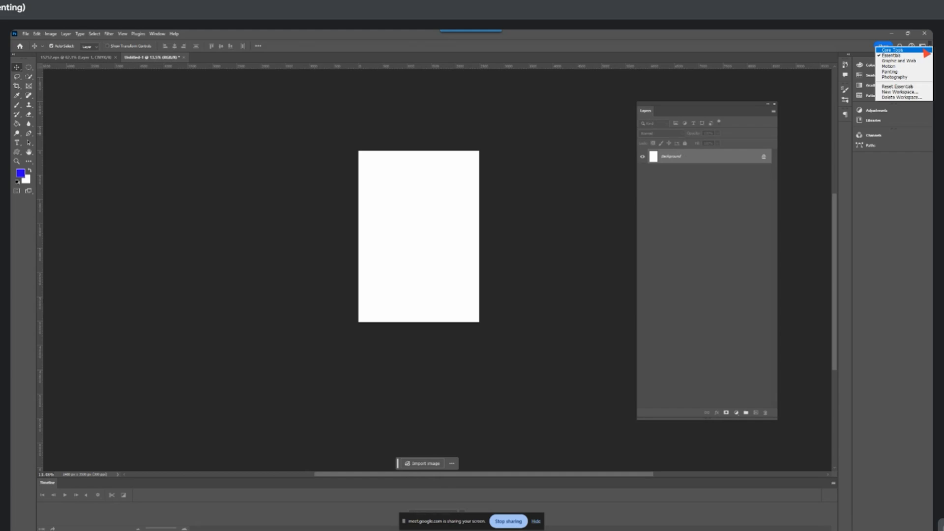
left_click(922, 56)
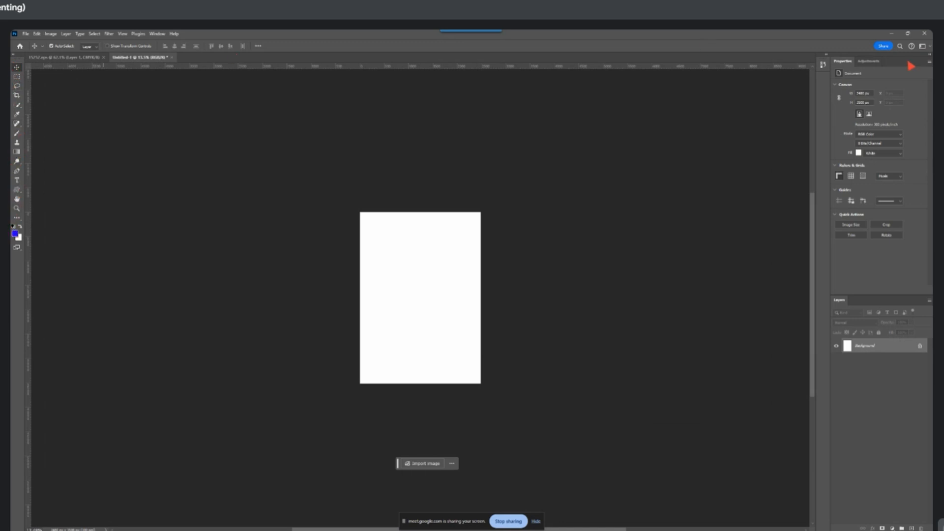
left_click(926, 46)
left_click(909, 55)
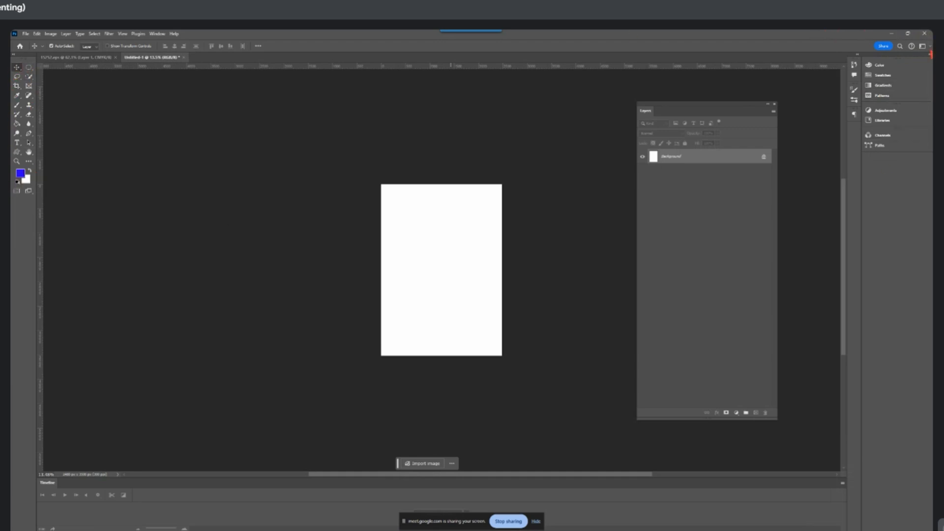
Look at the Graphic and Web and Motion workspace layouts, hiding the screen-sharing notice that covers the Timeline panel
left_click(924, 47)
left_click(905, 62)
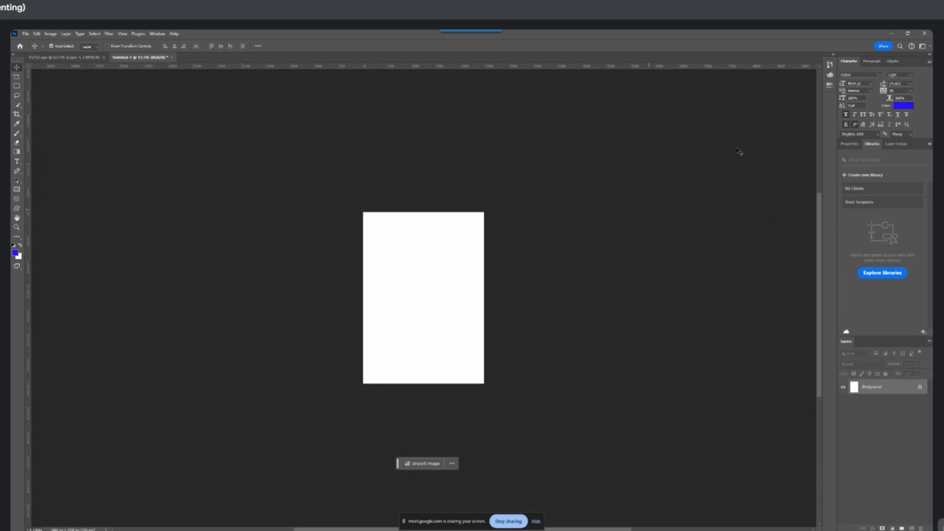
left_click(922, 46)
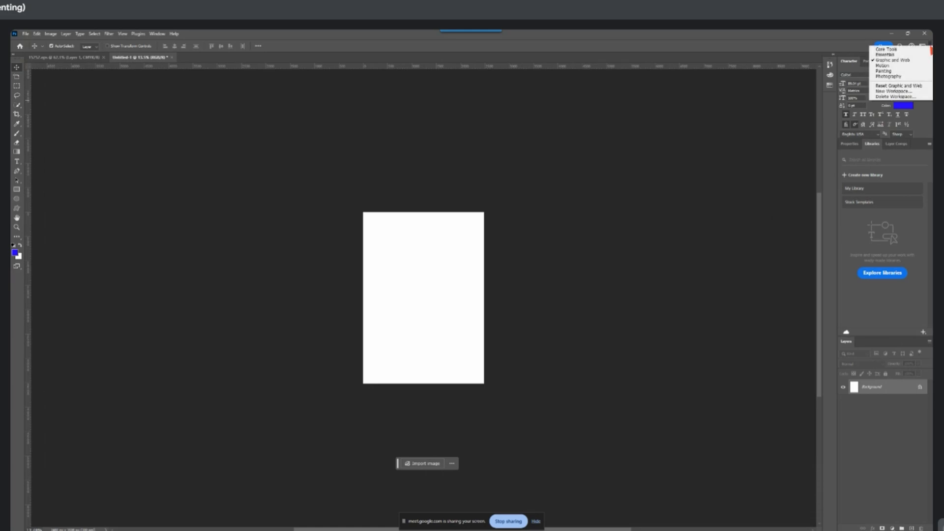
left_click(900, 78)
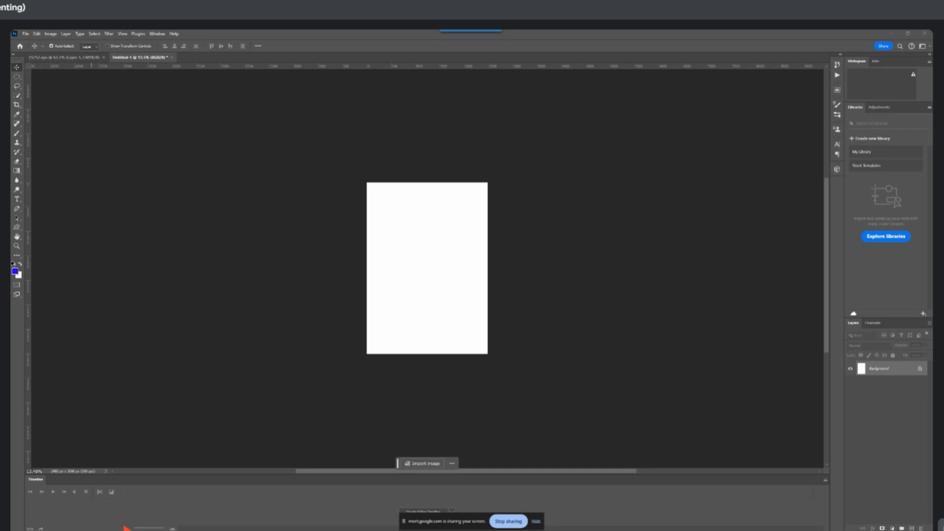
left_click(536, 521)
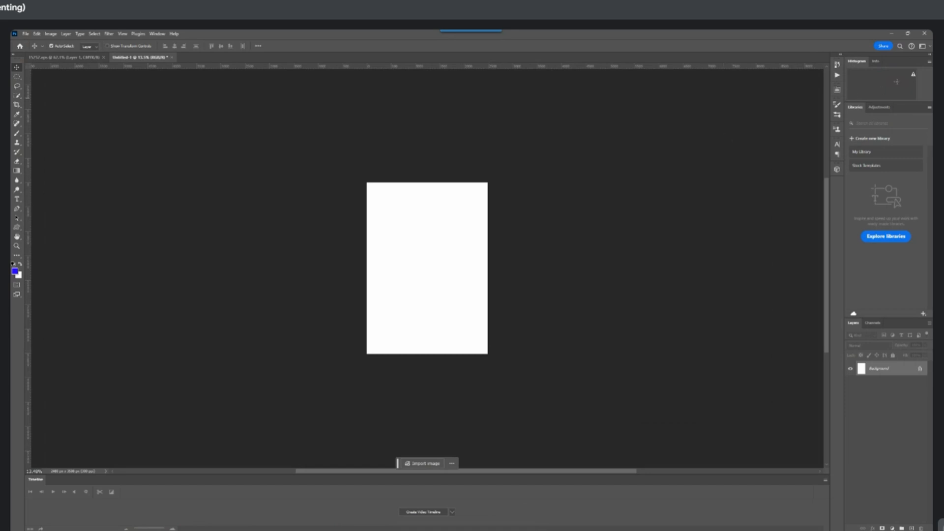
Switch to the Painting workspace and paint a blue zigzag in the upper-left area of the page with the Brush tool
left_click(923, 46)
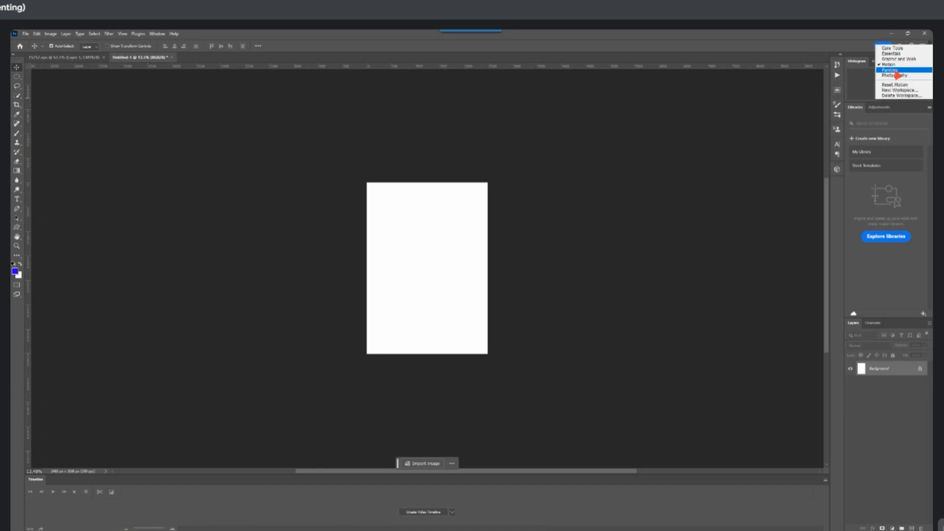
left_click(891, 70)
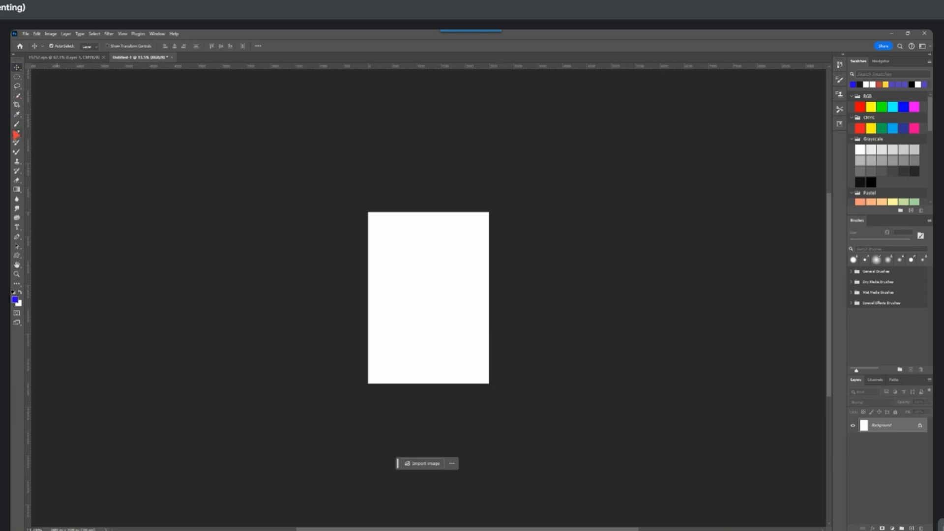
left_click(17, 123)
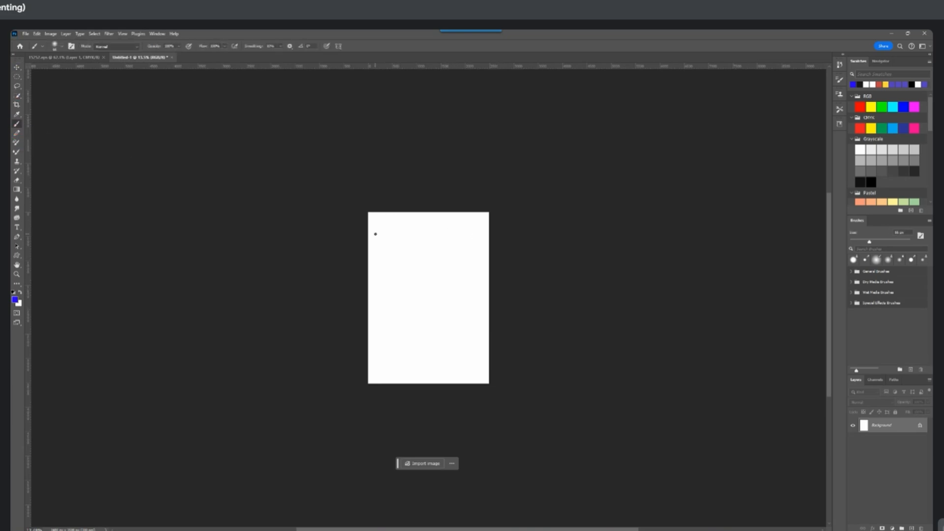
mouse_move(375, 234)
left_mouse_down()
mouse_move(388, 234)
mouse_move(422, 275)
mouse_move(417, 287)
left_mouse_up()
Select Kyle's Concept Brushes - All Purpose Blend from an enlarged view of the Special Effects Brushes and increase its tip size
right_click(441, 243)
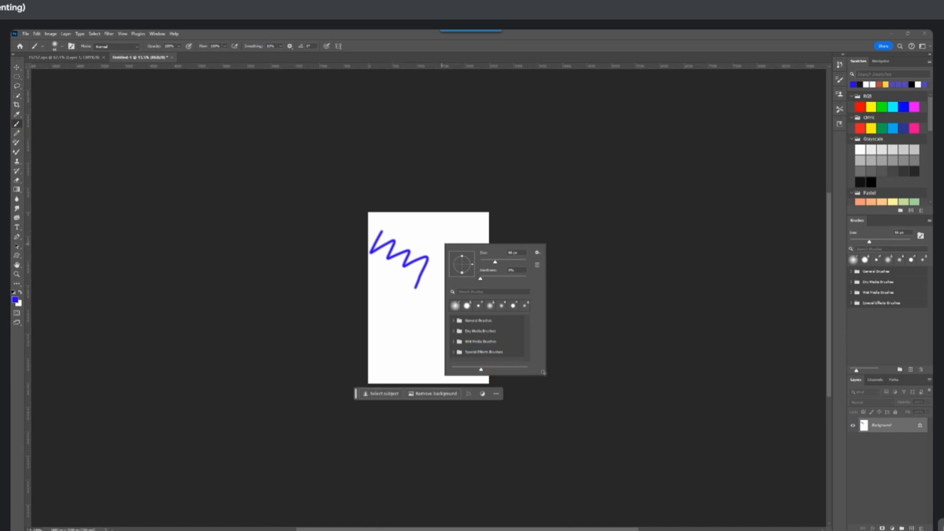
mouse_move(542, 372)
left_mouse_down()
mouse_move(596, 432)
mouse_move(641, 452)
left_mouse_up()
left_click(452, 351)
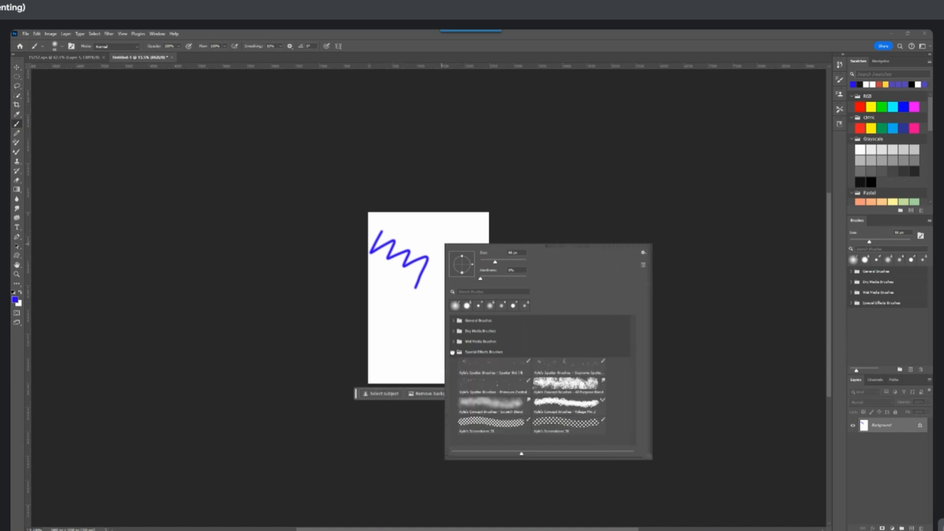
left_click(565, 383)
left_click(415, 337)
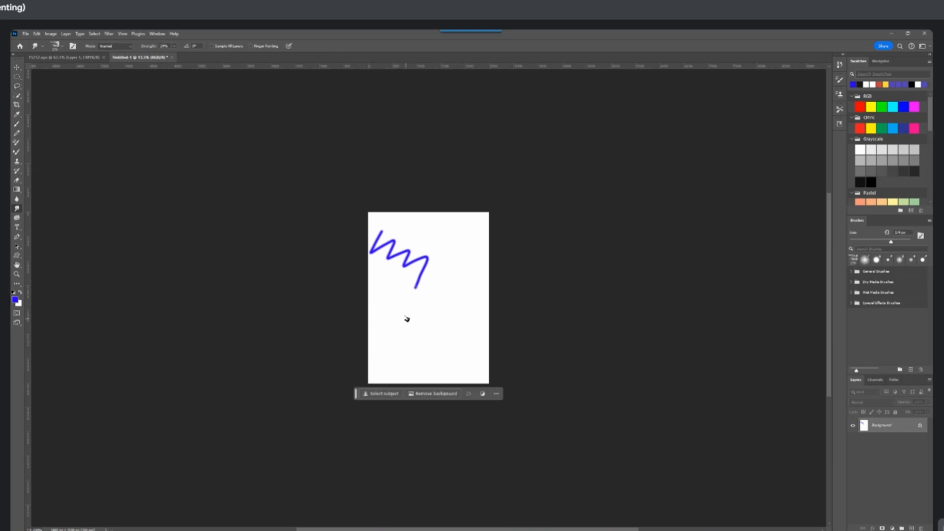
key("bracketright")
key("bracketright")
key("bracketright")
key("bracketright")
key("bracketright")
key("bracketright")
key("bracketright")
key("bracketright")
key("bracketright")
key("bracketright")
key("bracketright")
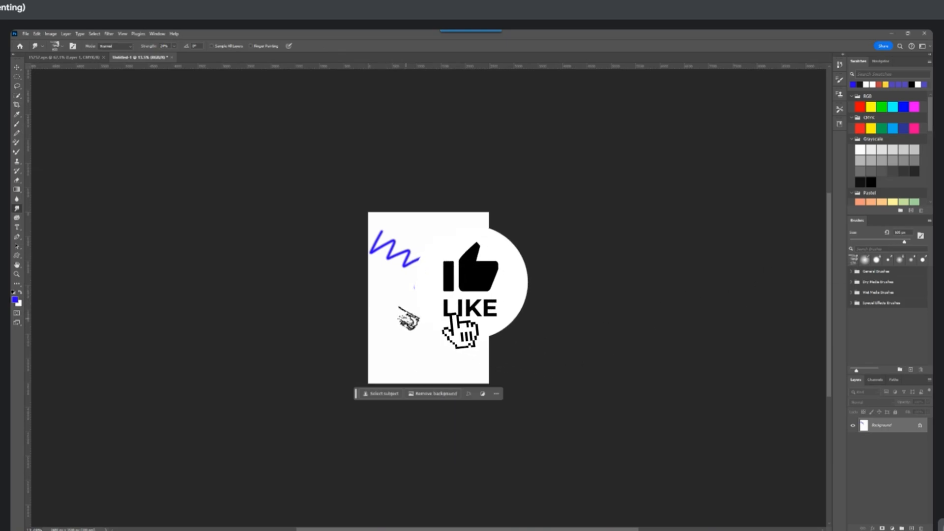
Return to the Brush tool, choose Kyle's Screentones 38 from the Special Effects Brushes and paint a thin winding stroke below the zigzag
left_click(18, 124)
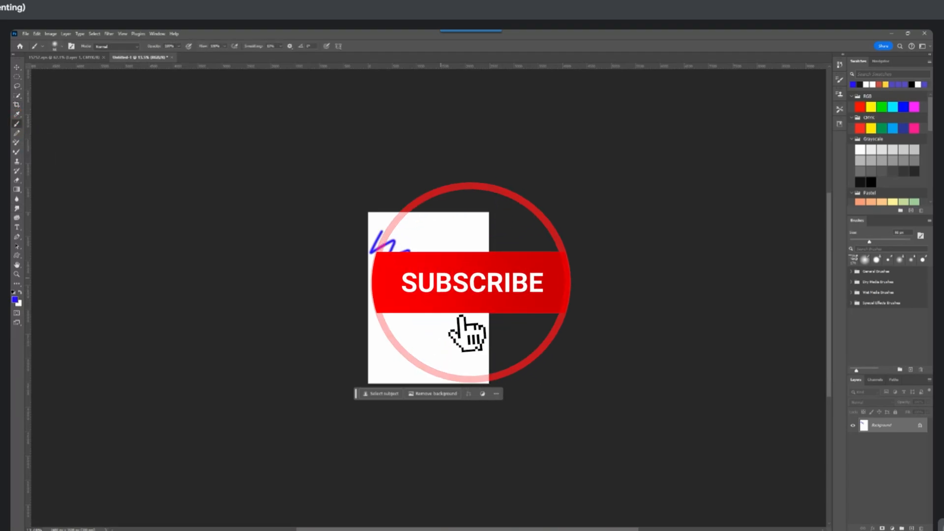
right_click(416, 309)
left_click(466, 470)
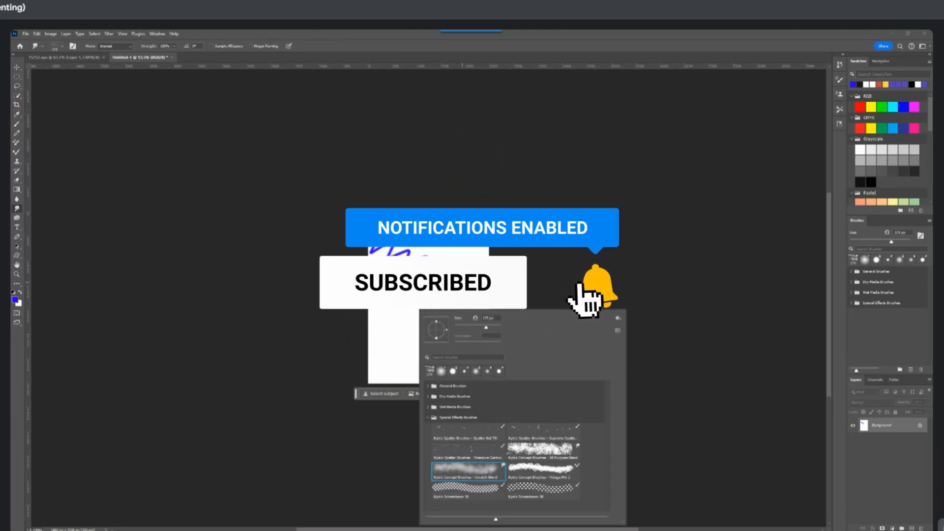
left_click(530, 453)
left_click(528, 490)
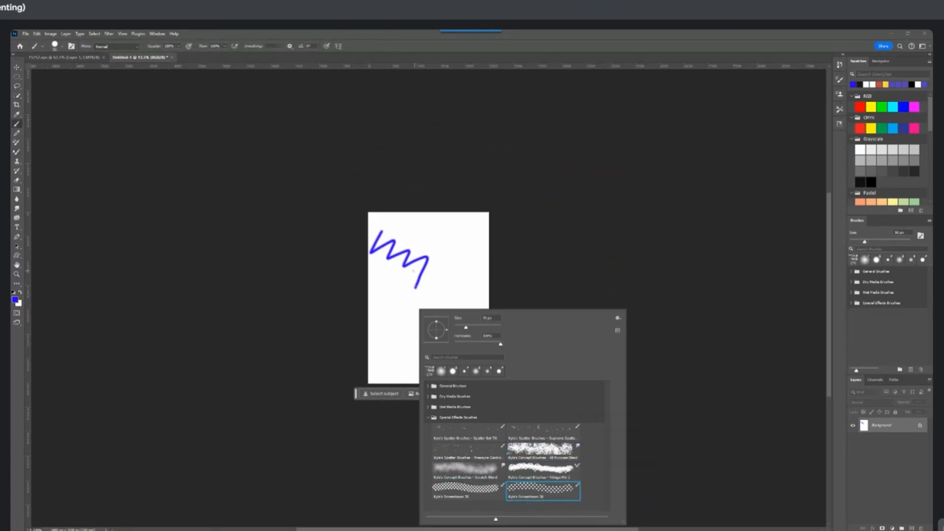
left_click_drag(393, 275, 426, 336)
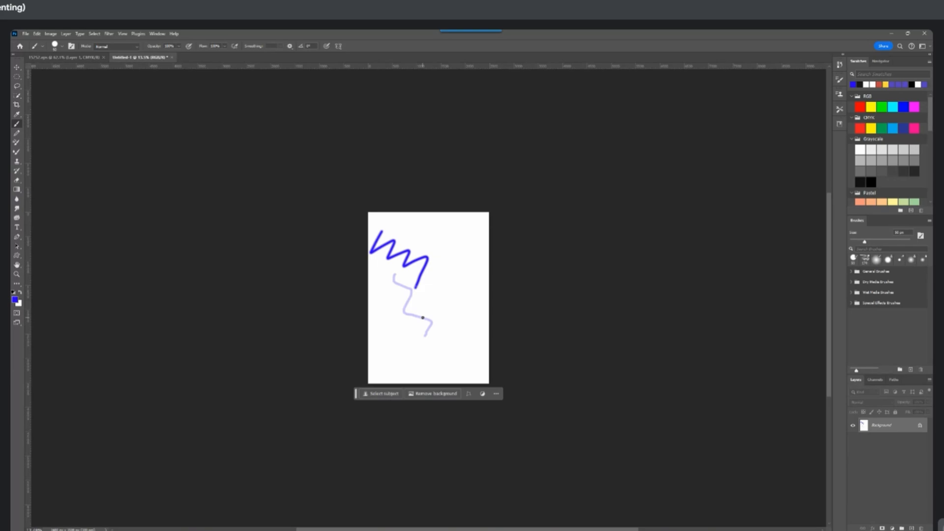
Enlarge the screentone brush to 500 px and paint broad strokes beside and below the zigzag, inspecting the dot pattern up close
key("bracketright")
key("bracketright")
key("bracketright")
key("bracketright")
key("bracketright")
key("bracketright")
left_click_drag(448, 237, 455, 324)
left_click_drag(396, 286, 427, 325)
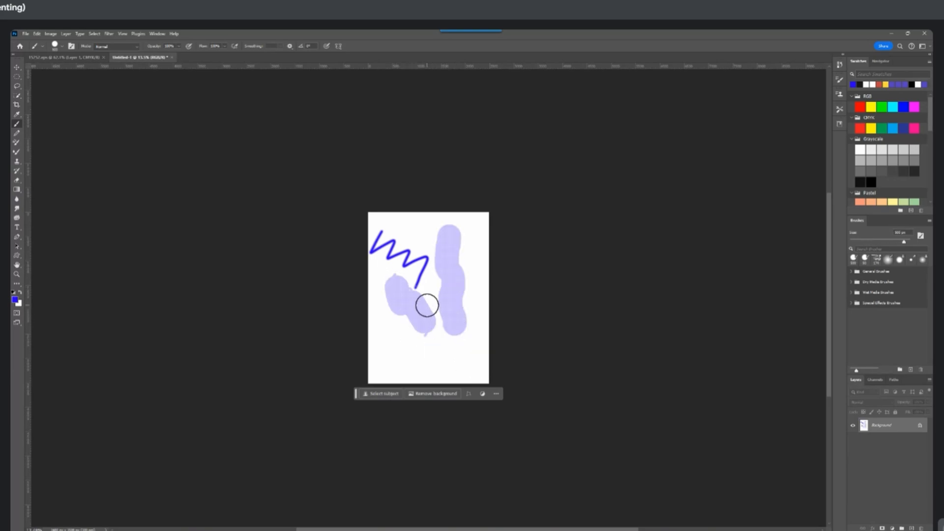
scroll(430, 302, "up", 4)
scroll(430, 302, "up", 2)
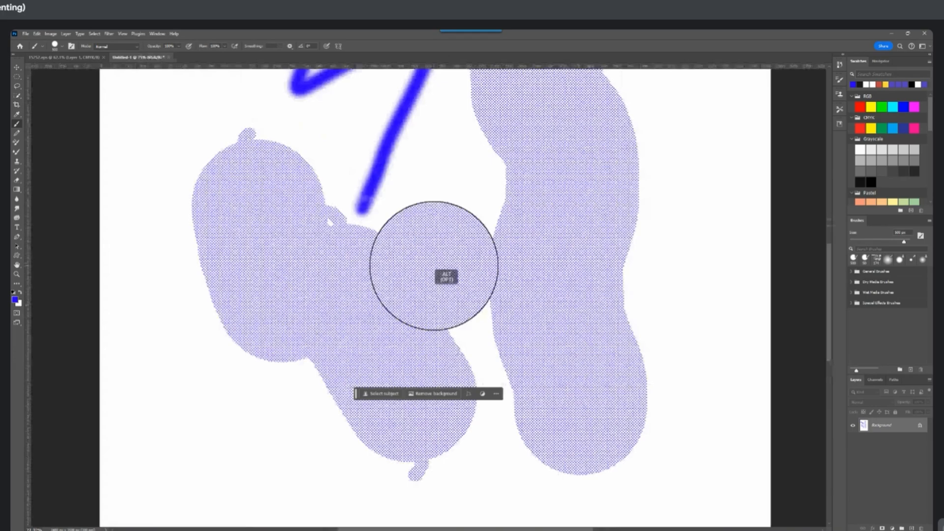
mouse_move(434, 265)
left_mouse_down()
mouse_move(500, 310)
mouse_move(490, 383)
mouse_move(327, 406)
mouse_move(169, 323)
mouse_move(182, 143)
left_mouse_up()
Undo all the brush strokes and delete the restored blue circle, leaving a blank Background layer
scroll(516, 291, "down", 3)
key("ctrl+z")
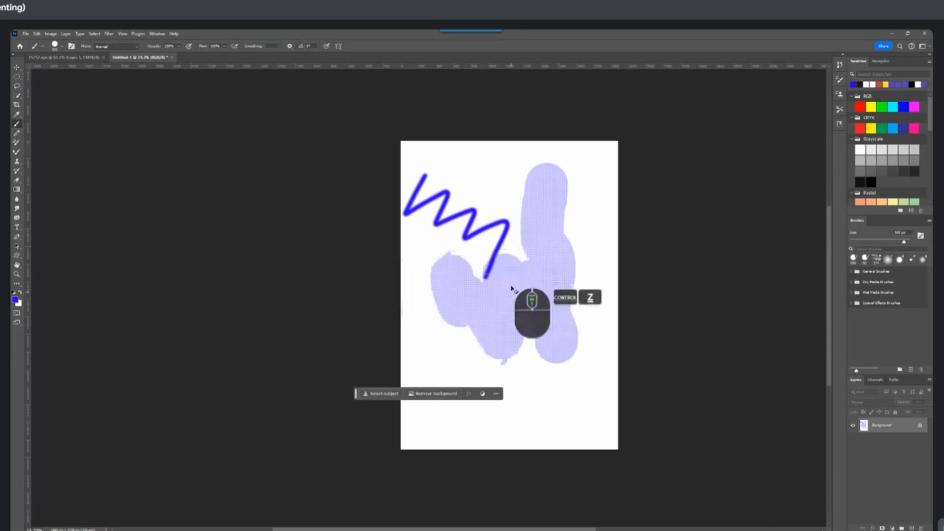
key("ctrl+z")
key("ctrl+z")
key("ctrl+z")
key("ctrl+z")
key("ctrl+z")
key("ctrl+z")
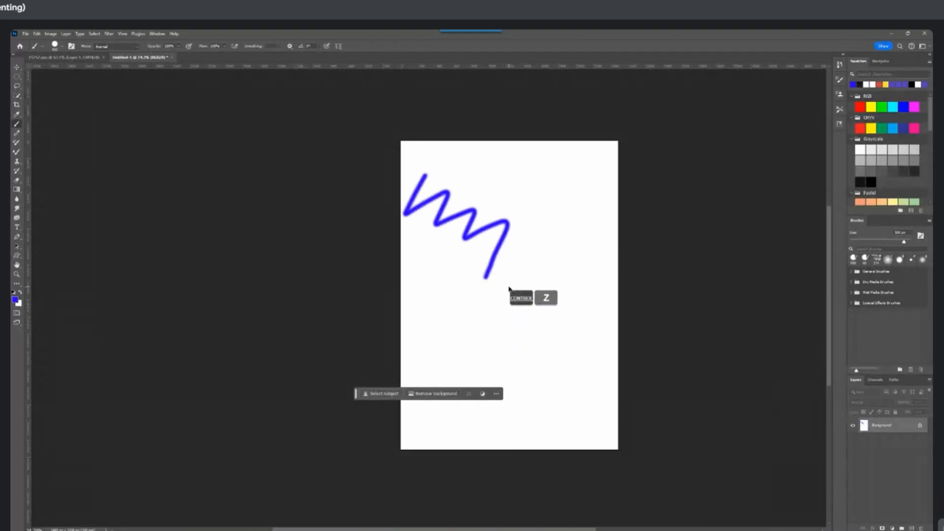
key("ctrl+z")
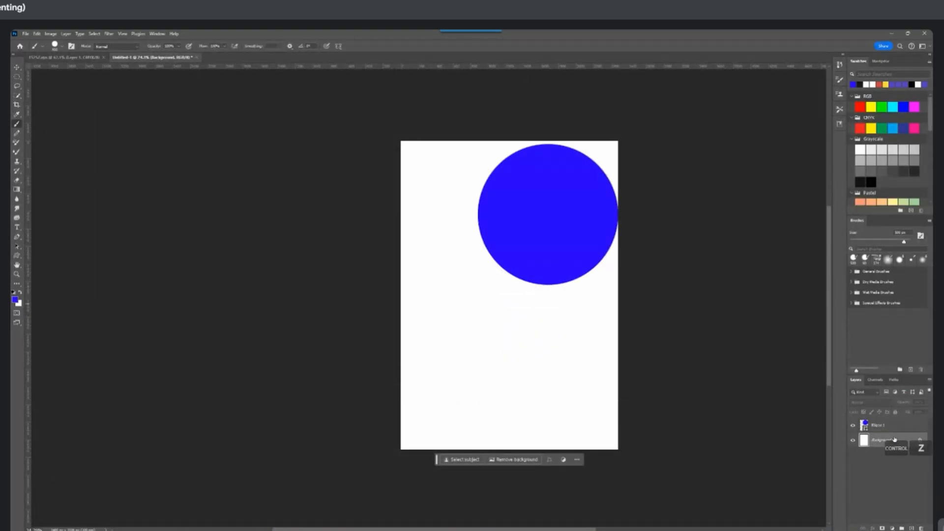
key("Delete")
Choose the Kyle's Inkbox - Classic Cartoonist brush from the Wet Media Brushes
right_click(492, 227)
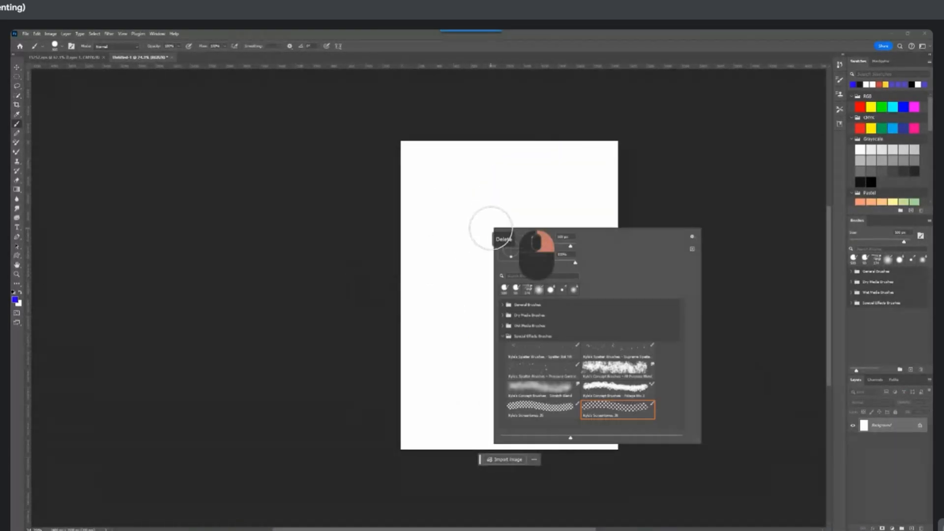
left_click(502, 326)
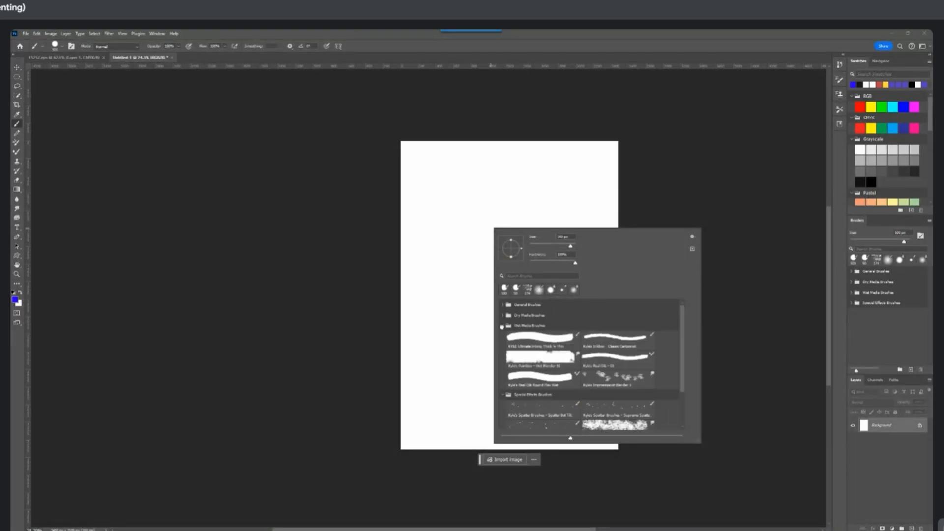
left_click(615, 339)
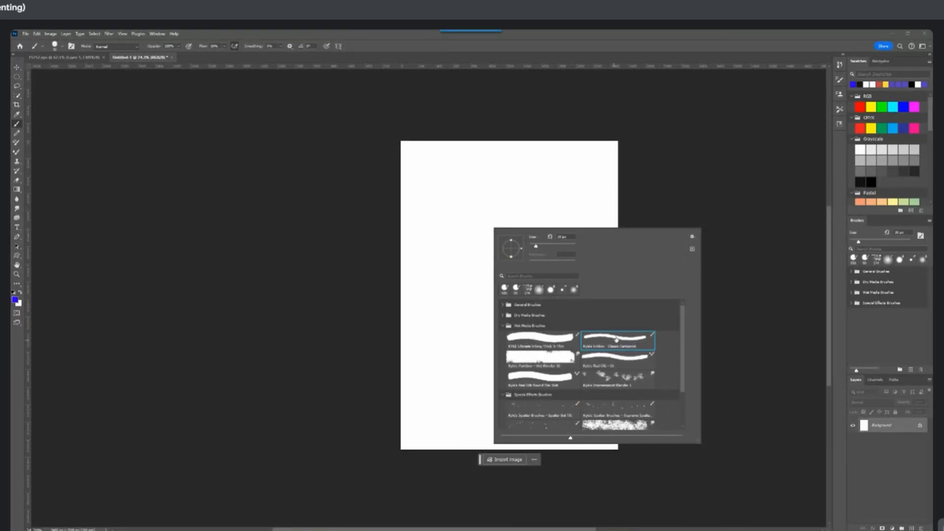
left_click(440, 226)
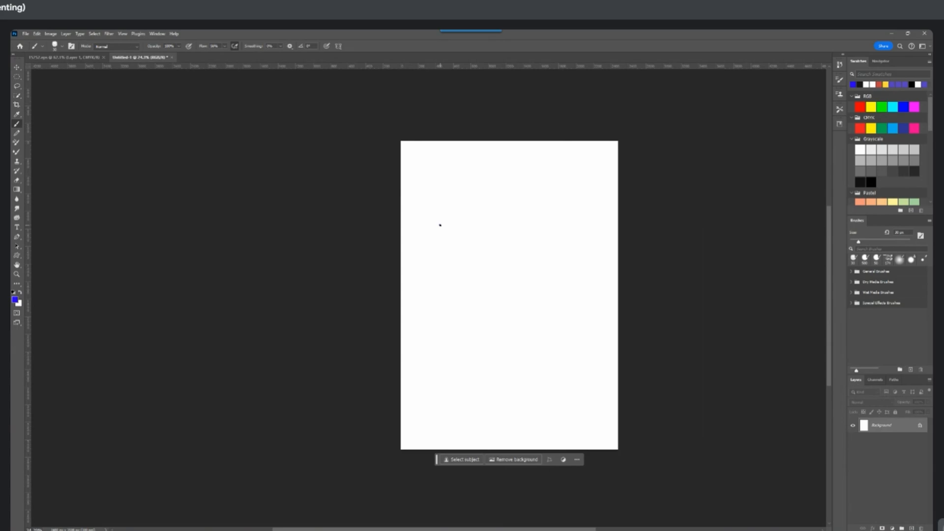
Enlarge the brush to 400 px and paint broad, connected blue patches across the upper half of the page
key("bracketright")
key("bracketright")
key("bracketright")
key("bracketright")
key("bracketright")
key("bracketright")
key("bracketright")
key("bracketright")
key("bracketright")
key("bracketright")
key("bracketright")
key("bracketright")
key("bracketright")
key("bracketright")
key("bracketright")
key("bracketright")
key("bracketright")
key("bracketright")
key("bracketright")
key("bracketleft")
key("bracketleft")
key("bracketleft")
key("bracketleft")
key("bracketleft")
mouse_move(446, 218)
left_mouse_down()
mouse_move(437, 239)
mouse_move(462, 223)
mouse_move(455, 272)
mouse_move(496, 243)
mouse_move(501, 298)
mouse_move(503, 220)
mouse_move(507, 239)
mouse_move(537, 245)
mouse_move(523, 302)
left_mouse_up()
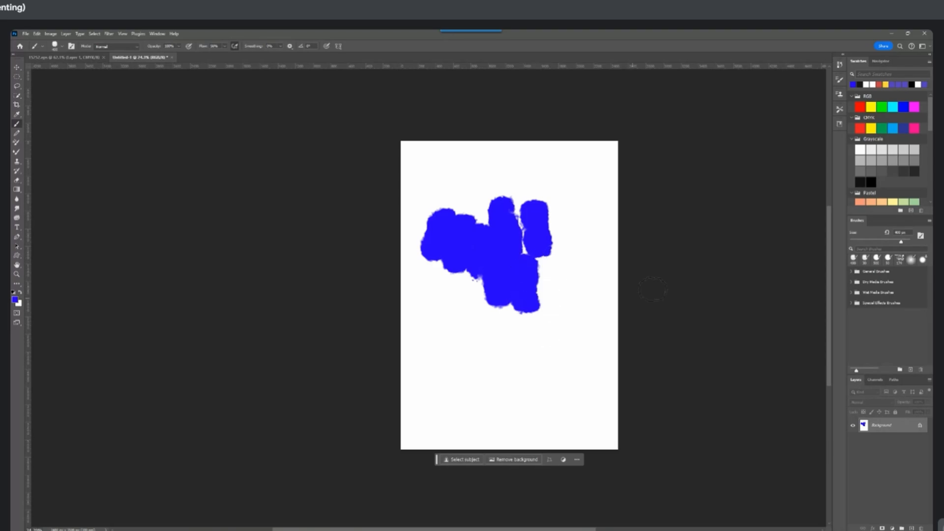
Paint a light orange stroke and a light yellow-green stroke along the right side of the blue patches, using Pastel swatches
left_click(881, 202)
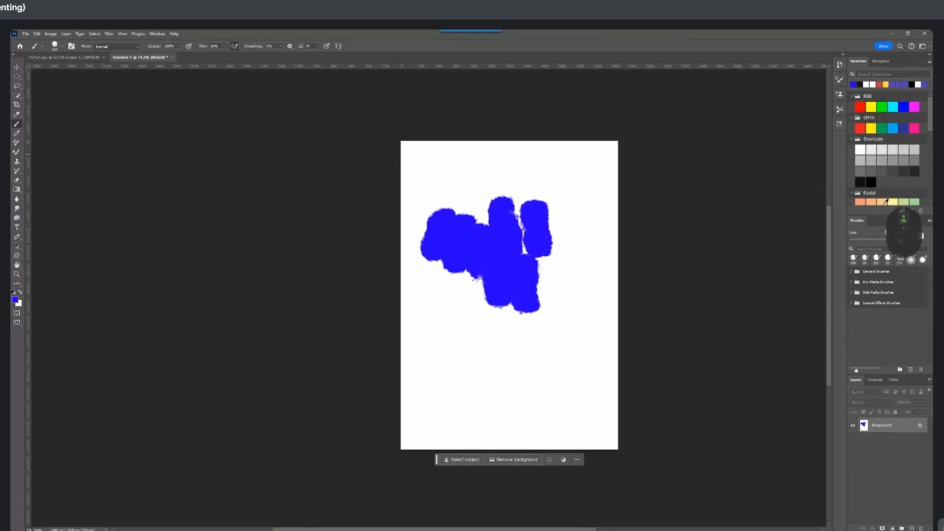
mouse_move(531, 273)
left_mouse_down()
mouse_move(559, 243)
mouse_move(556, 175)
left_mouse_up()
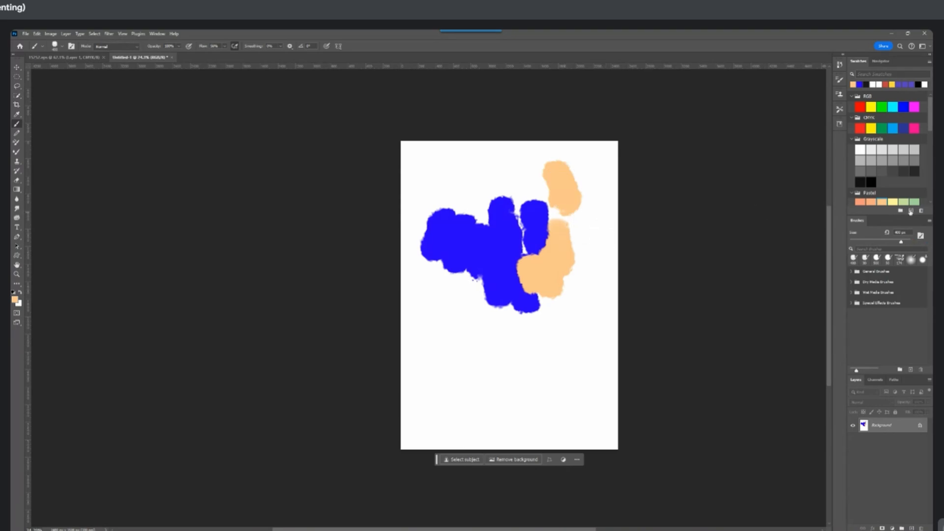
left_click(903, 201)
mouse_move(559, 297)
left_mouse_down()
mouse_move(540, 327)
mouse_move(579, 273)
mouse_move(582, 249)
mouse_move(564, 204)
mouse_move(538, 181)
mouse_move(531, 199)
left_mouse_up()
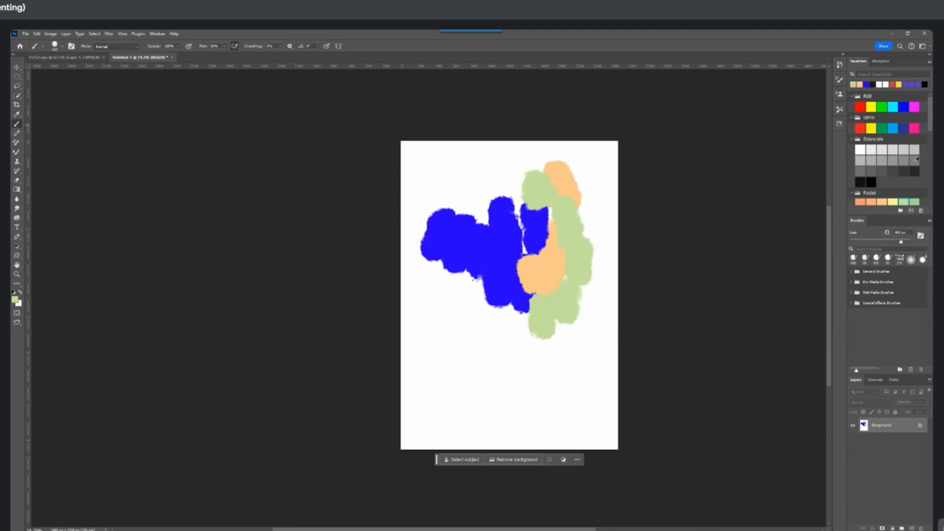
Paint muted green strokes over the lower blue patches and coral strokes over the upper ones, using Pastel swatches
left_click(914, 202)
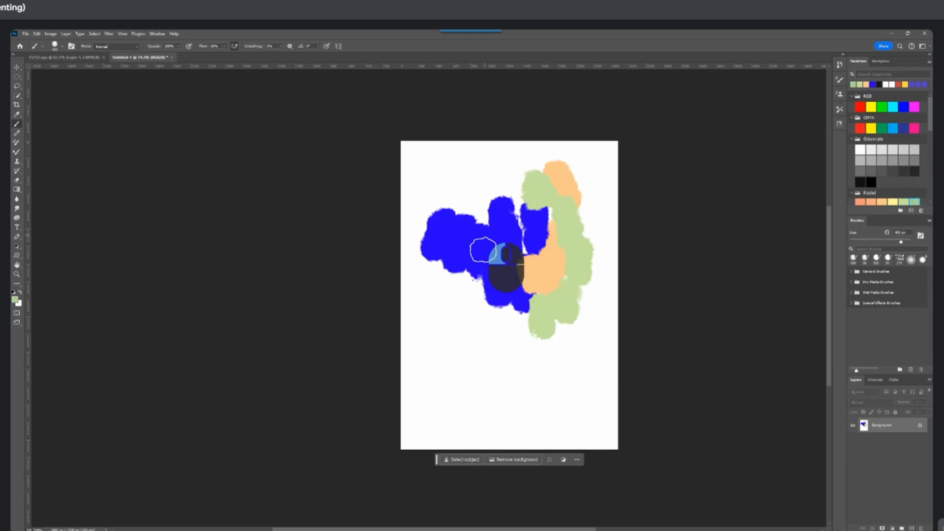
mouse_move(484, 236)
left_mouse_down()
mouse_move(512, 266)
mouse_move(521, 319)
left_mouse_up()
left_click(864, 202)
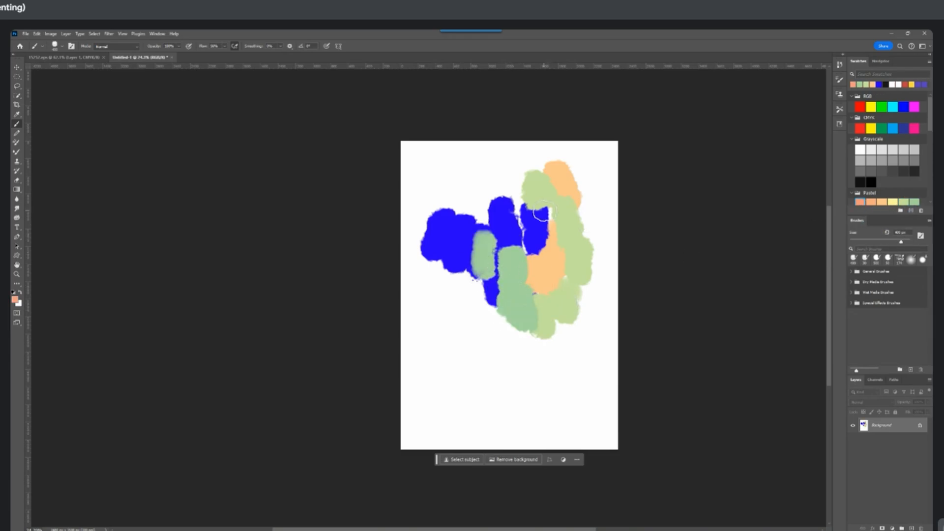
mouse_move(491, 239)
left_mouse_down()
mouse_move(493, 196)
mouse_move(514, 190)
mouse_move(557, 241)
left_mouse_up()
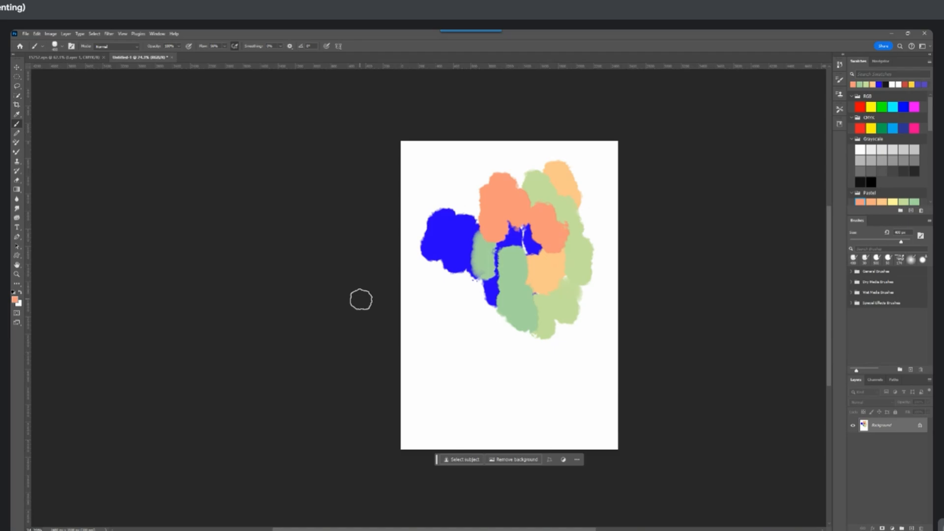
Choose the Kyle's Real Oils - 01 brush and smear blended coral strokes over the blue patch, the centre and the outer green edges
right_click(391, 310)
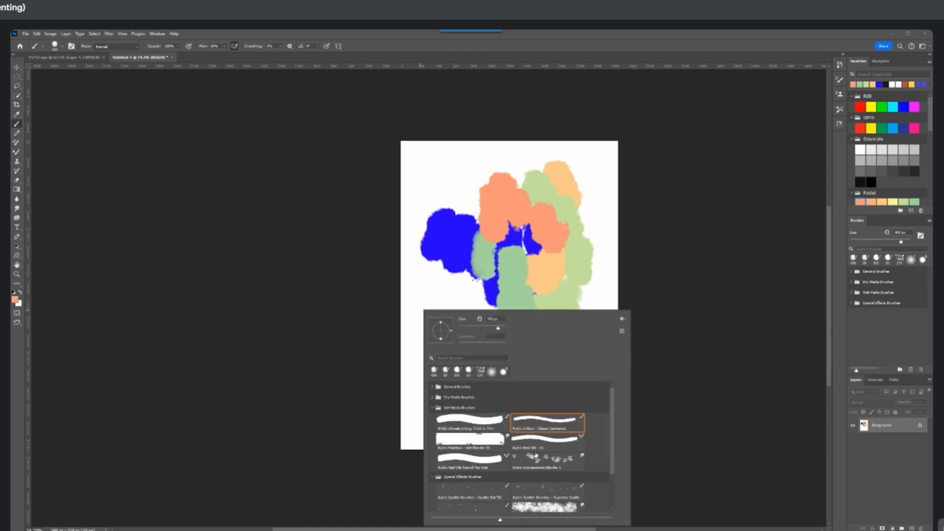
left_click(536, 446)
mouse_move(432, 273)
left_mouse_down()
mouse_move(434, 294)
mouse_move(507, 294)
mouse_move(433, 277)
mouse_move(436, 261)
mouse_move(441, 285)
mouse_move(457, 257)
mouse_move(460, 273)
mouse_move(470, 283)
mouse_move(478, 277)
mouse_move(478, 293)
mouse_move(484, 284)
mouse_move(498, 291)
mouse_move(525, 329)
mouse_move(515, 291)
mouse_move(530, 277)
mouse_move(522, 309)
mouse_move(512, 308)
mouse_move(567, 278)
mouse_move(569, 304)
left_mouse_up()
right_click(435, 273)
scroll(526, 276, "up", 1)
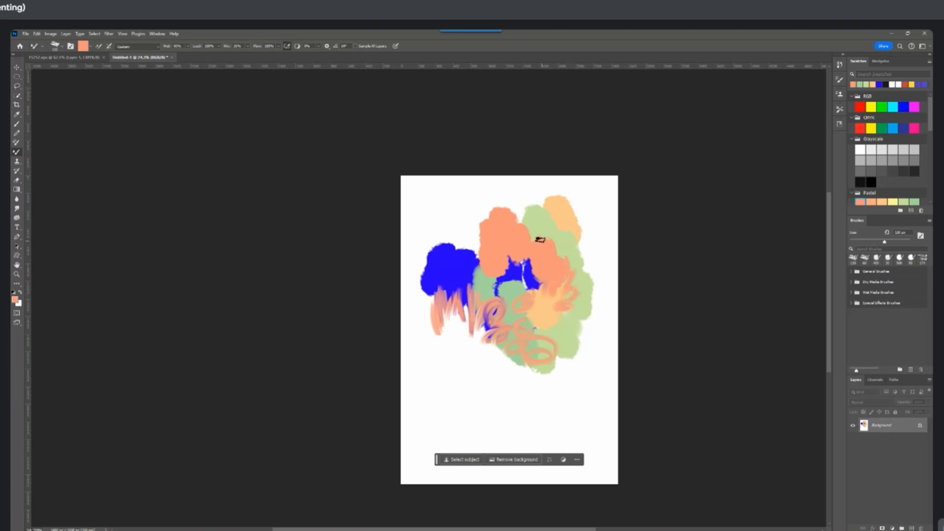
mouse_move(533, 245)
left_mouse_down()
mouse_move(521, 220)
mouse_move(557, 231)
mouse_move(551, 211)
mouse_move(559, 237)
mouse_move(565, 220)
mouse_move(596, 302)
mouse_move(573, 364)
mouse_move(557, 360)
mouse_move(547, 374)
mouse_move(526, 373)
mouse_move(510, 364)
left_mouse_up()
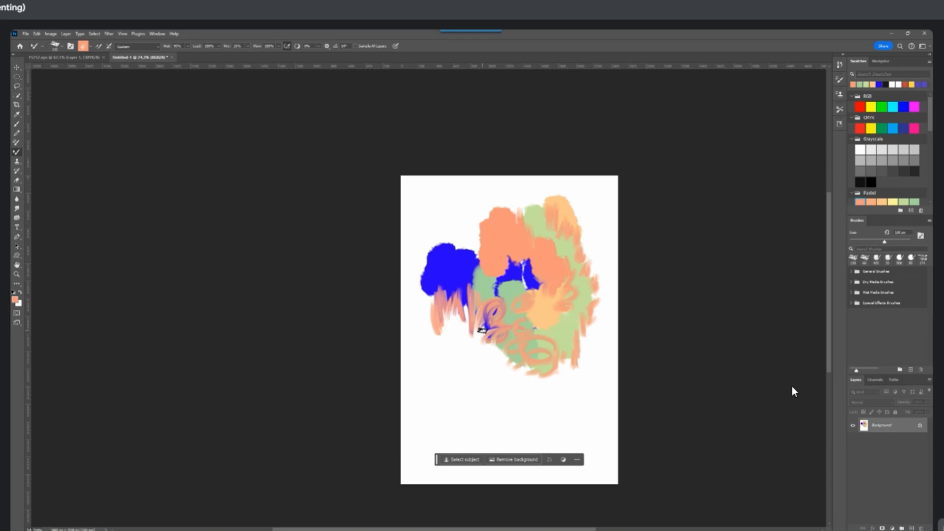
mouse_move(429, 290)
left_mouse_down()
mouse_move(433, 314)
mouse_move(422, 285)
mouse_move(442, 261)
mouse_move(450, 294)
mouse_move(461, 260)
mouse_move(485, 288)
left_mouse_up()
Choose Kyle's Ultimate Pastel Palooza from the Dry Media Brushes and paint thin coral vertical strokes below the blue patch
right_click(449, 197)
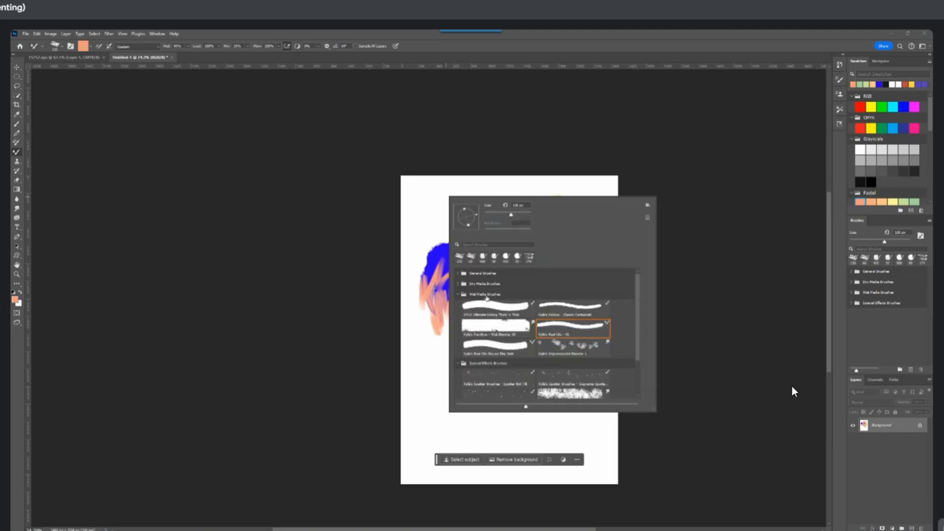
left_click(457, 294)
left_click(457, 305)
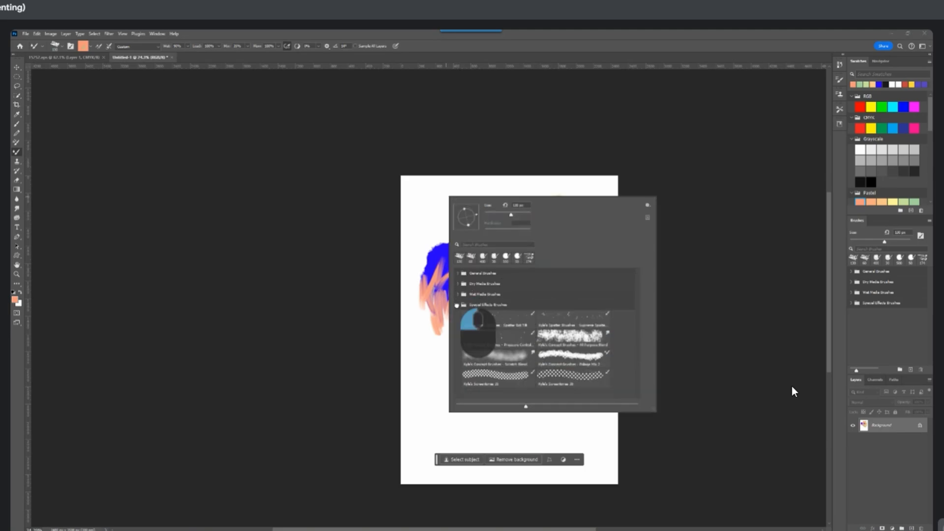
left_click(457, 283)
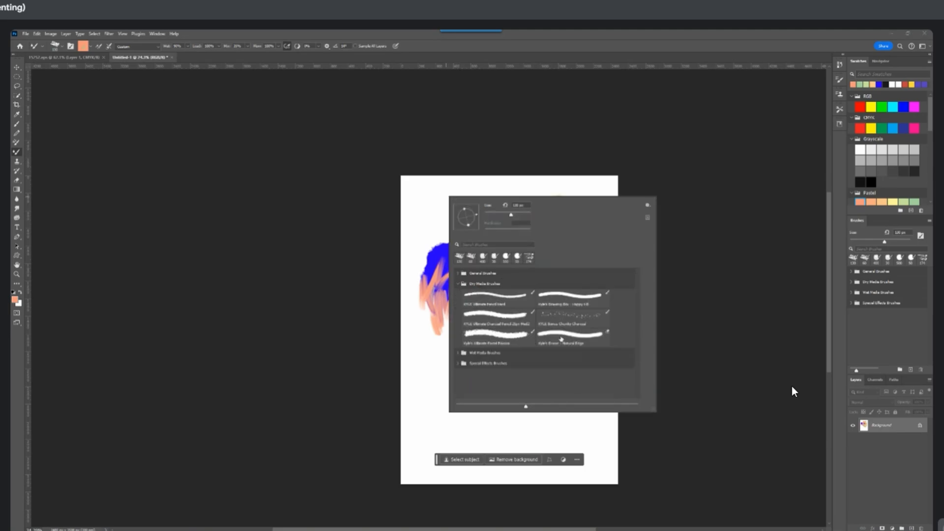
left_click(507, 336)
mouse_move(436, 308)
left_mouse_down()
mouse_move(420, 331)
mouse_move(441, 338)
mouse_move(448, 373)
left_mouse_up()
right_click(457, 348)
left_click(416, 205)
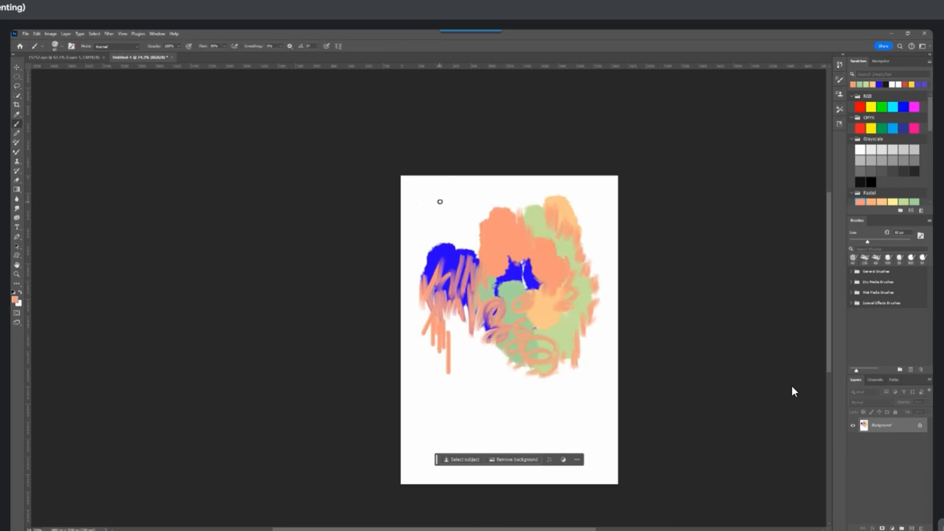
Enlarge the brush and add thicker coral strokes, followed by yellow, light green and muted green scribbles below the painting, using Pastel swatches
right_click(440, 201)
left_click_drag(492, 220, 500, 220)
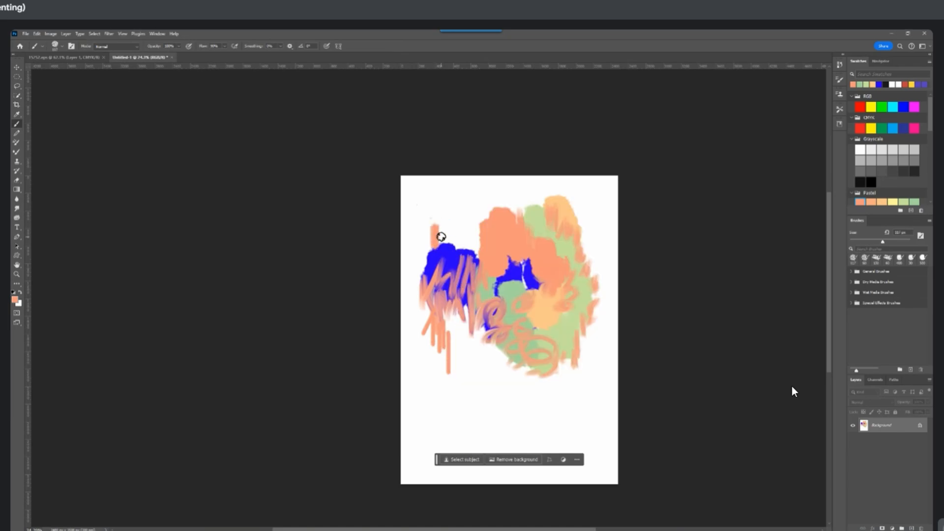
mouse_move(441, 237)
left_mouse_down()
mouse_move(461, 239)
mouse_move(467, 259)
mouse_move(456, 321)
mouse_move(476, 358)
mouse_move(507, 365)
mouse_move(465, 356)
mouse_move(510, 381)
mouse_move(493, 363)
mouse_move(491, 383)
mouse_move(509, 384)
mouse_move(512, 399)
mouse_move(547, 380)
mouse_move(481, 378)
mouse_move(515, 382)
mouse_move(525, 393)
mouse_move(518, 404)
mouse_move(547, 406)
left_mouse_up()
left_click(893, 201)
left_click(903, 202)
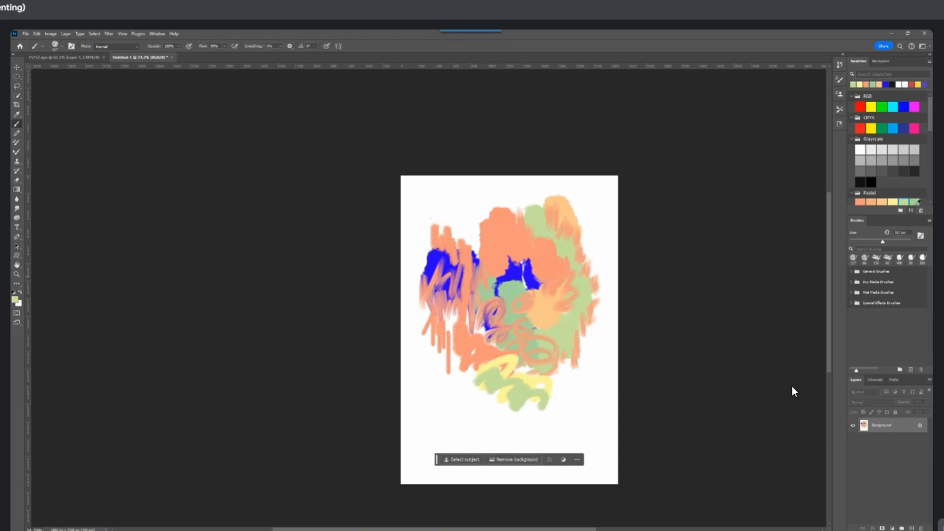
left_click(913, 202)
mouse_move(471, 394)
left_mouse_down()
mouse_move(515, 390)
mouse_move(545, 407)
left_mouse_up()
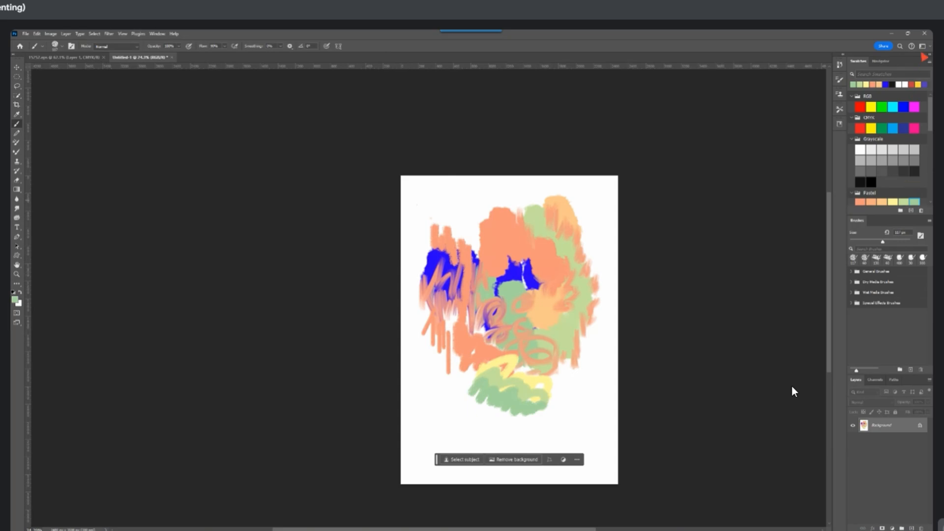
Switch to the Photography workspace and bring the Diwali offers document to the front
left_click(922, 46)
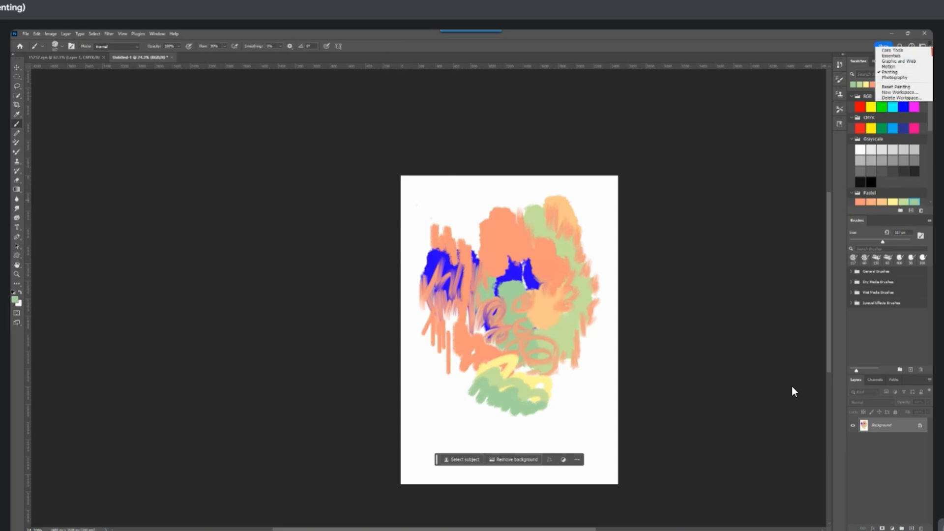
left_click(892, 77)
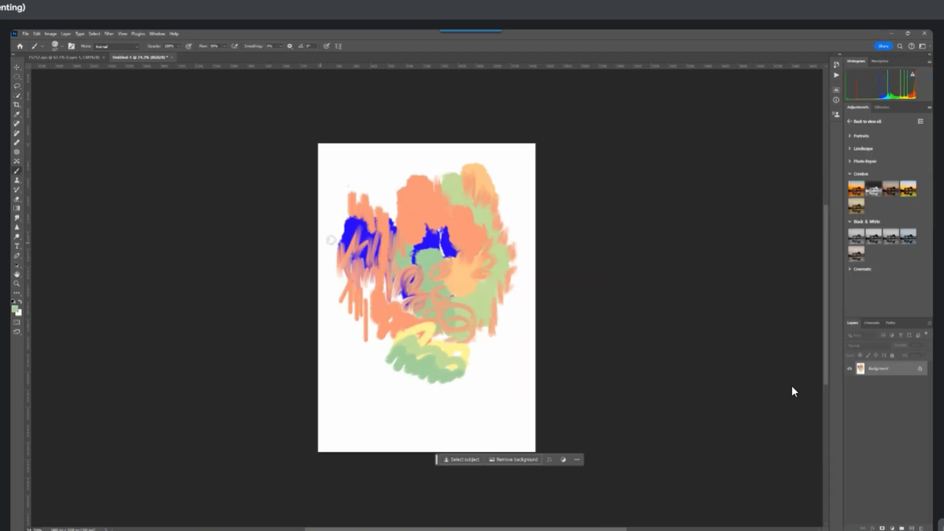
left_click(73, 58)
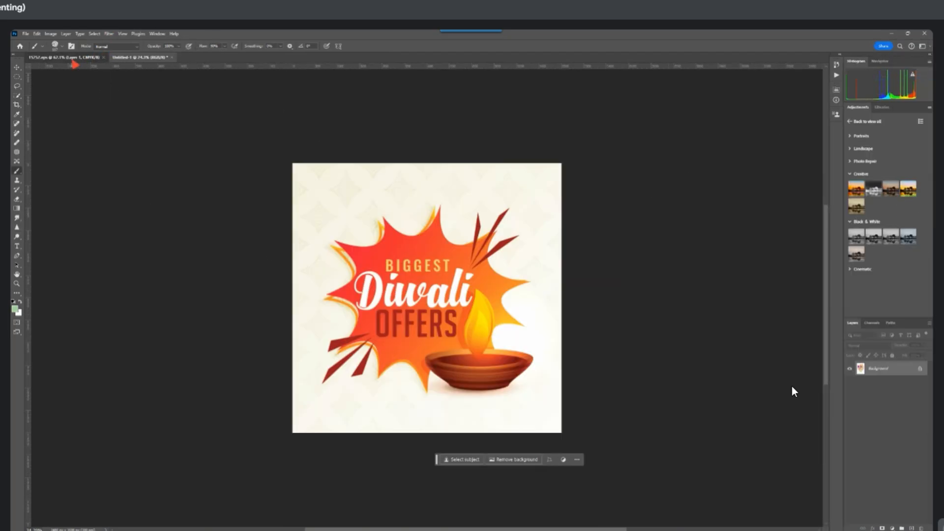
Open the image Background.jpg from the Desktop folder
left_click(25, 34)
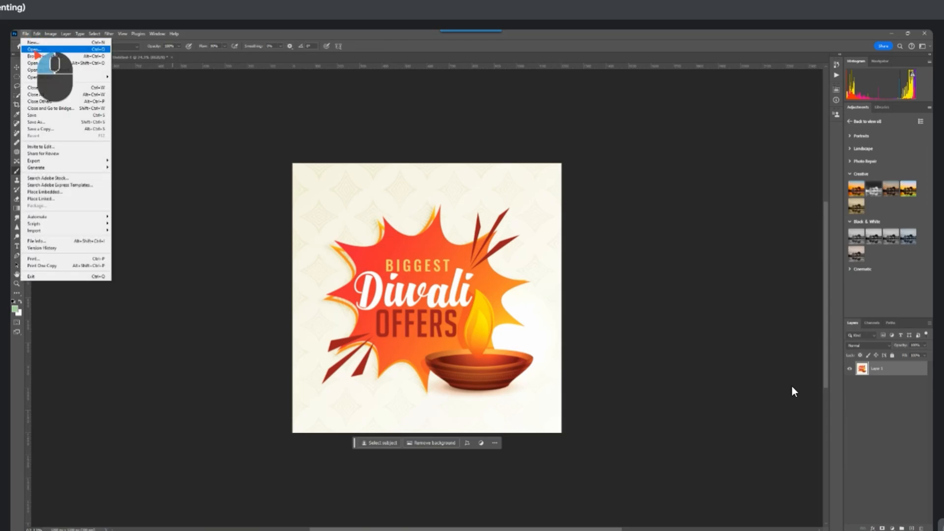
left_click(35, 50)
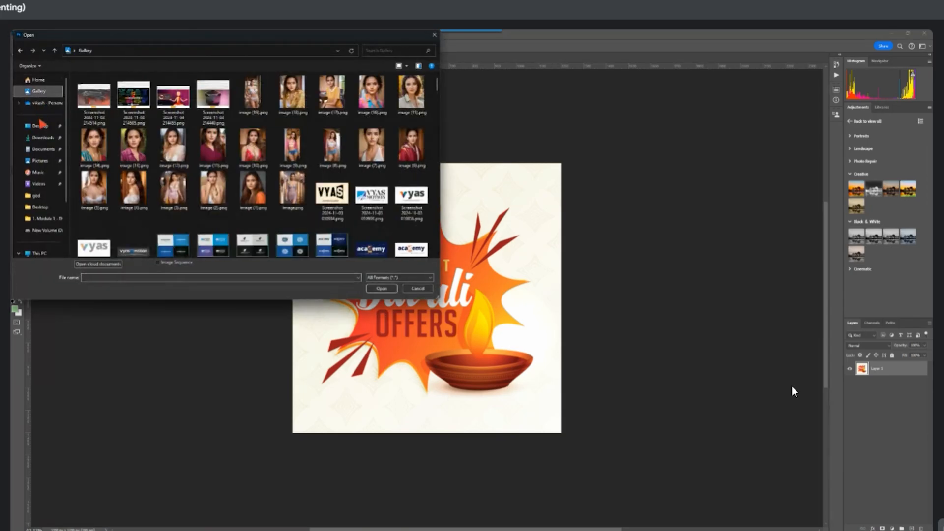
left_click(41, 124)
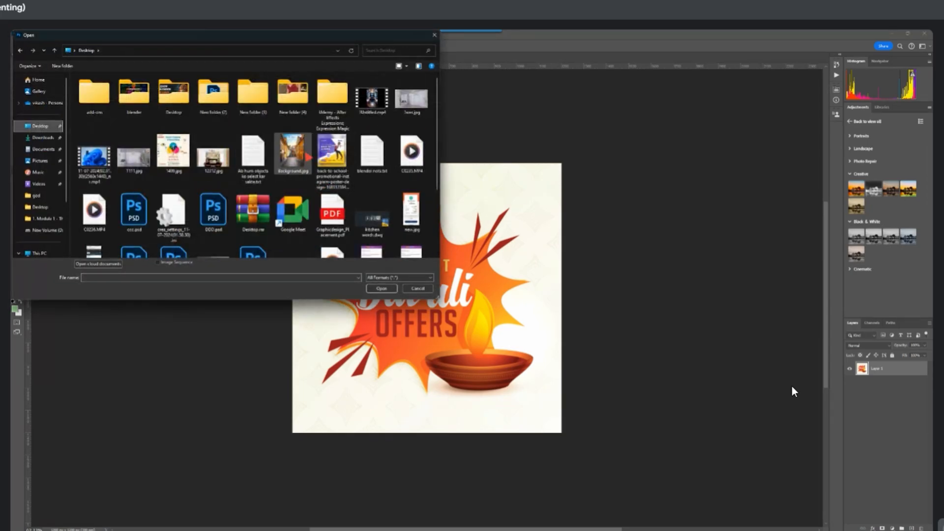
double_click(293, 153)
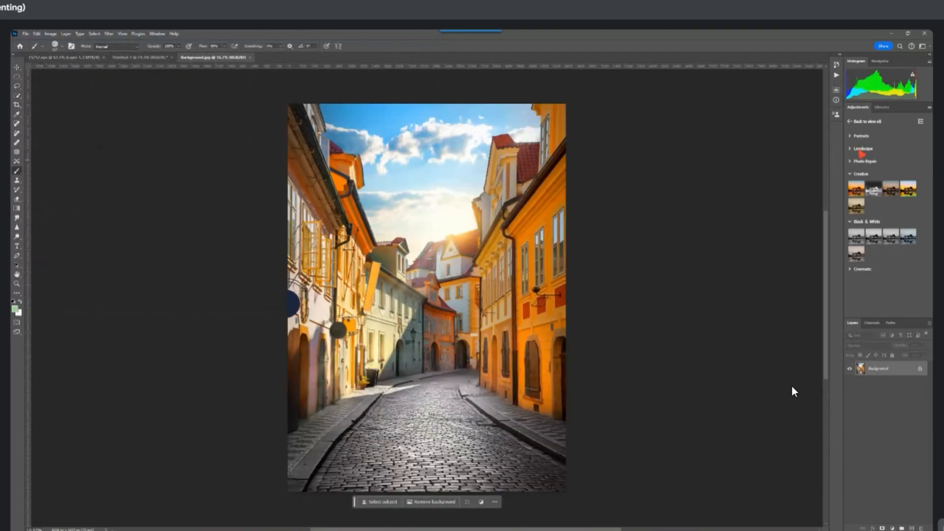
Expand the Landscape adjustment presets and apply the first four, beginning with Color Pop and Pop, on top of each other
left_click(850, 137)
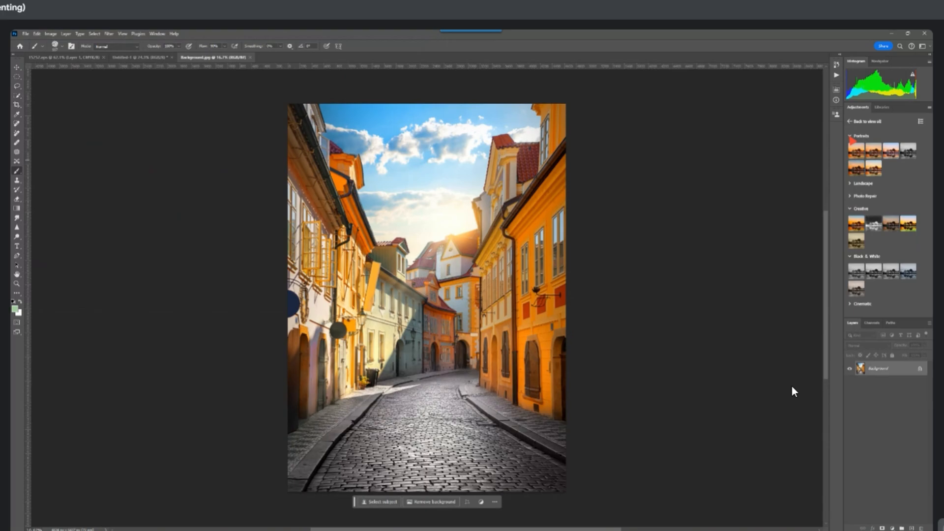
left_click(849, 136)
left_click(850, 149)
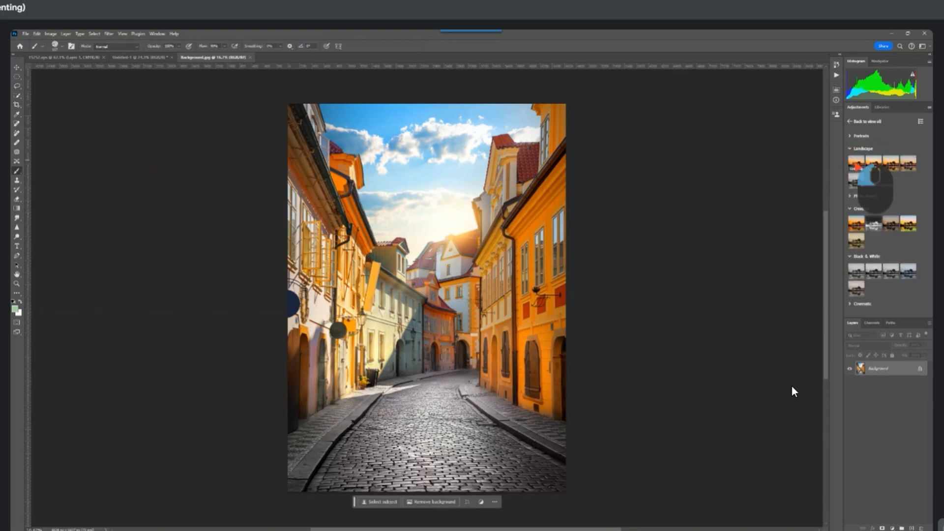
left_click(856, 166)
left_click(877, 166)
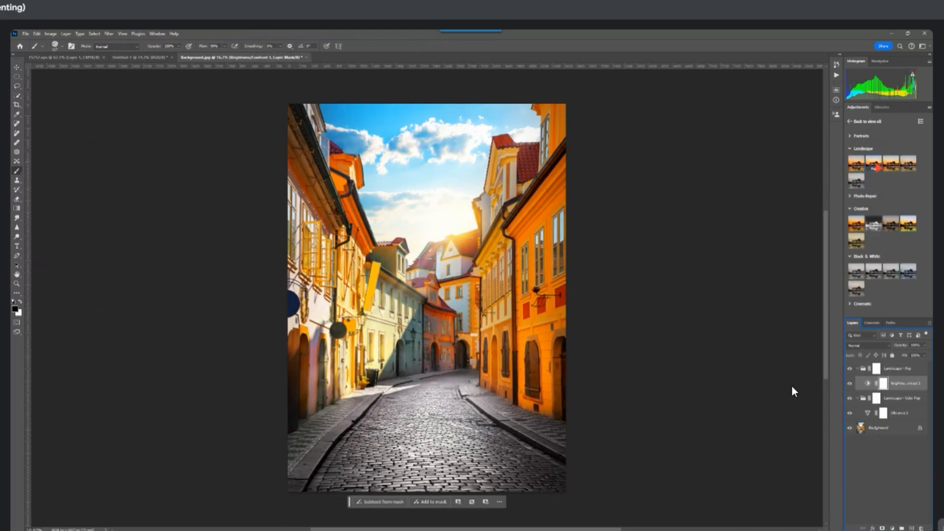
left_click(891, 165)
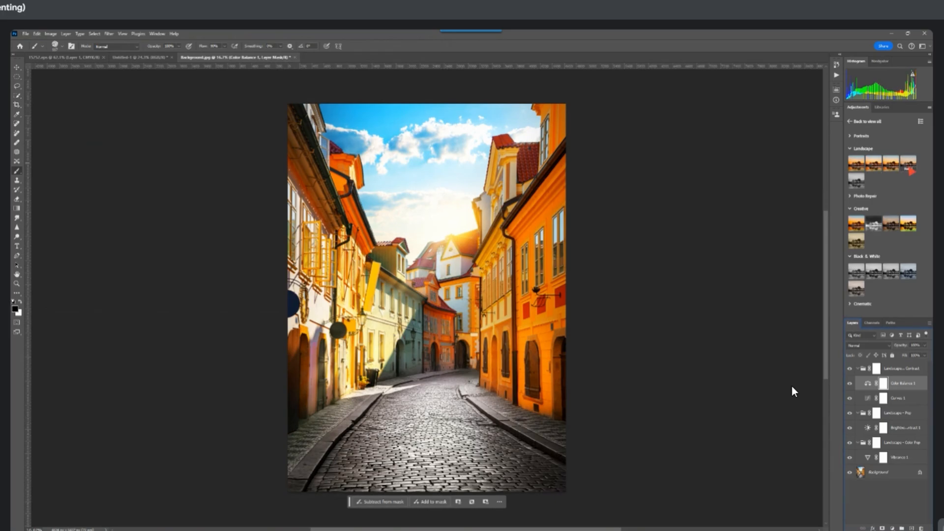
left_click(910, 167)
scroll(472, 249, "up", 3)
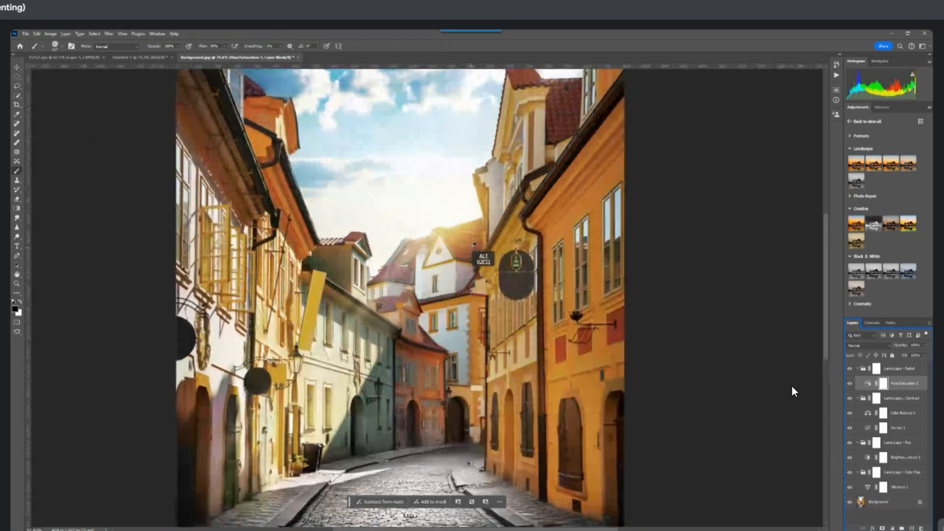
Undo the stacked Landscape presets on the street photo
key("ctrl+z")
key("ctrl+z")
key("ctrl+z")
key("ctrl+z")
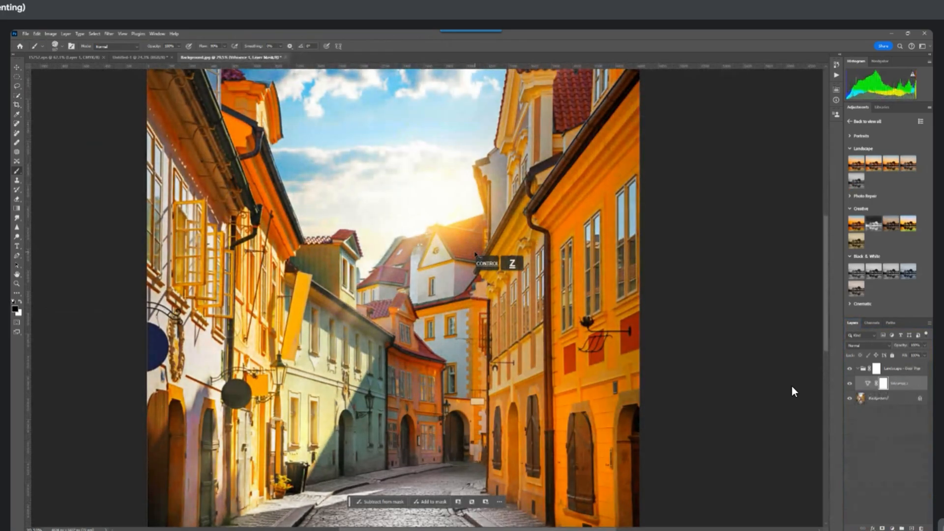
Try the Creative presets Cross Process and Color Pop one at a time on the street photo, undoing each
left_click(889, 225)
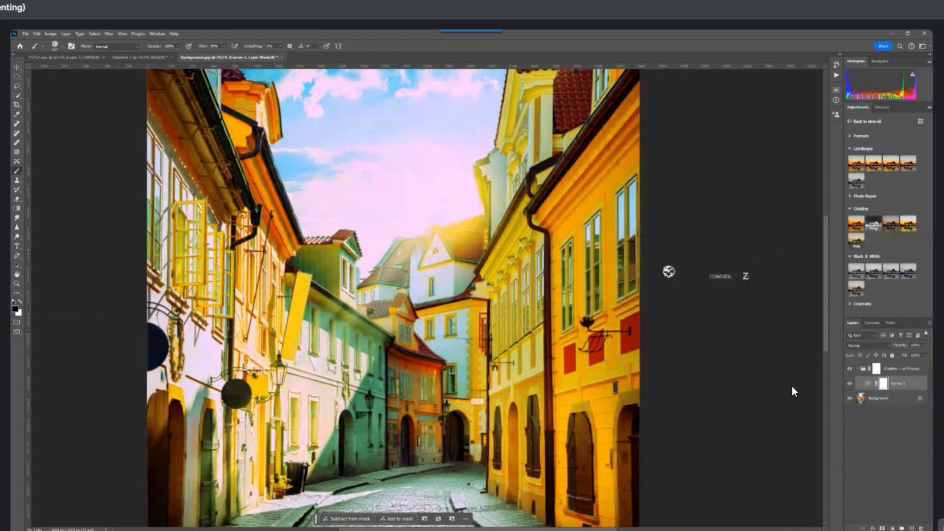
key("ctrl+z")
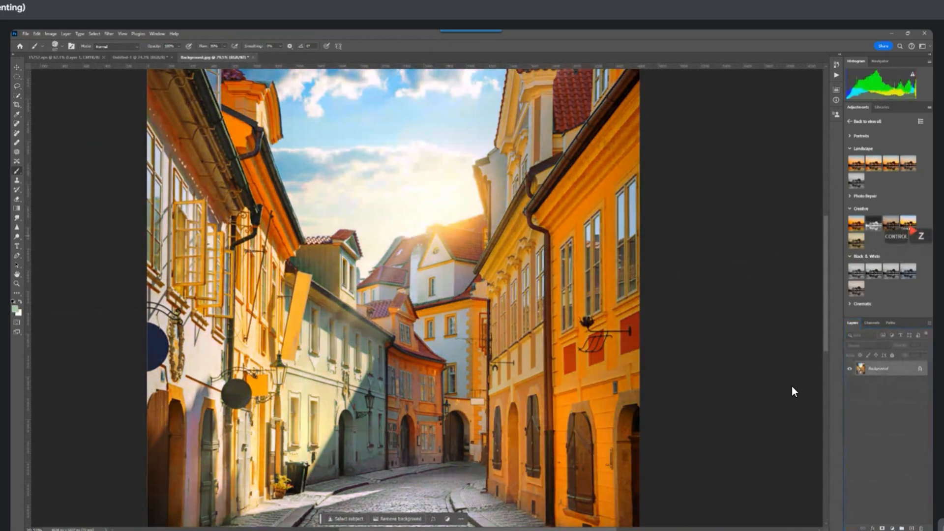
key("ctrl+shift+z")
scroll(792, 392, "up", 2)
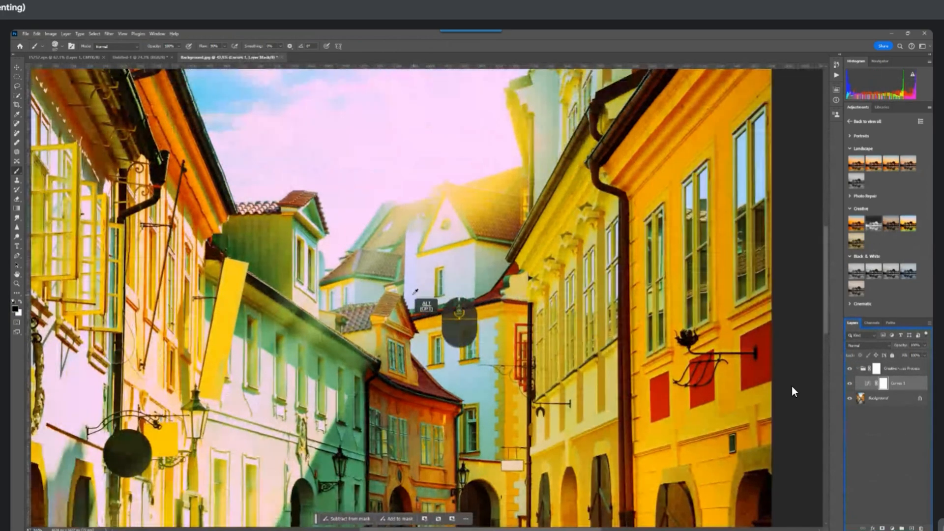
key("ctrl+z")
left_click(856, 224)
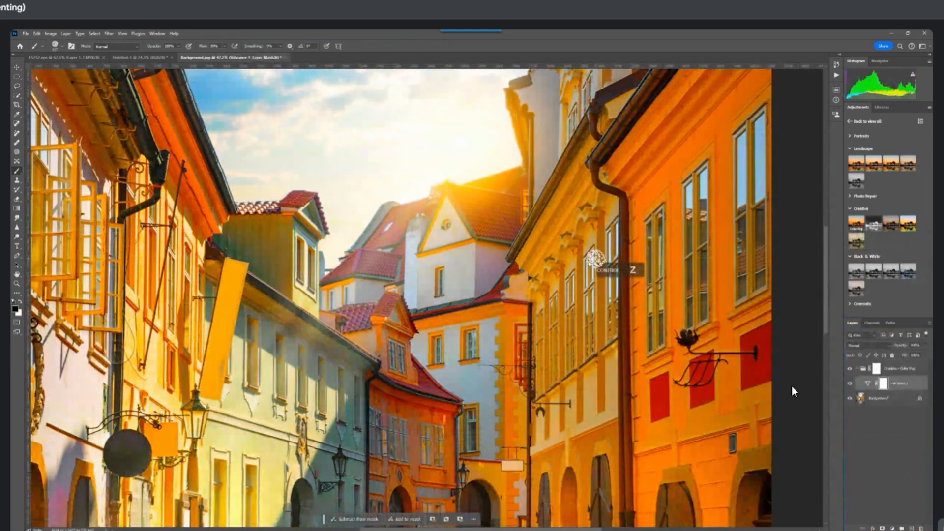
key("ctrl+z")
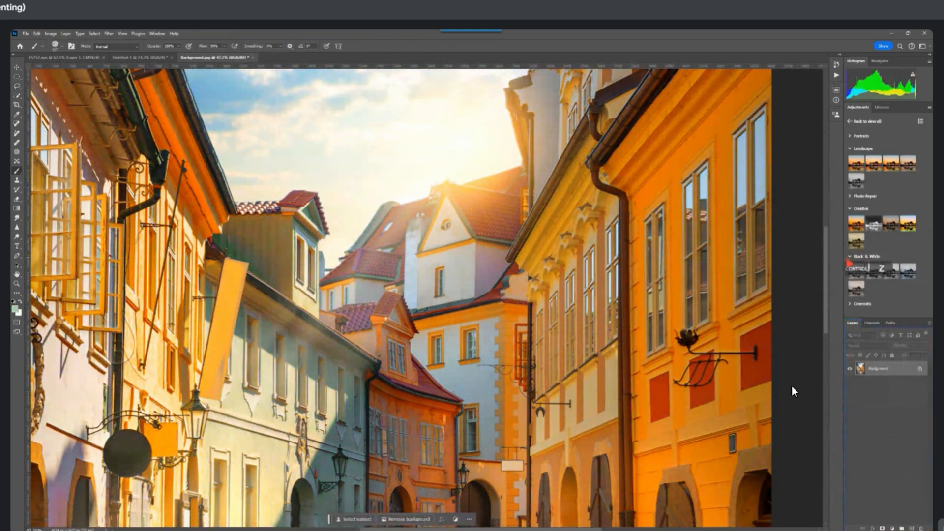
Try the Black & White presets Matte and Warm one at a time on the whole photo, undoing each
left_click(871, 274)
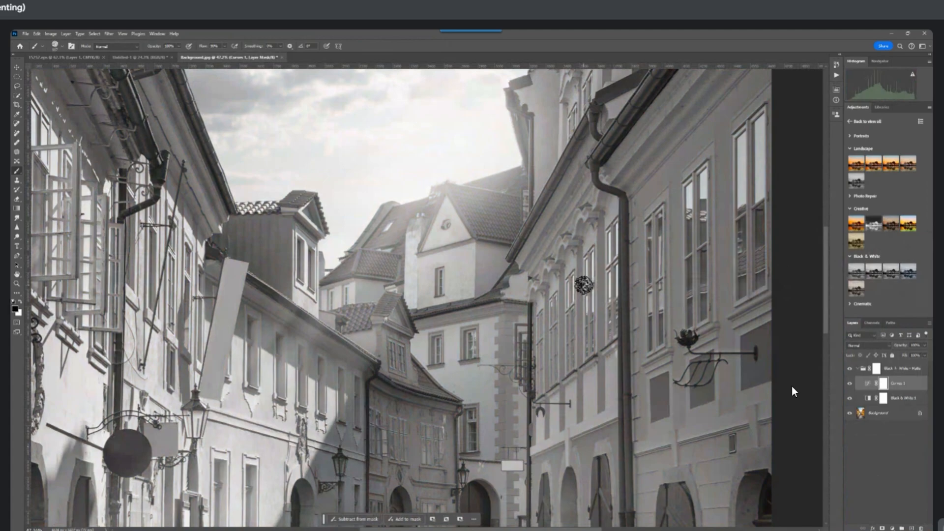
scroll(583, 285, "down", 2)
scroll(583, 285, "down", 2)
key("ctrl+z")
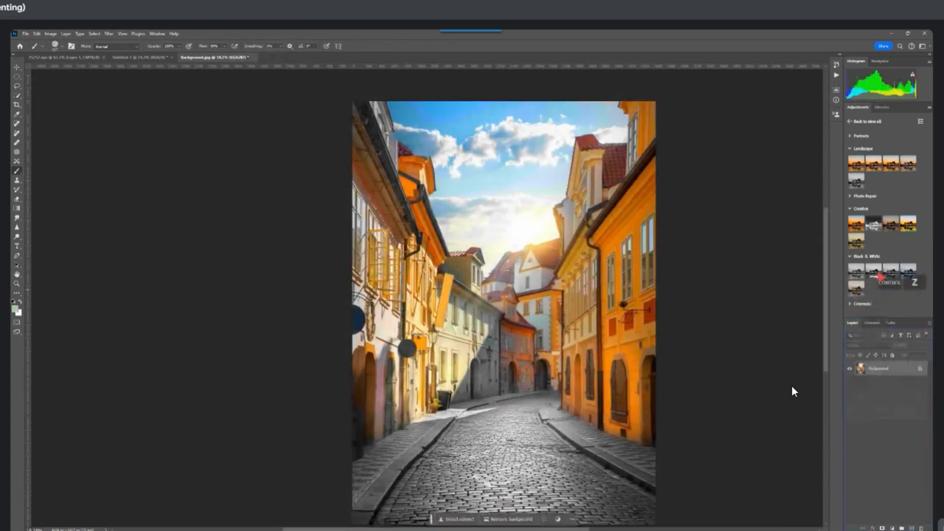
key("ctrl+shift+z")
key("ctrl+z")
key("ctrl+z")
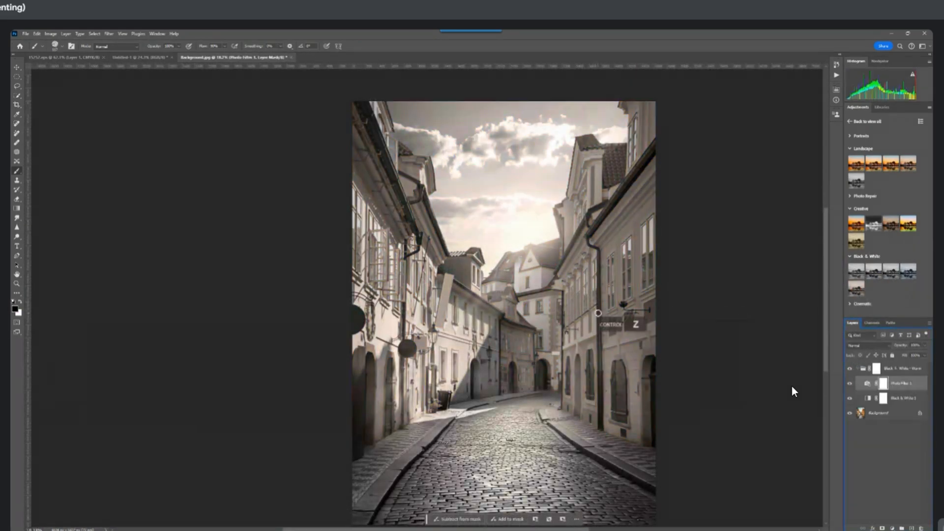
key("ctrl+z")
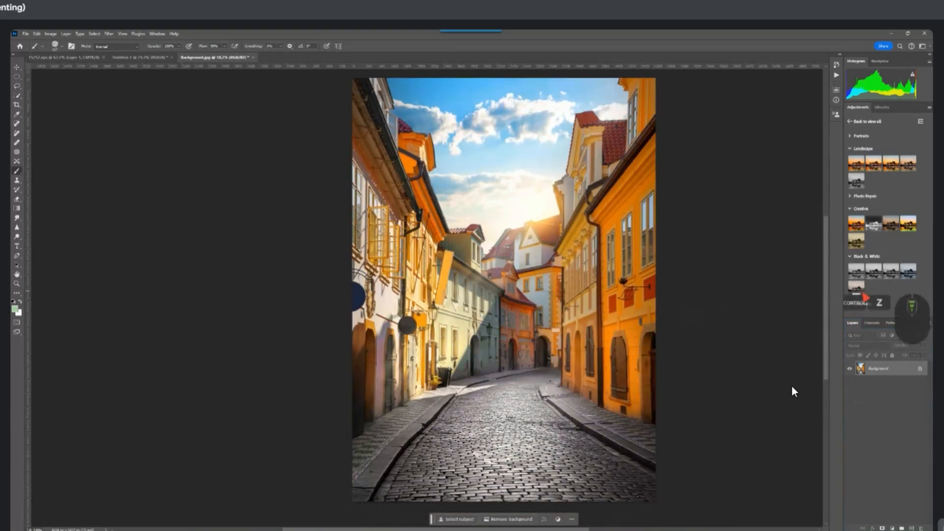
Expand the Cinematic adjustment presets, try the first one and undo it, and apply the blue-toned preset to the street photo
left_click(851, 304)
scroll(851, 304, "down", 2)
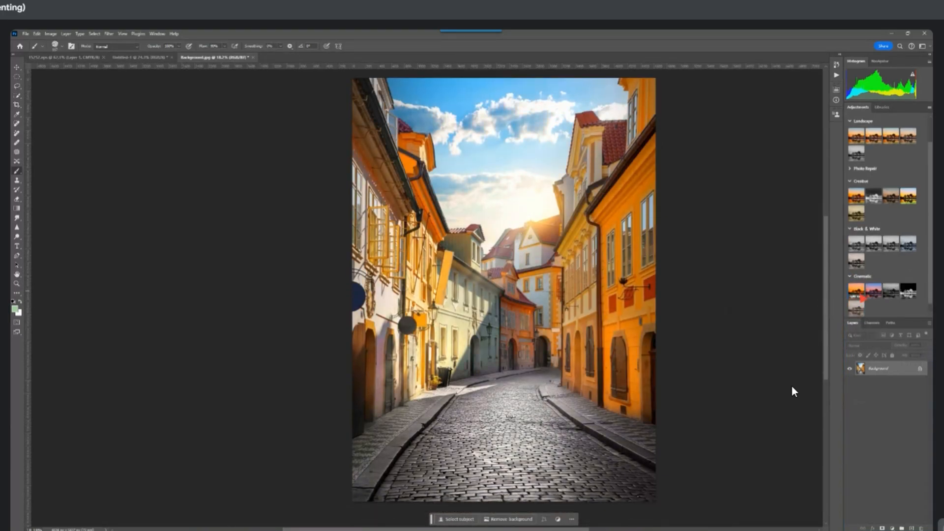
left_click(852, 297)
key("ctrl+z")
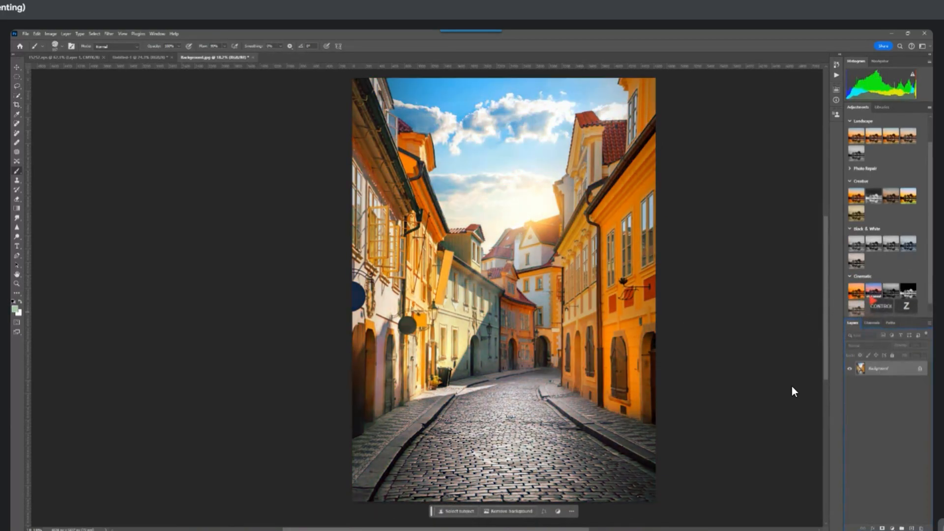
key("ctrl+shift+z")
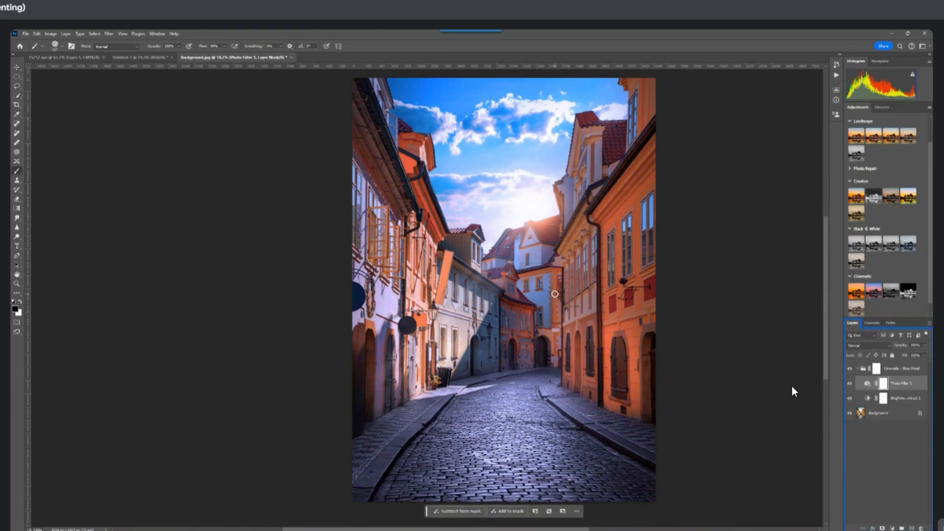
scroll(792, 391, "up", 1)
scroll(792, 392, "up", 1)
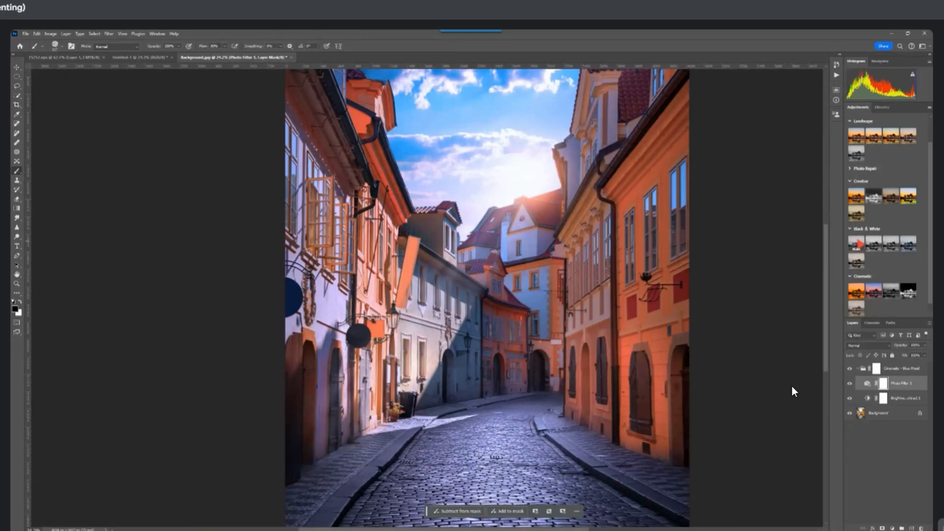
Review the available preset workspaces and reset the Photography workspace
left_click(925, 47)
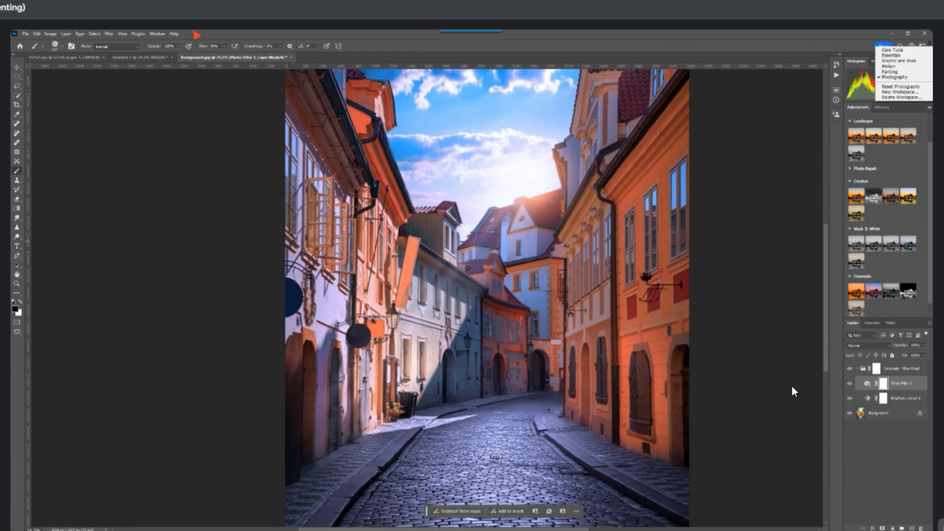
left_click(155, 37)
left_click(157, 35)
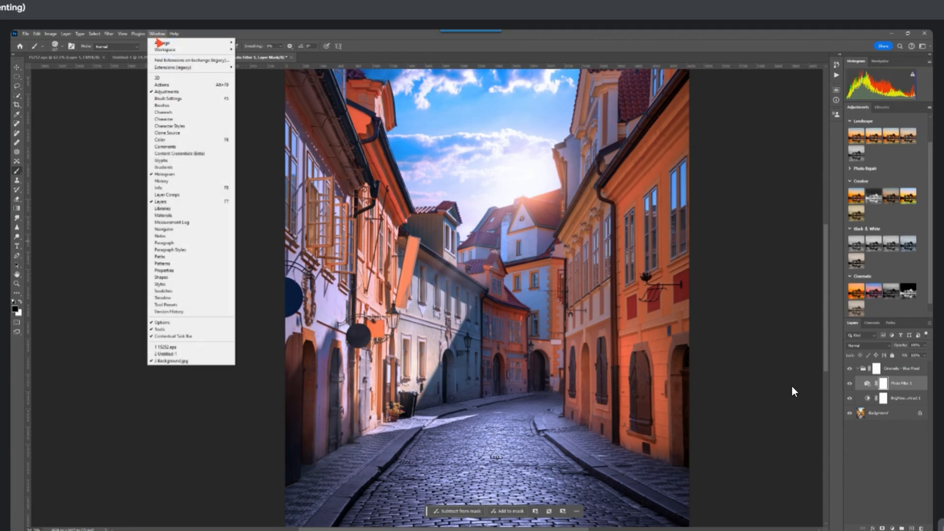
mouse_move(170, 50)
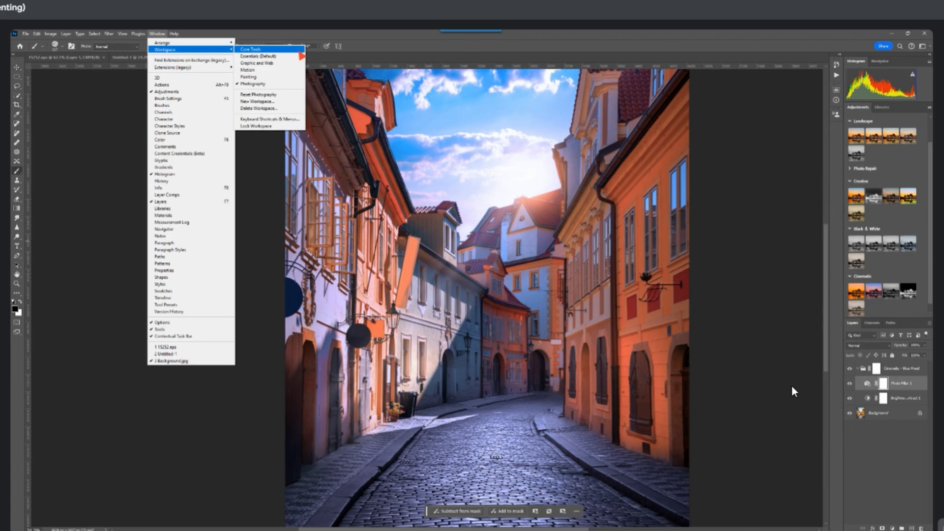
left_click(258, 94)
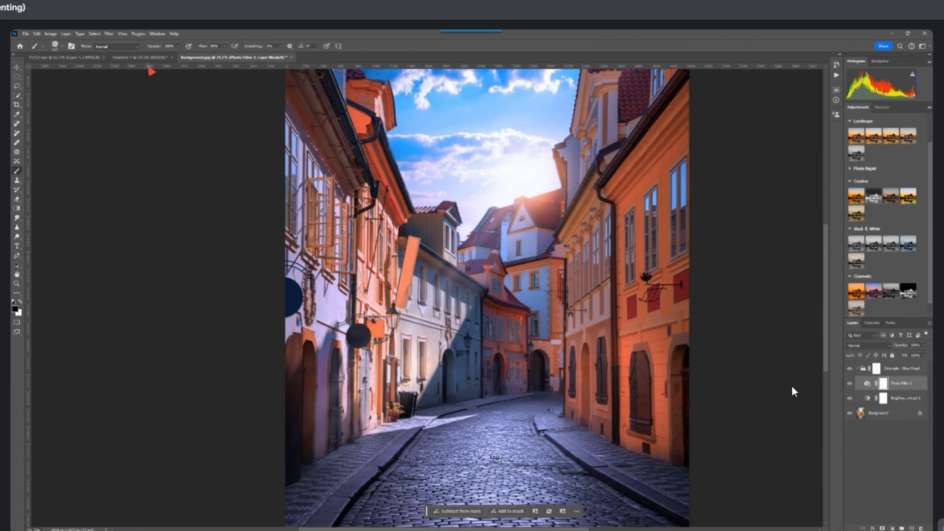
Switch to the Motion workspace
left_click(157, 34)
left_click(160, 50)
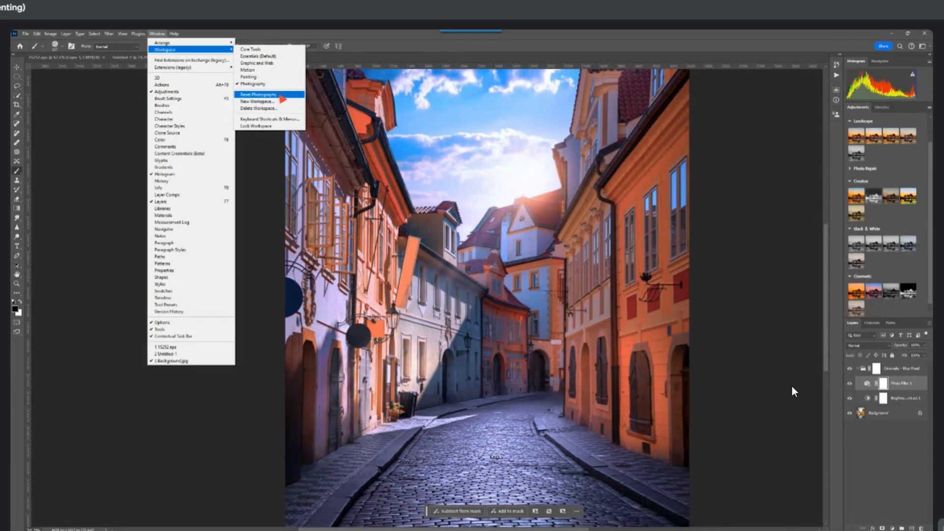
left_click(275, 95)
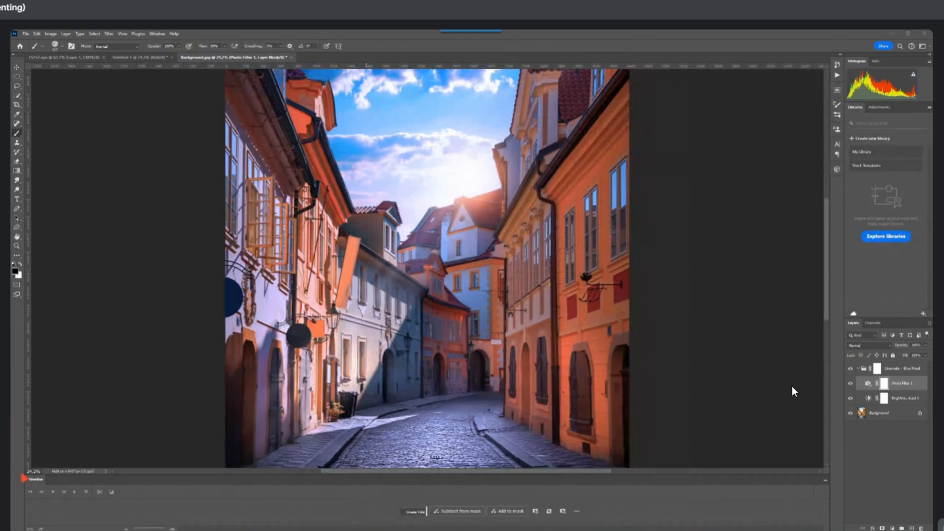
Close the Timeline tab group and restore it by resetting the Motion workspace
left_click(824, 482)
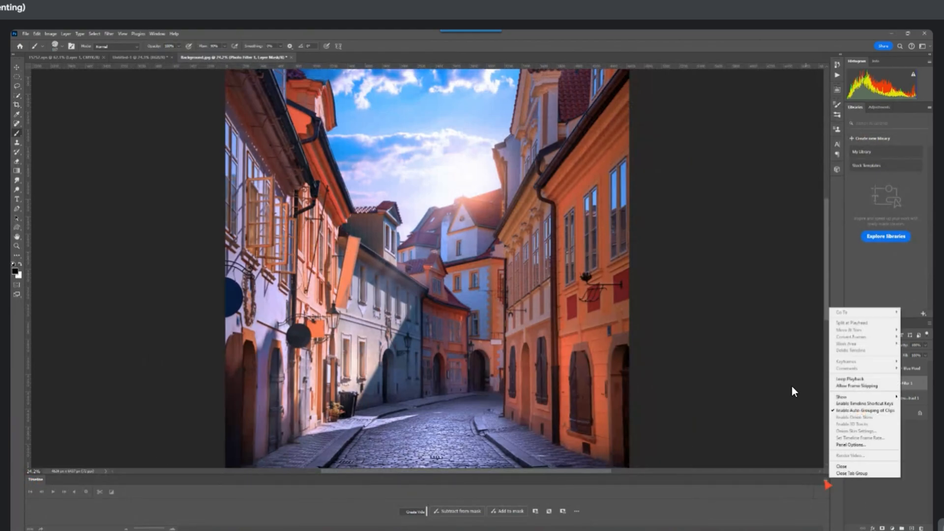
left_click(852, 473)
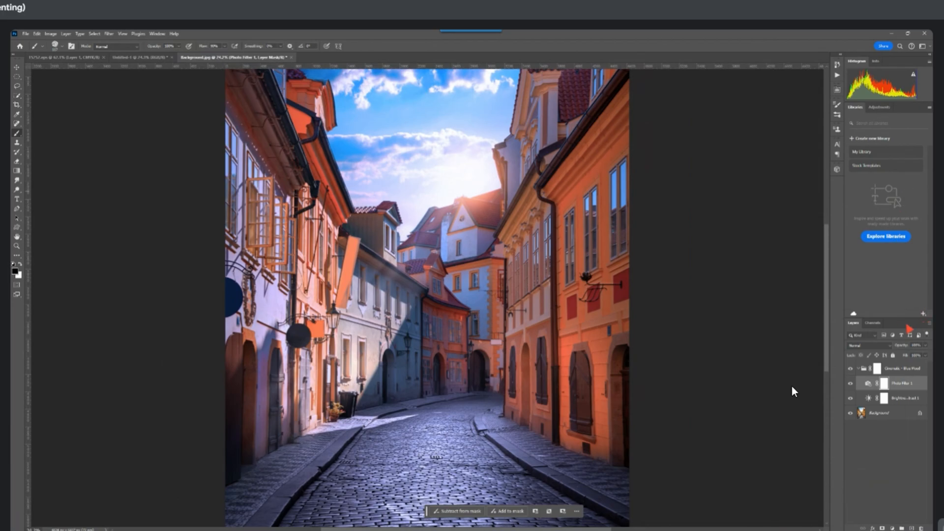
left_click(157, 33)
mouse_move(191, 50)
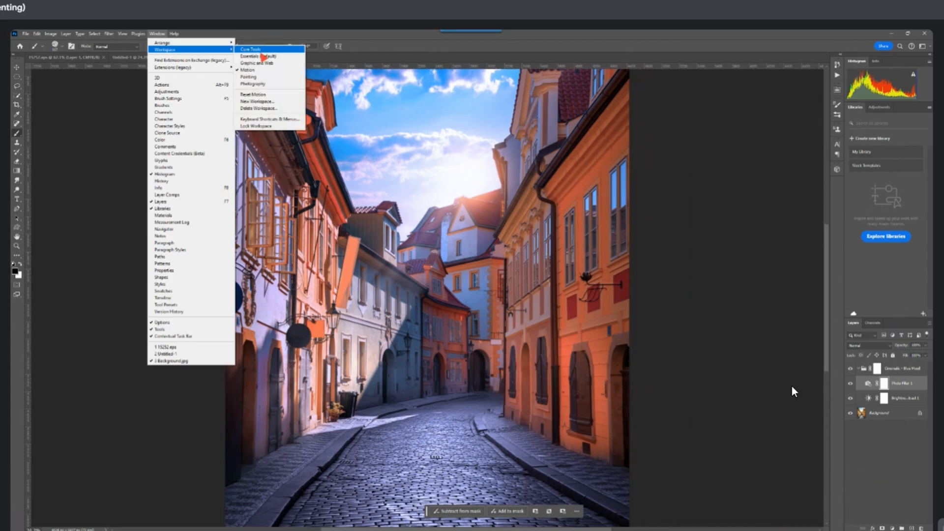
left_click(264, 94)
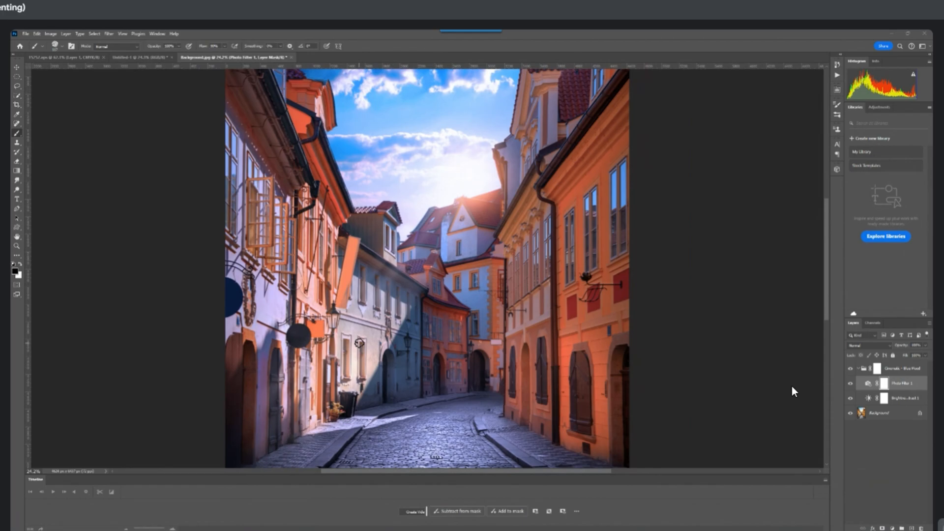
Close the street photo, the untitled document and the Diwali offers file without saving
left_click(291, 57)
left_click(470, 215)
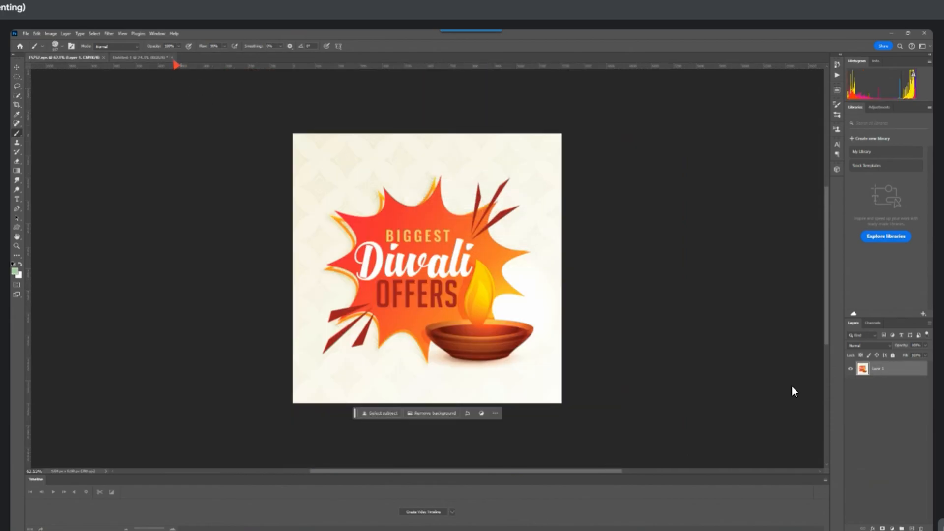
left_click(172, 58)
left_click(468, 214)
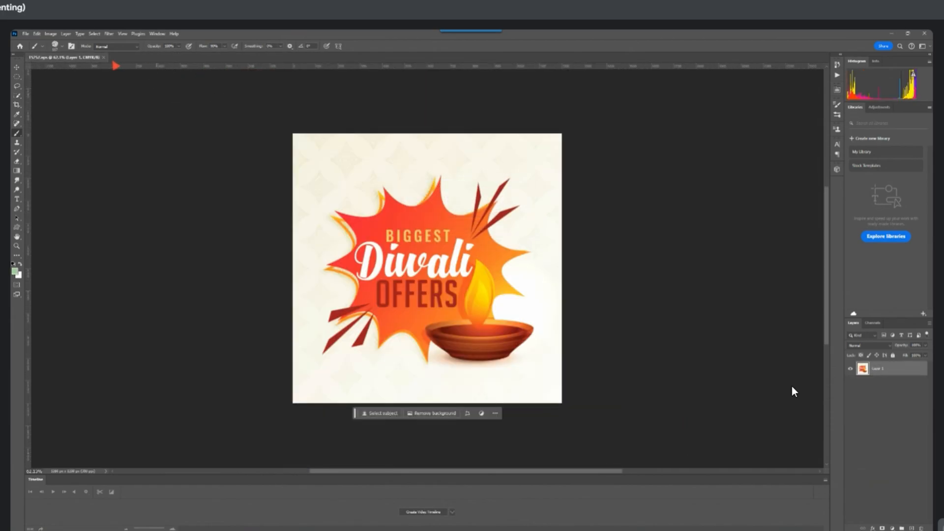
left_click(105, 57)
left_click(469, 216)
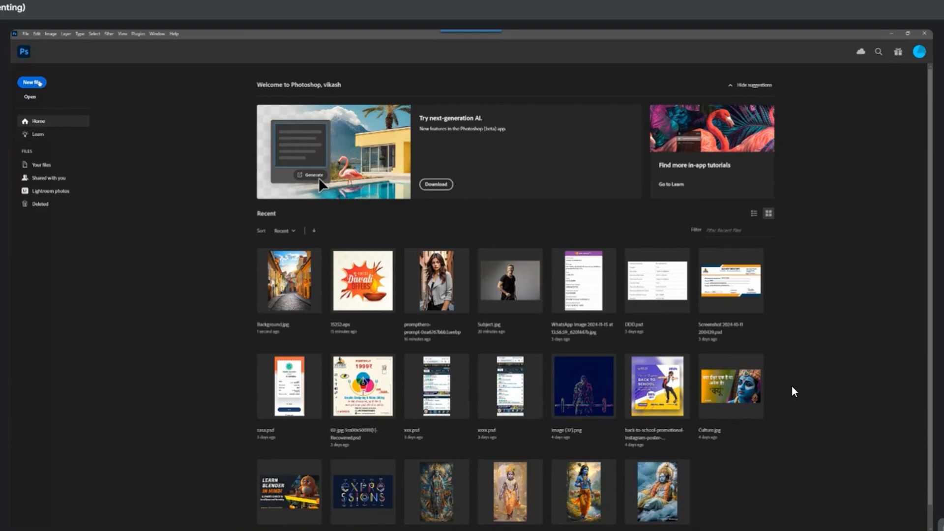
Start a new document from the home screen and reposition its settings dialog
left_click(32, 84)
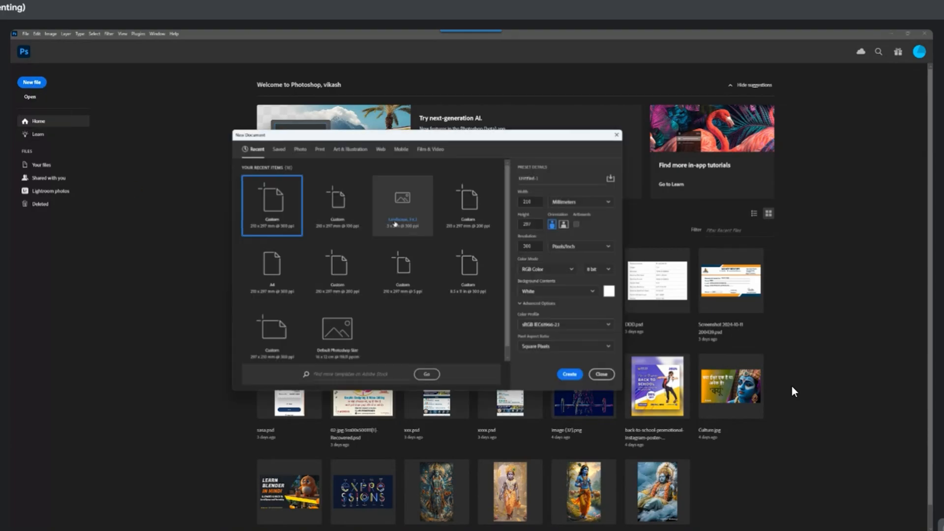
left_click_drag(410, 145, 431, 190)
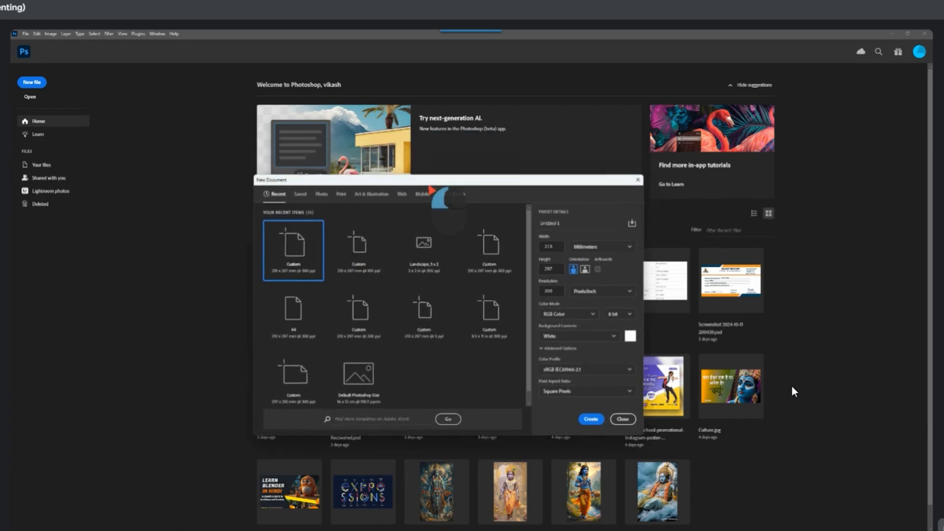
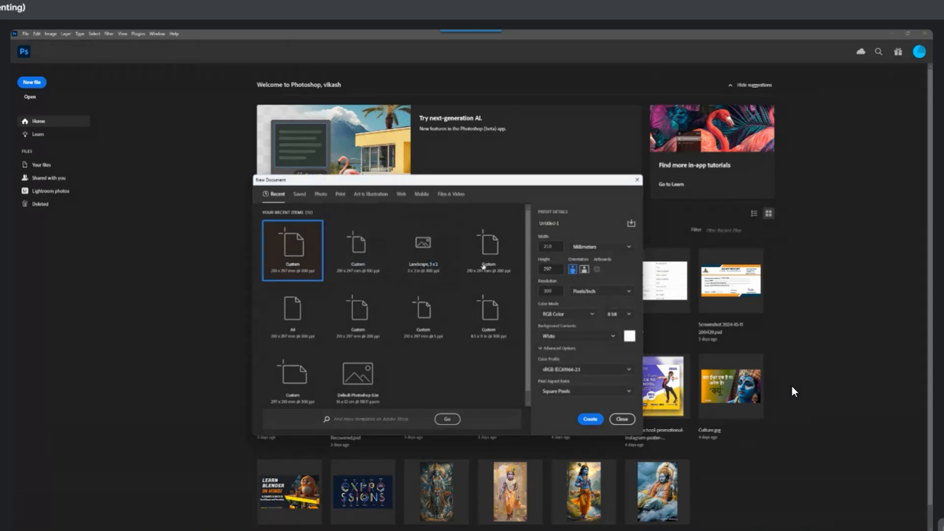
Go through the width, height and resolution fields of the new document and set its measurement unit to Inches
left_click(558, 246)
double_click(551, 269)
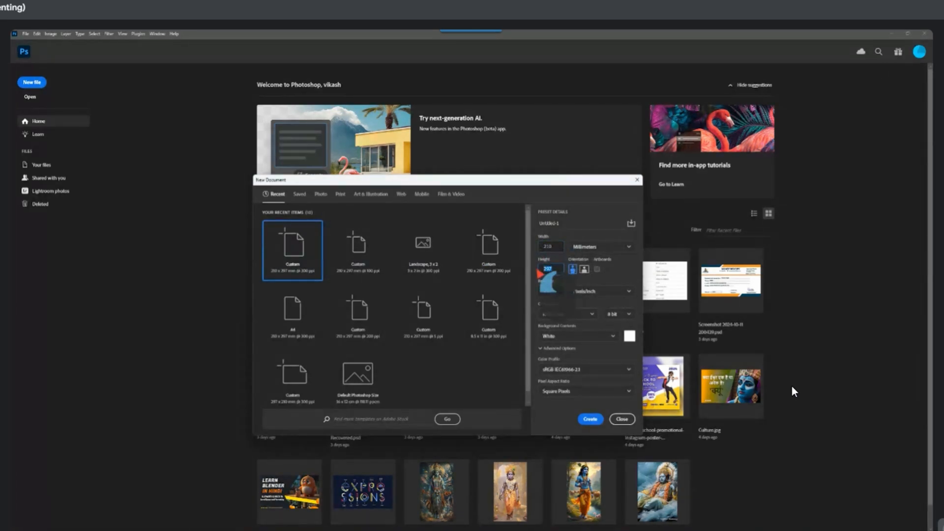
double_click(560, 291)
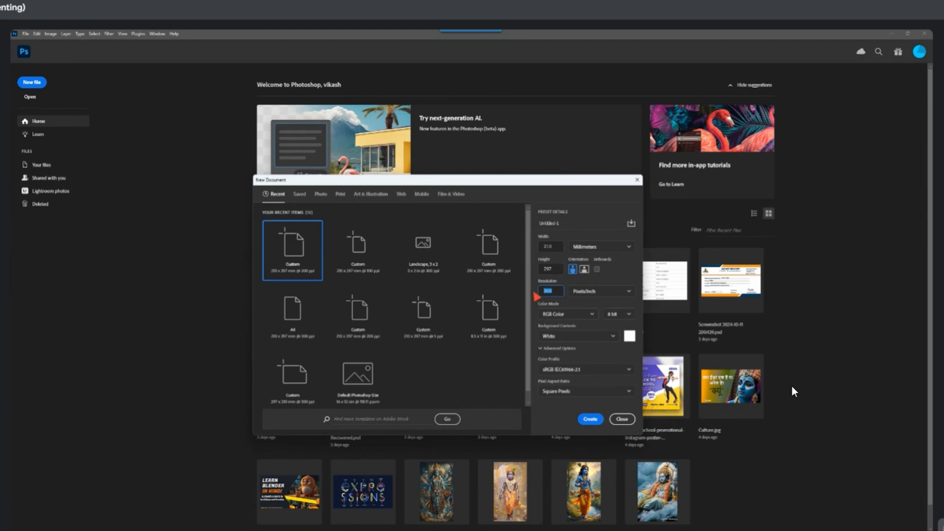
left_click(616, 247)
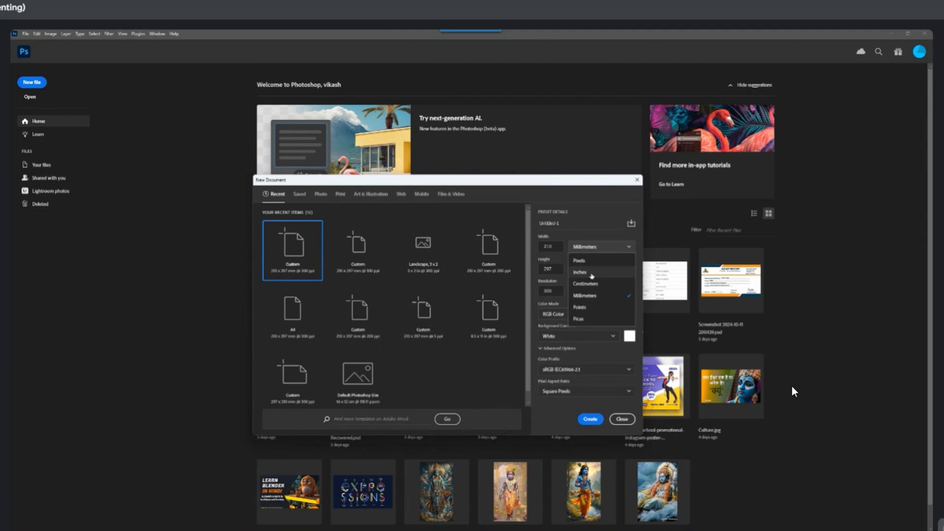
left_click(604, 271)
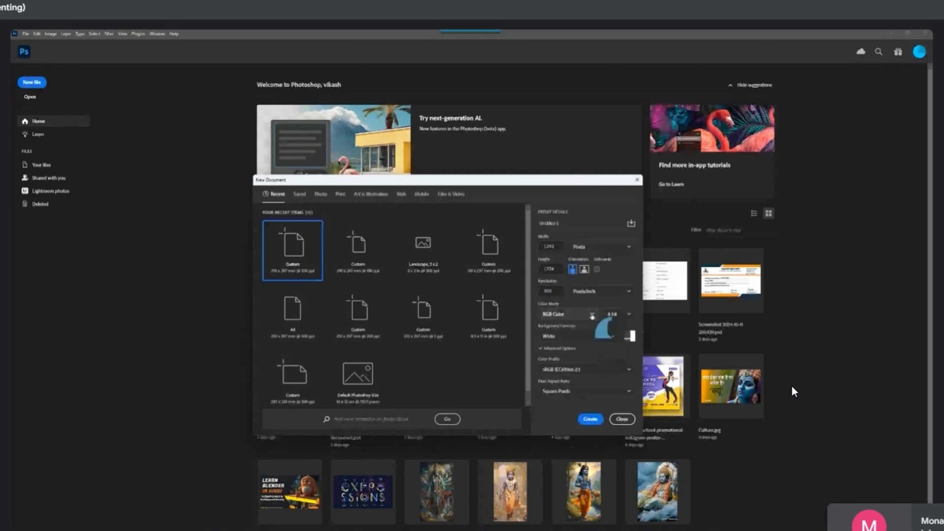
Set the colour mode to CMYK Color, create the document and detach it into its own floating window
left_click(592, 315)
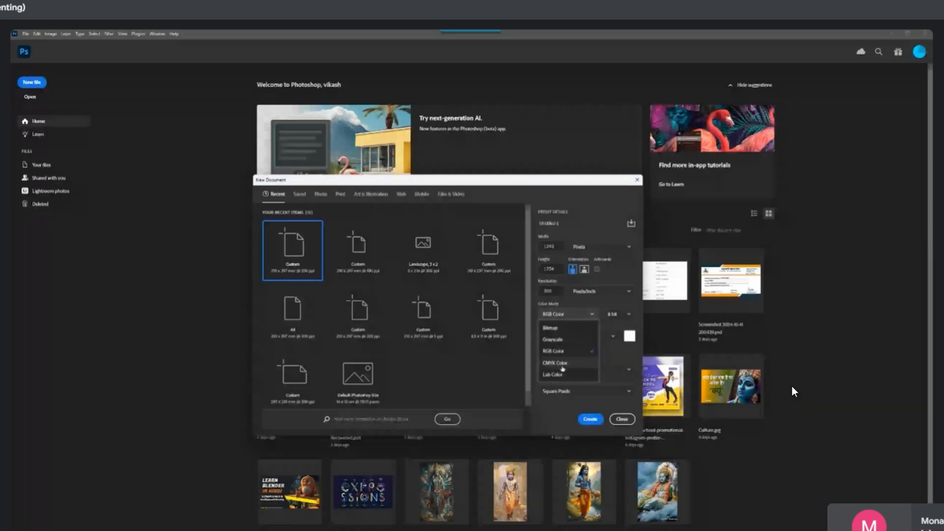
left_click(562, 363)
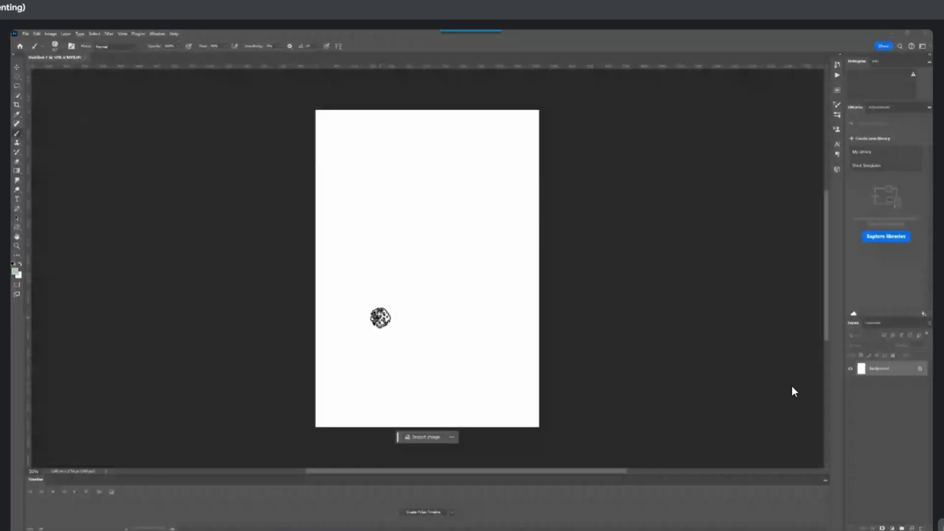
left_click(75, 62)
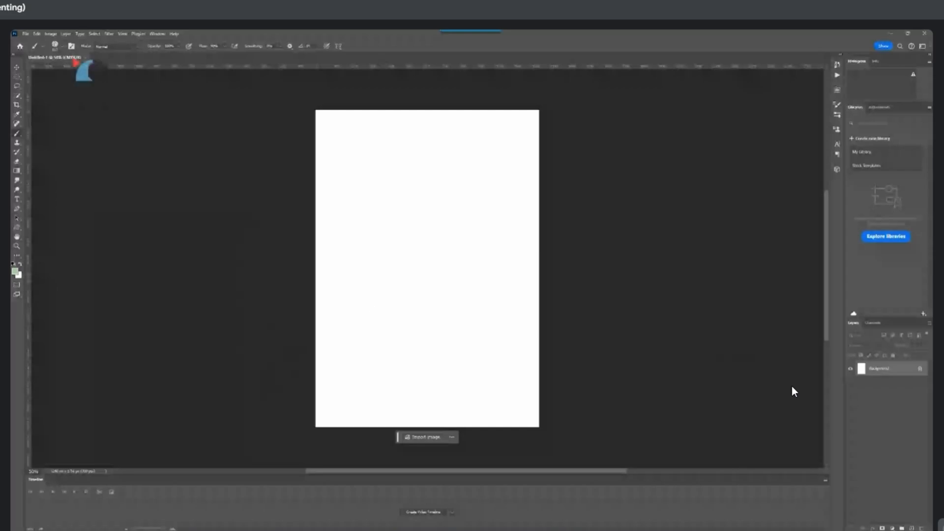
left_click_drag(75, 62, 157, 86)
Create a second new document of the same size with its colour mode set to Grayscale
left_click(29, 35)
left_click(32, 43)
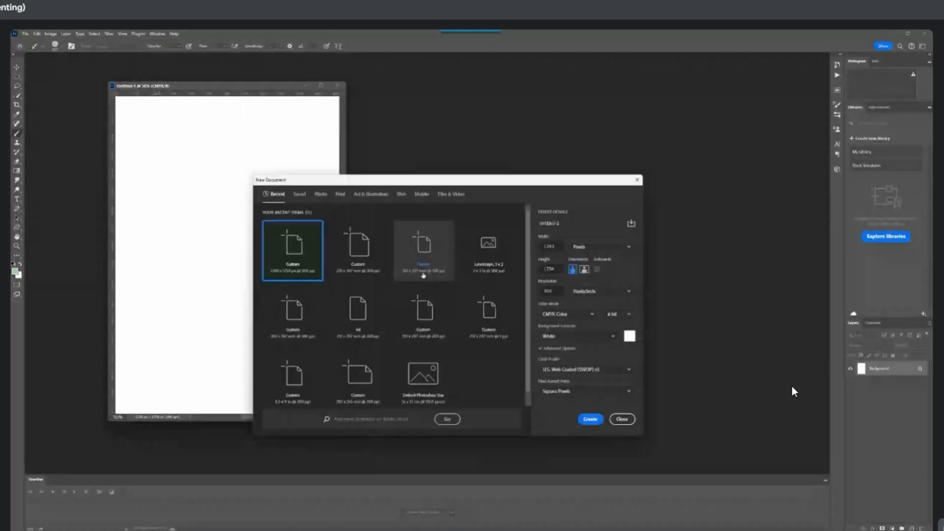
left_click(565, 313)
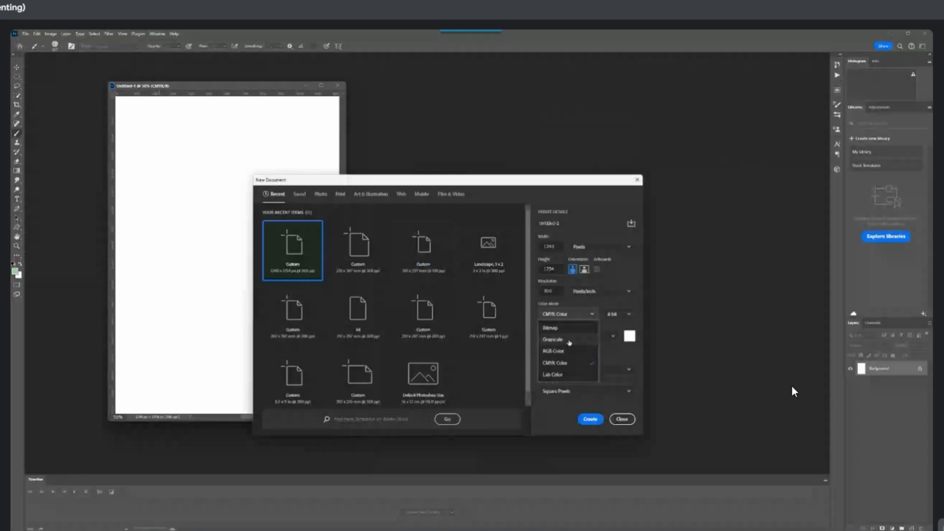
left_click(568, 340)
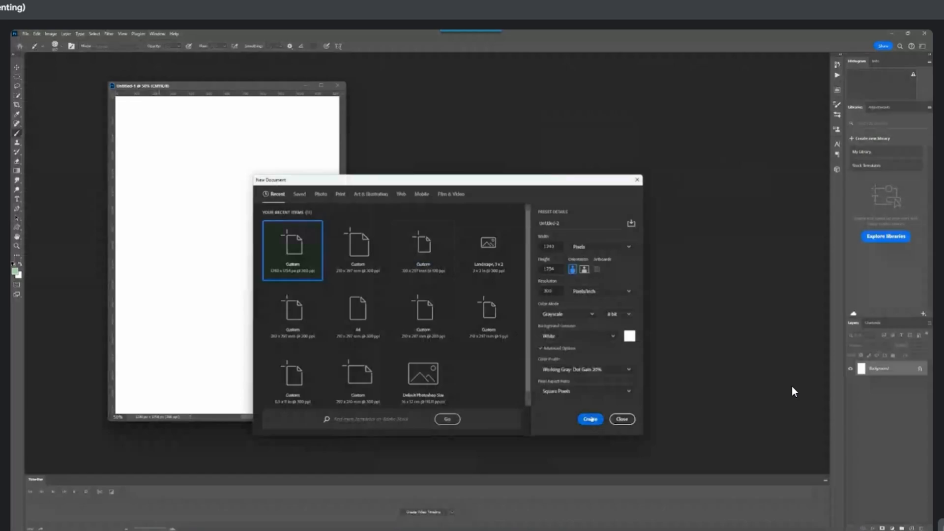
left_click(590, 418)
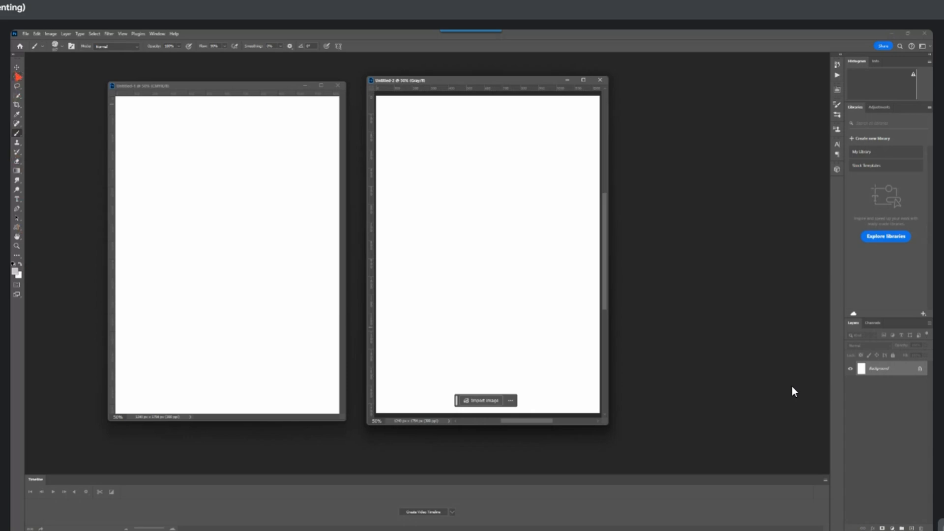
Set the foreground colour to bright green and draw a rectangle about 570 × 700 px in the grayscale document with the Rectangle tool
left_click_drag(17, 227, 39, 230)
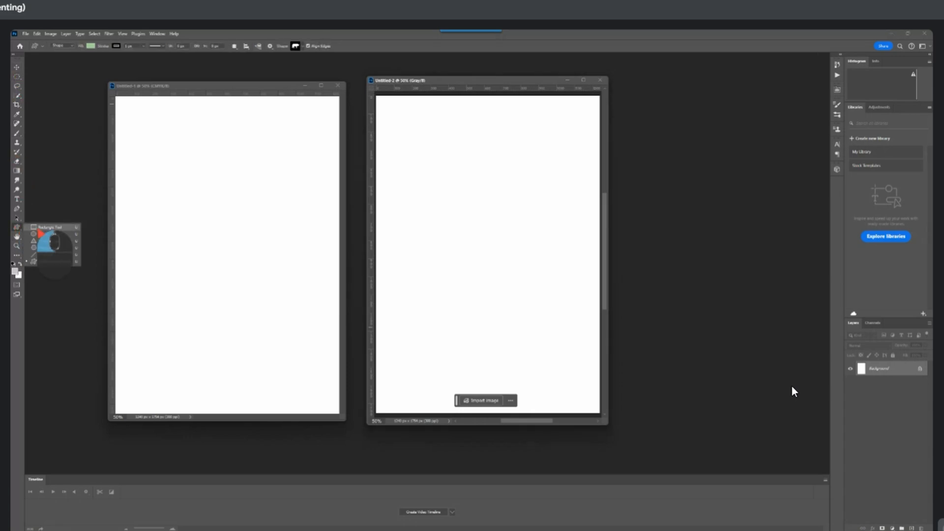
left_click(15, 271)
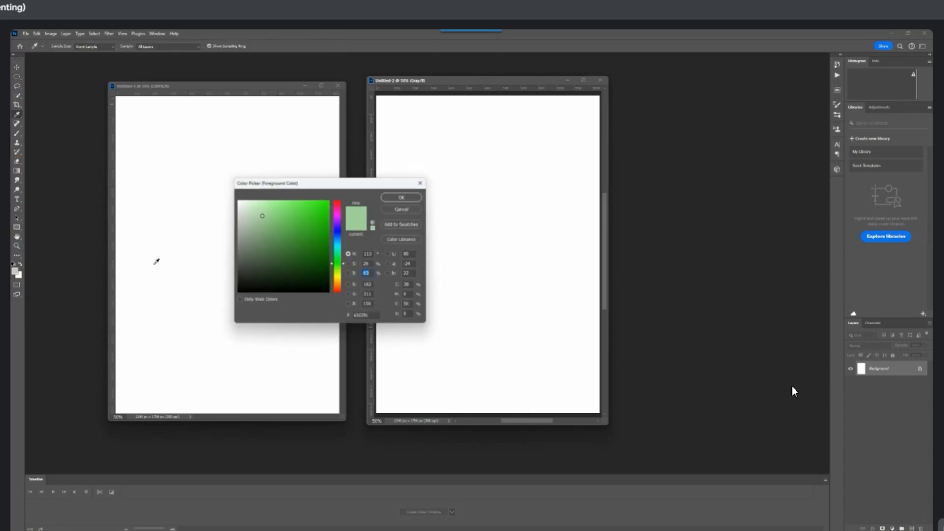
left_click(401, 198)
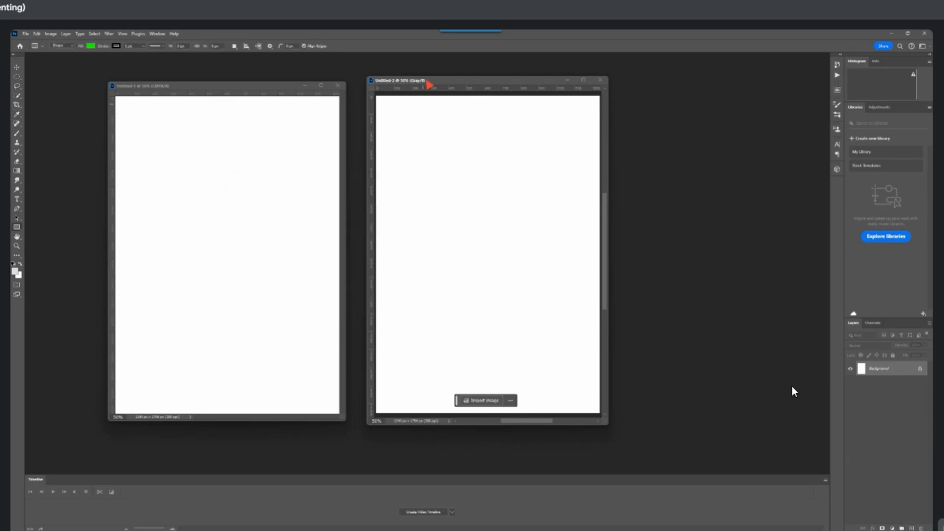
left_click_drag(415, 148, 519, 275)
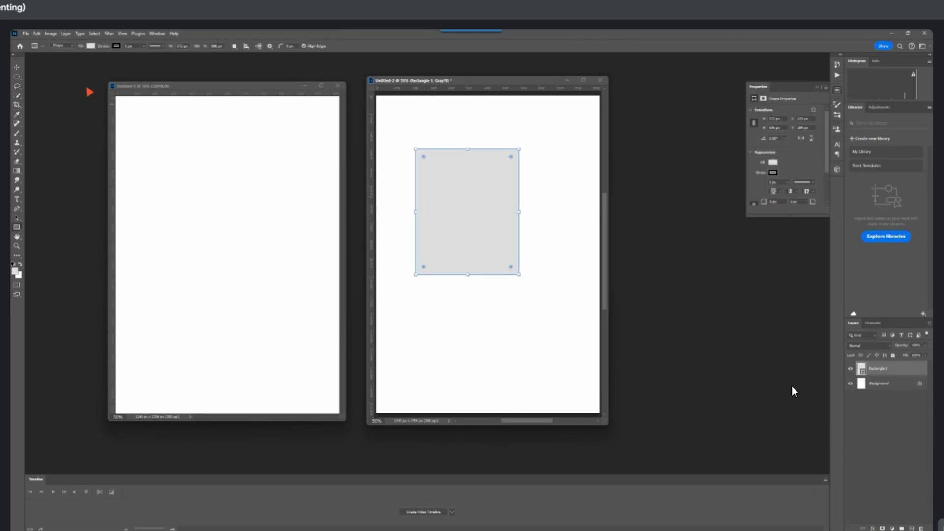
Draw a green rectangle about 720 px square in the CMYK document, deselect it and shift the grayscale document window slightly aside
left_click(156, 87)
left_click_drag(175, 159, 305, 290)
left_click(17, 69)
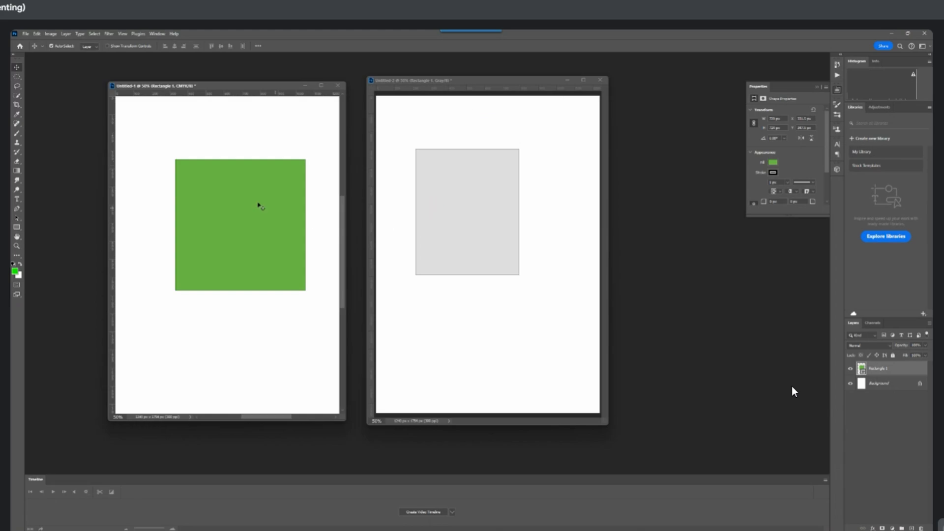
left_click(232, 145)
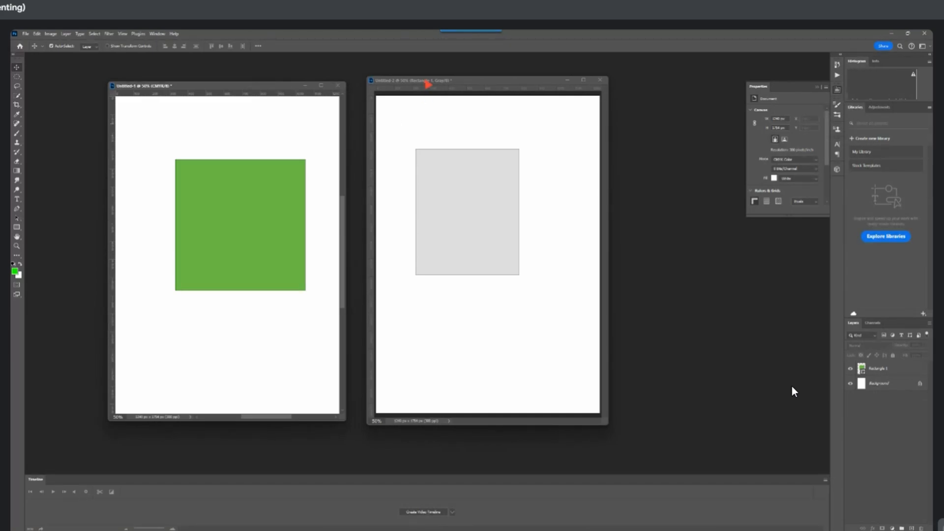
left_click_drag(428, 80, 443, 87)
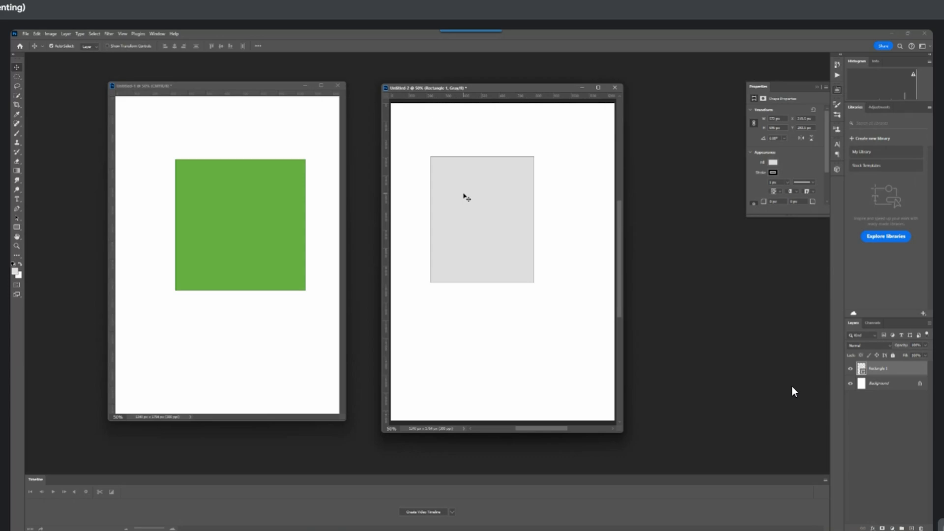
Convert the CMYK document's image mode to RGB Color without flattening its layers
left_click(211, 137)
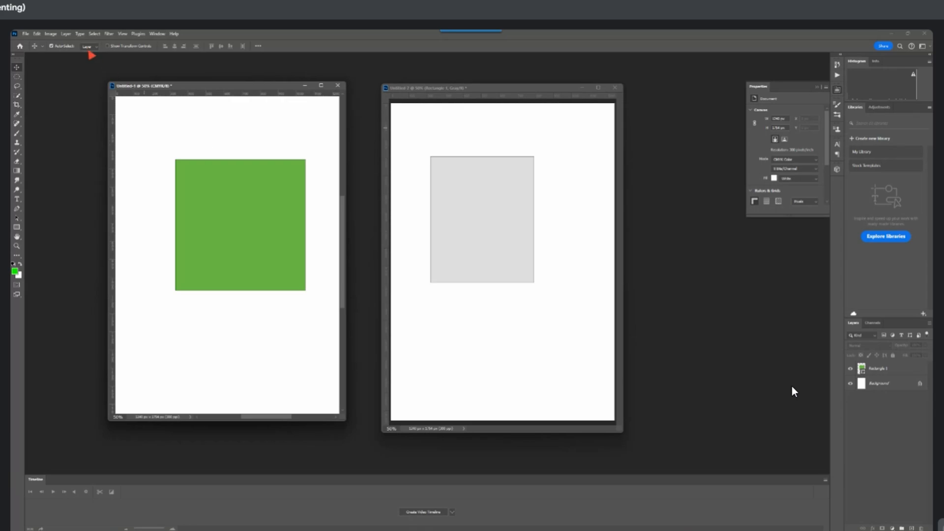
left_click(51, 34)
mouse_move(63, 44)
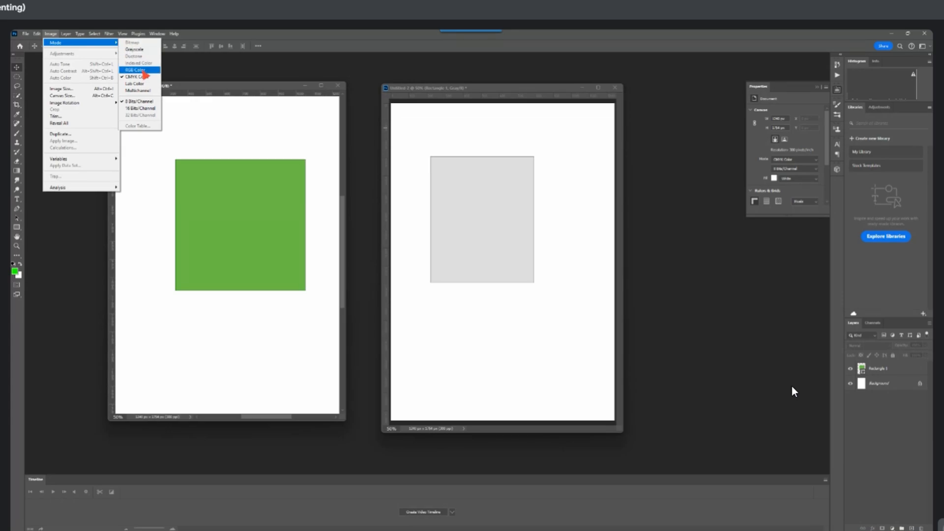
left_click(138, 70)
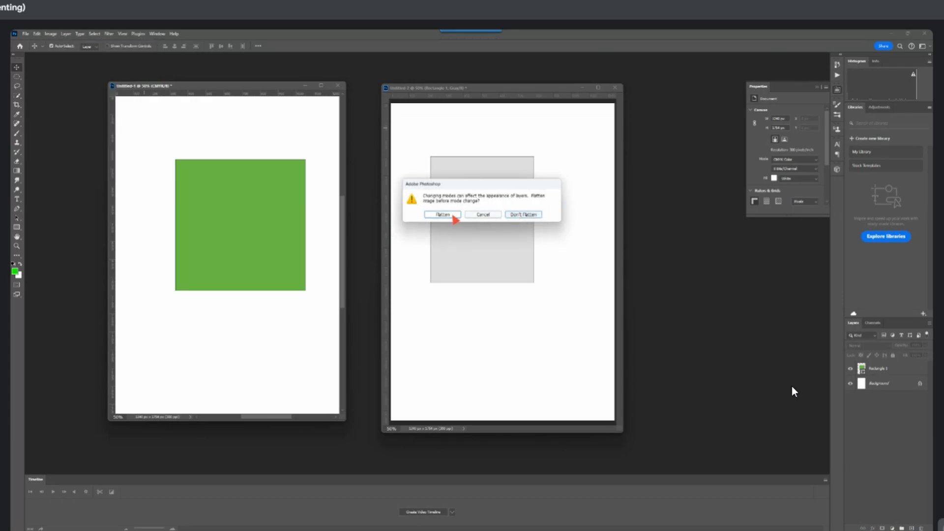
left_click(507, 216)
scroll(244, 232, "down", 1)
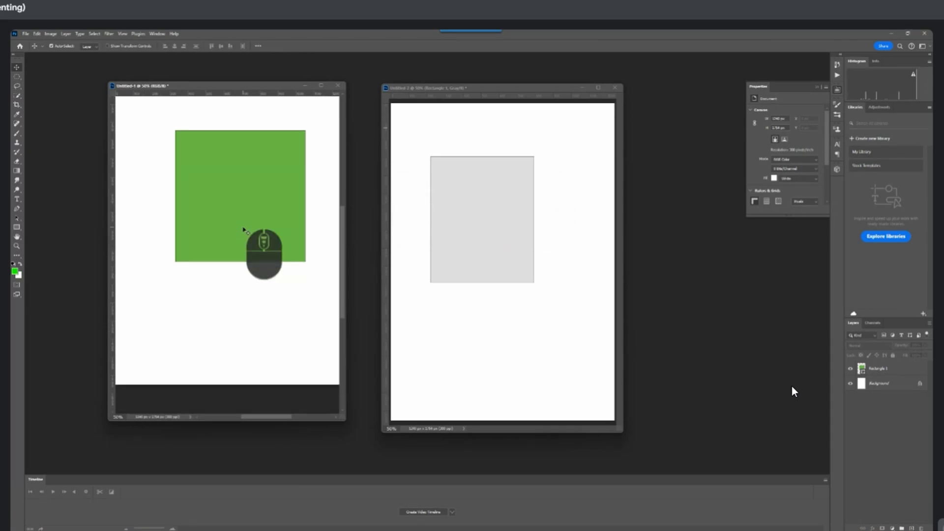
scroll(235, 205, "up", 1)
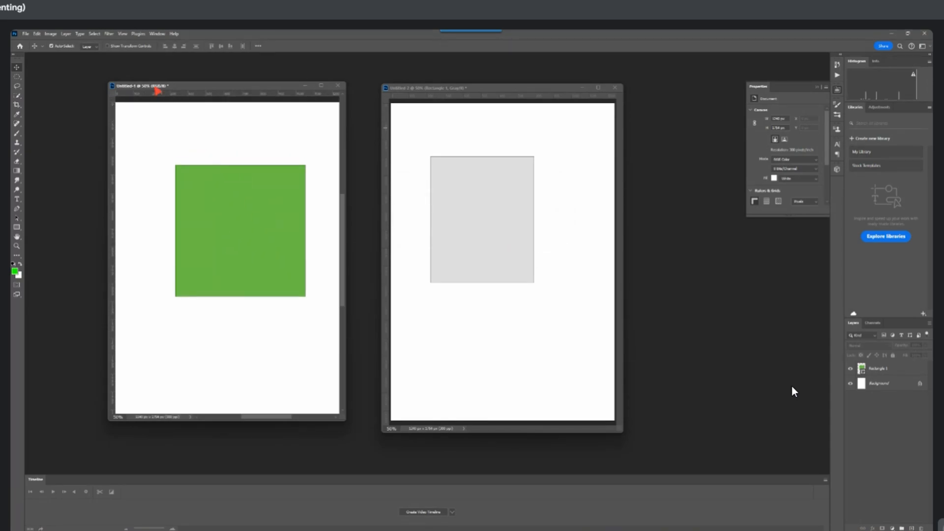
Convert the grayscale document's image mode to RGB Color without flattening its layers
left_click(511, 147)
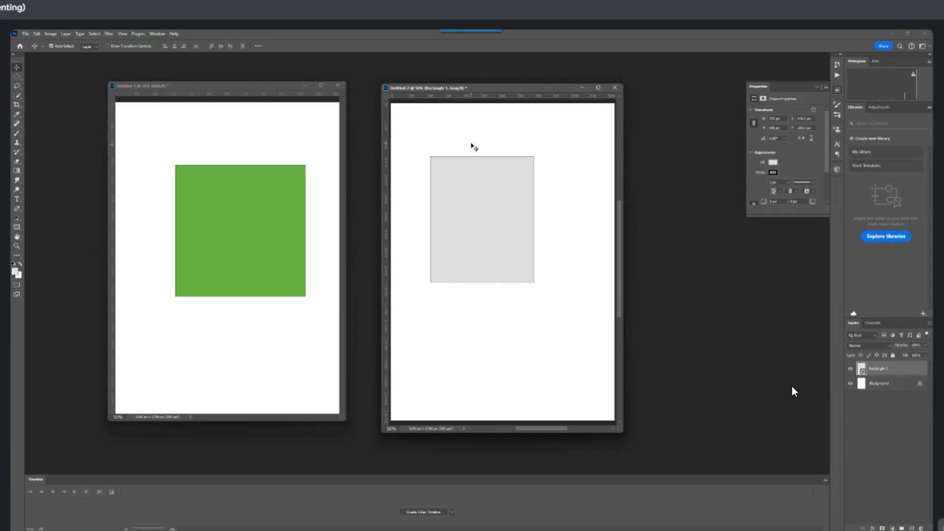
left_click(51, 34)
mouse_move(105, 54)
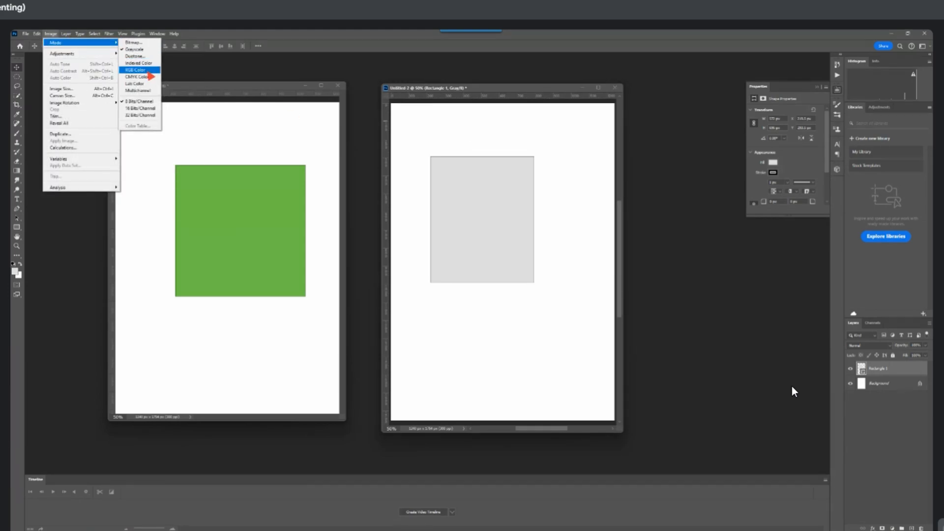
left_click(143, 70)
left_click(519, 214)
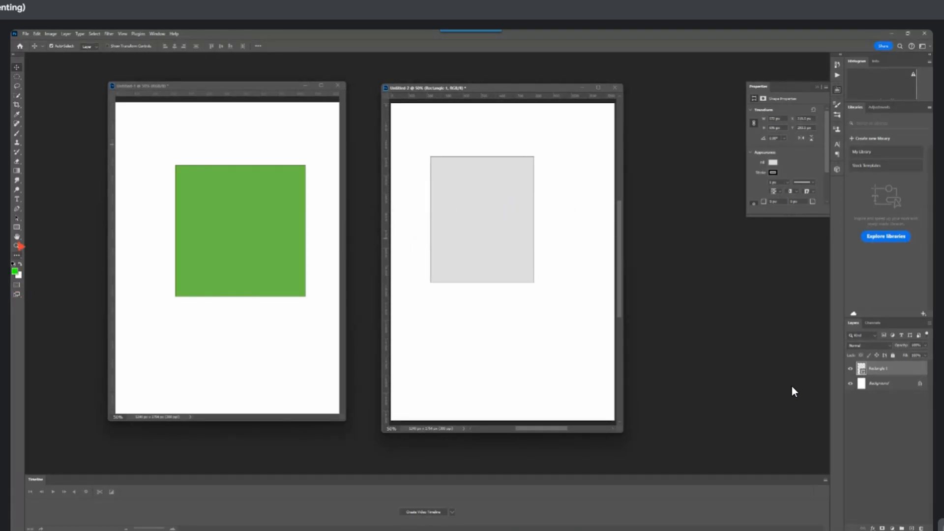
Draw a rectangle about 460 × 350 px below the grey one in the second document and shift its window down slightly
left_click(17, 227)
left_click_drag(457, 307, 538, 370)
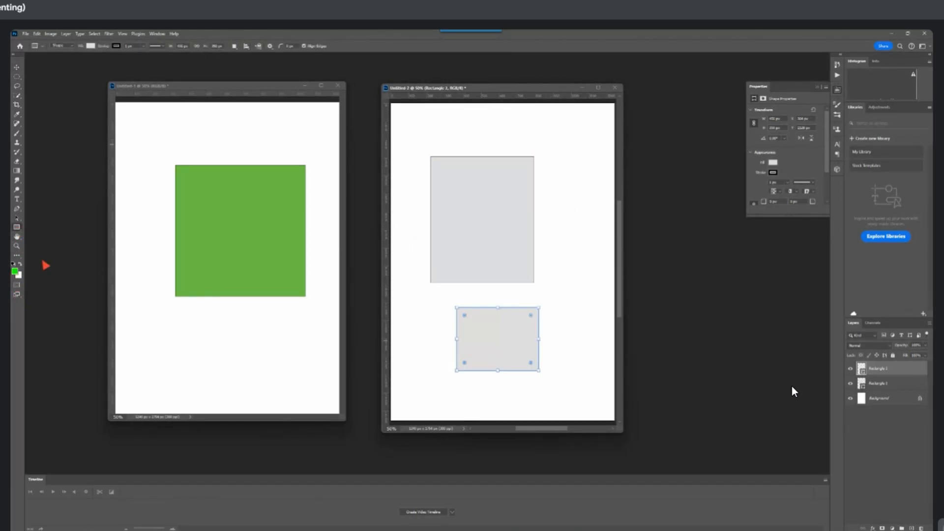
left_click_drag(465, 95, 467, 106)
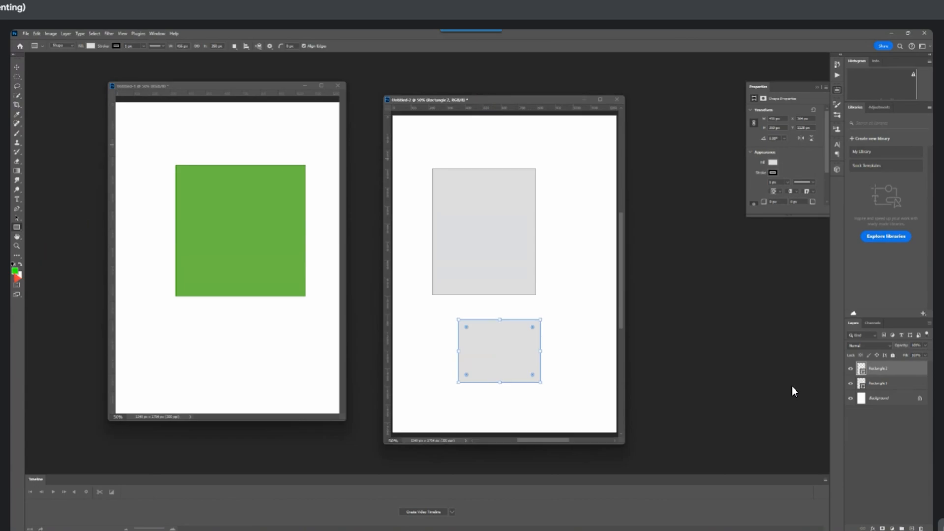
Fill the lower rectangle with the bright green recent colour and draw three more green rectangles around the grey one
left_click(90, 46)
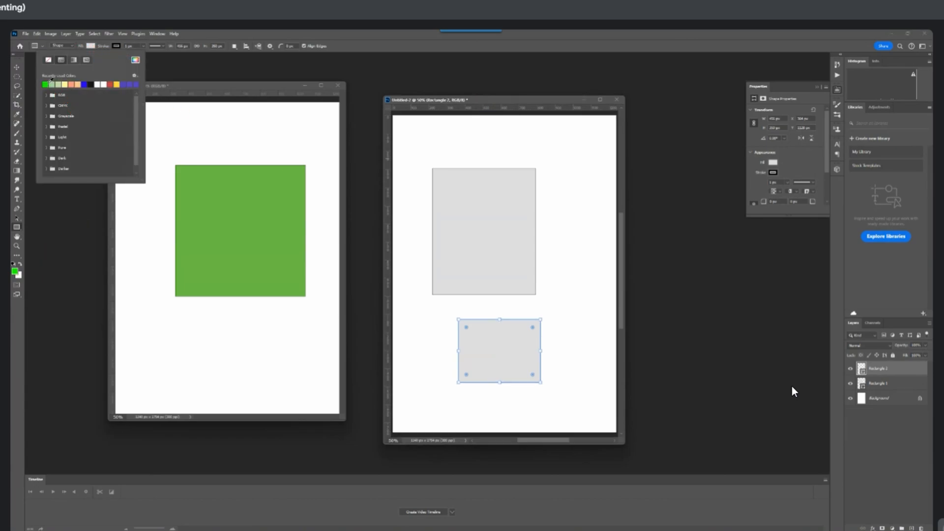
left_click(45, 84)
left_click_drag(554, 154, 609, 243)
left_click_drag(570, 271, 611, 333)
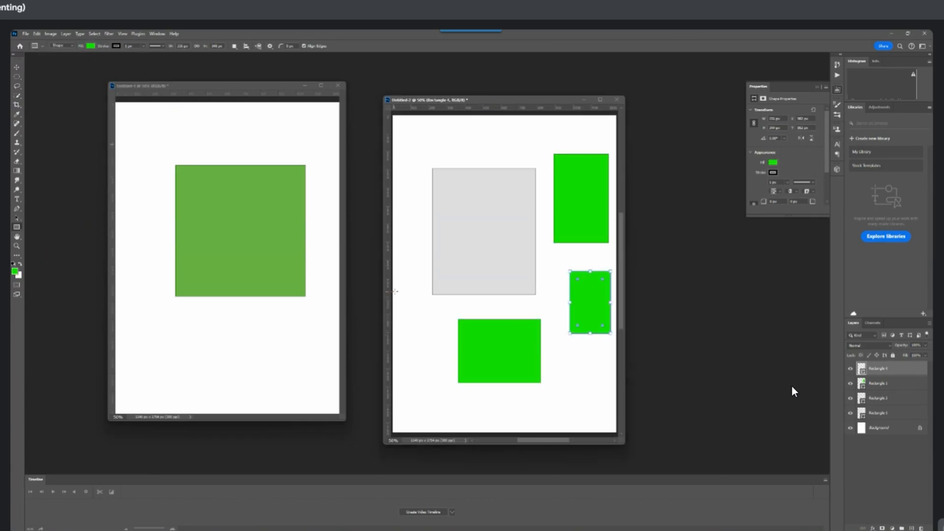
left_click_drag(419, 252, 510, 307)
left_click(16, 67)
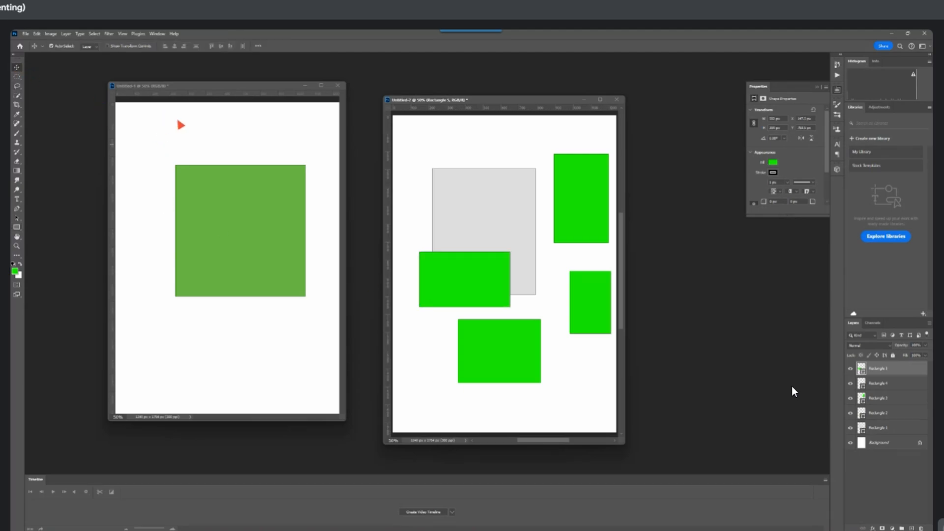
Undo all rectangles and the RGB conversion in the second document, and undo the first document's conversion back to CMYK
key("ctrl+z")
key("ctrl+z")
key("ctrl+z")
key("ctrl+z")
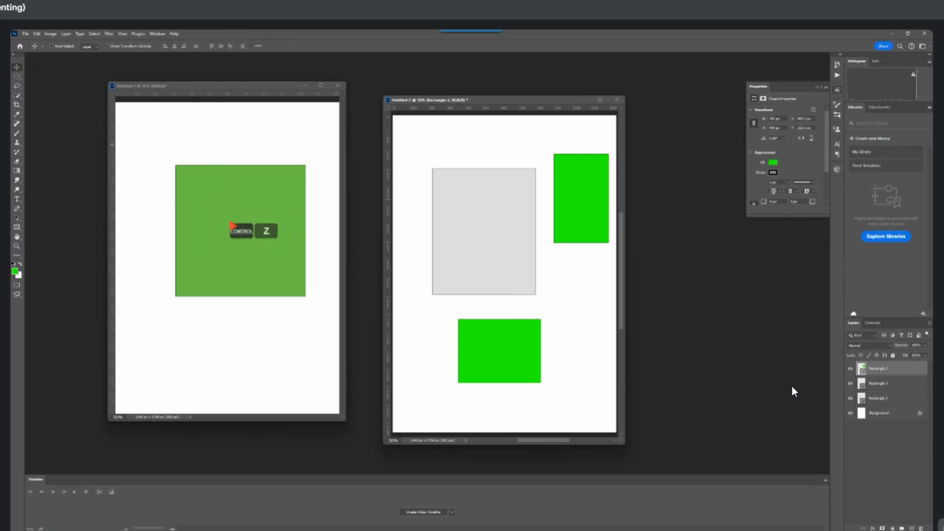
key("ctrl+z")
key("ctrl+z")
key("ctrl+z")
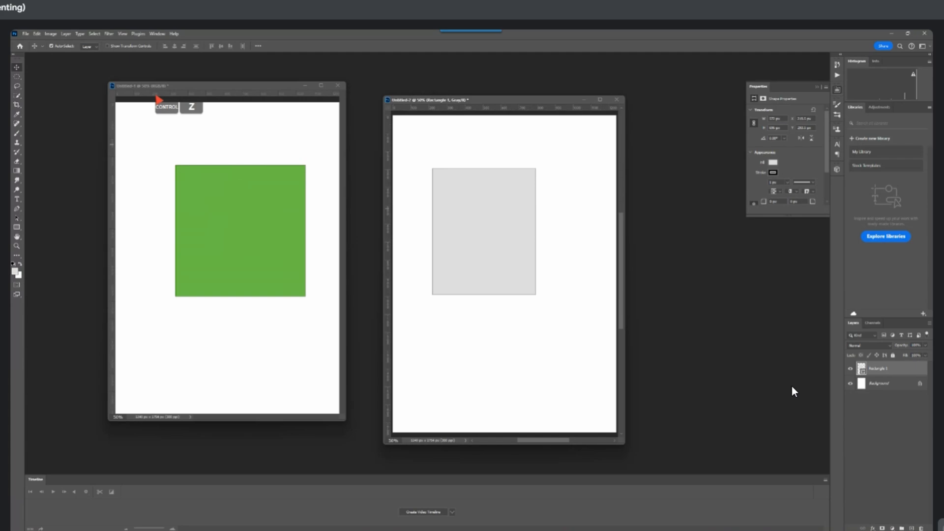
key("ctrl+z")
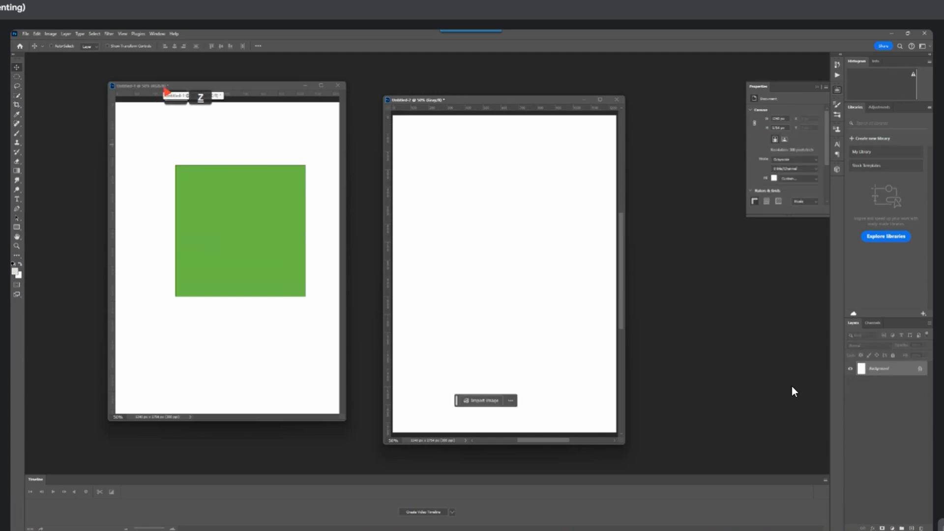
left_click(166, 91)
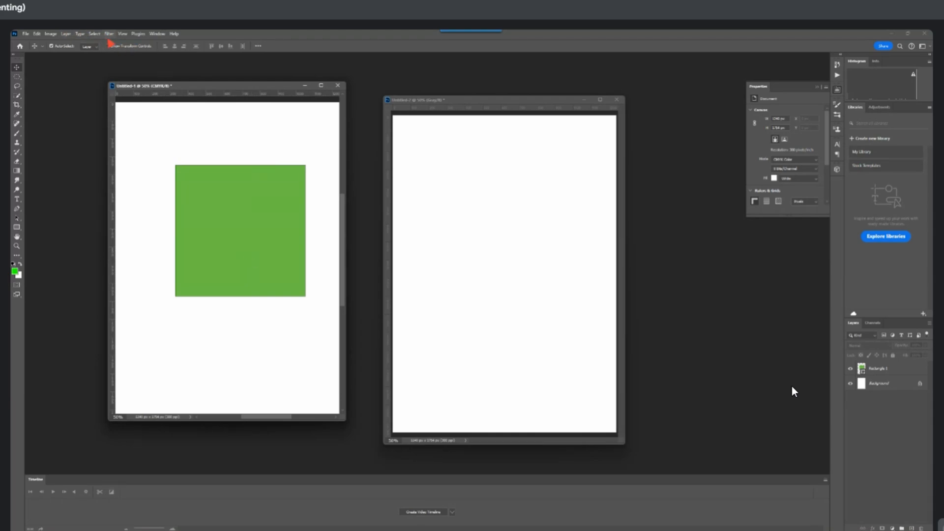
Check the first document's image mode, keep it on CMYK Color, and nudge its green rectangle slightly towards the left
left_click(51, 33)
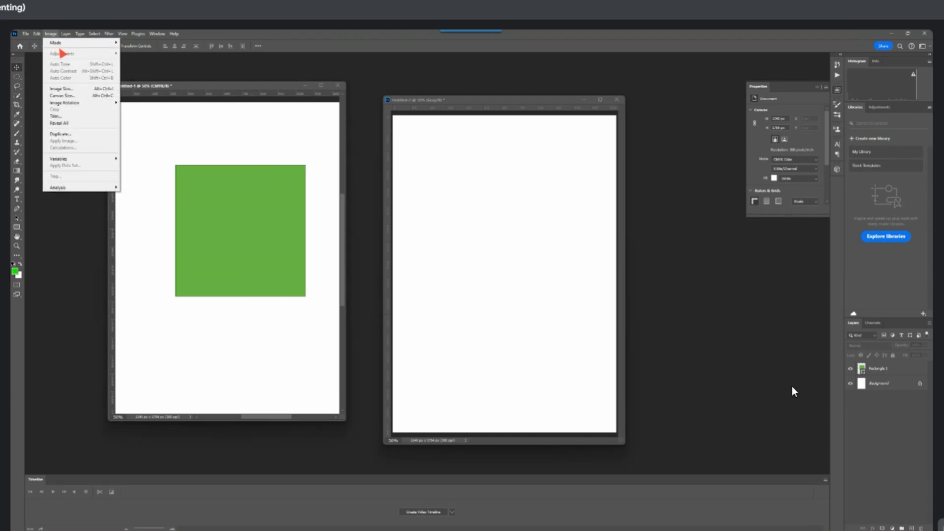
left_click(249, 195)
left_click_drag(220, 165, 212, 173)
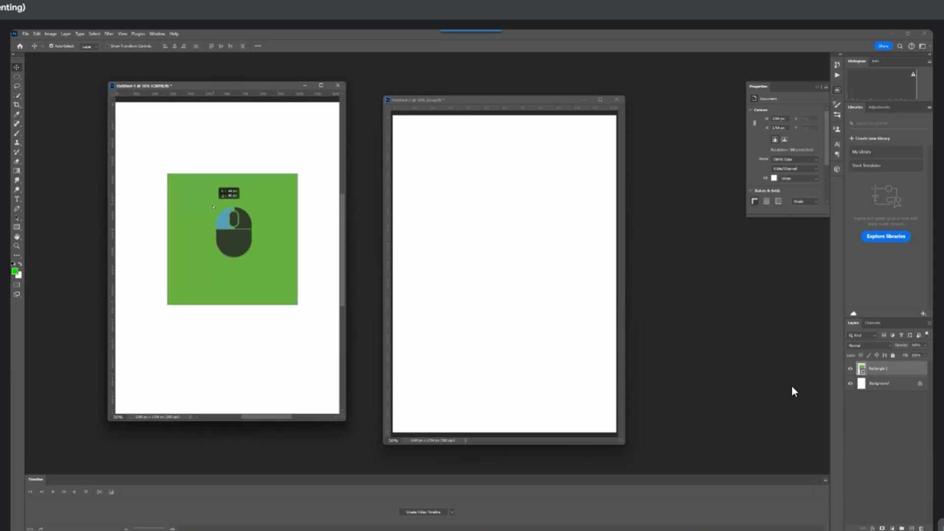
left_click(49, 34)
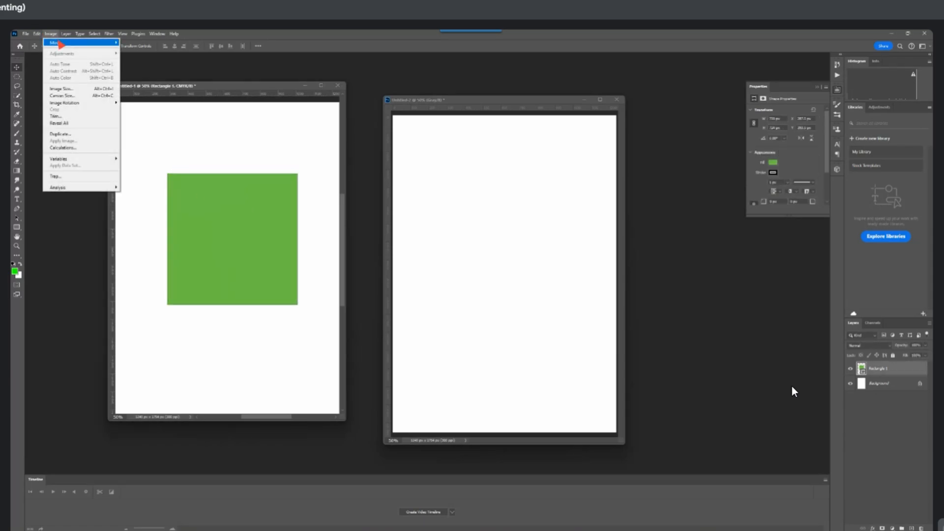
mouse_move(110, 43)
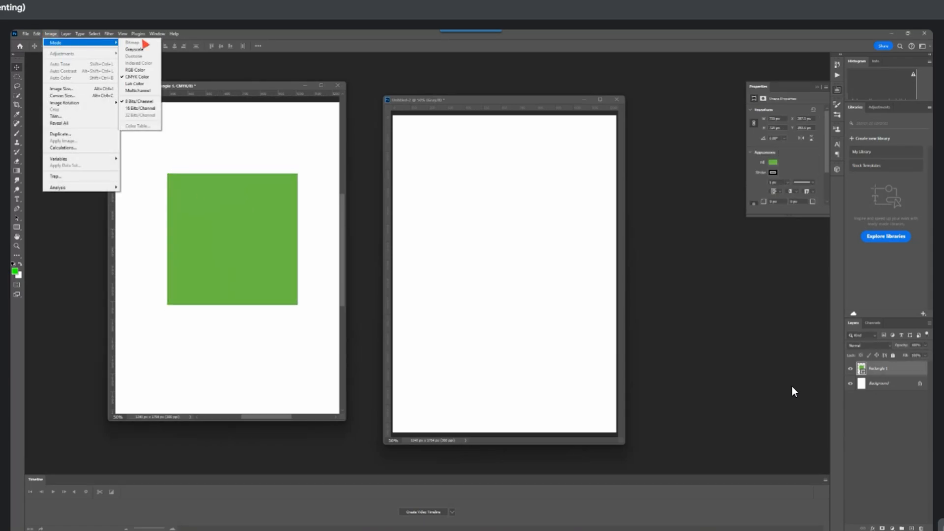
left_click(140, 77)
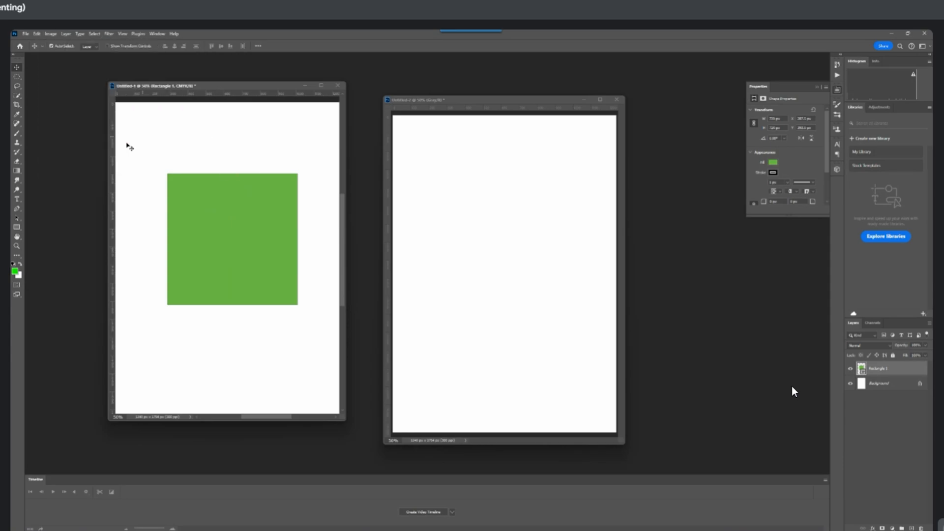
mouse_move(228, 230)
left_mouse_down()
mouse_move(192, 227)
mouse_move(224, 220)
left_mouse_up()
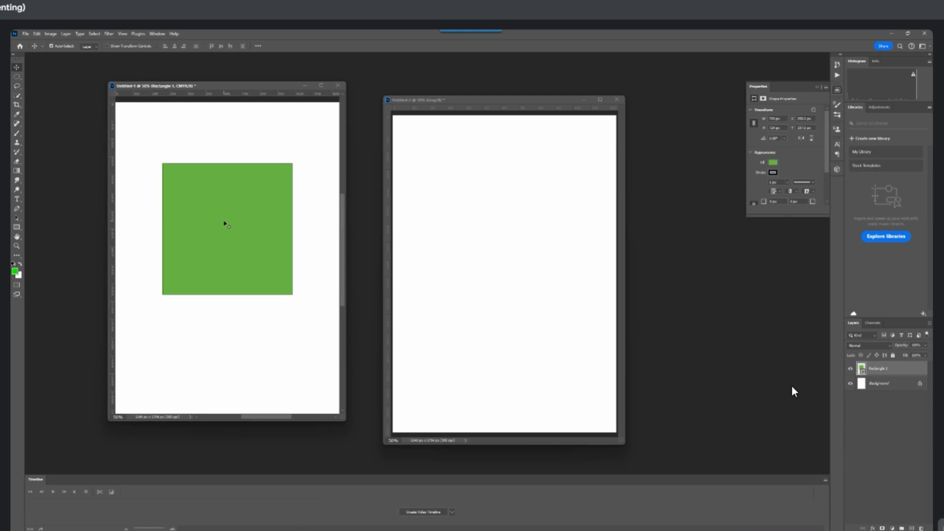
Shift the grayscale document's window up slightly and examine which image adjustments it offers
left_click_drag(437, 100, 434, 95)
scroll(467, 239, "down", 5)
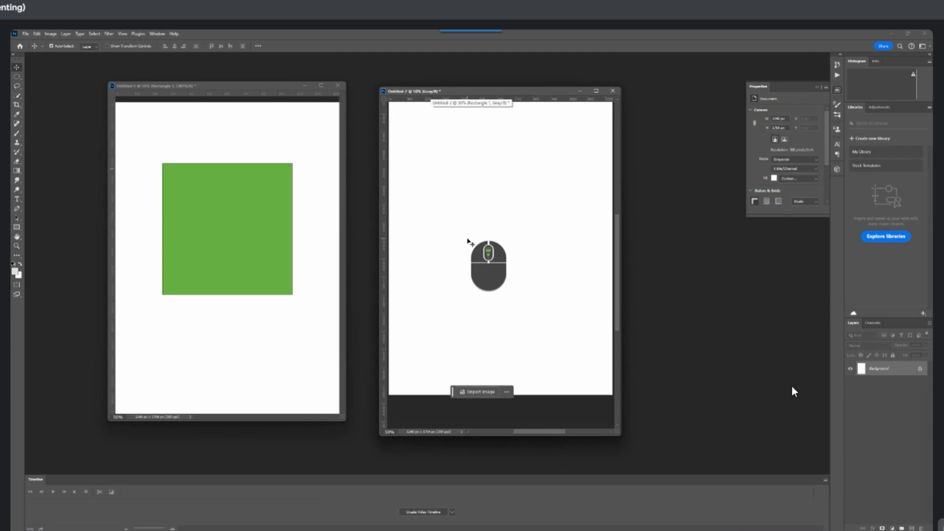
scroll(468, 239, "up", 3)
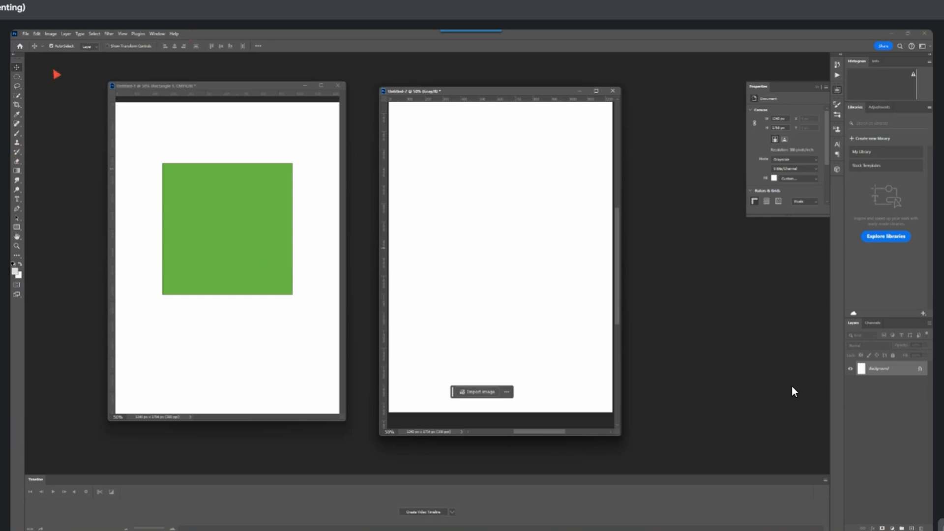
left_click(51, 34)
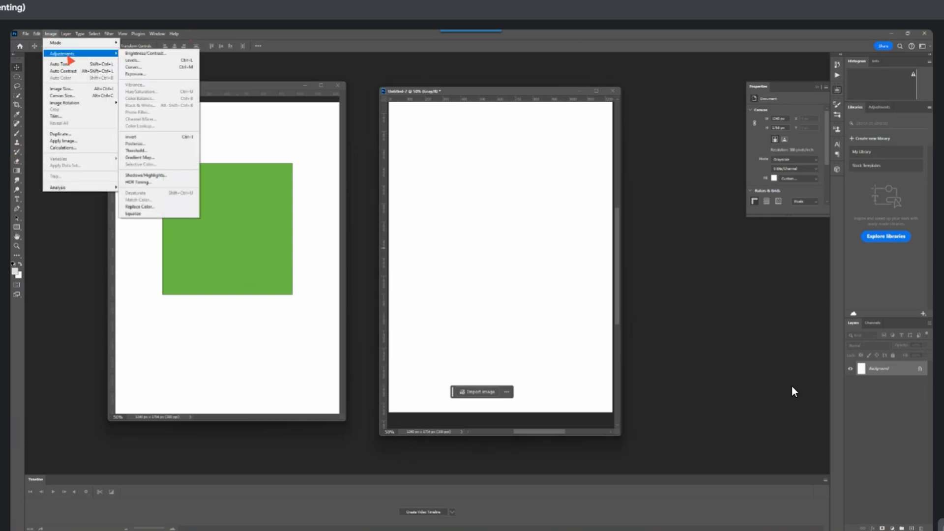
left_click(196, 203)
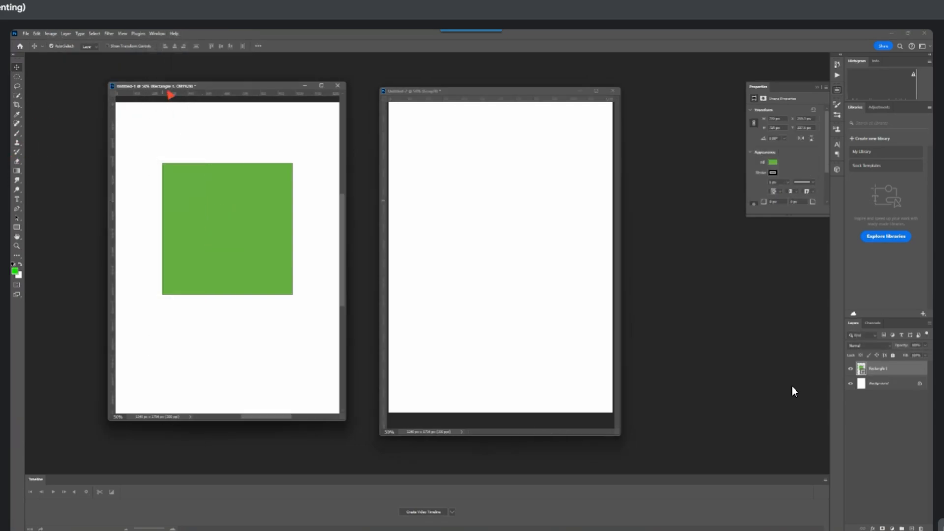
Lower the CMYK document's window slightly and compare its available image adjustments with those of the grayscale document
left_click_drag(171, 87, 168, 95)
left_click(51, 34)
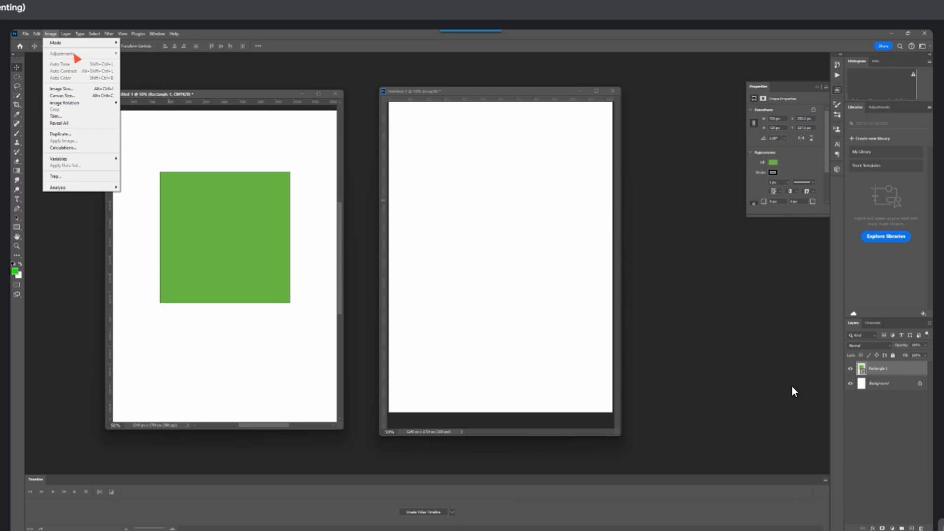
left_click(456, 166)
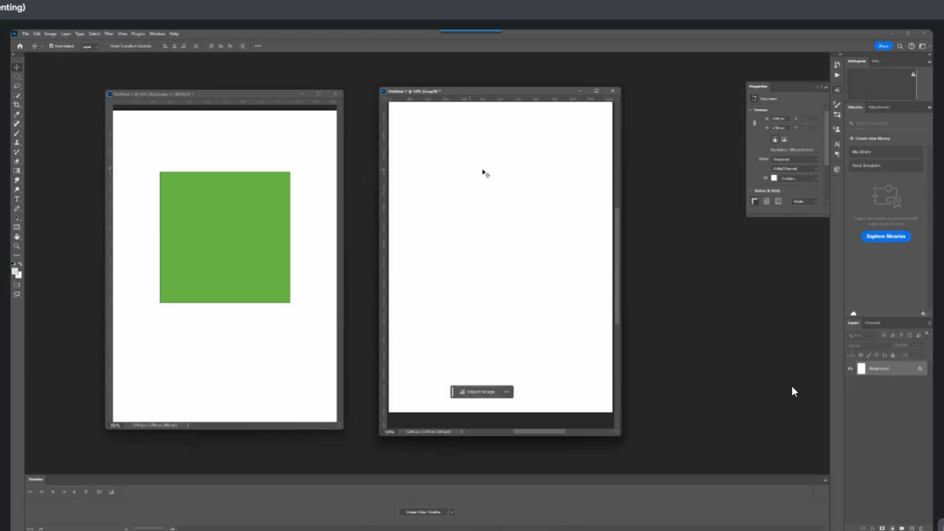
left_click(50, 34)
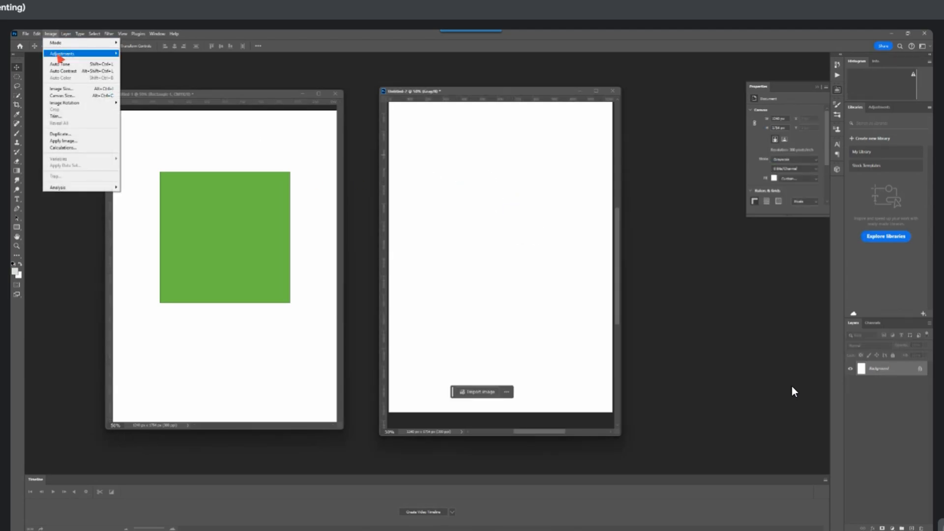
mouse_move(94, 55)
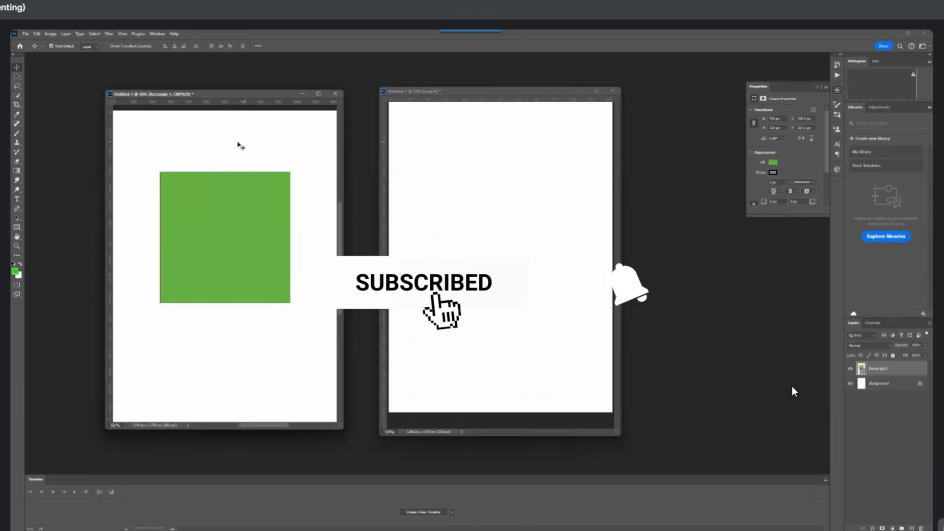
left_click(51, 34)
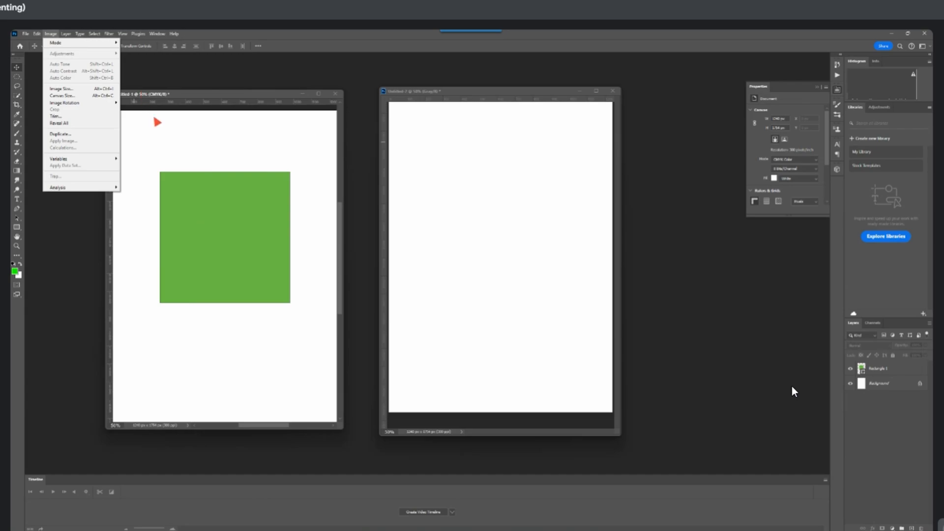
left_click(183, 166)
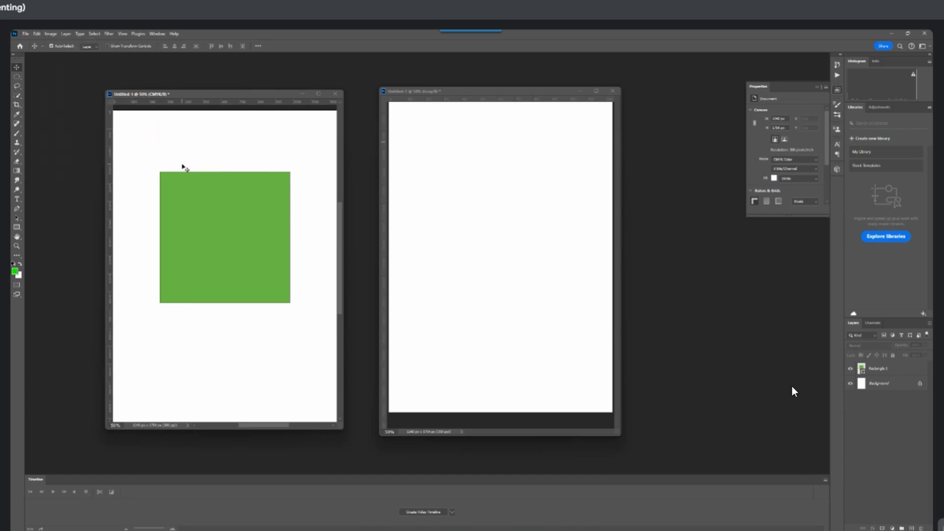
left_click(431, 157)
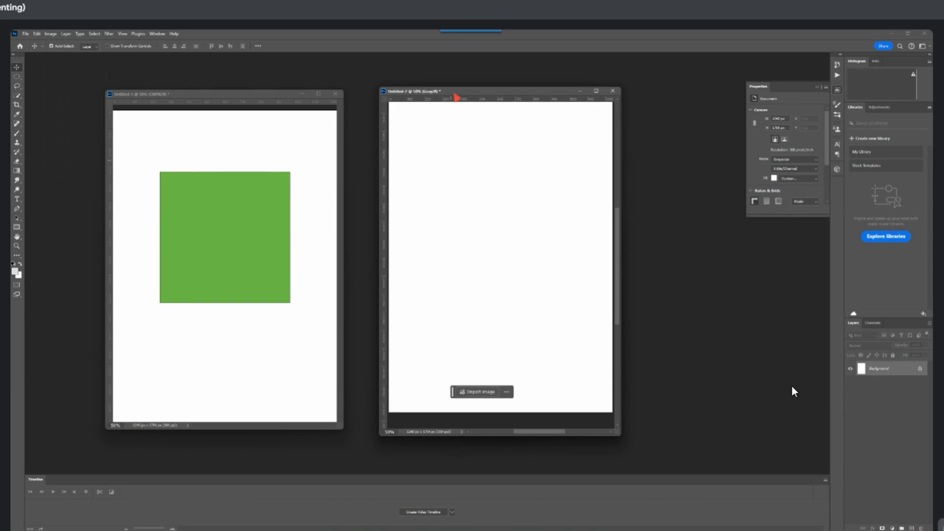
Create a third document of 1240 × 1754 px at 300 pixels/inch in RGB Color mode and move its window lower
left_click_drag(455, 94, 441, 96)
left_click(25, 33)
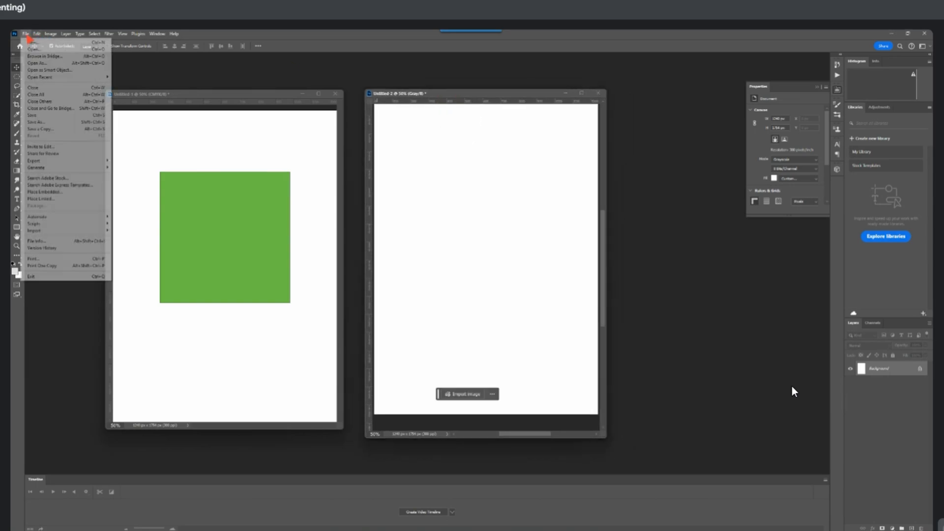
left_click(31, 44)
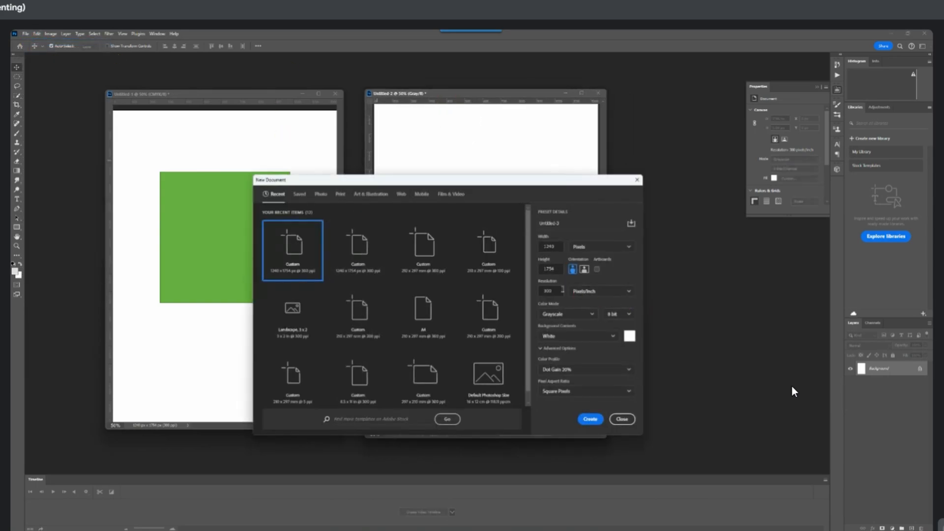
left_click(558, 317)
left_click(559, 347)
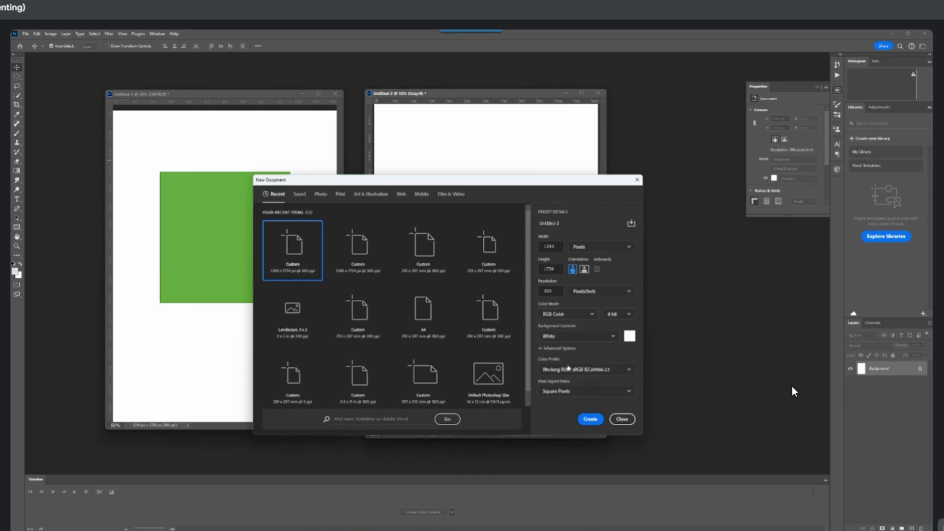
left_click(590, 419)
left_click_drag(446, 104, 464, 192)
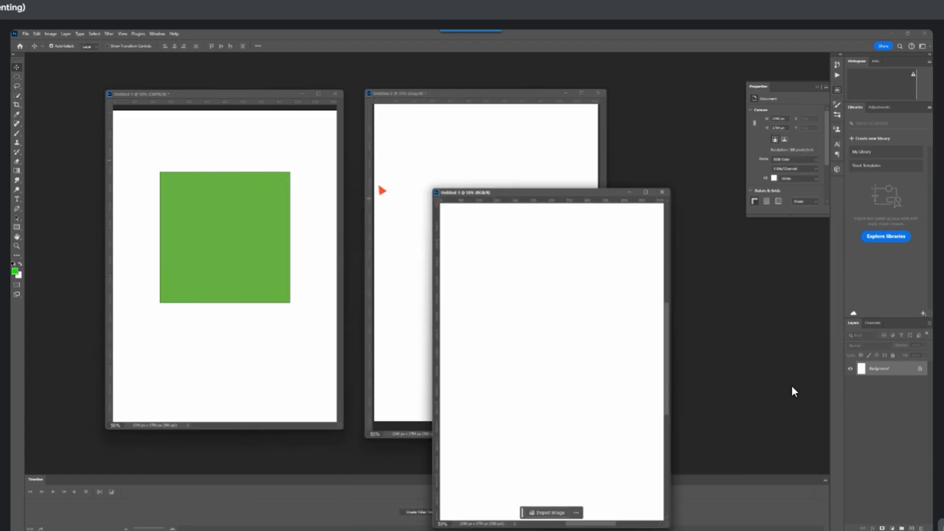
Compare the image adjustments offered for the RGB document with the CMYK document's, moving the green rectangle down slightly
left_click(51, 34)
mouse_move(61, 53)
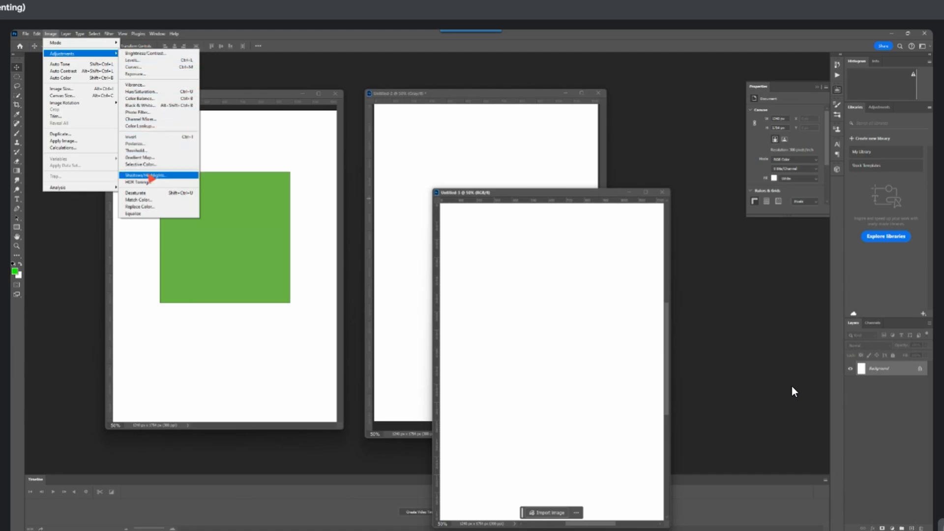
left_click(257, 171)
left_click_drag(221, 199, 210, 217)
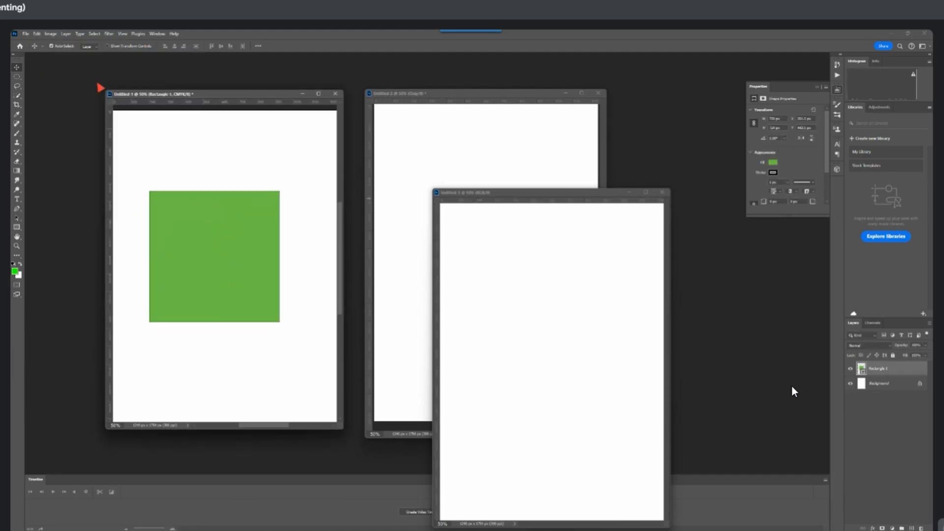
left_click(51, 34)
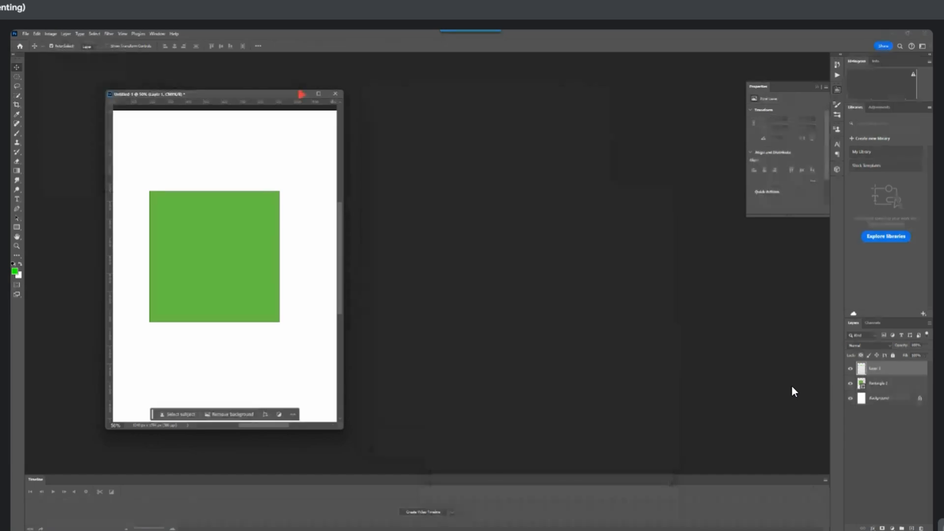
Shift the CMYK document's window up slightly and delete the green rectangle's layer
left_click_drag(299, 94, 332, 84)
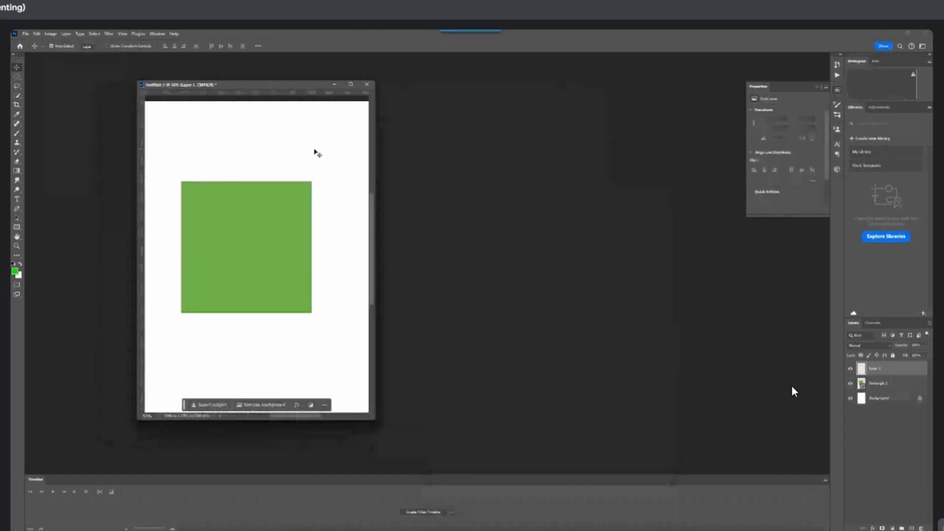
left_click(904, 385)
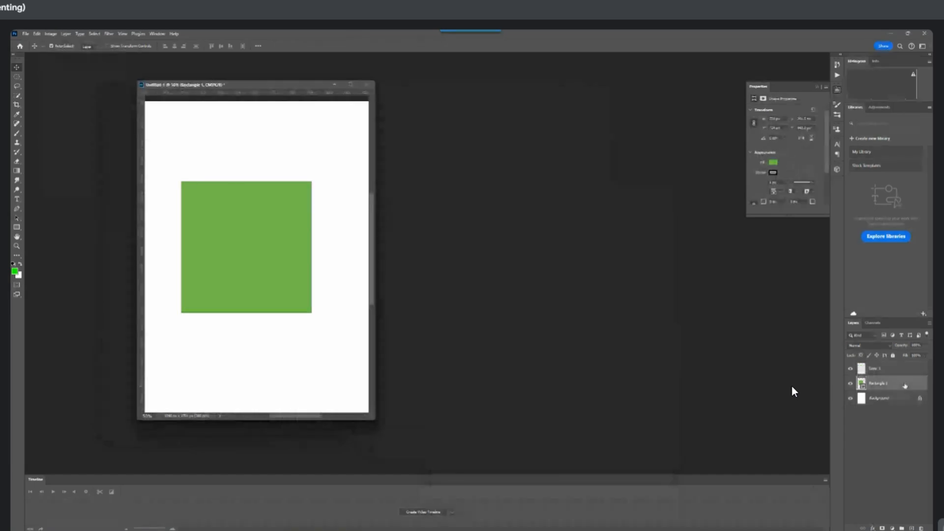
key("Delete")
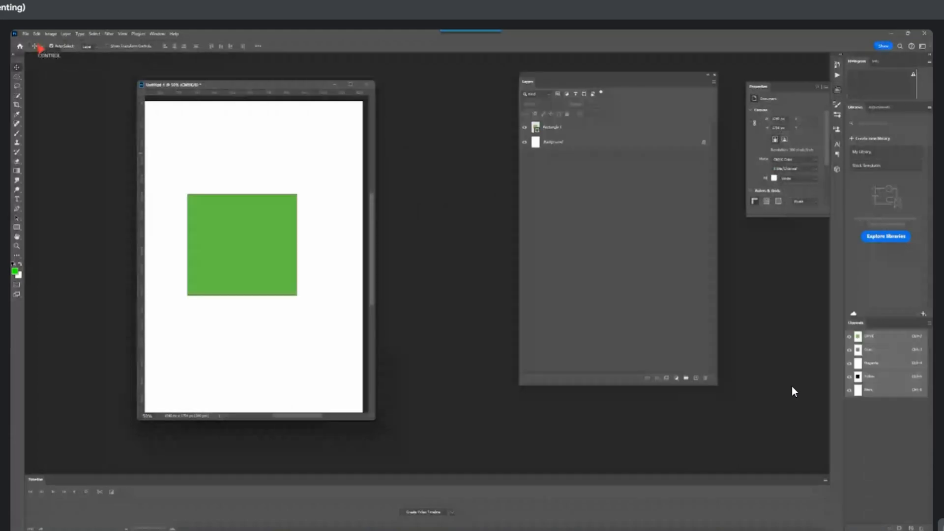
Check the image adjustments for the new green rectangle's layer and set the foreground colour to pure red
left_click(51, 34)
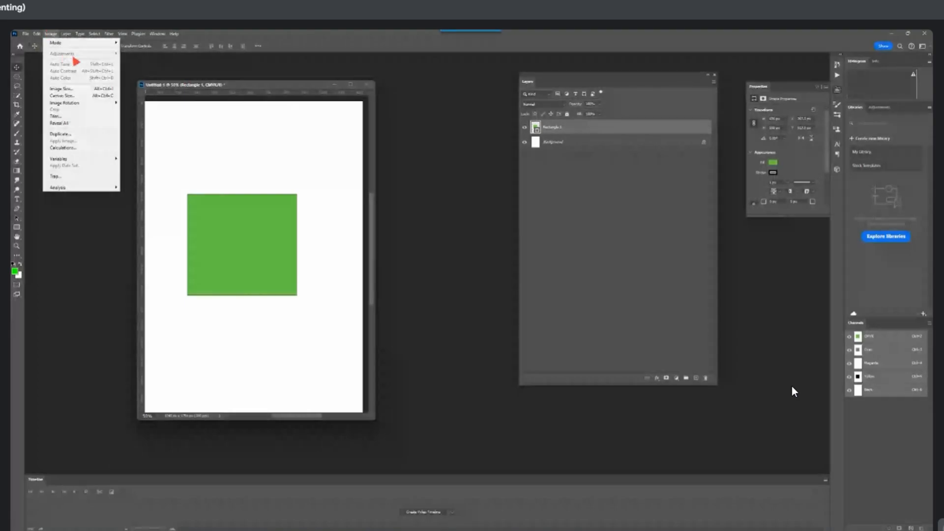
left_click(27, 65)
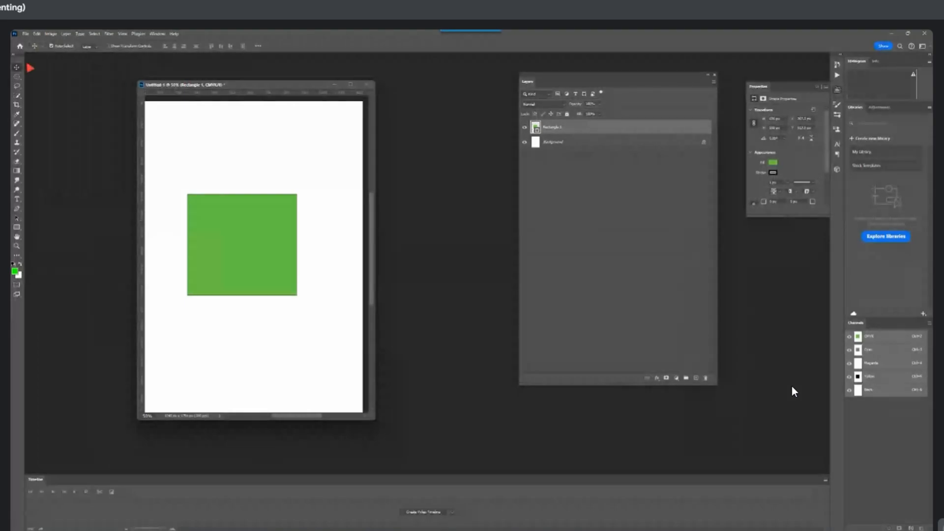
left_click(15, 270)
left_click_drag(337, 261, 335, 196)
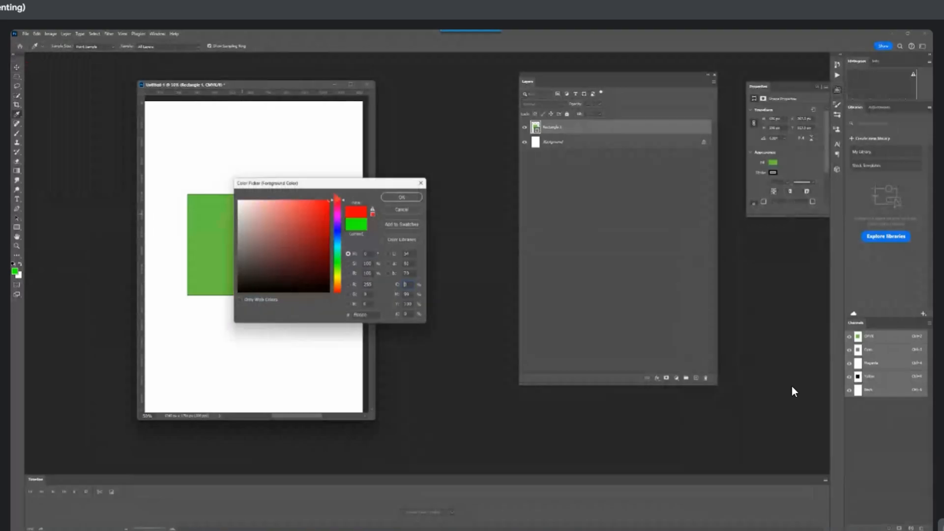
left_click(394, 198)
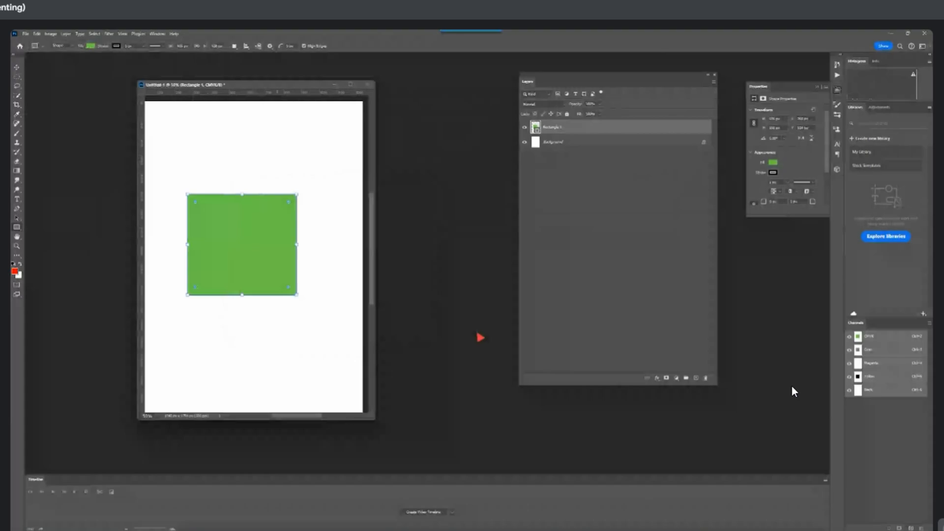
Draw a wide rectangle about 840 × 310 px above the green one and fill it with the recent red colour
left_click_drag(181, 129, 330, 184)
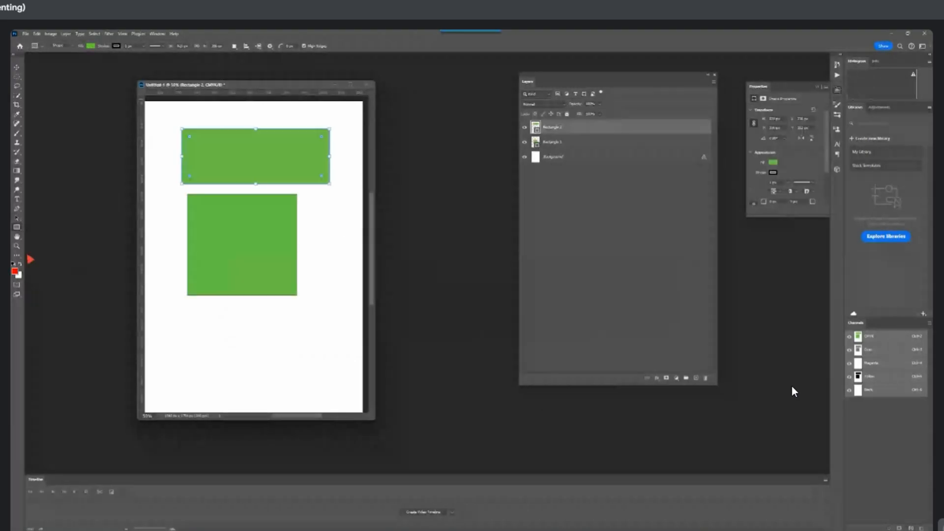
left_click(91, 46)
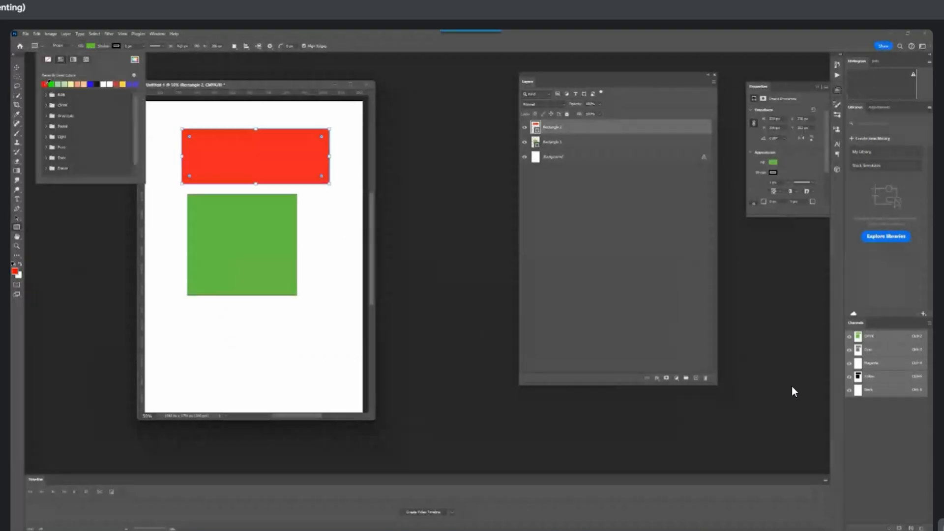
left_click(48, 82)
key("v")
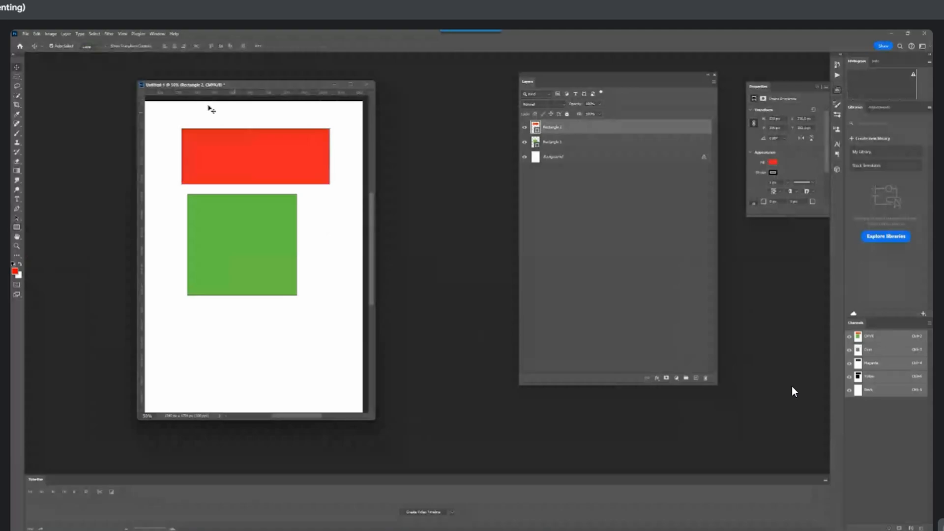
left_click(51, 34)
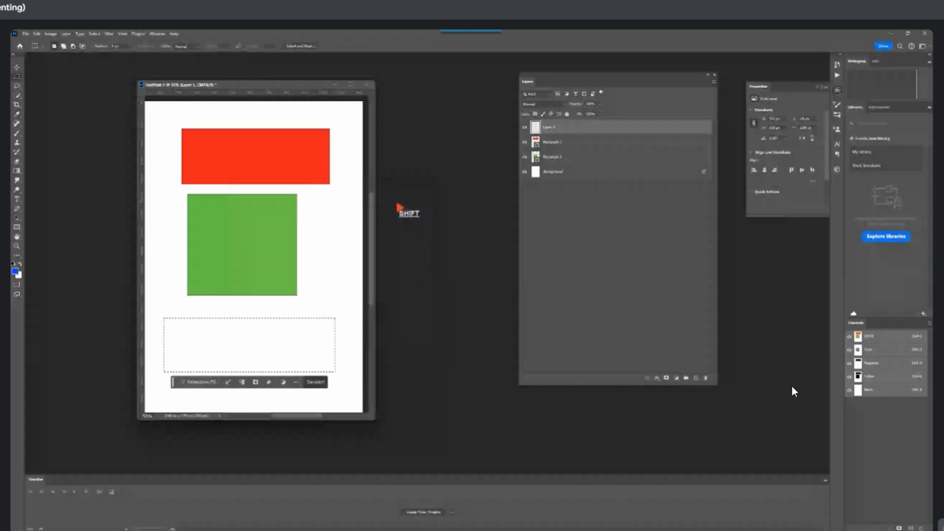
Fill the selection below the green rectangle with the blue foreground colour, deselect it, and slightly adjust its hue with Hue/Saturation
key("alt+BackSpace")
key("ctrl+d")
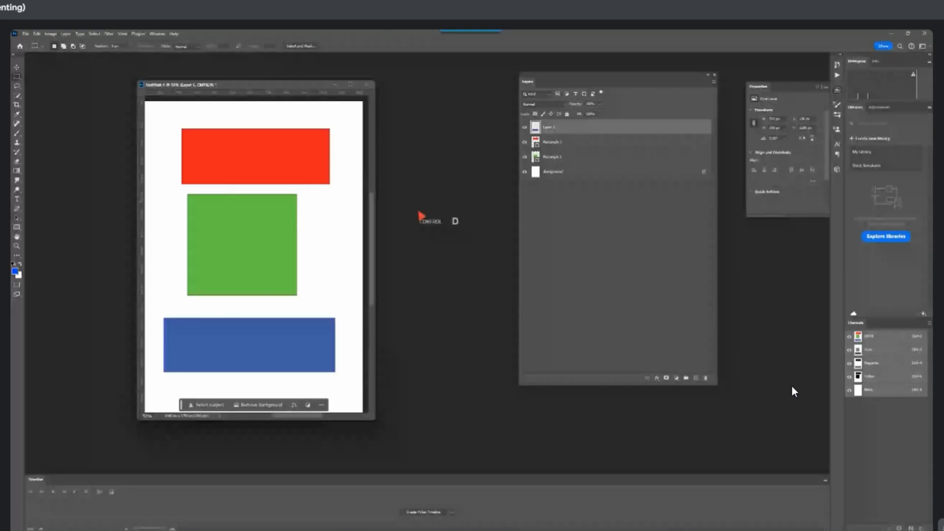
left_click(51, 33)
mouse_move(74, 55)
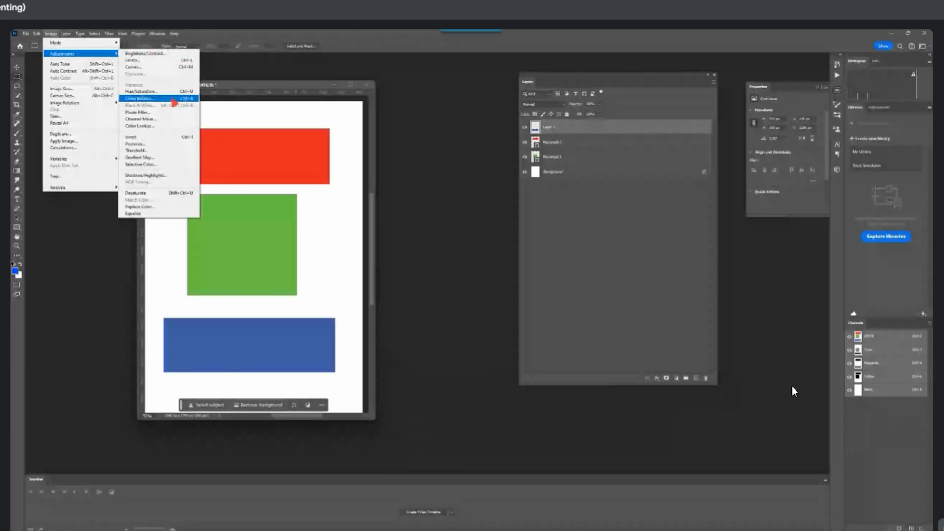
left_click(148, 92)
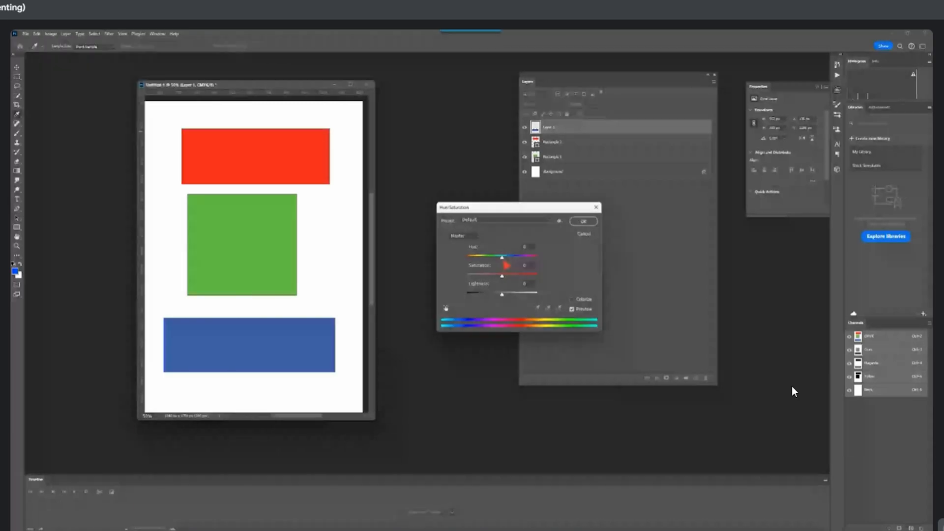
mouse_move(502, 257)
left_mouse_down()
mouse_move(527, 256)
mouse_move(503, 259)
mouse_move(516, 265)
left_mouse_up()
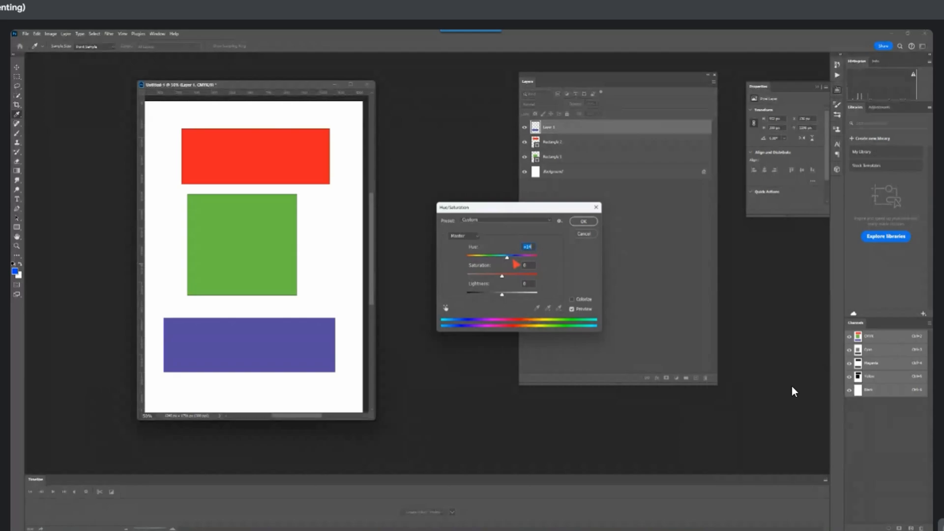
left_click(232, 351)
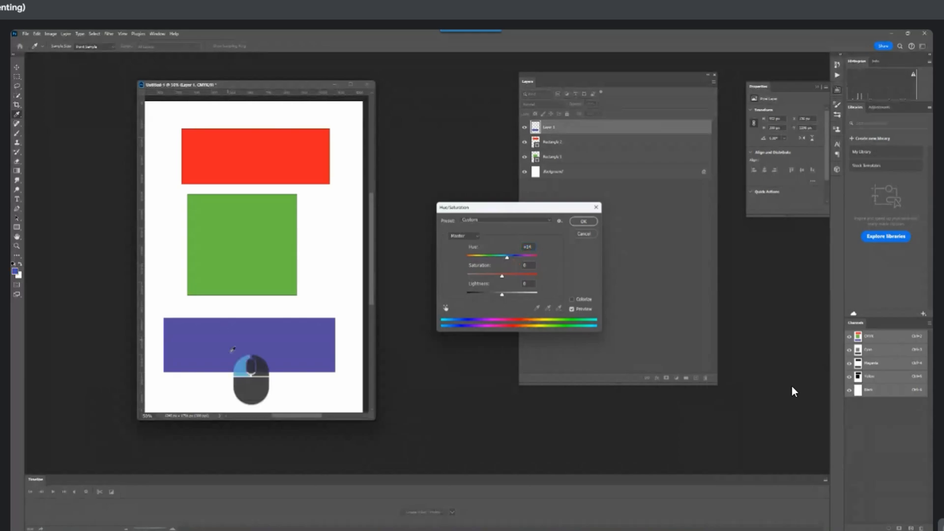
left_click_drag(489, 207, 478, 213)
mouse_move(496, 262)
left_mouse_down()
mouse_move(458, 263)
mouse_move(508, 263)
mouse_move(492, 263)
left_mouse_up()
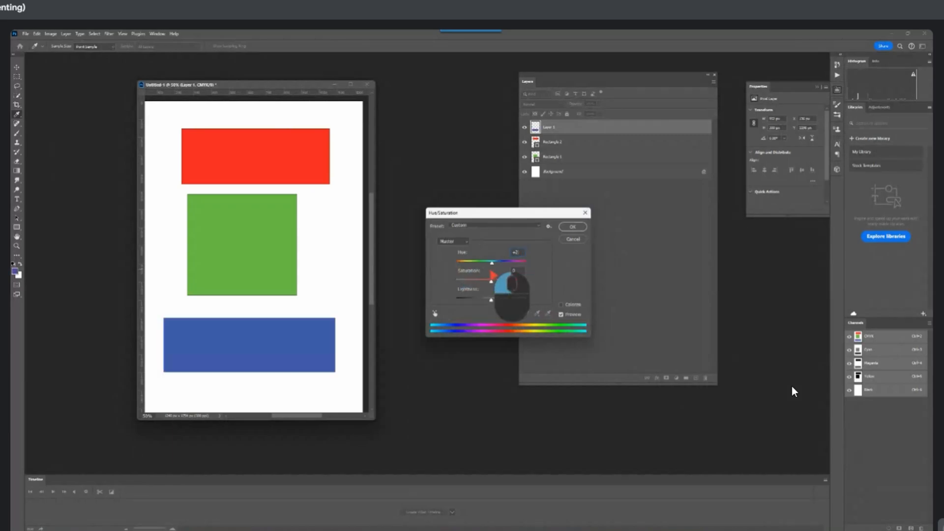
left_click(572, 227)
Recolour the red rectangle blue, nudging it slightly up and left, and shift the green rectangle slightly down and right
left_click(16, 67)
left_click_drag(252, 155, 250, 153)
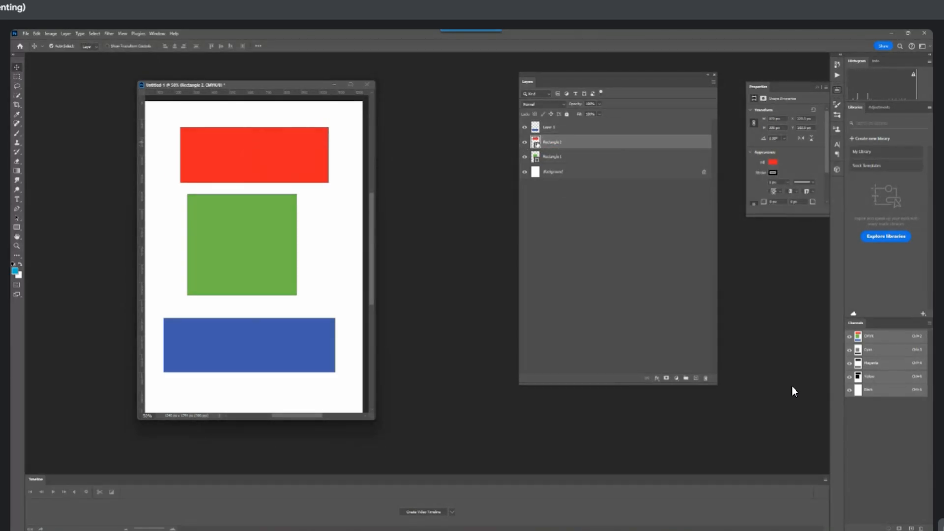
double_click(536, 143)
left_click_drag(329, 186, 490, 192)
left_click_drag(498, 251, 495, 276)
mouse_move(482, 230)
left_mouse_down()
mouse_move(460, 231)
mouse_move(459, 253)
mouse_move(495, 240)
mouse_move(506, 204)
left_mouse_up()
left_click(564, 203)
left_click_drag(246, 243, 255, 248)
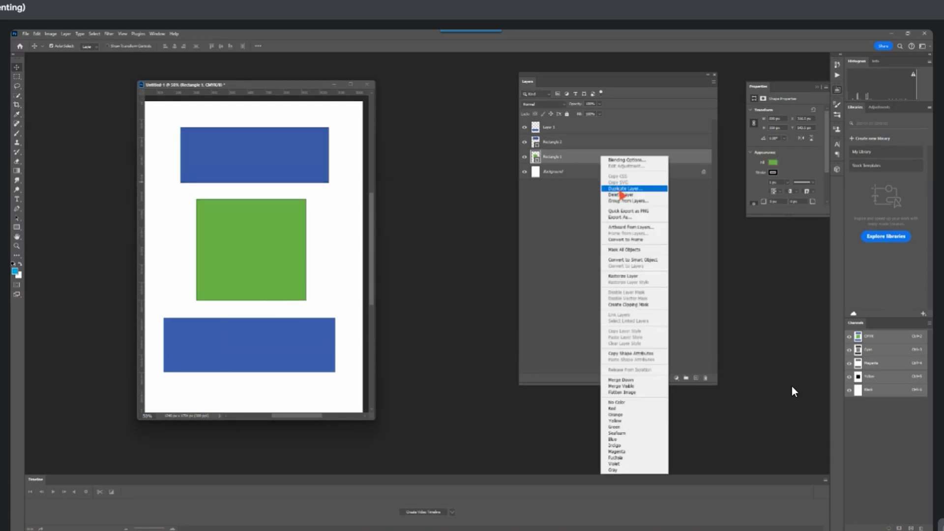
Select the three layers above the background and merge them into a single layer
left_click(596, 158)
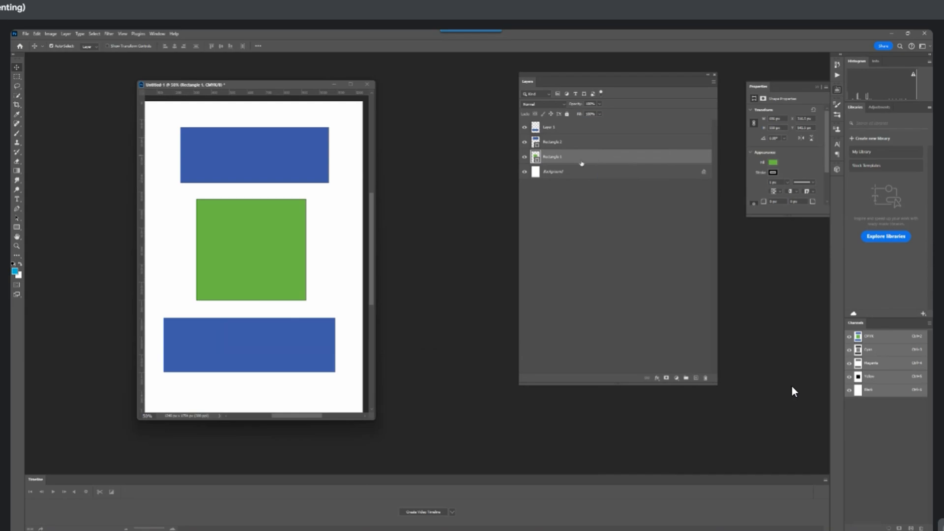
left_click(330, 225)
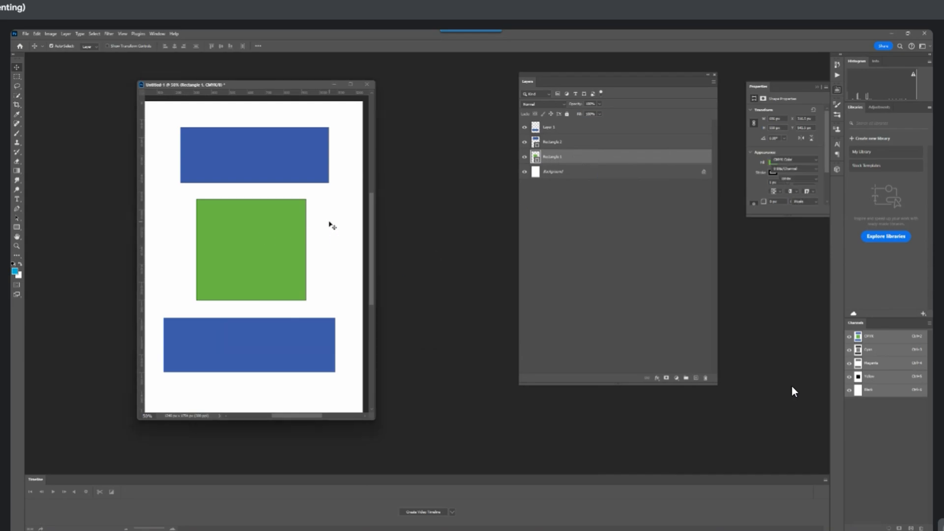
left_click(51, 34)
left_click(560, 130)
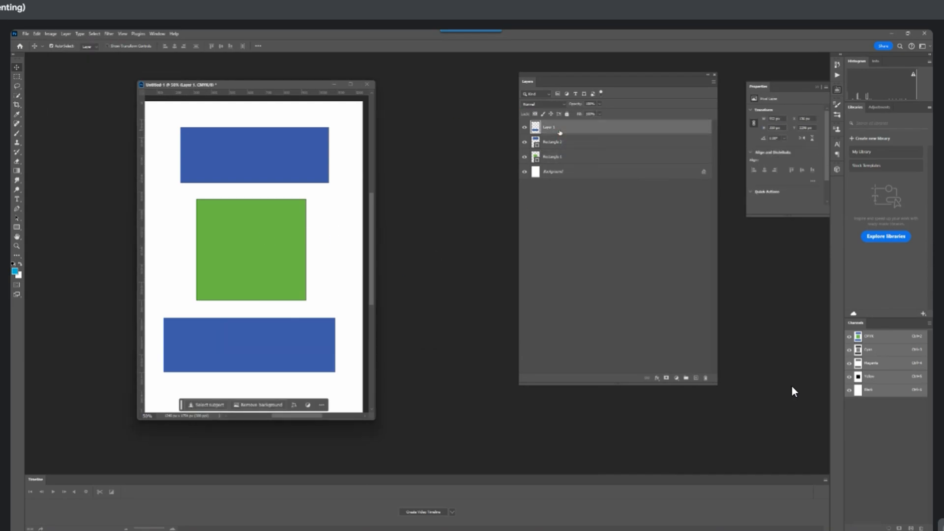
left_click(579, 223)
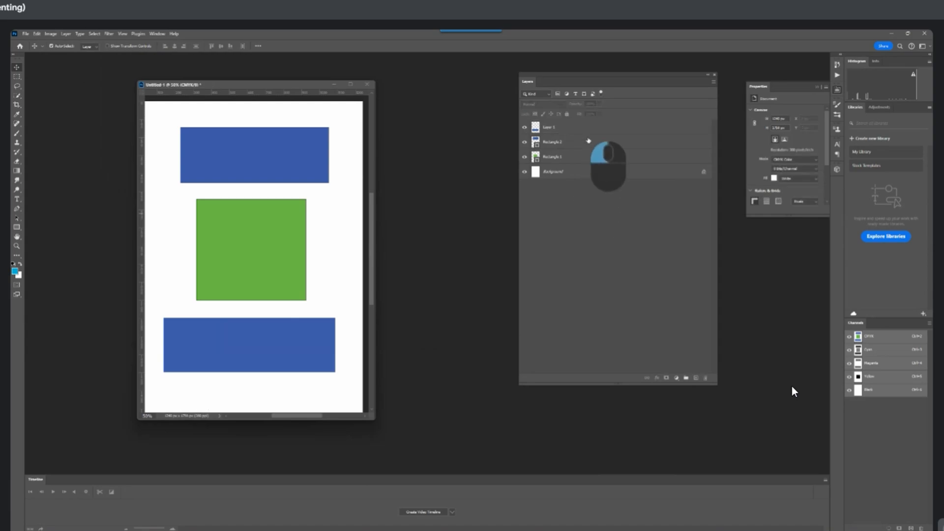
left_click(580, 127)
left_click(570, 158, "shift")
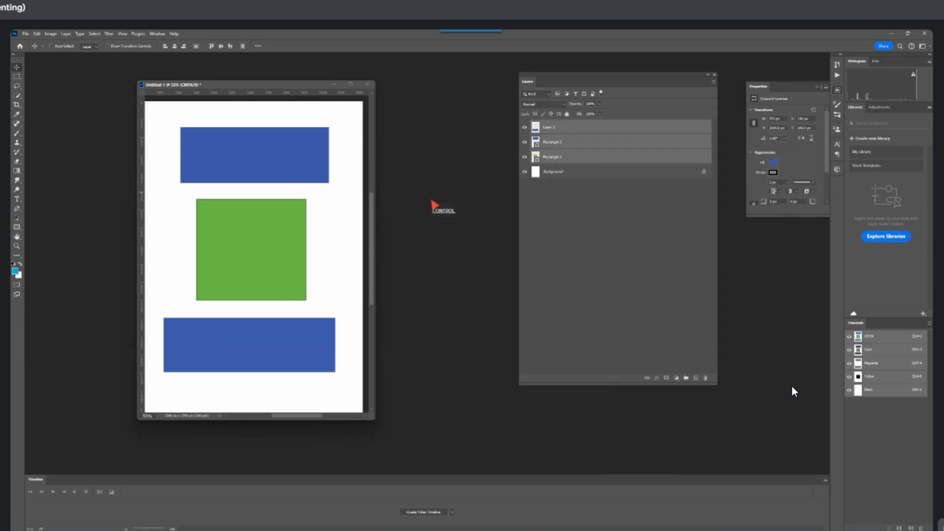
key("ctrl+e")
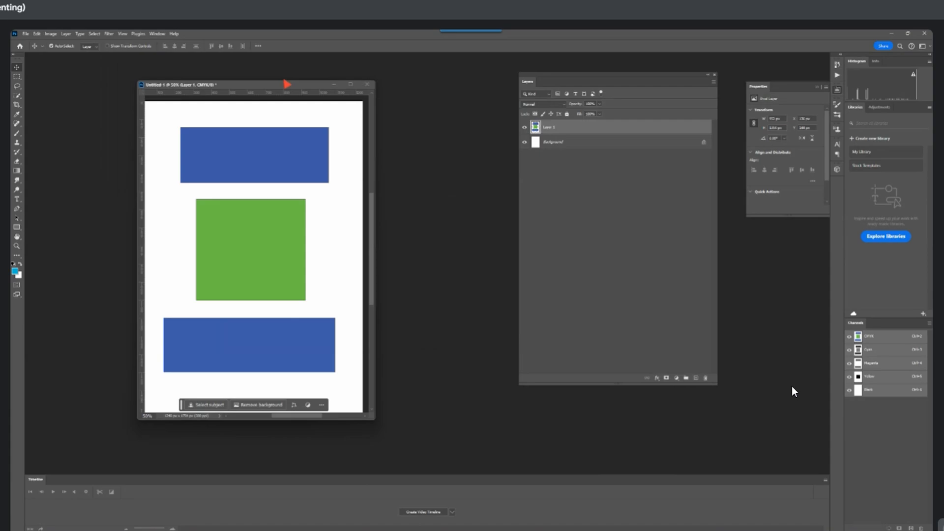
Check the image adjustments offered for the merged CMYK layer, shifting its rectangles slightly down and right
left_click(51, 33)
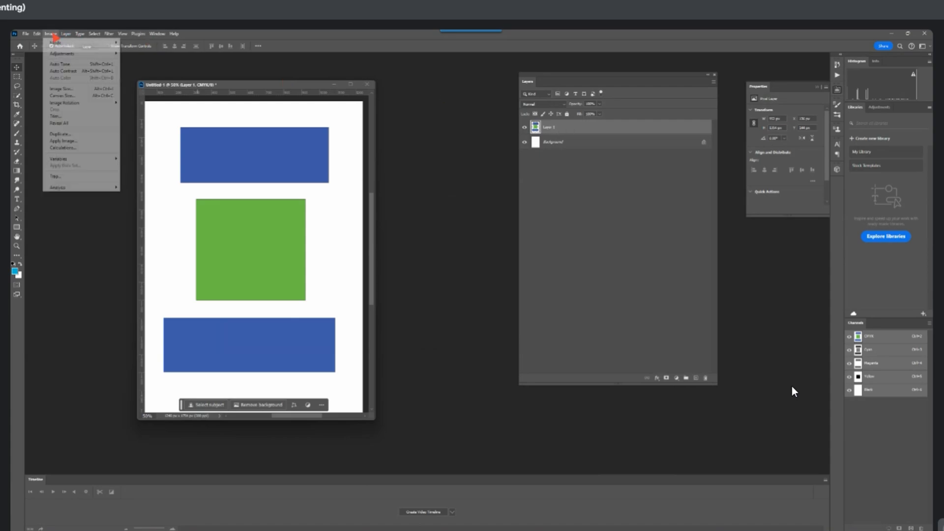
mouse_move(62, 56)
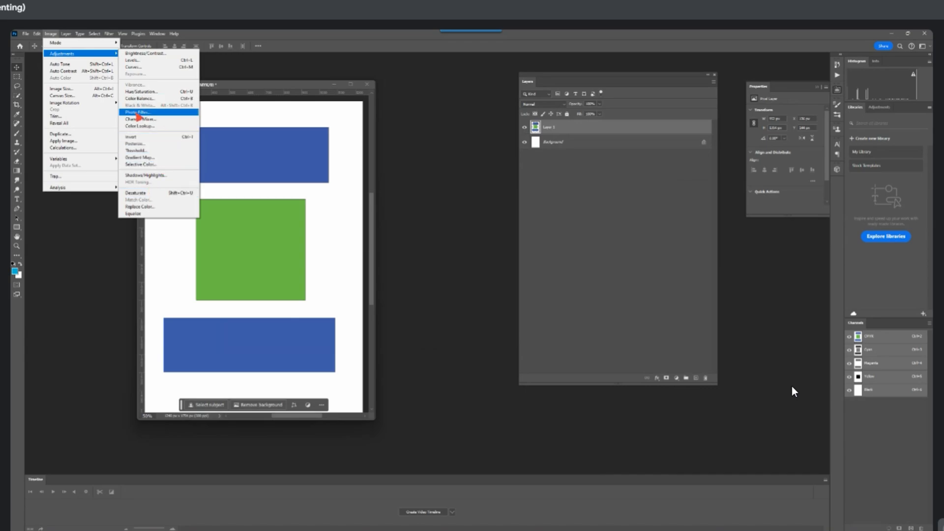
left_click(275, 162)
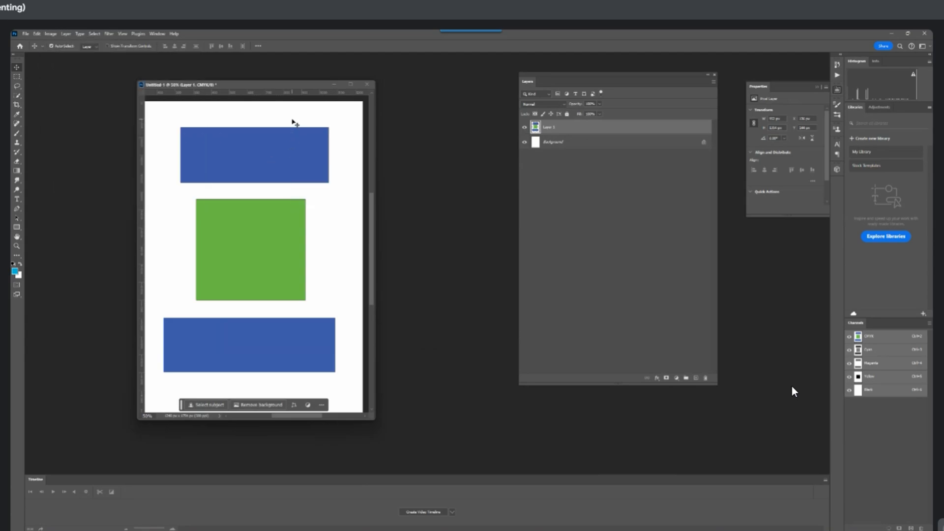
left_click_drag(276, 147, 239, 155)
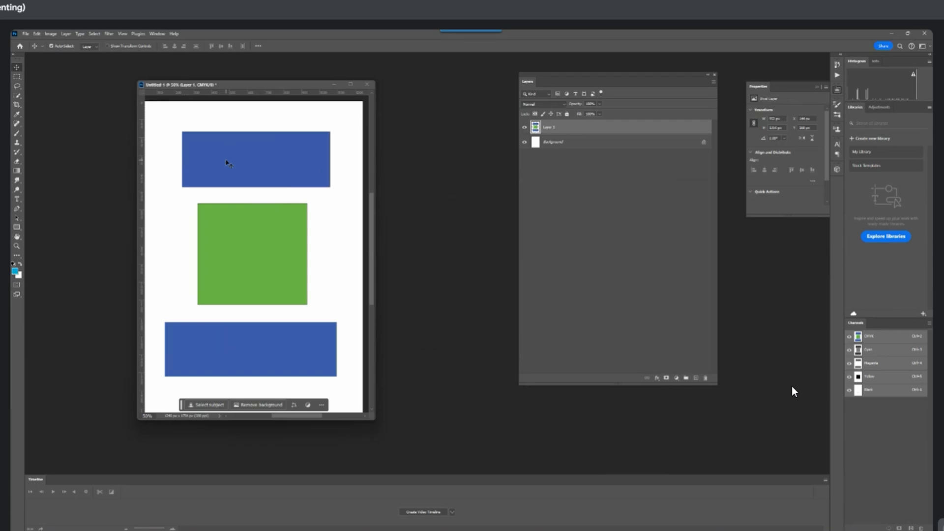
left_click(50, 34)
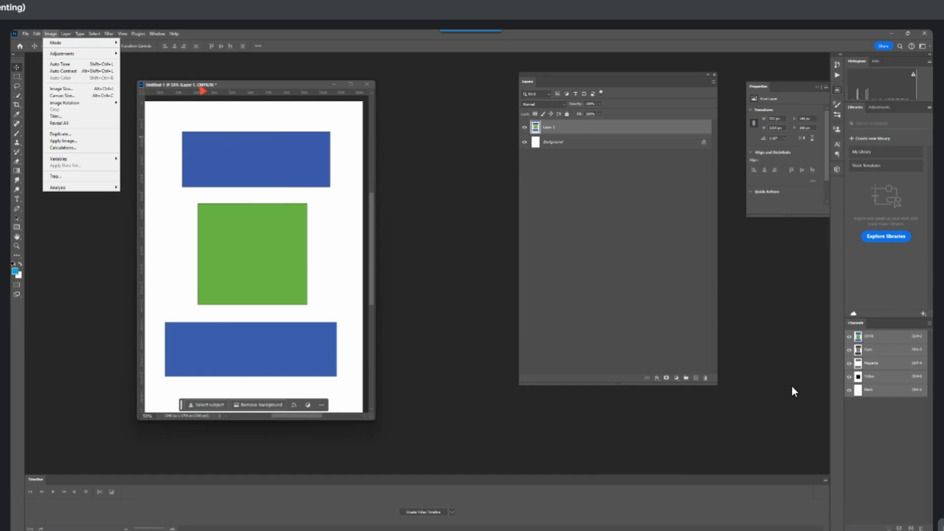
left_click(190, 63)
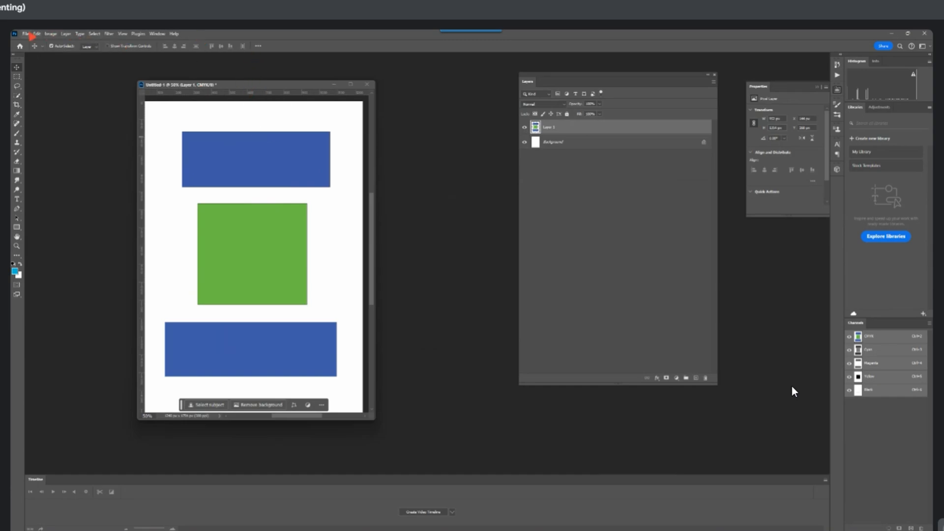
Create a 1240 × 1754 px RGB Color document at 300 ppi and float its window beside the CMYK document
left_click(25, 34)
left_click(37, 43)
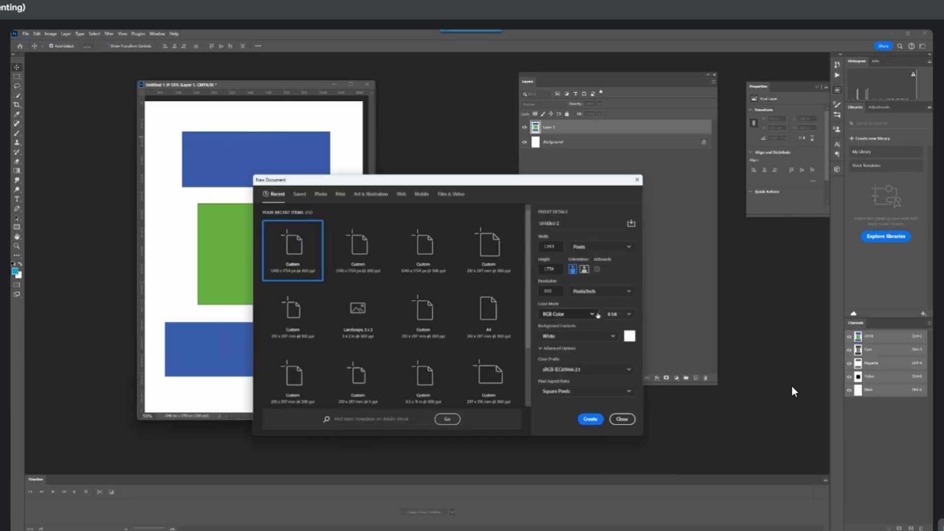
left_click(590, 419)
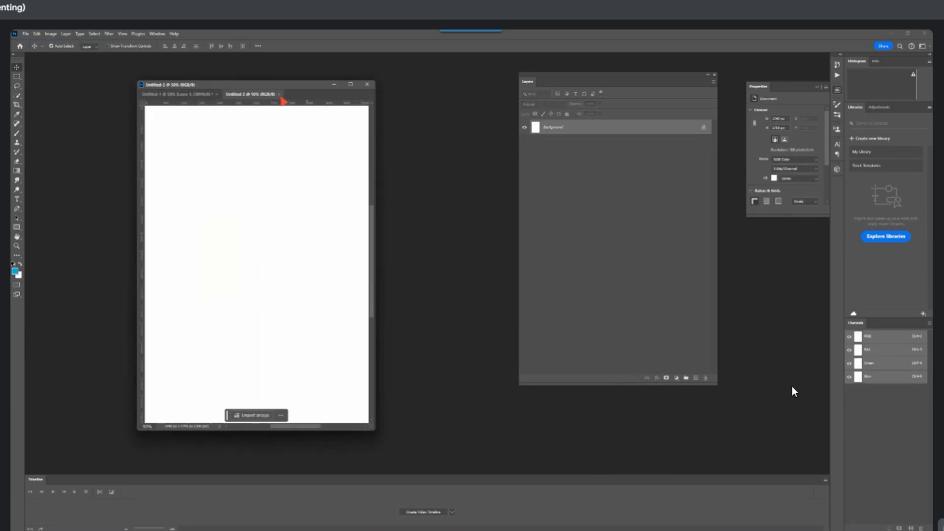
left_click_drag(282, 98, 447, 148)
Delete the merged rectangles layer from the CMYK document and set the foreground colour to bright green
left_click(264, 194)
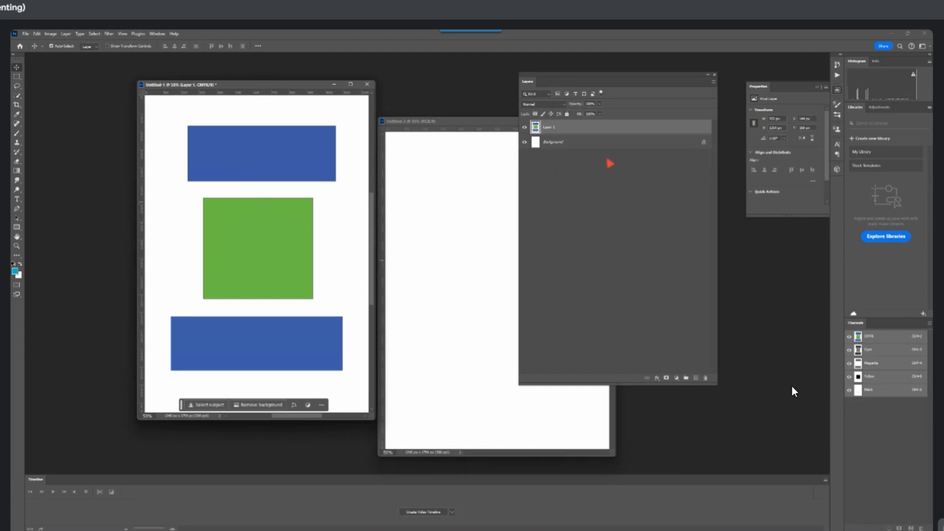
key("Delete")
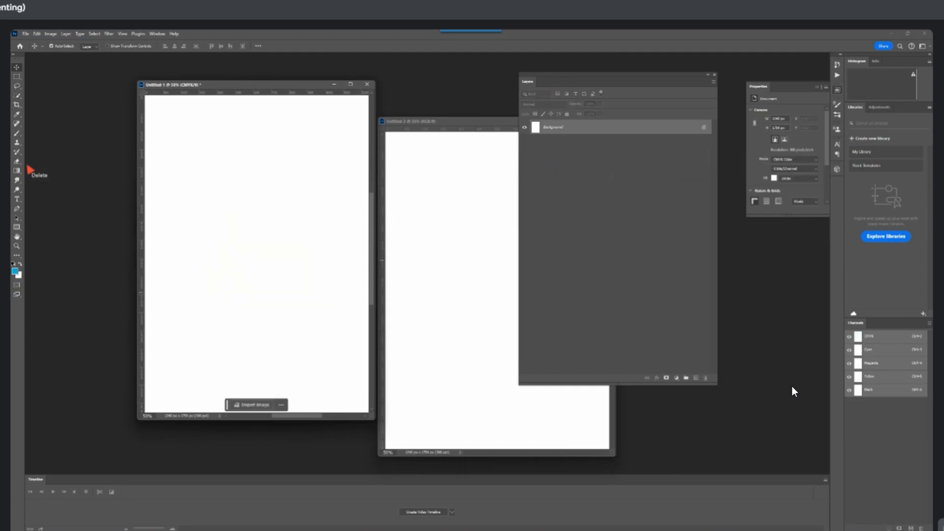
left_click(15, 271)
left_click(496, 267)
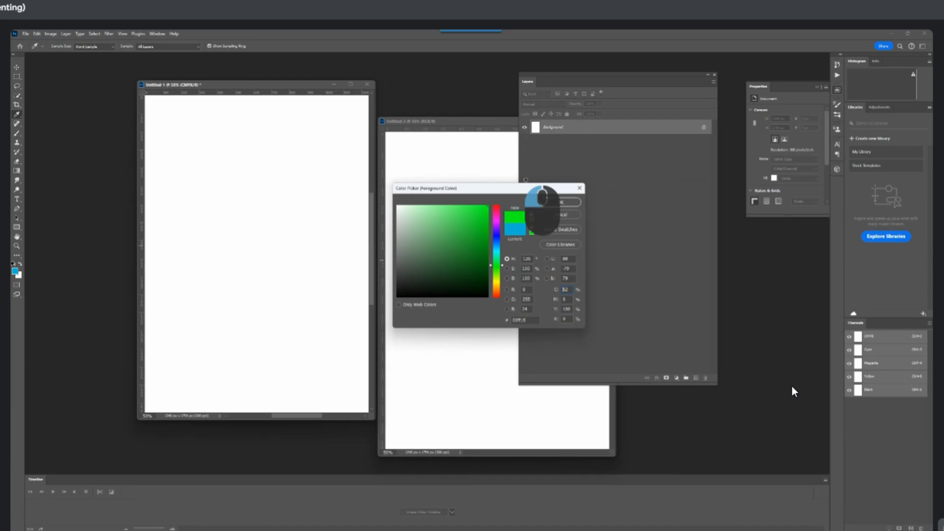
left_click(559, 202)
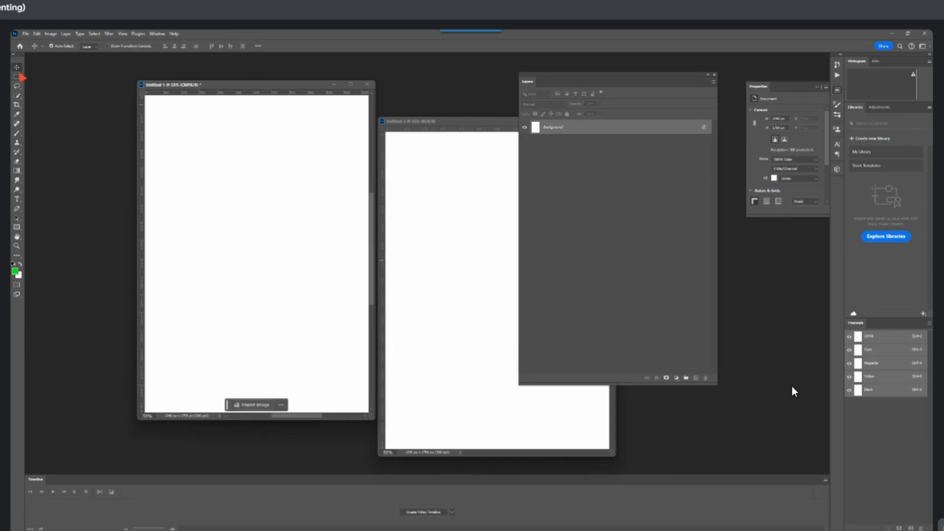
Draw a green rectangle about 675 × 650 px in the CMYK document and one about 565 × 770 px in the RGB document
left_click(17, 227)
left_click_drag(179, 181, 301, 297)
left_click(423, 178)
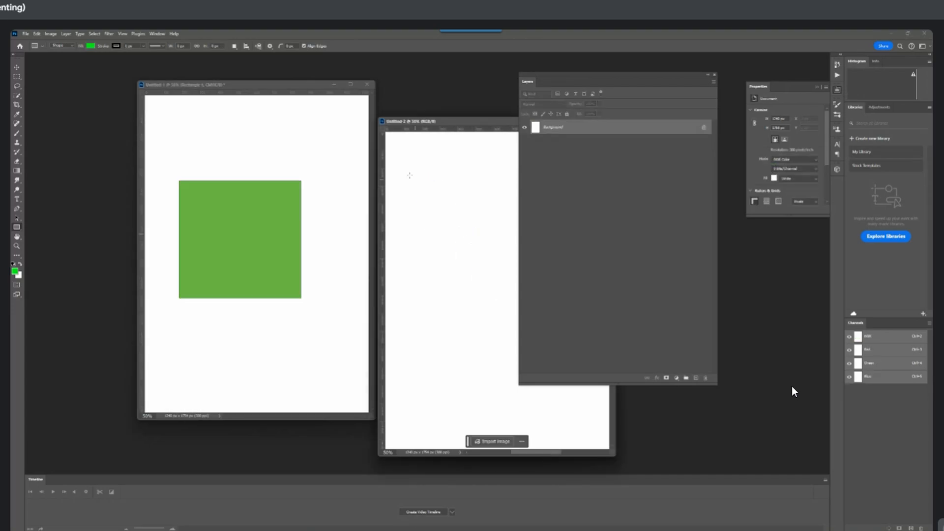
left_click_drag(403, 169, 505, 308)
left_click(17, 66)
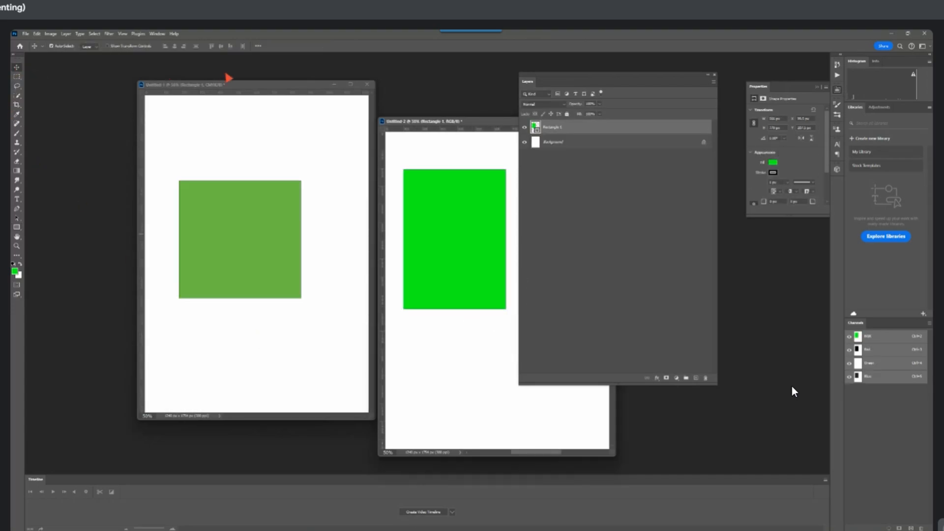
Place the CMYK and RGB document windows side by side and close the Layers panel
left_click_drag(229, 86, 150, 103)
left_click_drag(437, 121, 357, 100)
left_click(715, 74)
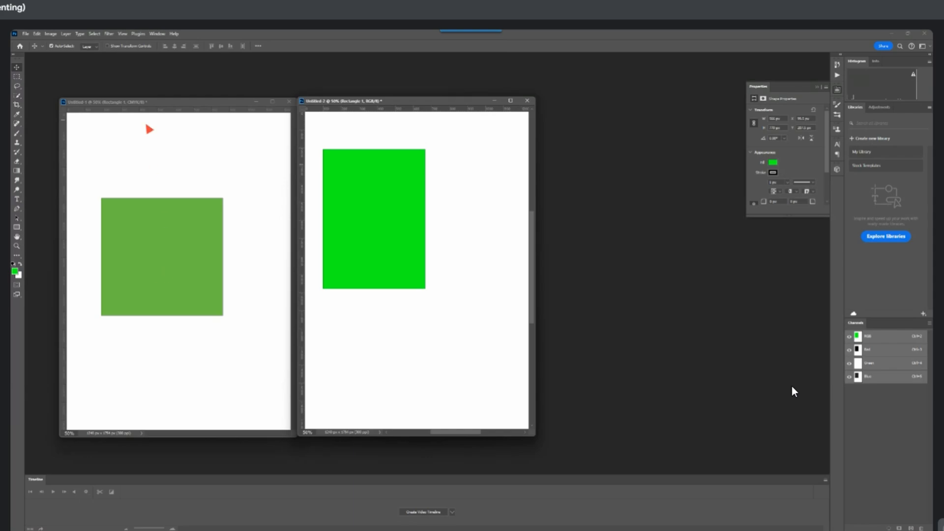
Compare the green rectangles and colour channels of both documents, and move the RGB window away from the CMYK one
left_click(153, 250)
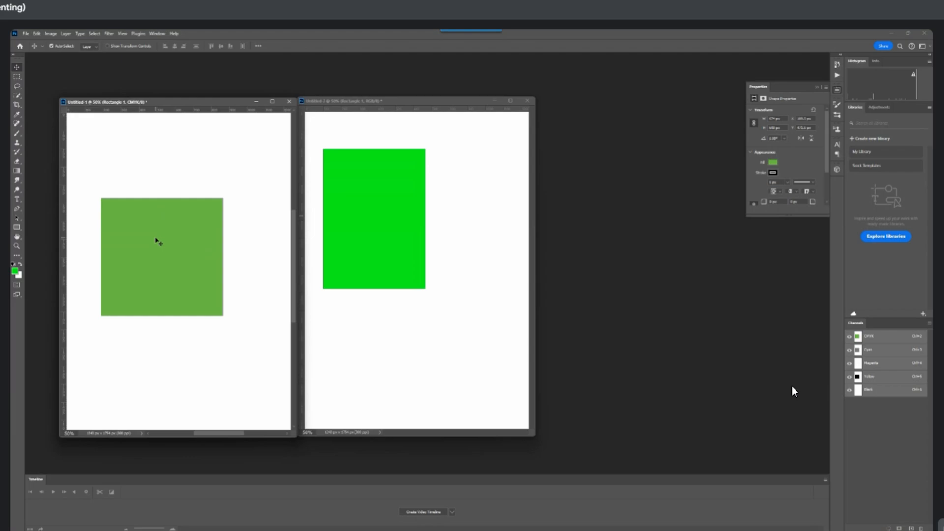
left_click(392, 245)
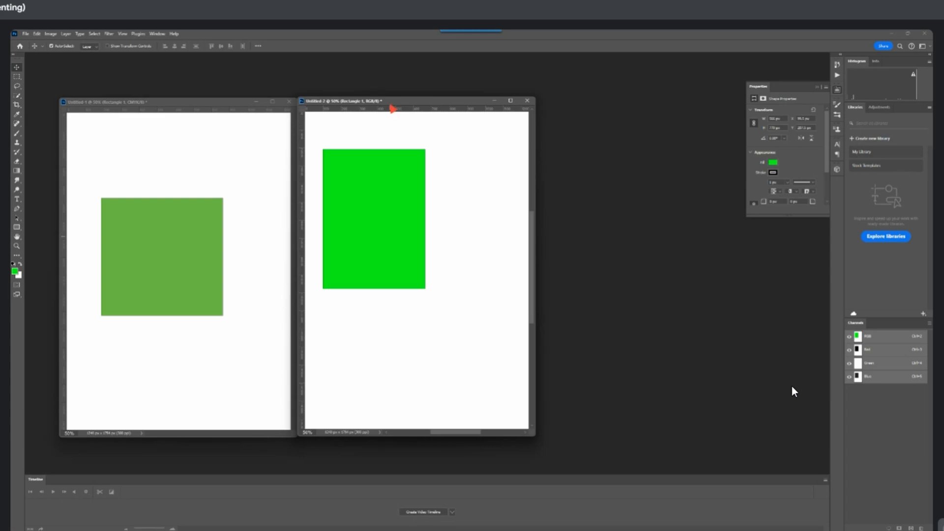
left_click_drag(392, 101, 522, 132)
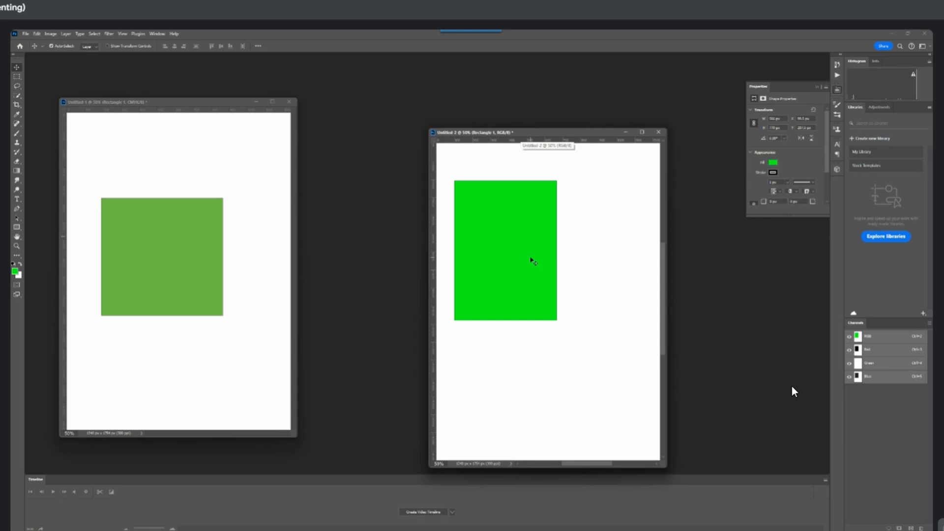
Move the CMYK document's green rectangle slightly down and to the right
left_click(212, 269)
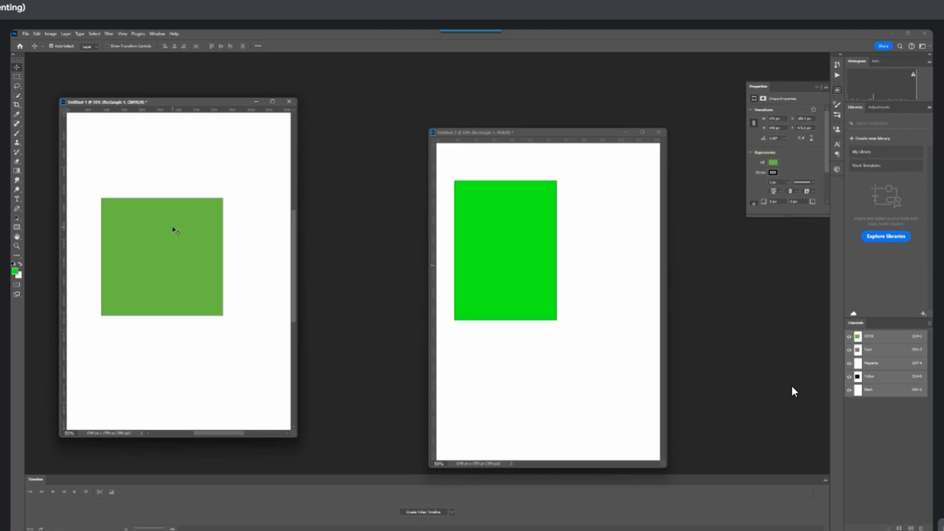
left_click(51, 34)
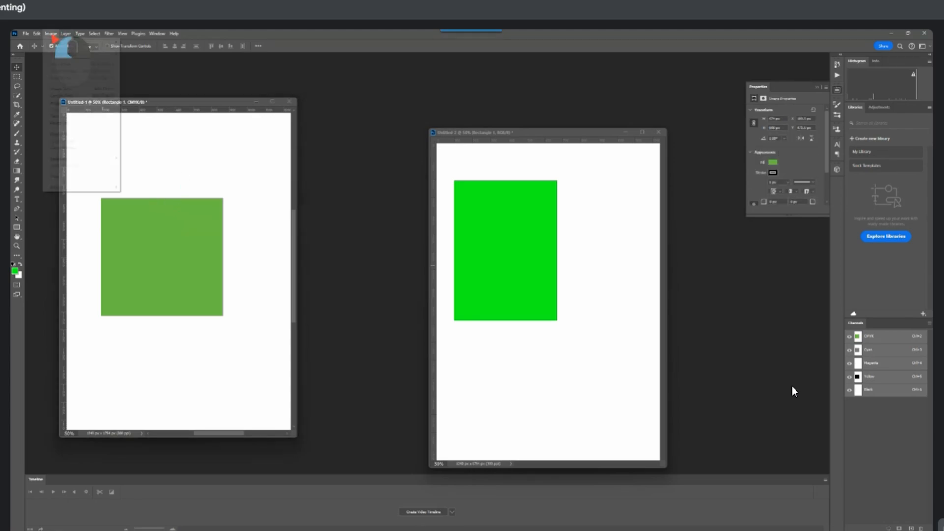
left_click(216, 212)
left_click_drag(156, 247, 184, 262)
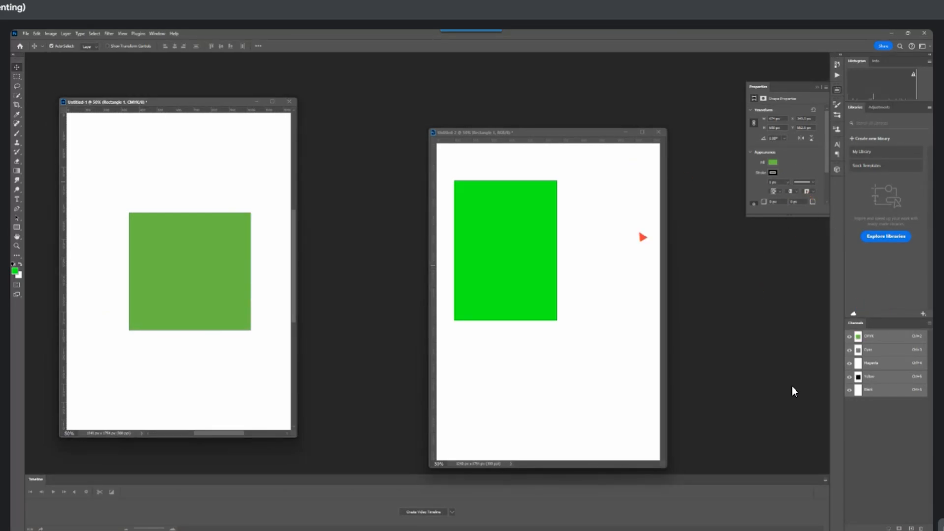
Rasterize the CMYK document's green rectangle by merging it with a new blank layer, and close the Layers panel
key("F7")
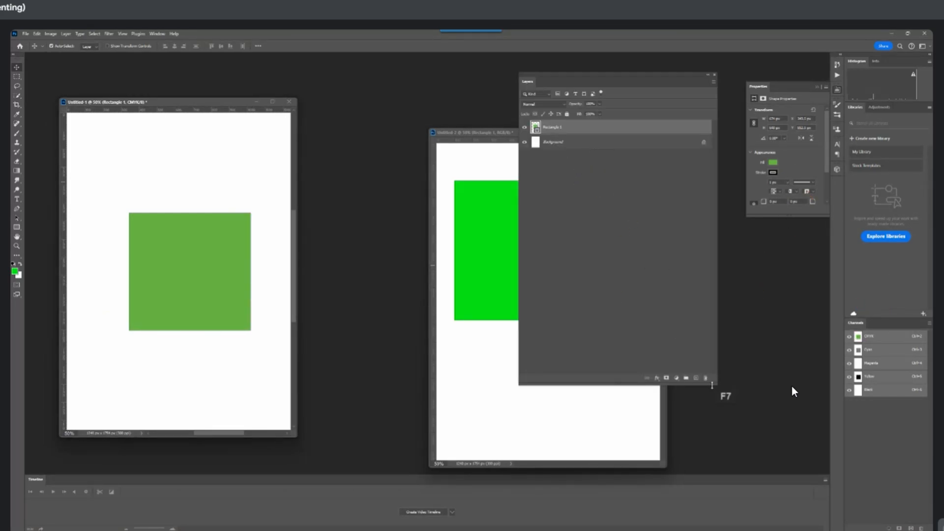
left_click(695, 377)
left_click(574, 148, "shift")
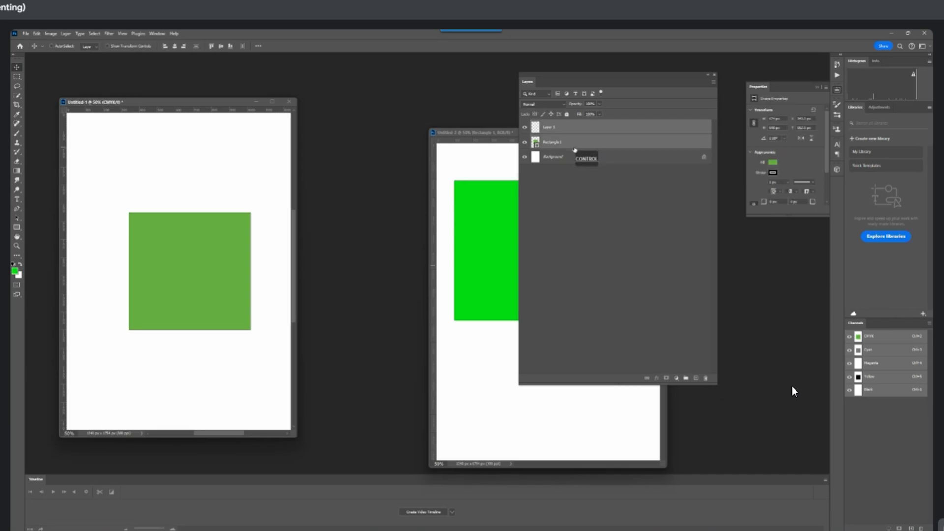
key("ctrl+e")
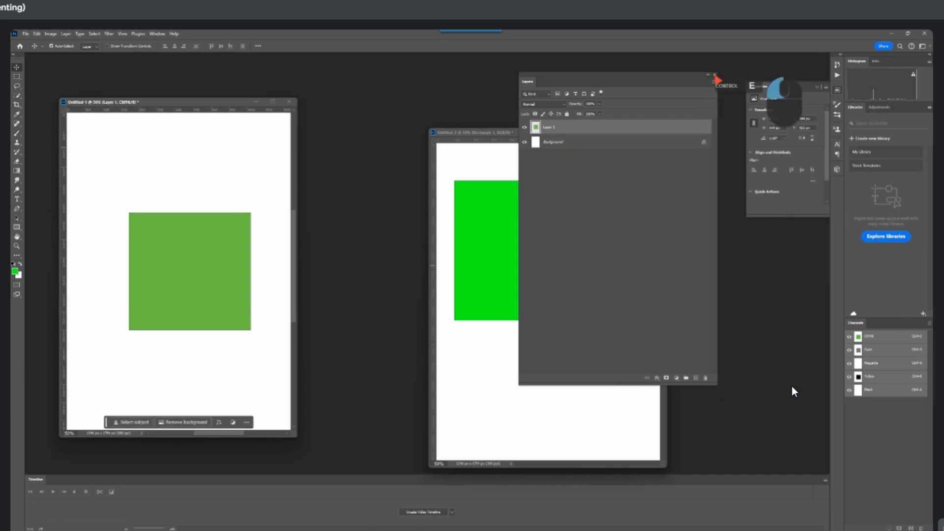
left_click(715, 75)
Move the CMYK document's green rectangle slightly up and examine which image adjustments are available for it
left_click_drag(181, 236, 181, 220)
left_click(50, 33)
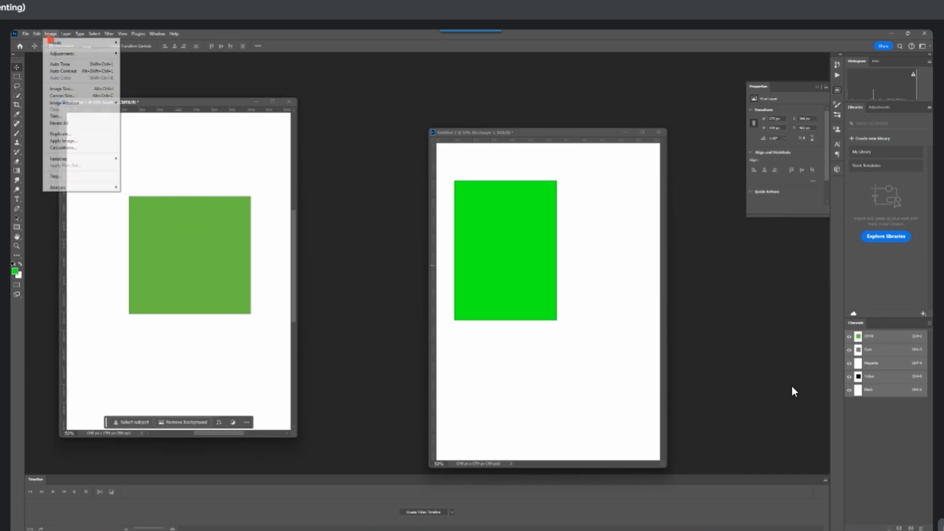
mouse_move(64, 54)
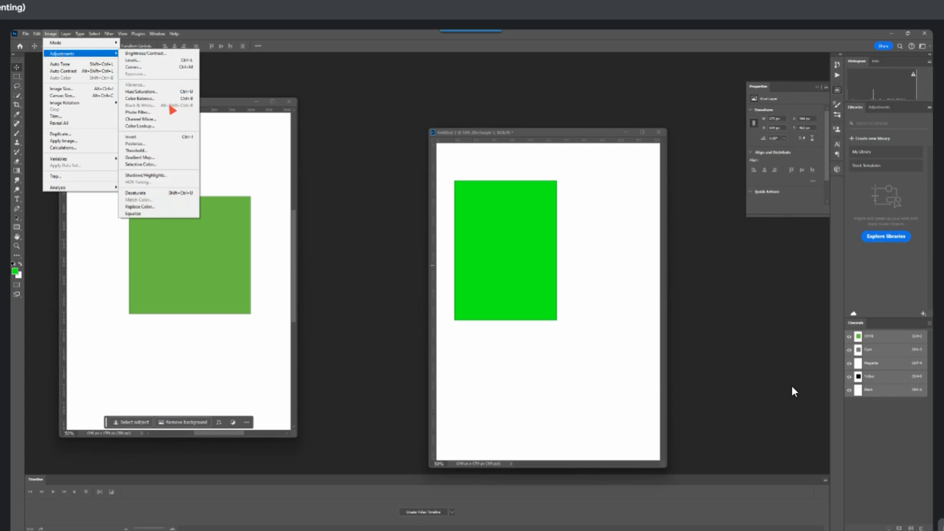
Examine the image adjustments available for the RGB document's green rectangle and reposition the rectangle near the page's upper-left corner
left_click(506, 213)
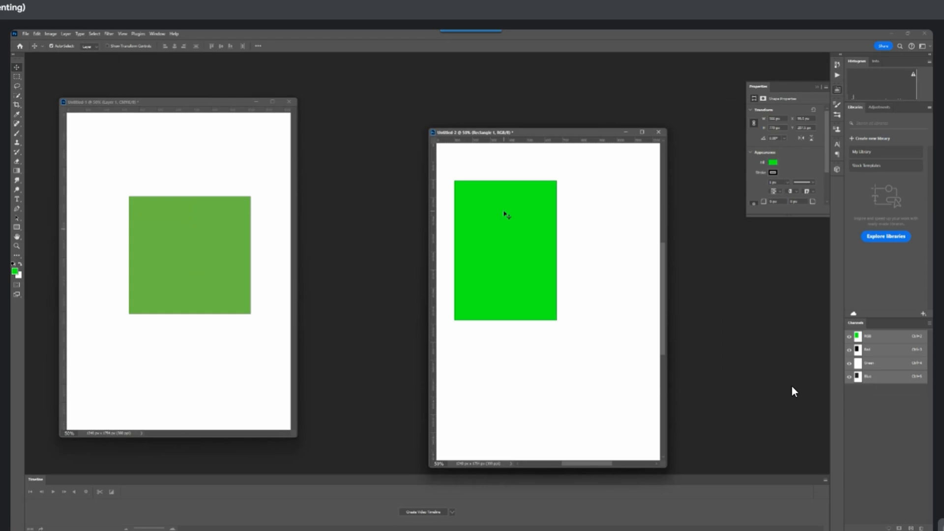
left_click_drag(505, 213, 531, 224)
left_click(51, 34)
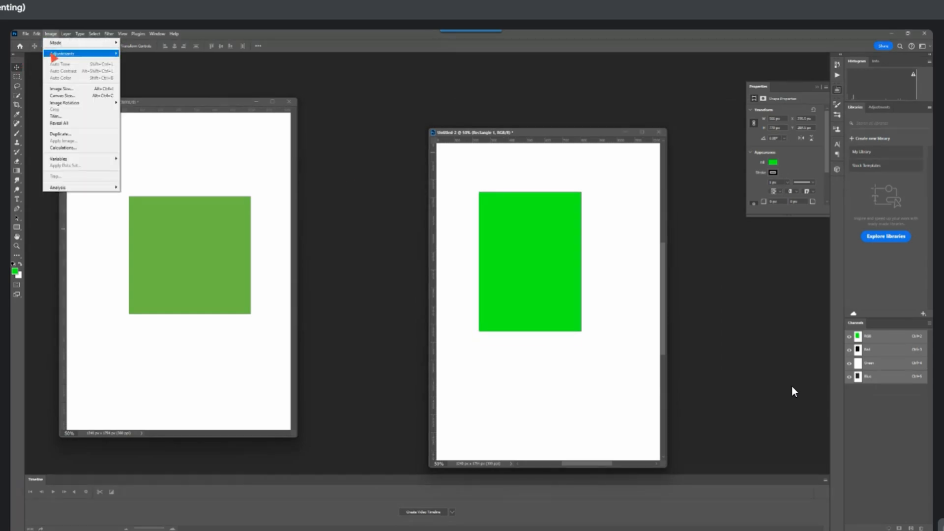
mouse_move(64, 54)
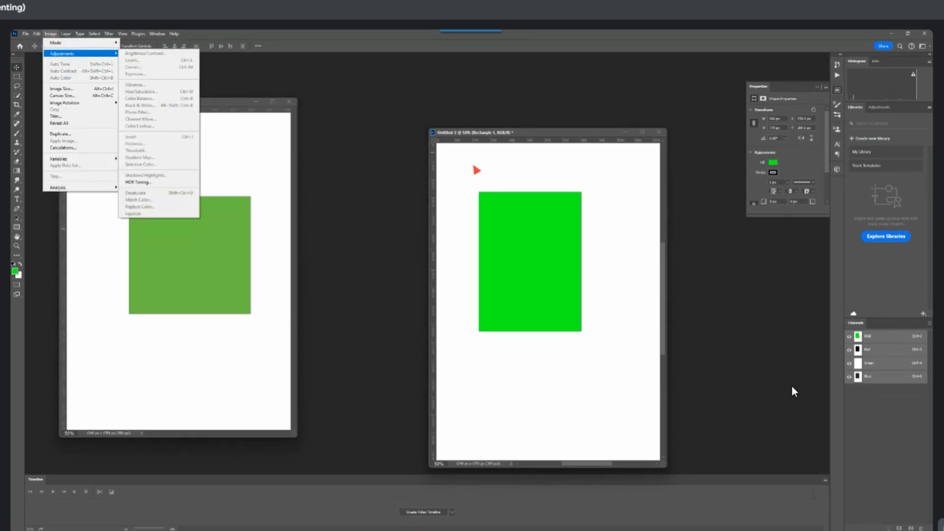
left_click(517, 193)
scroll(545, 232, "down", 3)
scroll(546, 233, "up", 3)
scroll(546, 235, "down", 3)
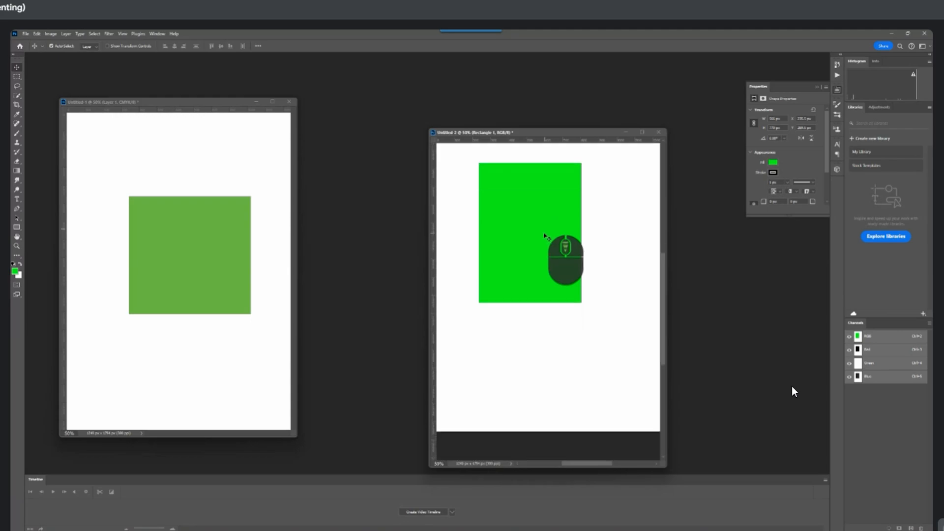
mouse_move(530, 224)
left_mouse_down()
mouse_move(538, 253)
mouse_move(520, 236)
left_mouse_up()
scroll(536, 243, "down", 10)
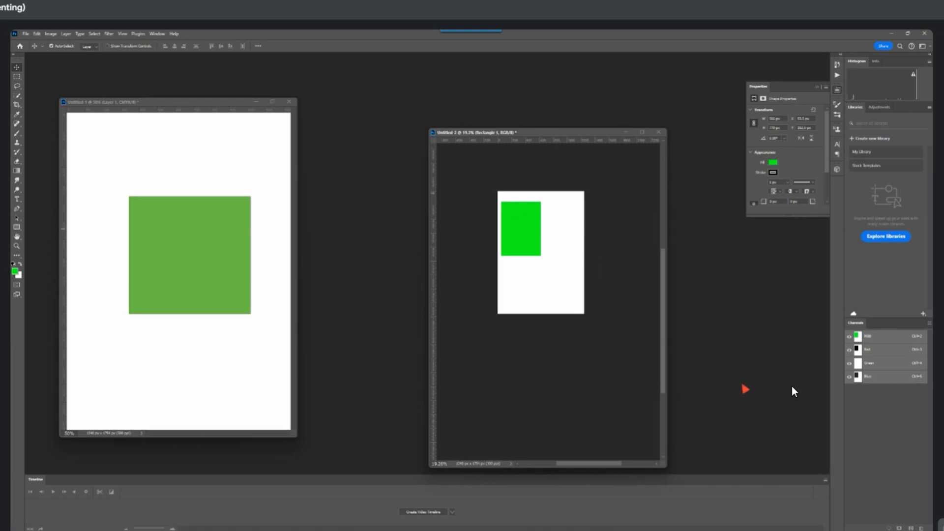
Rasterize the RGB document's green rectangle by merging it with a new blank layer
key("F7")
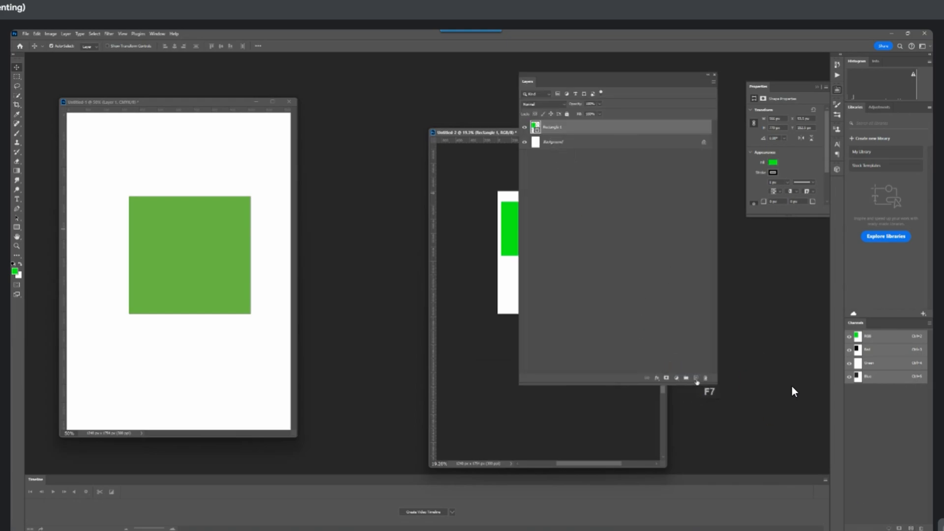
left_click(589, 142, "ctrl")
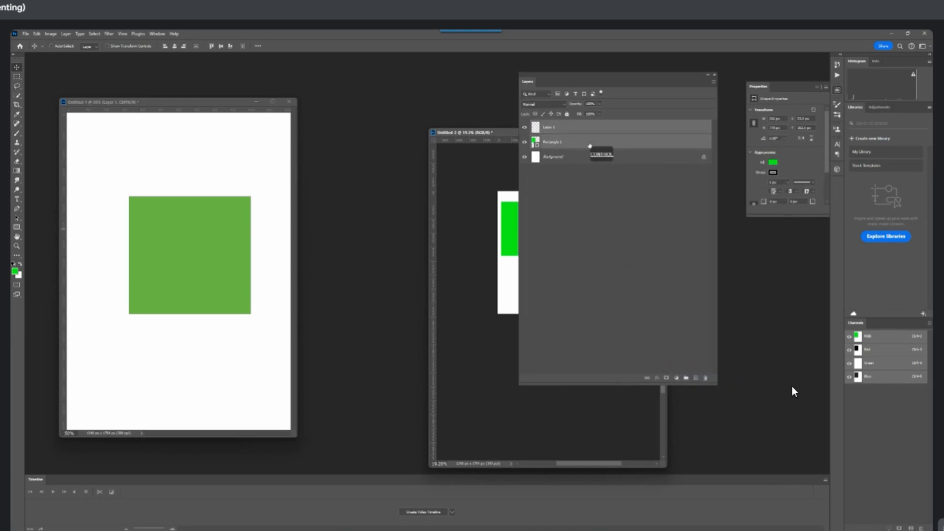
key("ctrl+e")
Apply a Black and White adjustment to the RGB document's rectangle, raising Reds, Yellows and Greens to roughly 70–80 %
left_click_drag(460, 131, 360, 129)
left_click(51, 34)
mouse_move(66, 53)
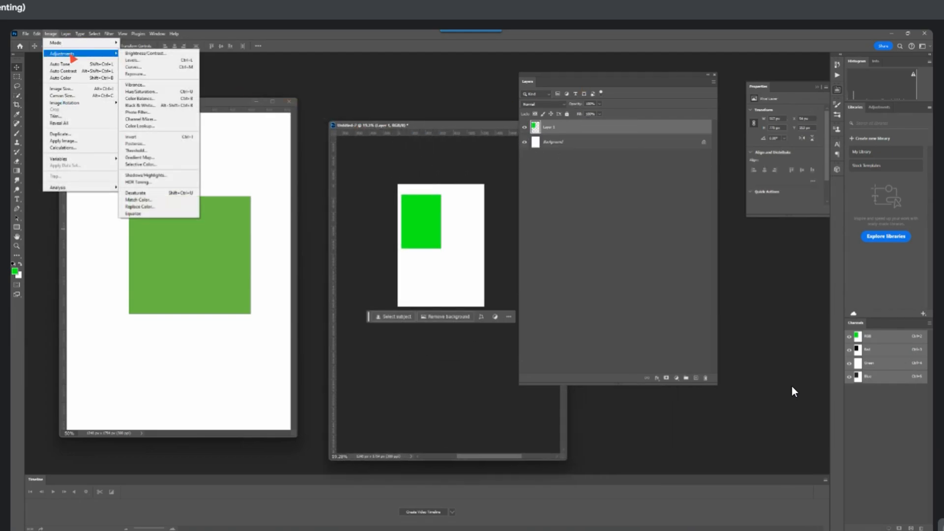
left_click(143, 105)
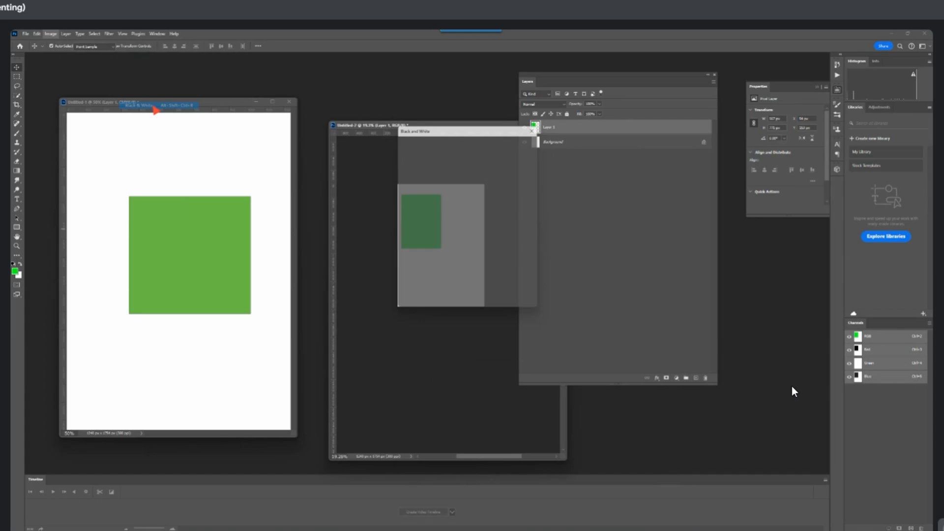
left_click_drag(486, 126, 638, 206)
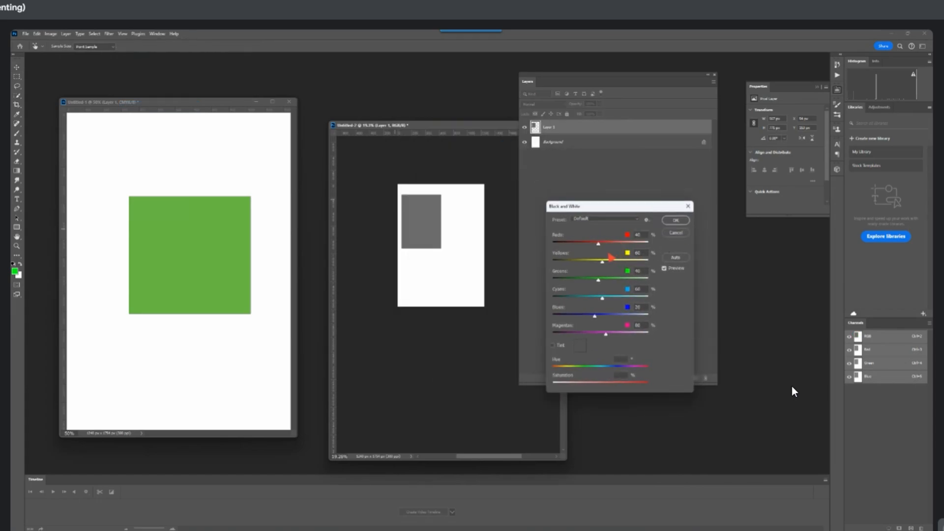
left_click_drag(599, 244, 602, 286)
left_click(675, 220)
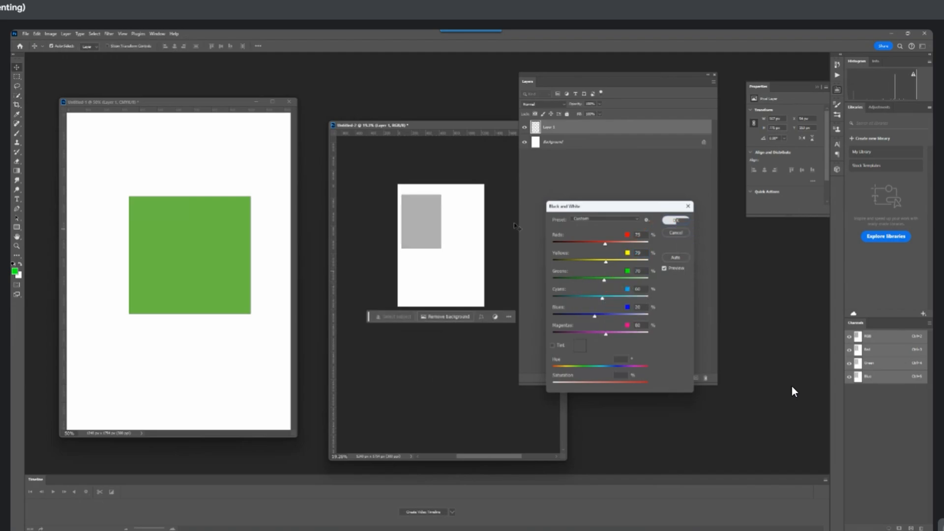
Deselect the layer and move the RGB document window and the Layers panel apart
left_click(458, 180)
left_click_drag(436, 126, 423, 132)
left_click_drag(628, 81, 702, 91)
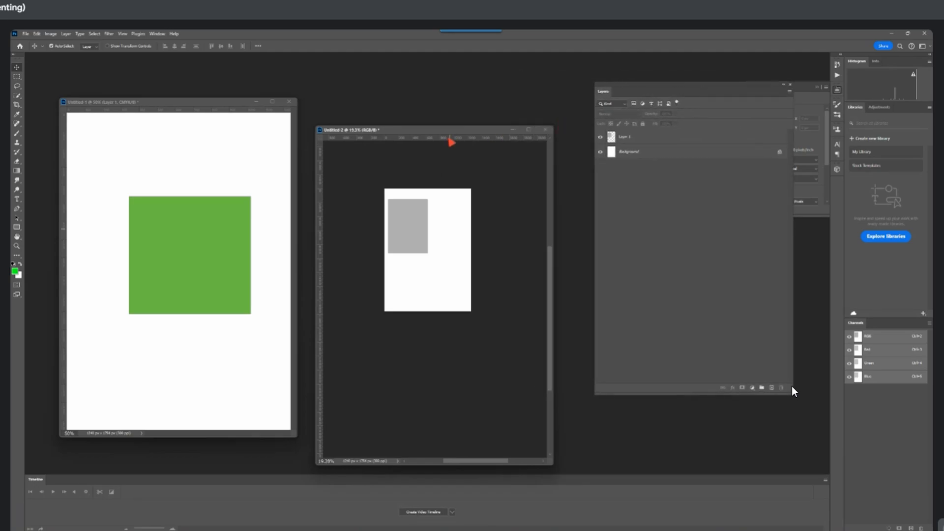
left_click_drag(448, 131, 452, 122)
Convert the RGB document to CMYK mode without flattening, accepting the U.S. Web Coated (SWOP) v2 profile
left_click(51, 34)
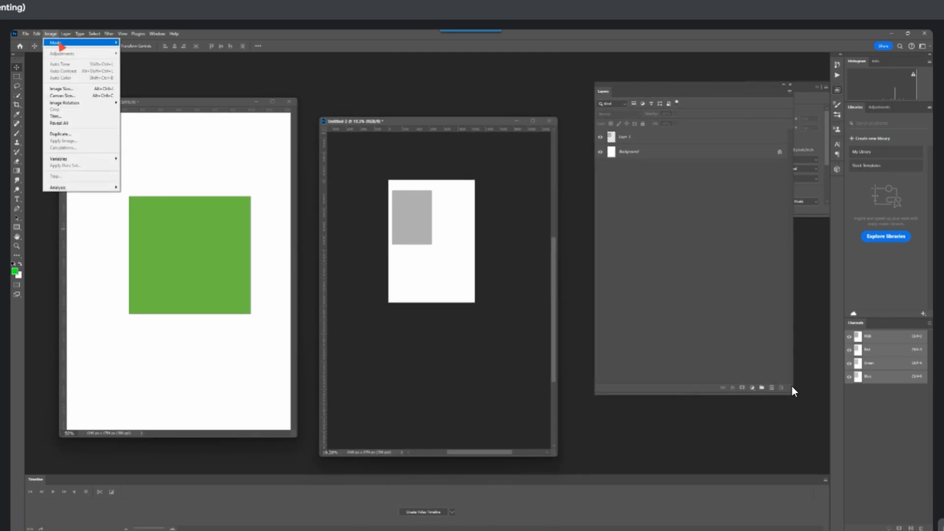
mouse_move(69, 49)
left_click(140, 77)
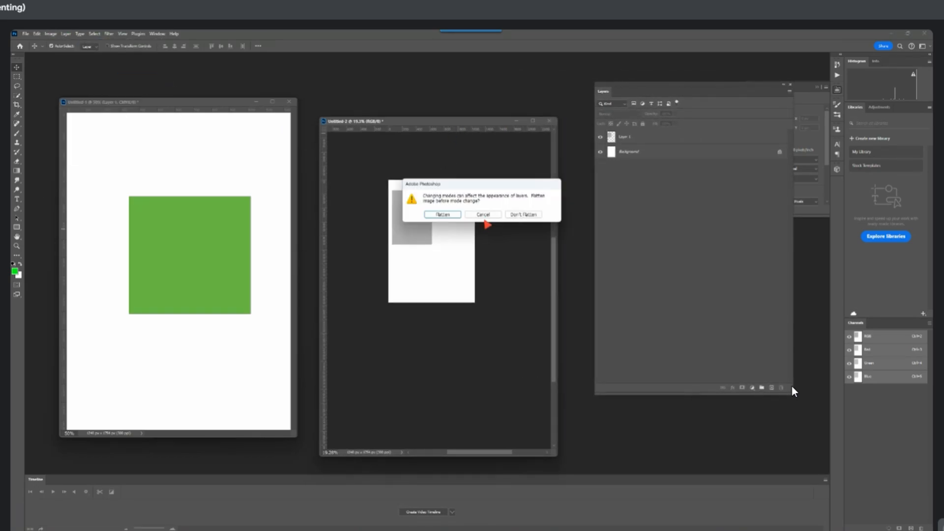
left_click(509, 216)
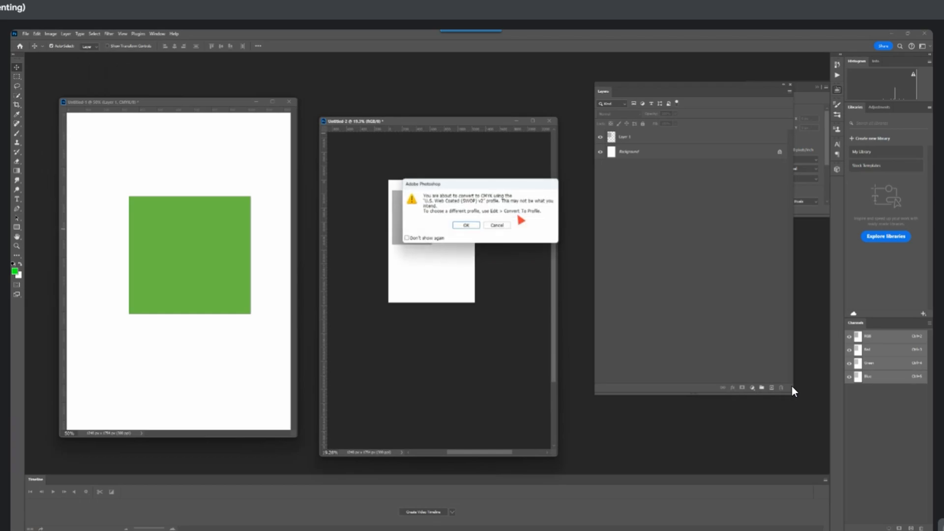
left_click(468, 226)
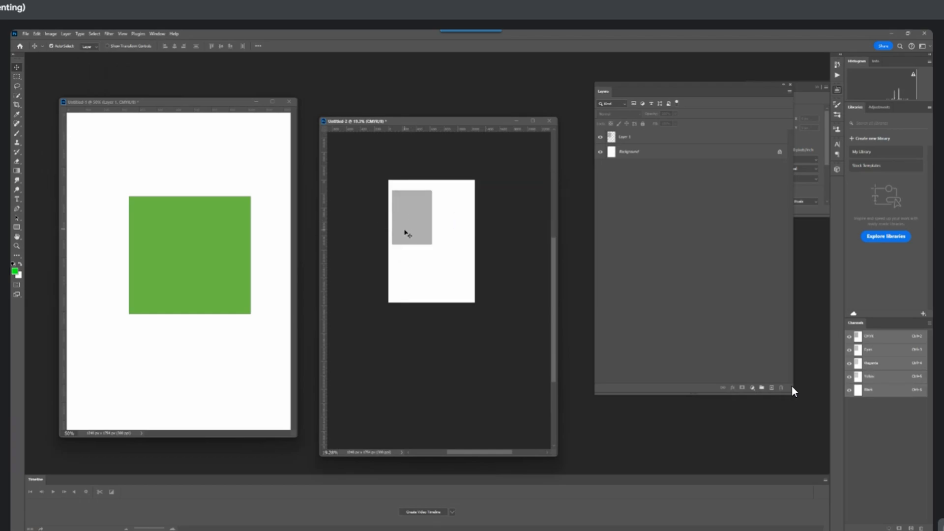
scroll(407, 229, "up", 5)
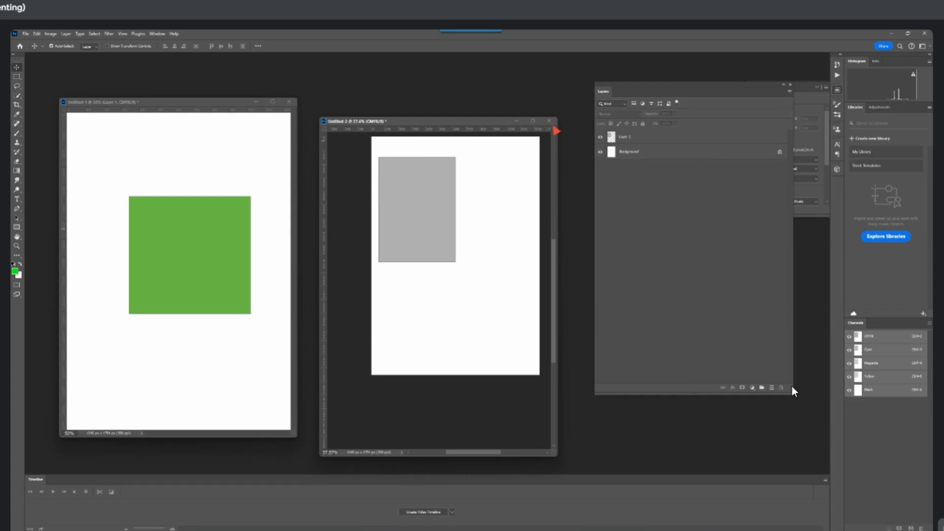
Close both test documents without saving their changes
left_click(549, 120)
left_click(470, 214)
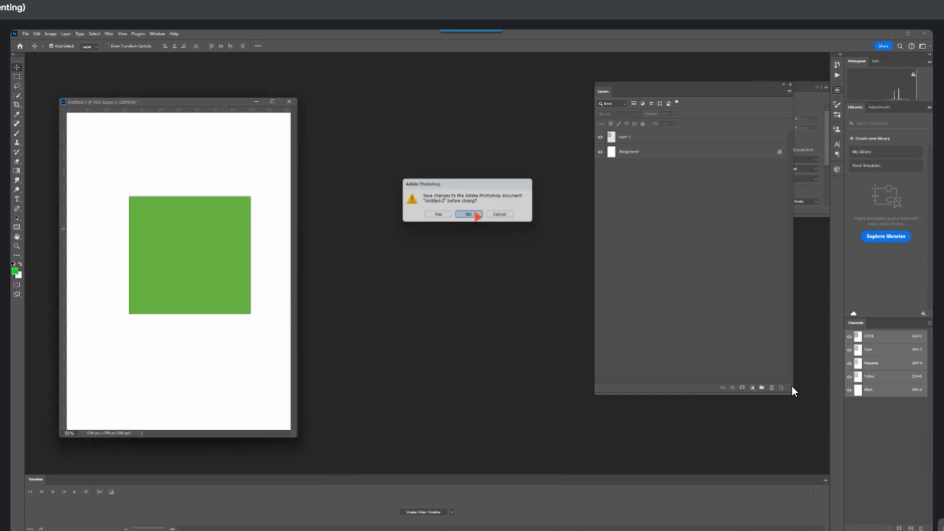
left_click(289, 102)
left_click(469, 214)
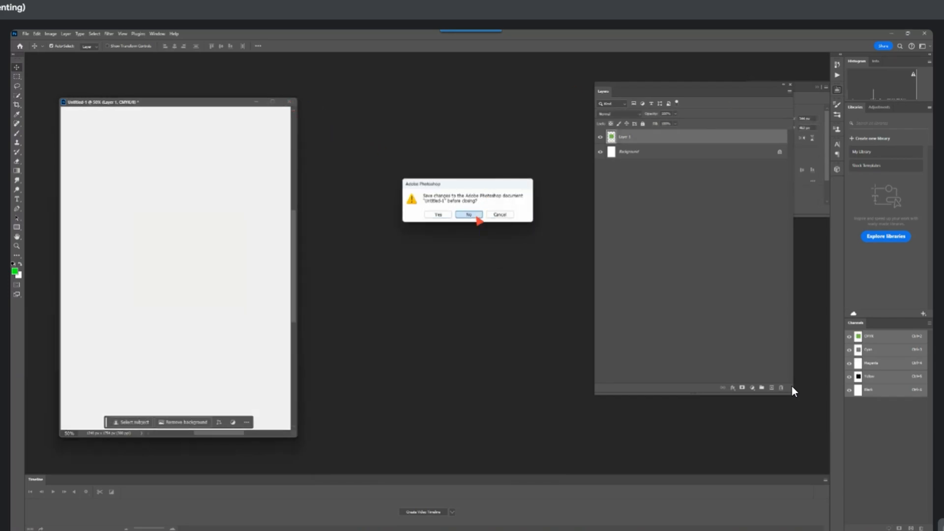
Create a new 1240 × 1754 px document at 300 ppi in RGB Color with a white background
left_click(26, 33)
left_click(32, 43)
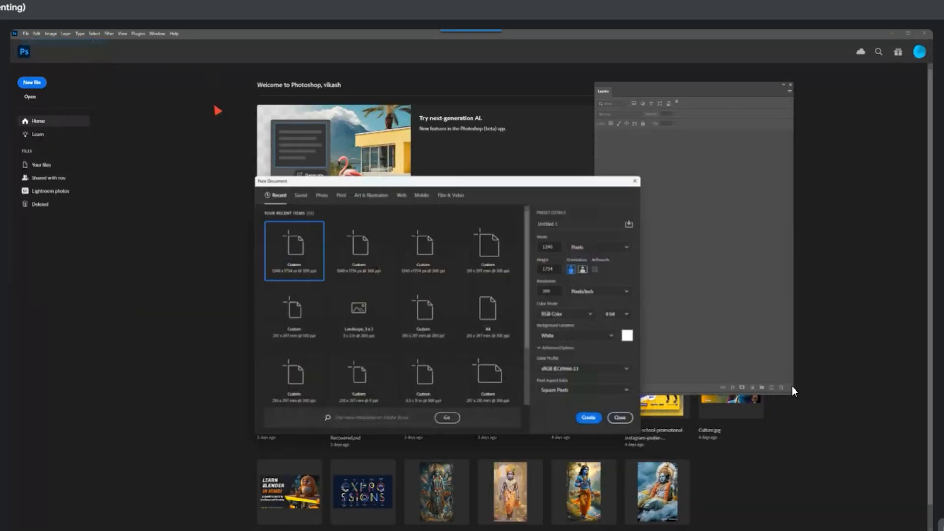
key("Return")
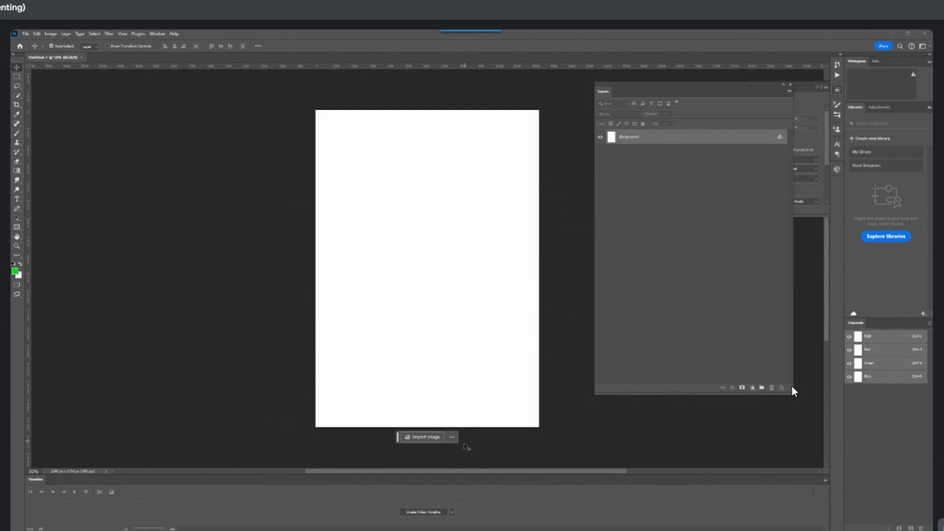
mouse_move(560, 530)
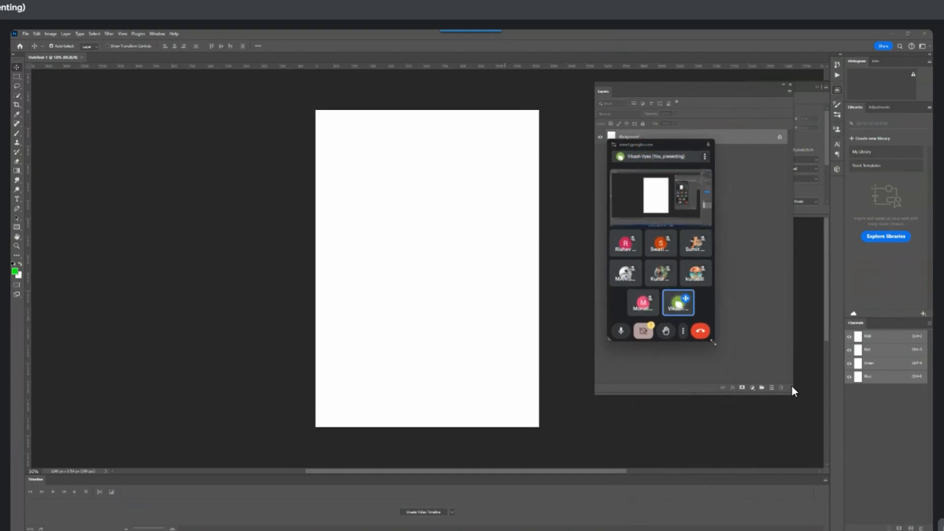
left_click_drag(712, 341, 828, 483)
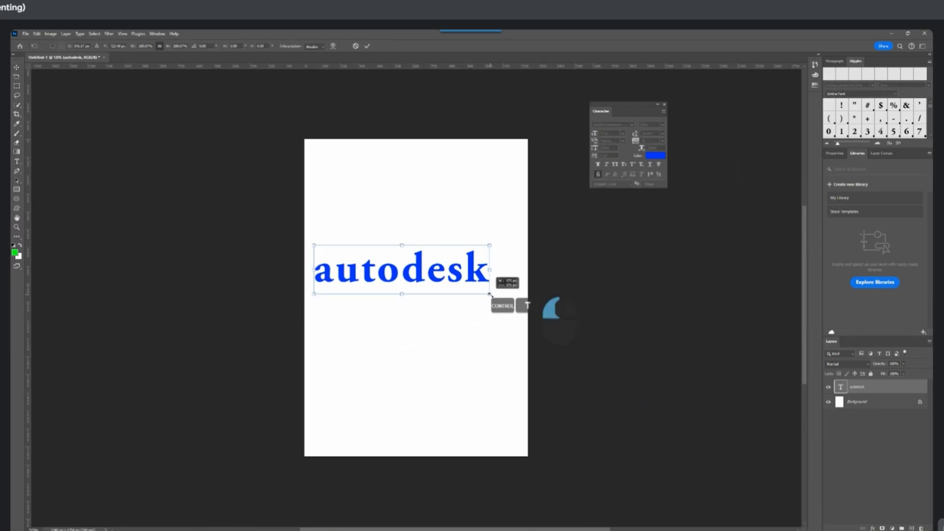
Enlarge the blue "autodesk" text to nearly the page's width and move it near the page's upper edge
left_click_drag(489, 294, 524, 314)
key("Return")
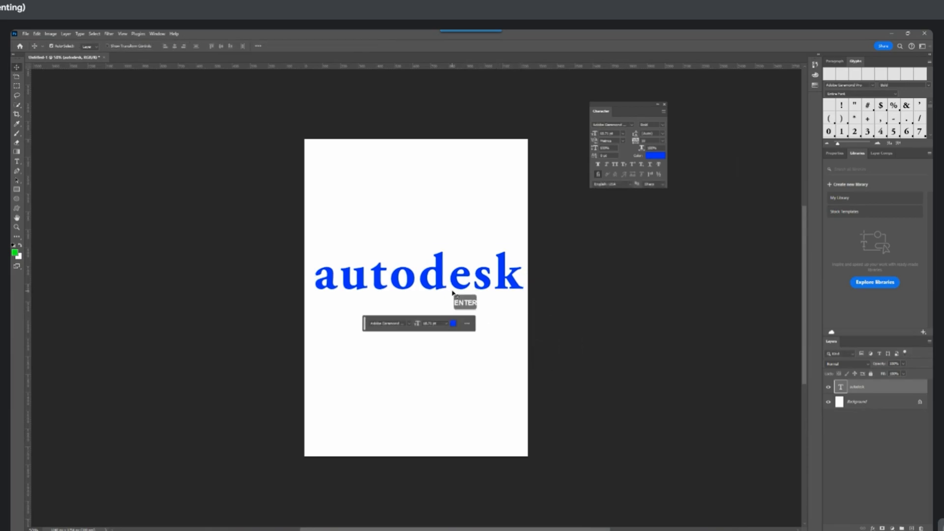
left_click_drag(441, 284, 437, 197)
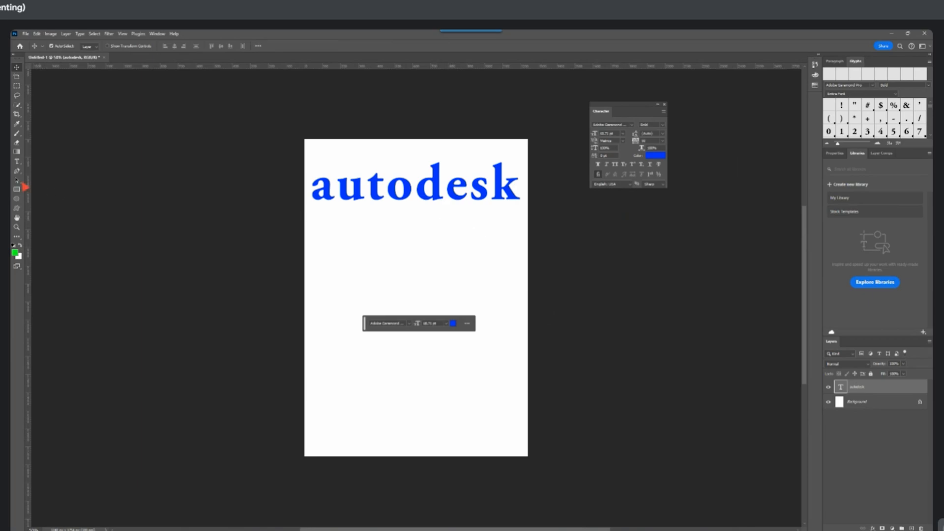
Add a blue "Lorem Ipsum" placeholder text below "autodesk" and move it across the page
left_click(18, 164)
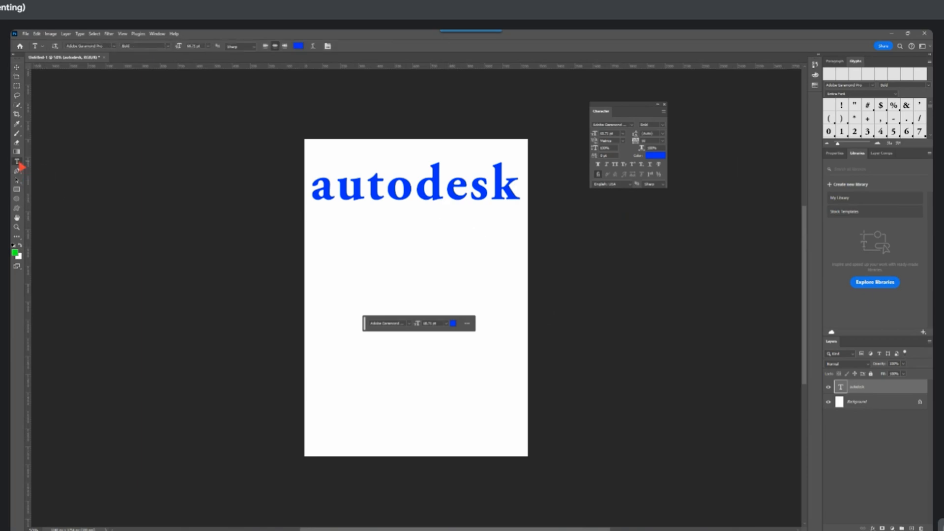
left_click(316, 265)
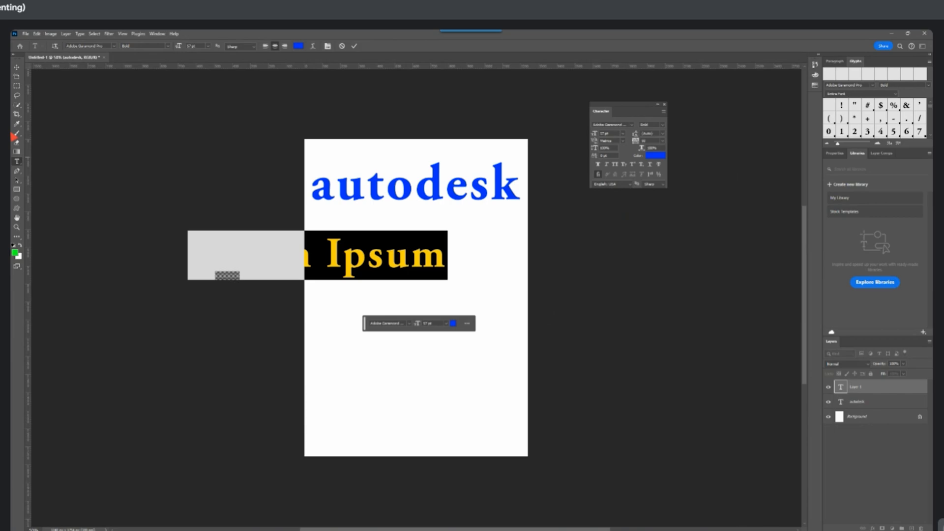
left_click(16, 67)
left_click_drag(365, 262, 453, 273)
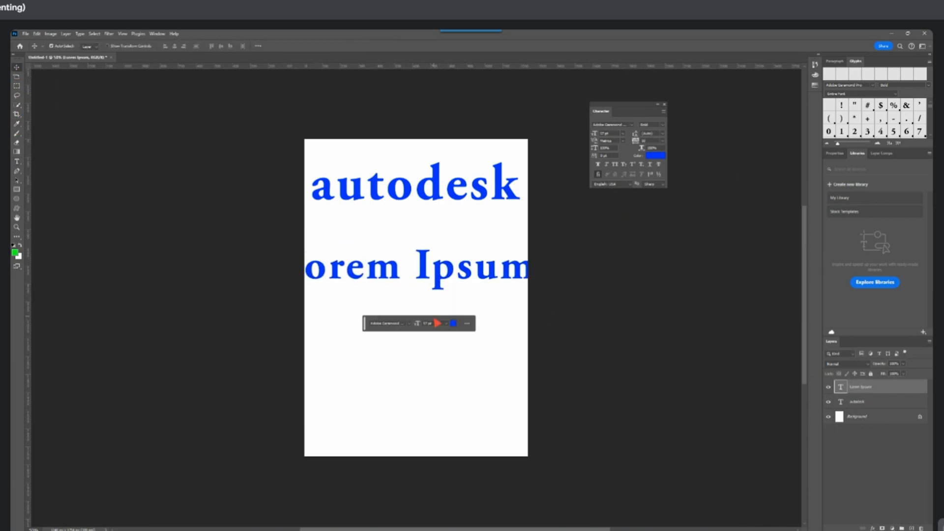
Scale the "Lorem Ipsum" text down to fit the page width and place it just below "autodesk"
key("ctrl+t")
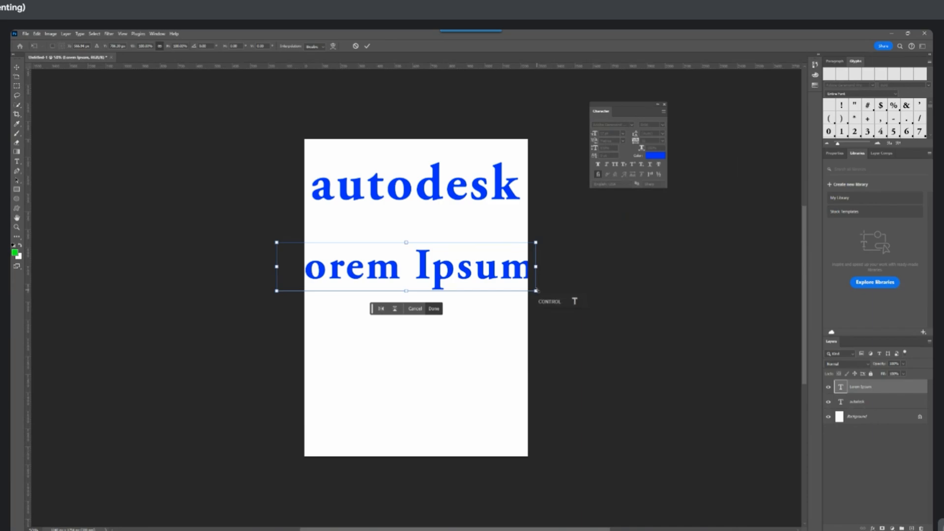
left_click_drag(536, 291, 475, 248)
key("Return")
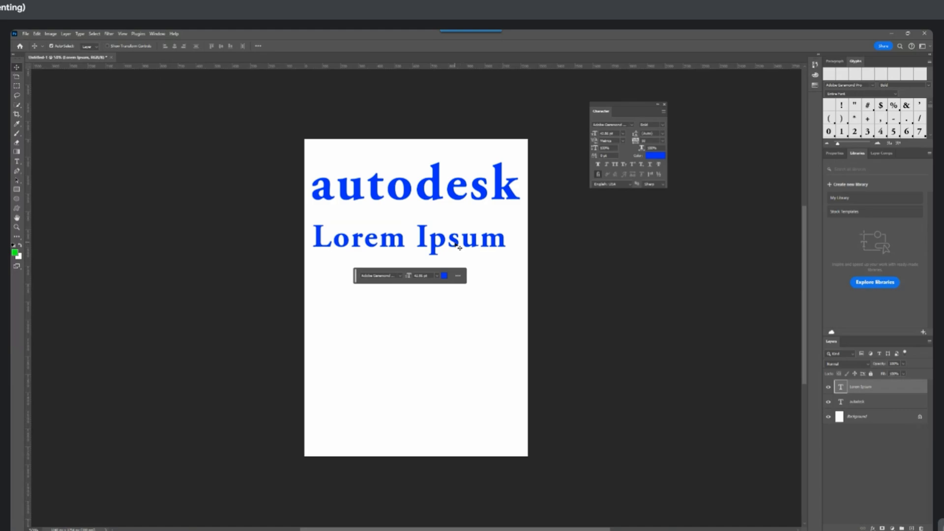
Lower the "Lorem Ipsum" text slightly and reduce its font size, trying the All Caps style on it
left_click_drag(458, 244, 459, 247)
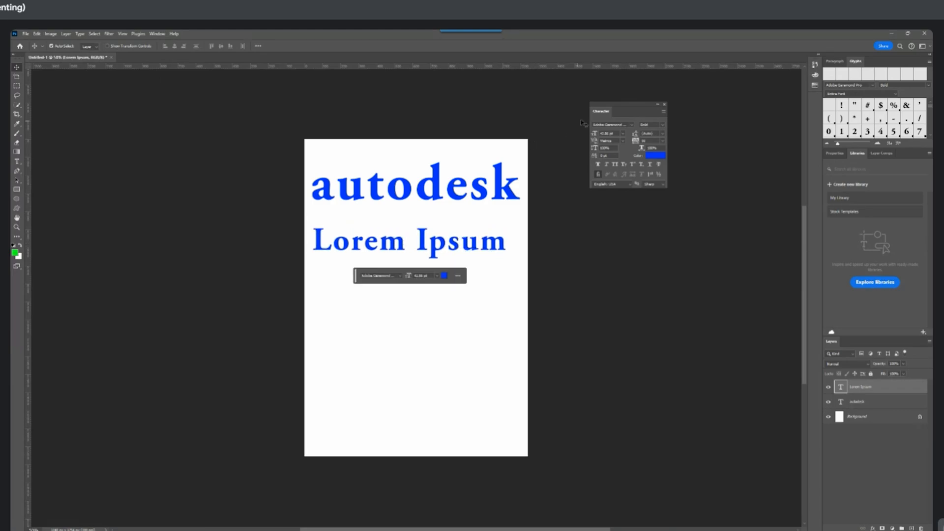
mouse_move(595, 135)
left_mouse_down()
mouse_move(574, 135)
mouse_move(601, 136)
left_mouse_up()
left_click(595, 136)
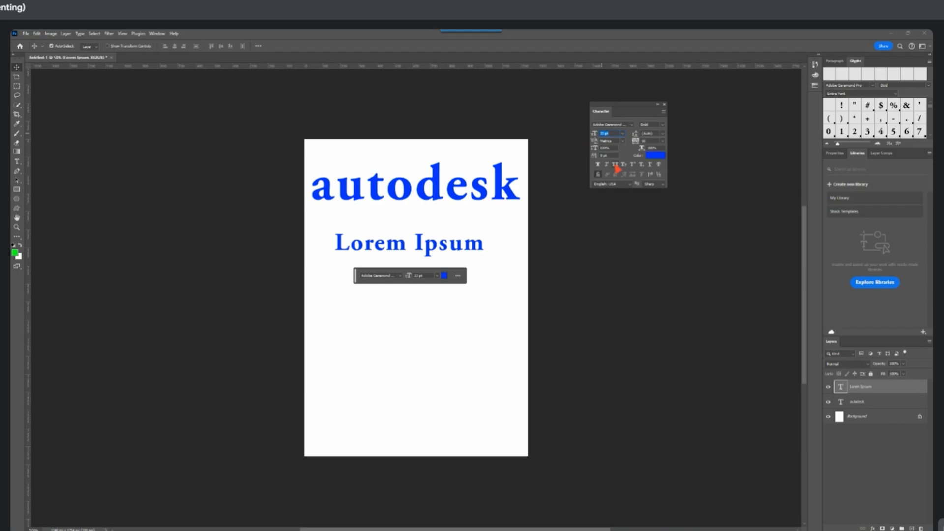
left_click(614, 165)
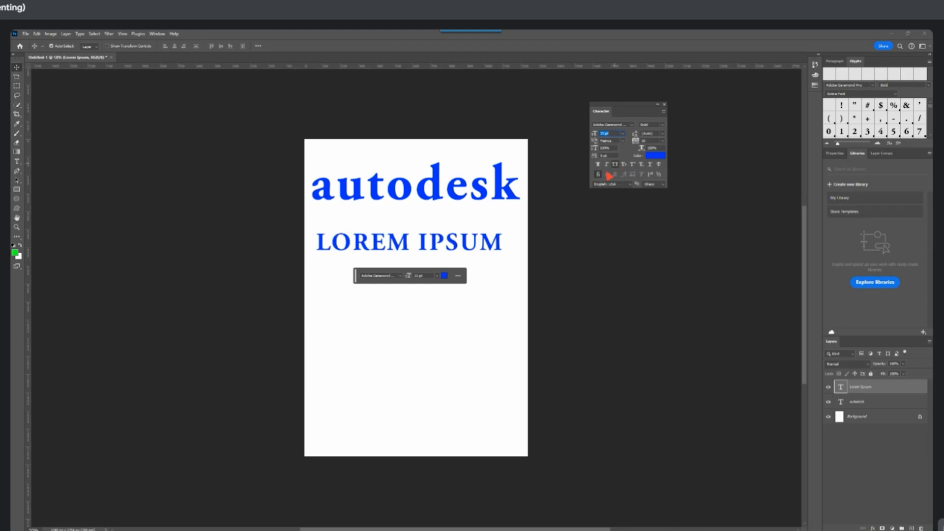
left_click(615, 165)
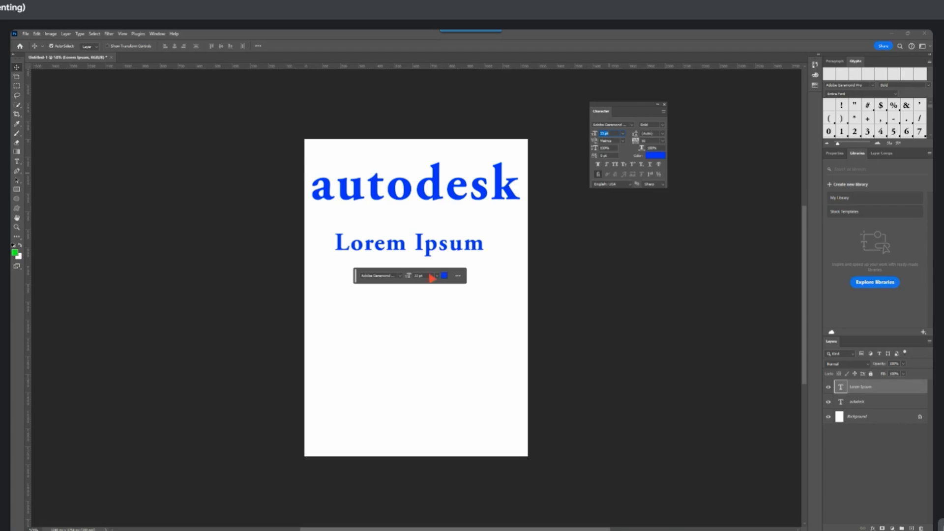
Move the floating contextual task bar off the page and recolour the "Lorem Ipsum" text dark green
left_click_drag(357, 279, 131, 364)
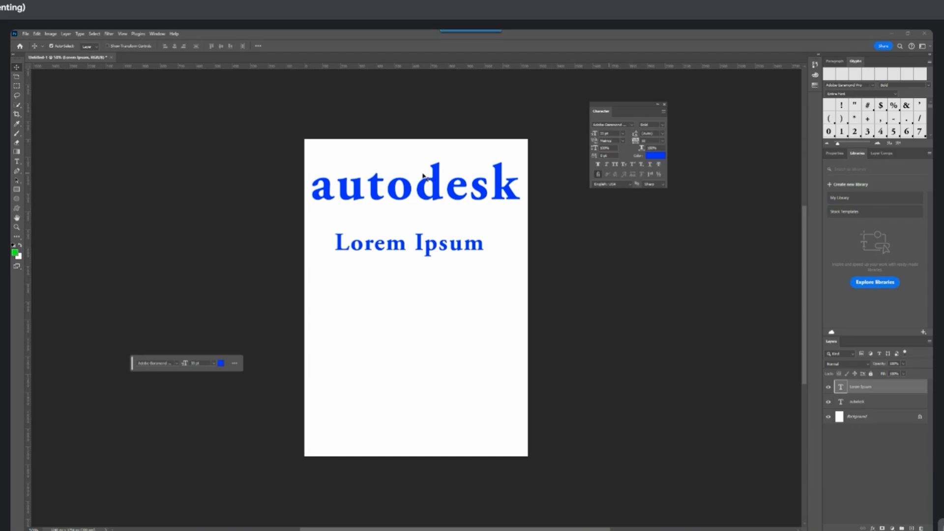
left_click(660, 156)
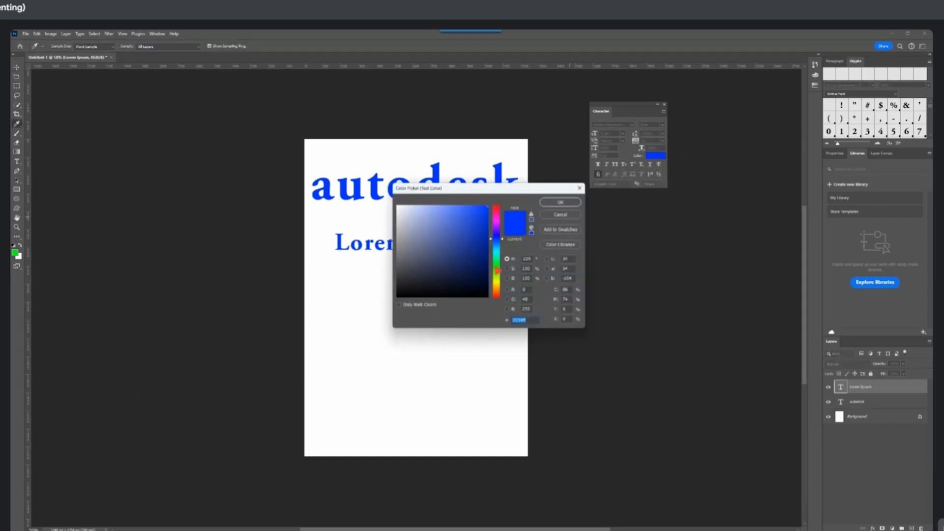
left_click(496, 267)
left_click(488, 260)
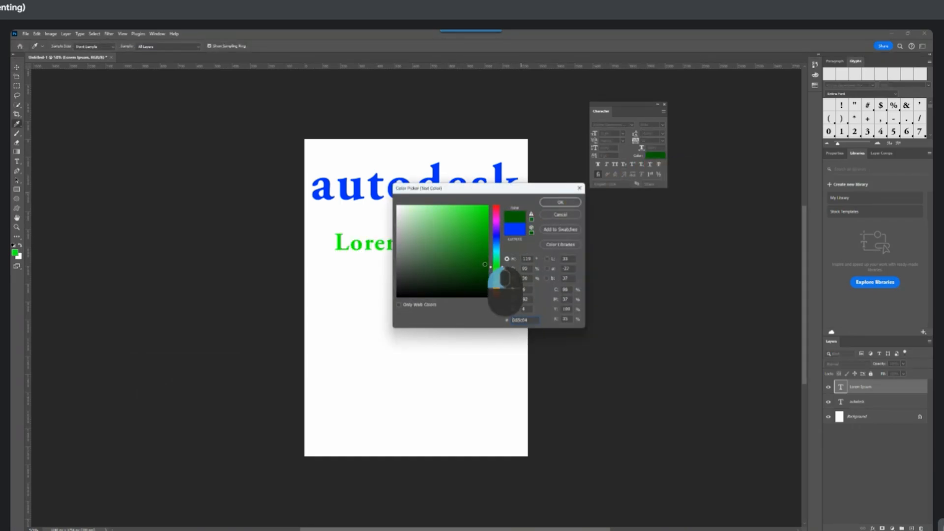
left_click(560, 202)
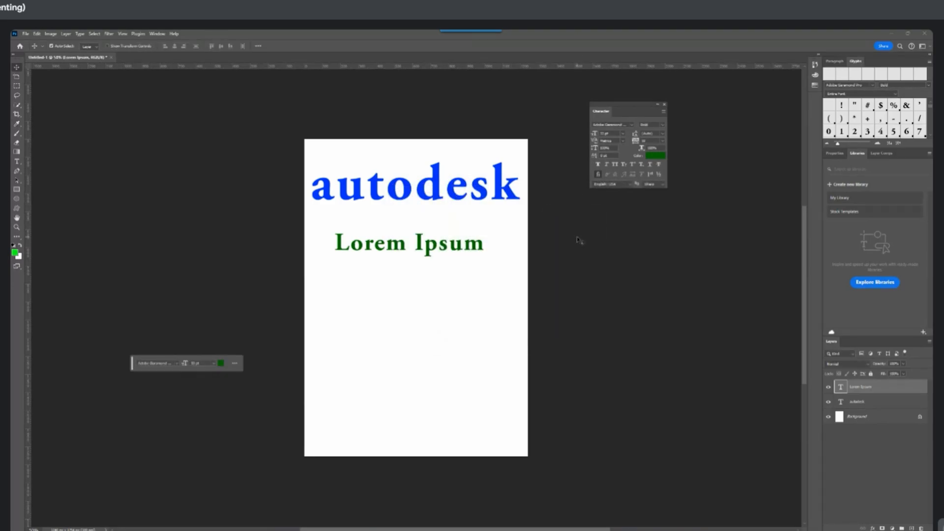
left_click(162, 139)
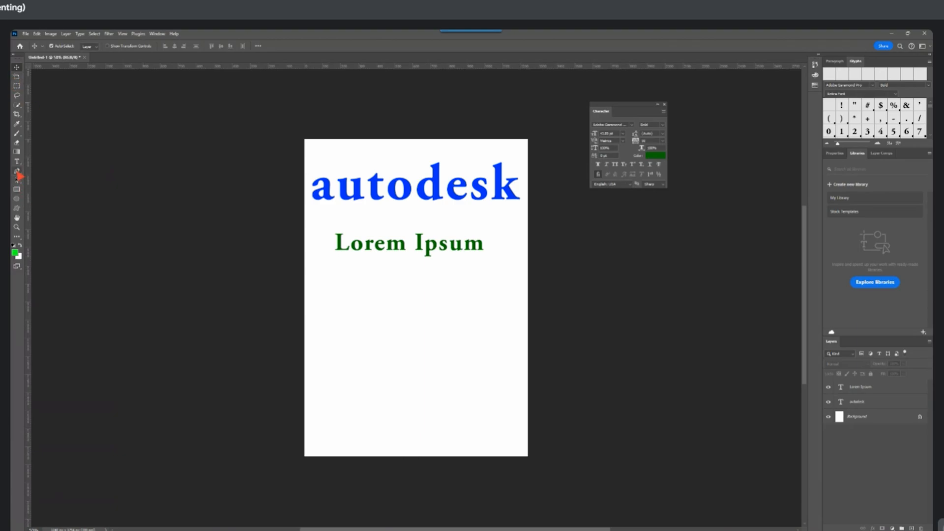
Rearrange the two texts with the Move tool so "Lorem Ipsum" sits directly above "autodesk" in the upper half of the page
left_click(17, 162)
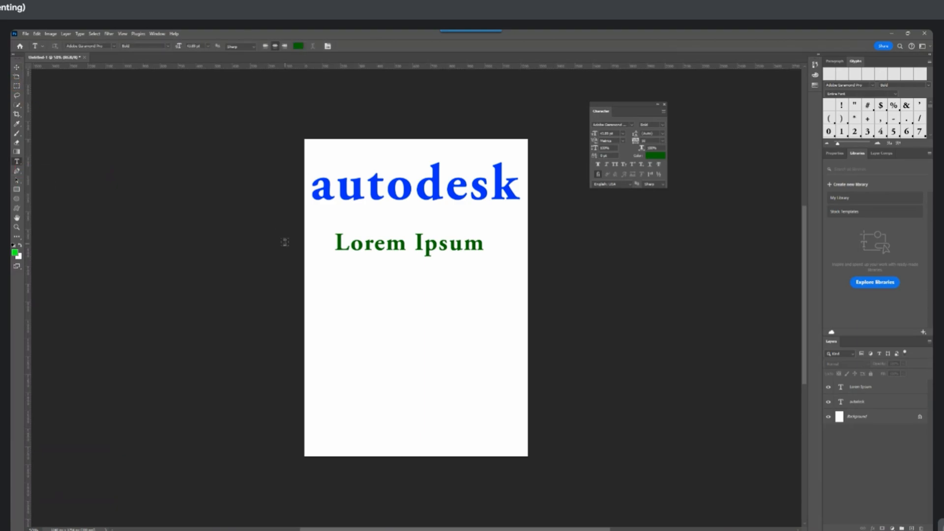
left_click(16, 134)
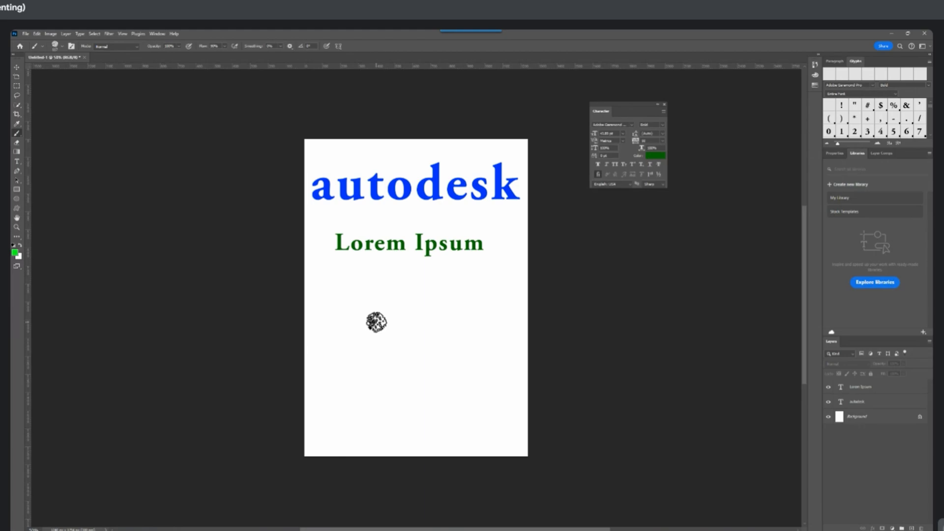
key("v")
left_click_drag(361, 246, 361, 311)
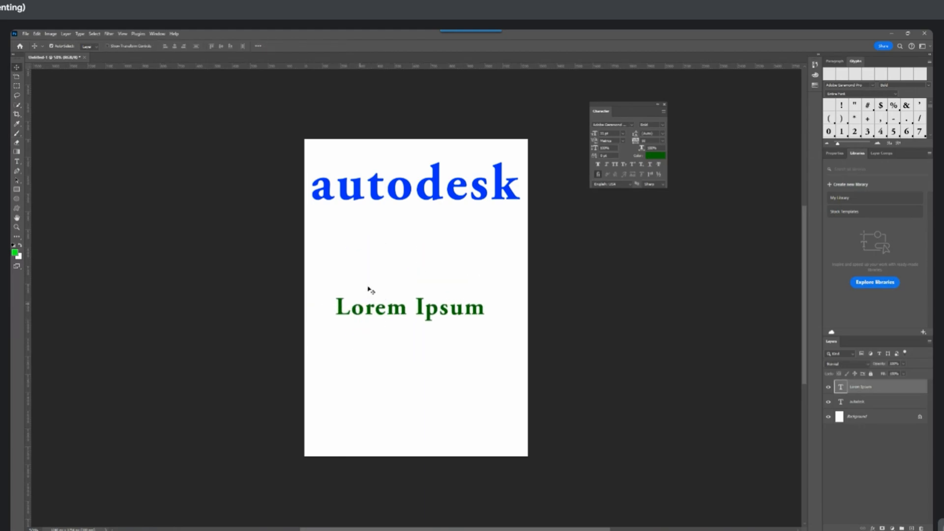
mouse_move(396, 191)
left_mouse_down()
mouse_move(398, 265)
mouse_move(398, 186)
left_mouse_up()
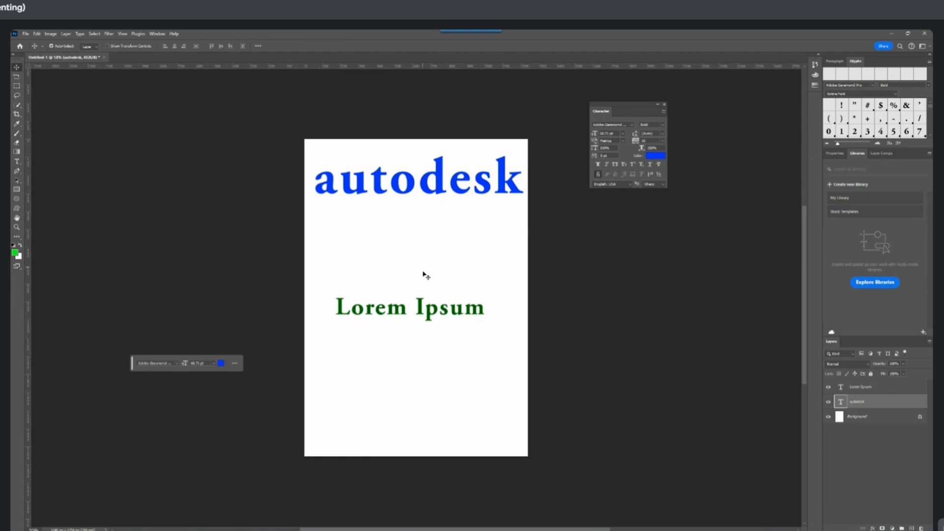
left_click_drag(386, 317, 394, 272)
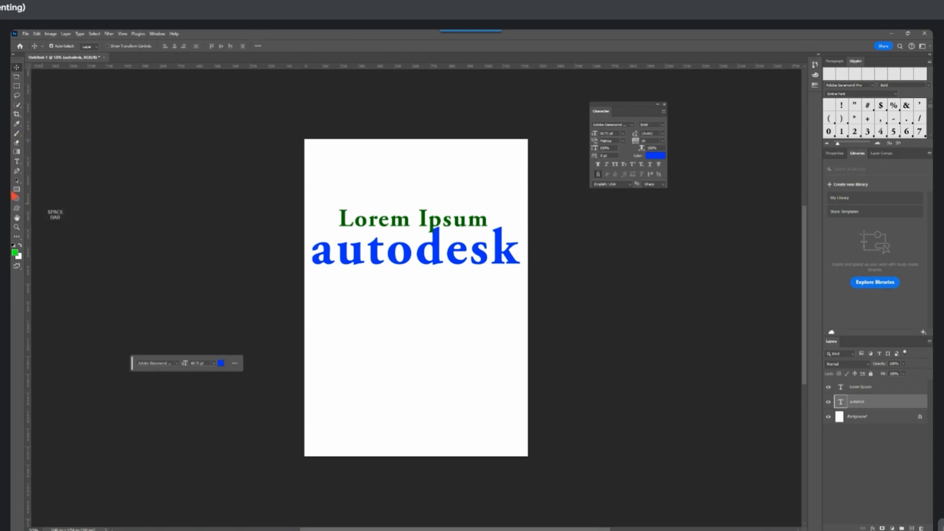
Deselect all layers and paint a wavy bright green brush stroke below "autodesk"
left_click(418, 338)
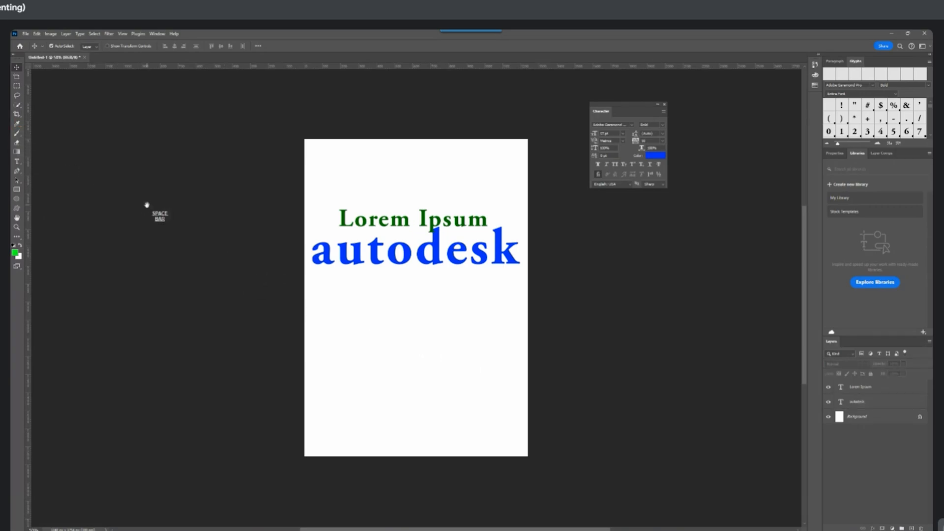
key("b")
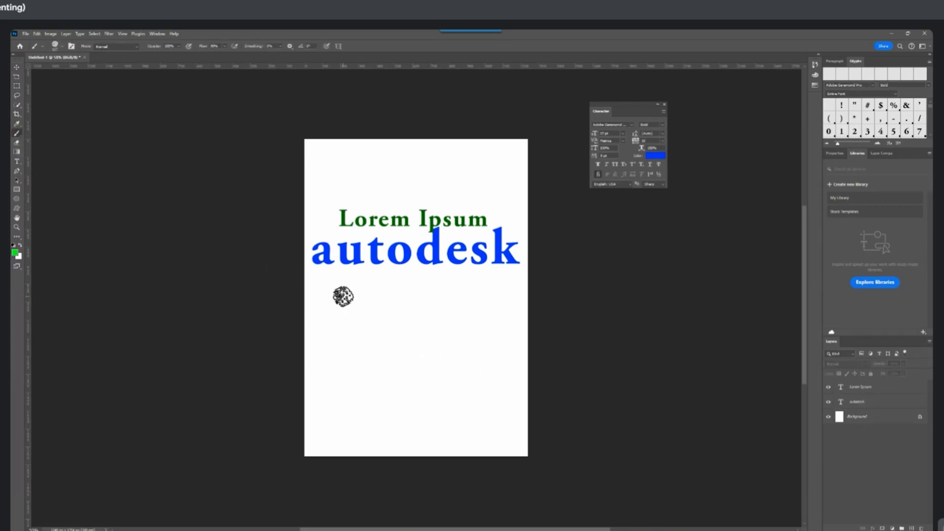
mouse_move(364, 301)
left_mouse_down()
mouse_move(382, 330)
mouse_move(408, 308)
mouse_move(438, 332)
mouse_move(395, 339)
left_mouse_up()
Add the blue text "fxhhbvghfg" below the green brush stroke, spanning the page width
key("t")
left_click(338, 394)
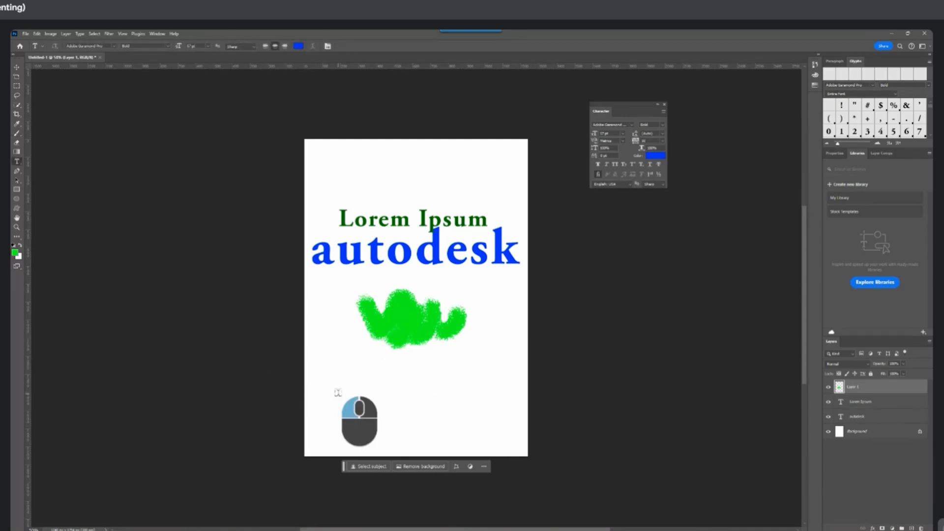
type("fxhh")
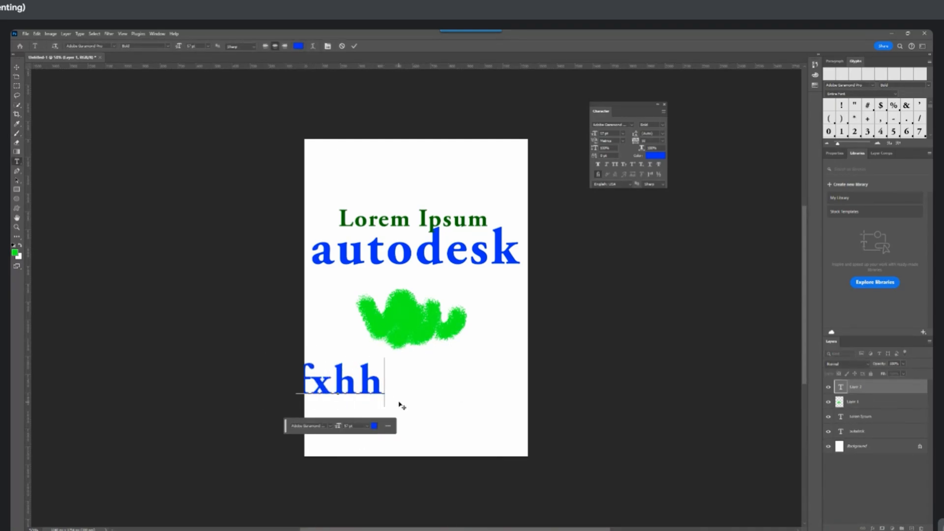
type("bv")
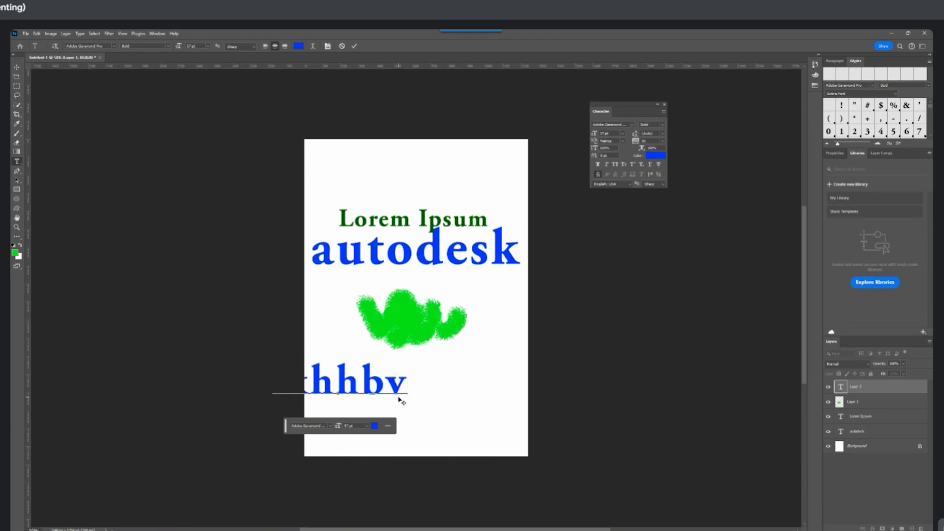
left_click_drag(401, 400, 474, 401)
type("ghfg")
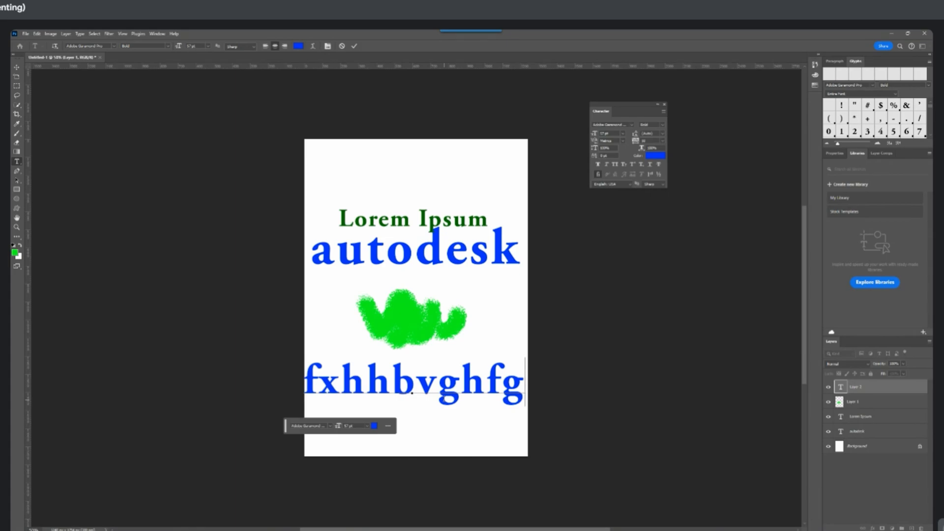
key("Escape")
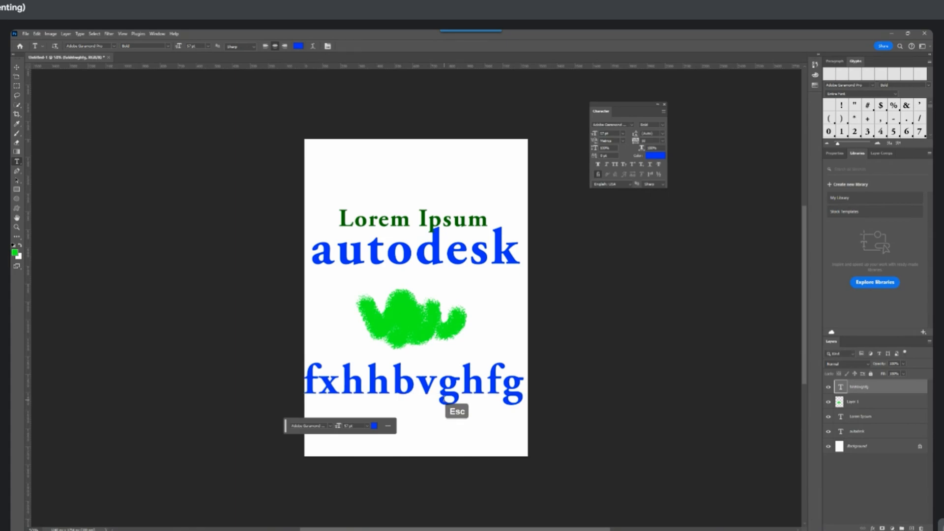
Move the "fxhhbvghfg" text up close beneath the green brush stroke and shift the stroke slightly up toward "autodesk"
key("v")
left_click_drag(448, 382, 452, 401)
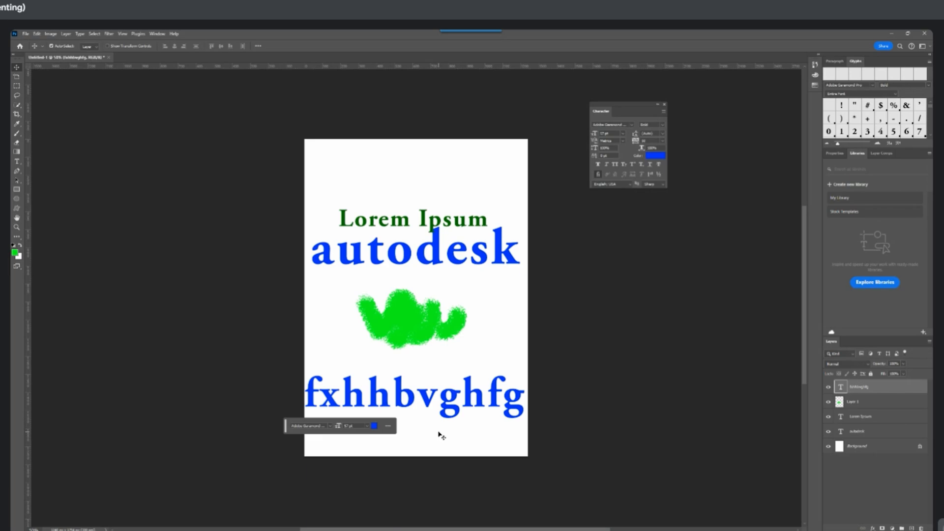
key("Escape")
left_click_drag(423, 399, 424, 376)
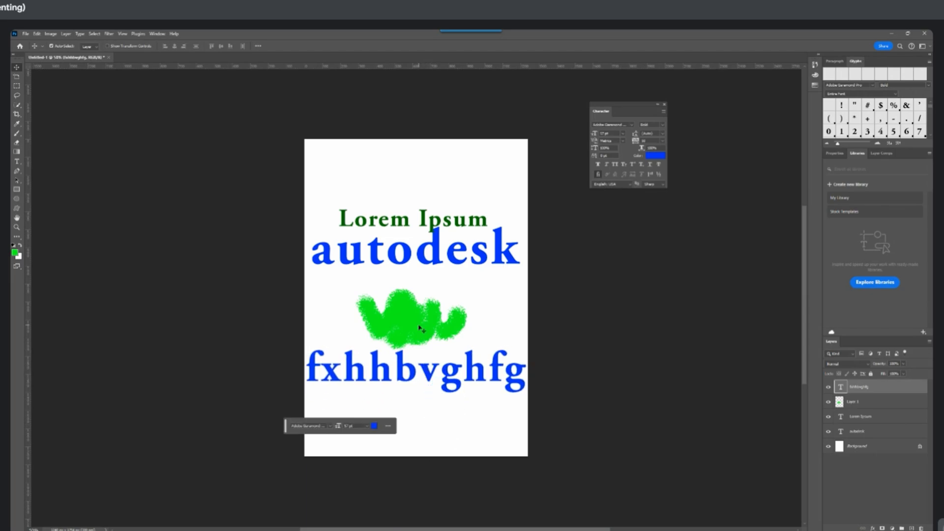
left_click_drag(422, 328, 427, 316)
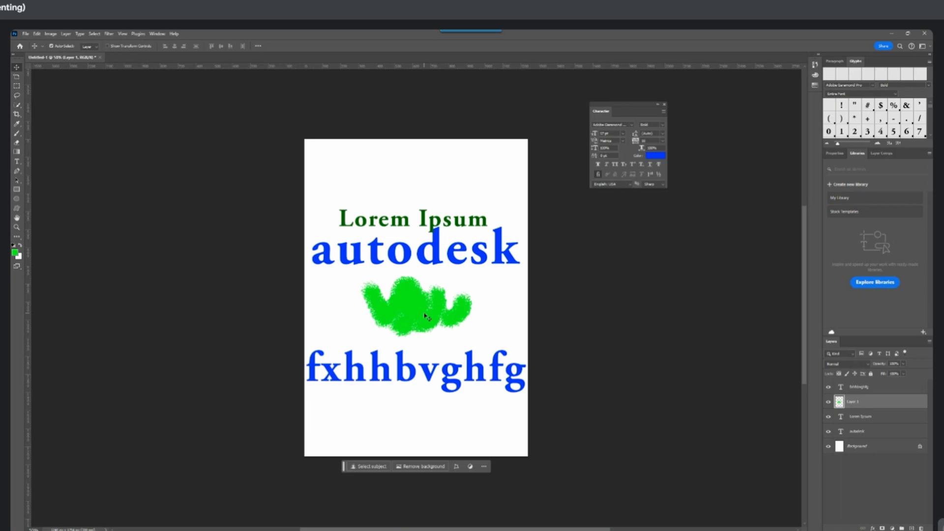